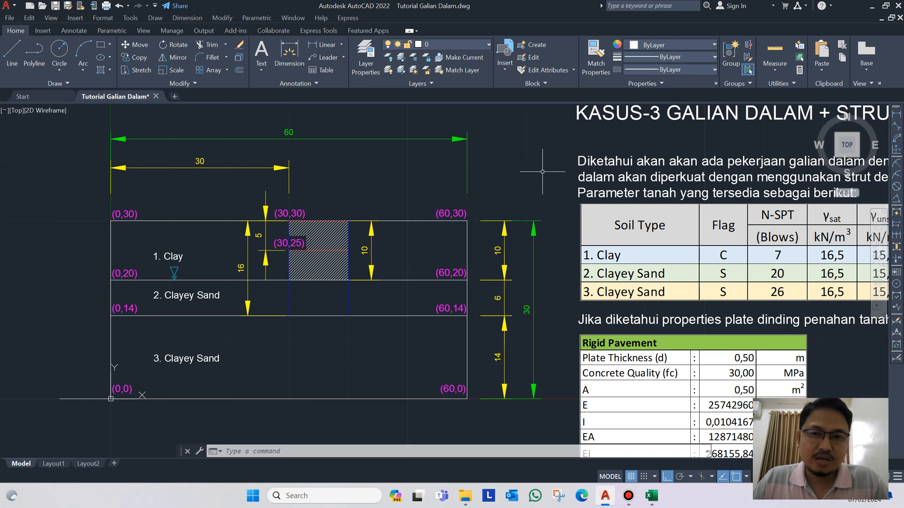
Examine the soil layers, corner coordinates and excavation dimensions in the Kasus-3 cross-section
drag(544, 174, 588, 170)
scroll(397, 207, up, 2)
mouse_move(398, 207)
mouse_down()
mouse_move(484, 156)
mouse_move(475, 182)
mouse_move(446, 204)
mouse_up()
scroll(476, 182, down, 2)
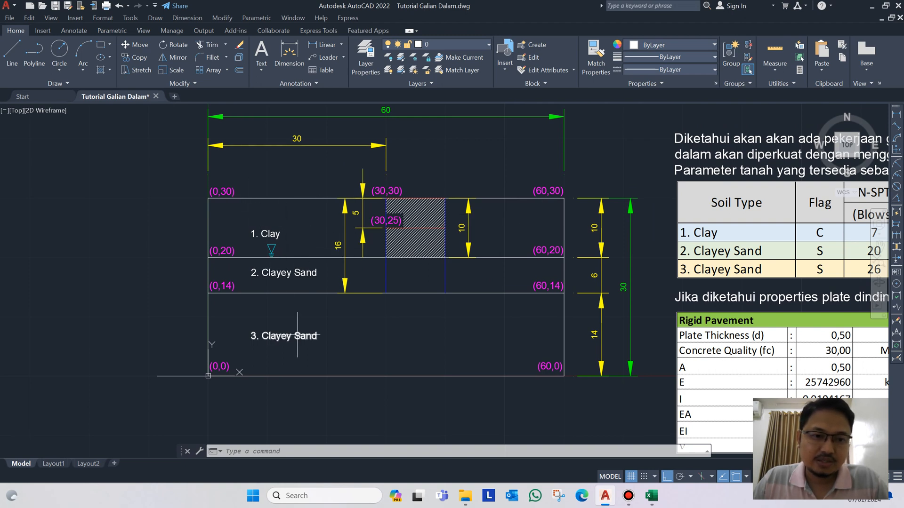
scroll(306, 305, up, 2)
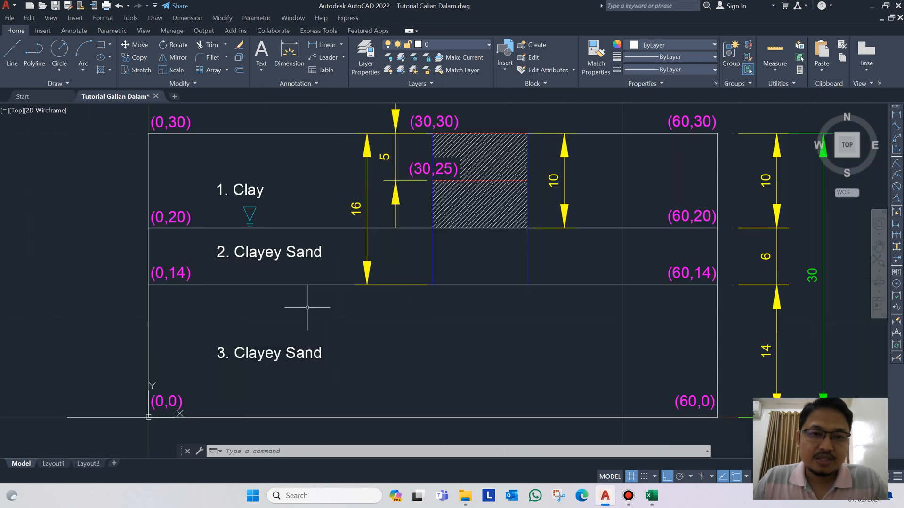
mouse_move(359, 232)
mouse_down()
mouse_move(276, 271)
mouse_move(272, 265)
mouse_up()
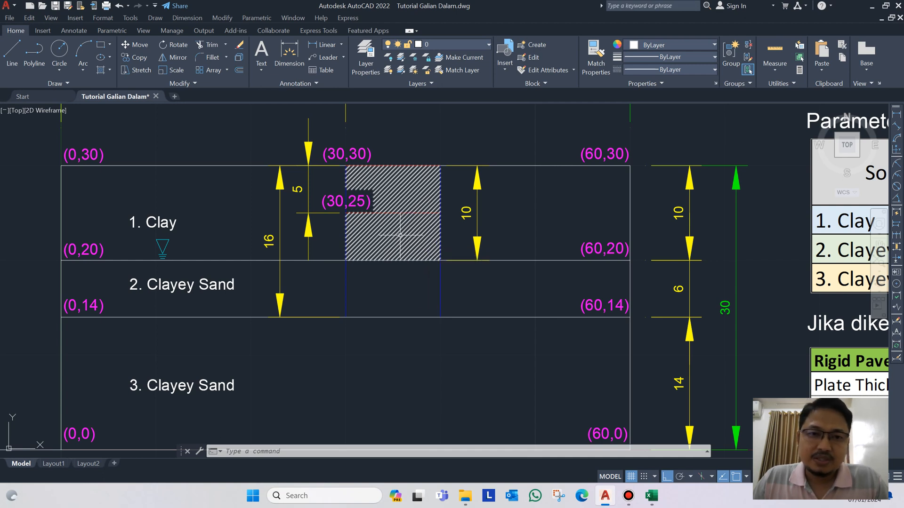
scroll(401, 236, down, 2)
scroll(400, 225, up, 2)
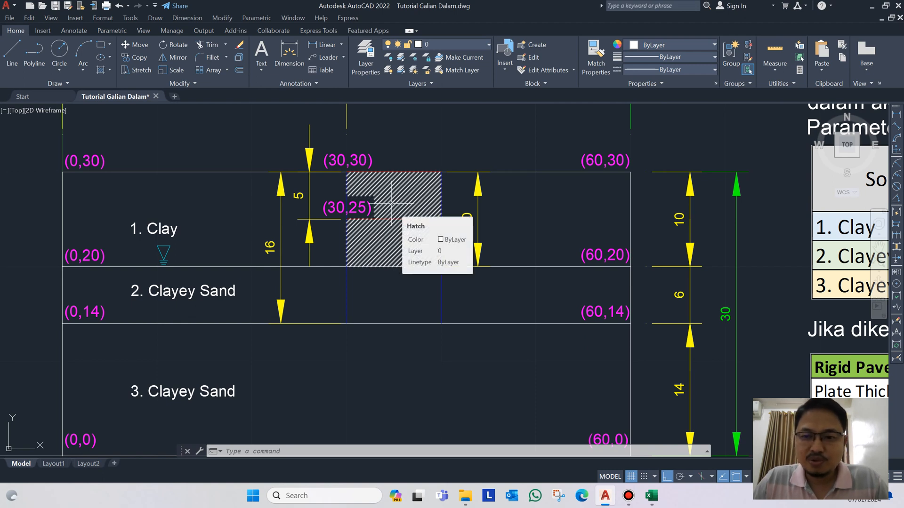
scroll(392, 203, down, 2)
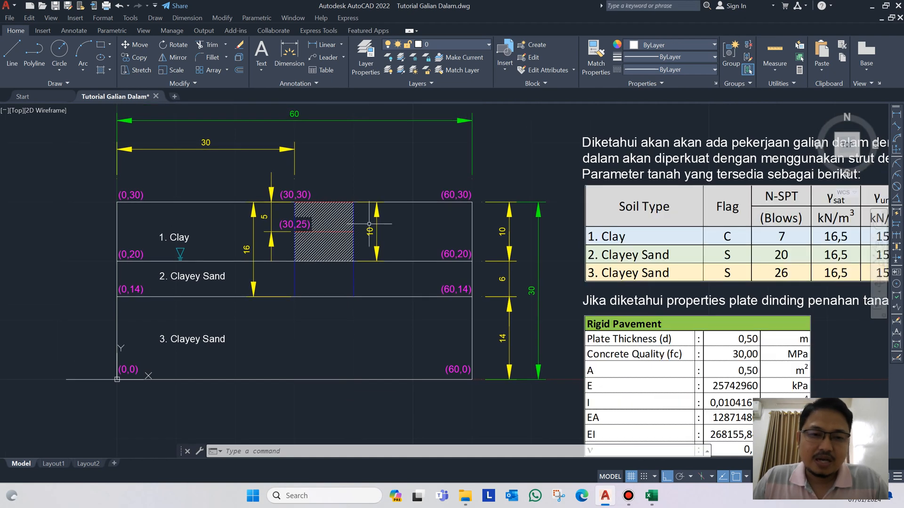
Erase the 10 m depth dimension beside the excavation, the excavation hatch and the right-hand blue wall line from the Kasus-3 section
scroll(391, 208, up, 2)
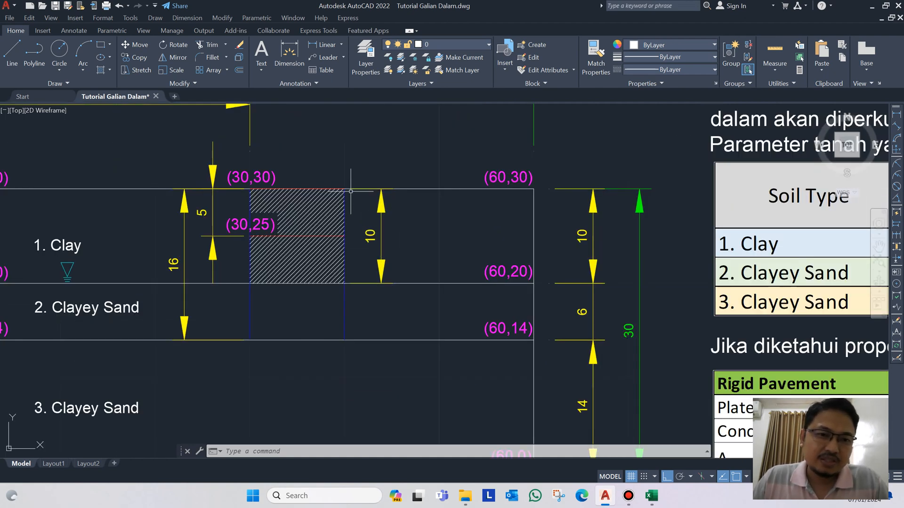
scroll(283, 232, up, 2)
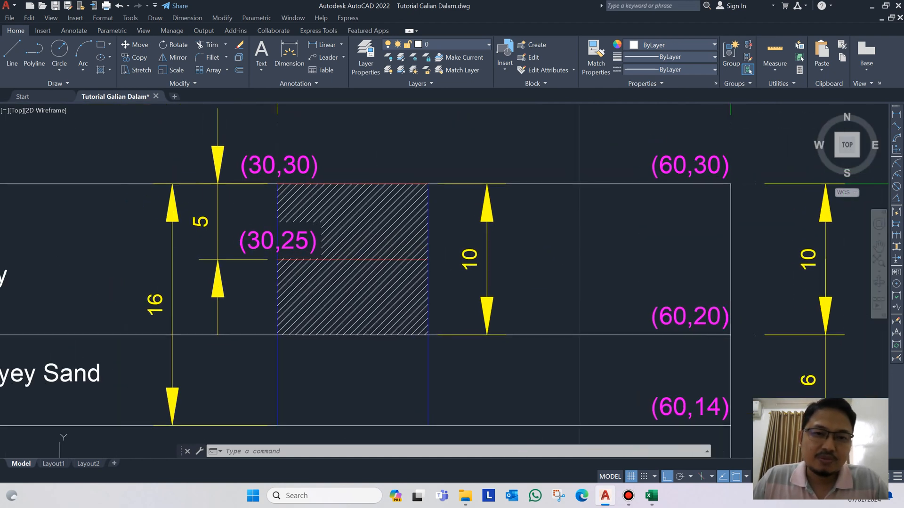
click(532, 280)
click(457, 243)
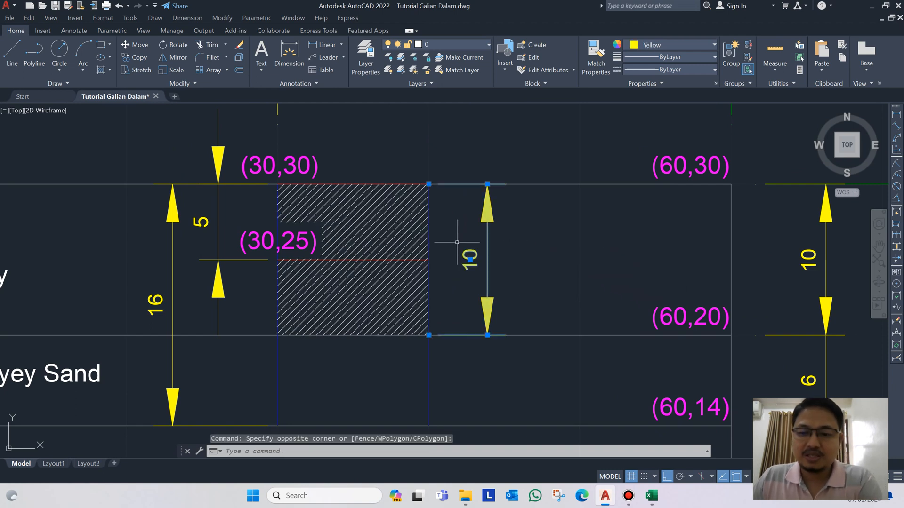
key(Delete)
click(463, 218)
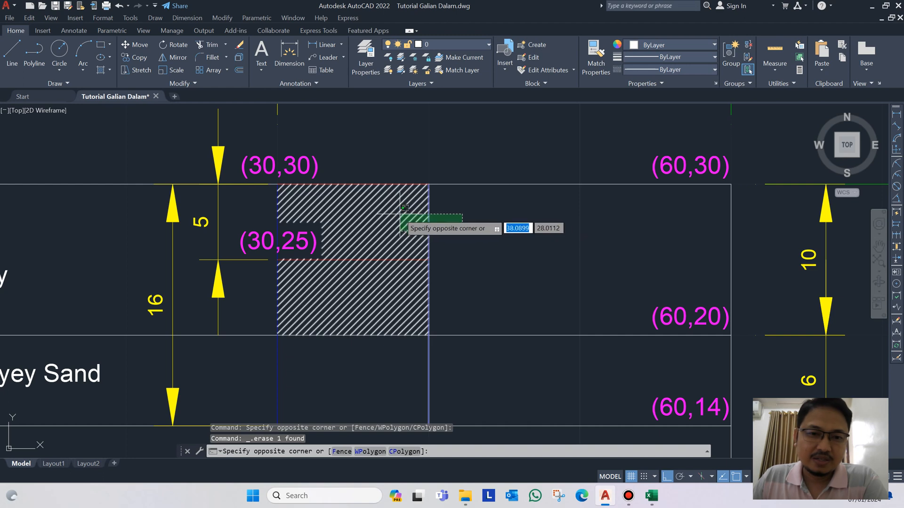
click(311, 230)
key(Delete)
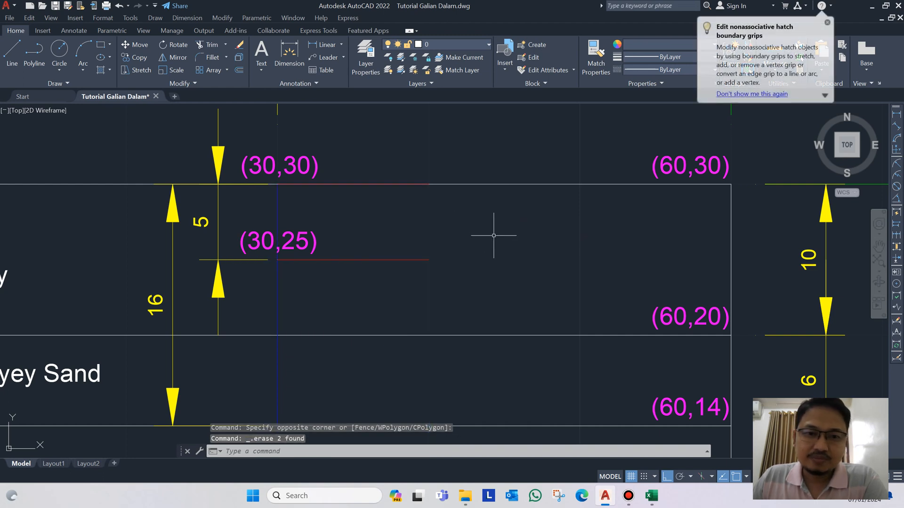
Review the simplified Kasus-3 section's layer boundaries, water level, strut levels and overall dimensions
scroll(496, 238, down, 2)
scroll(497, 241, down, 2)
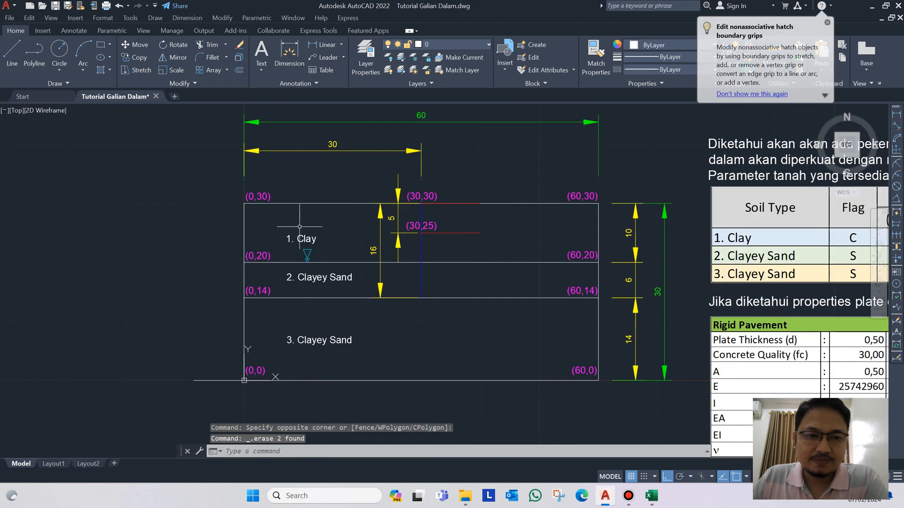
scroll(517, 231, up, 2)
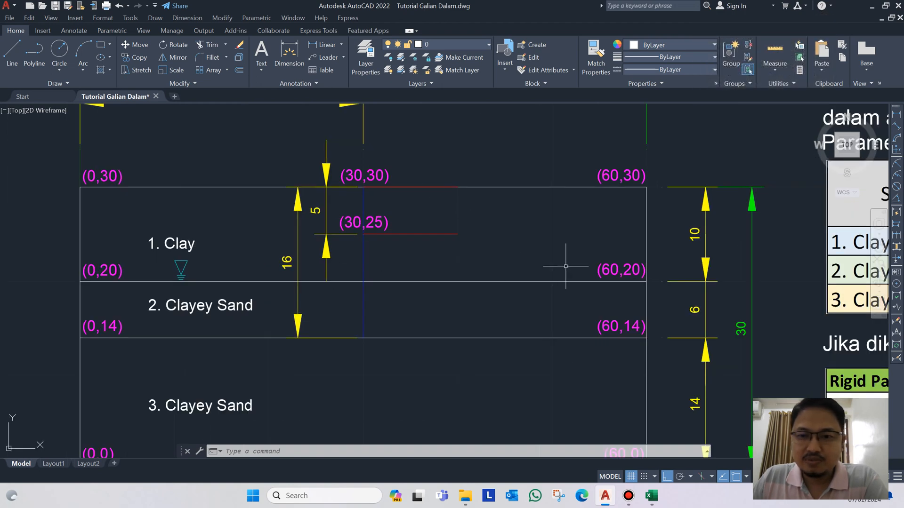
scroll(604, 211, down, 2)
scroll(462, 250, up, 2)
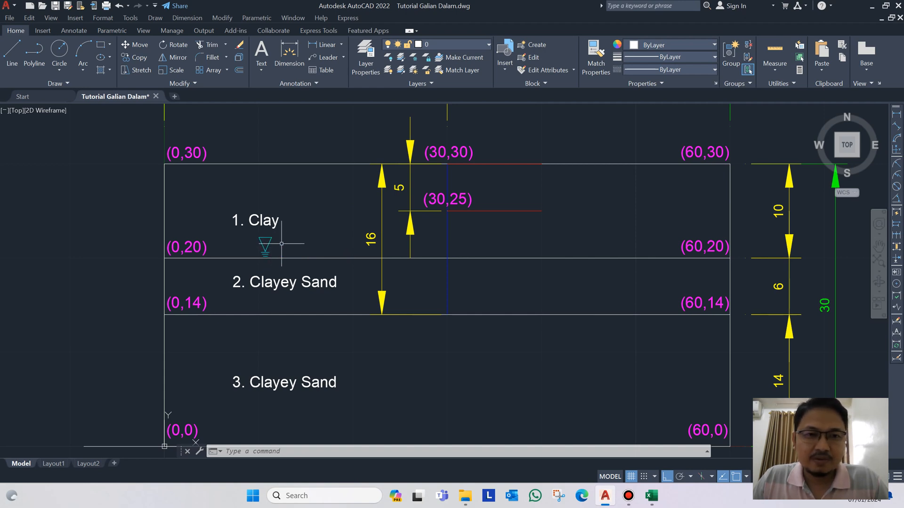
scroll(282, 243, down, 2)
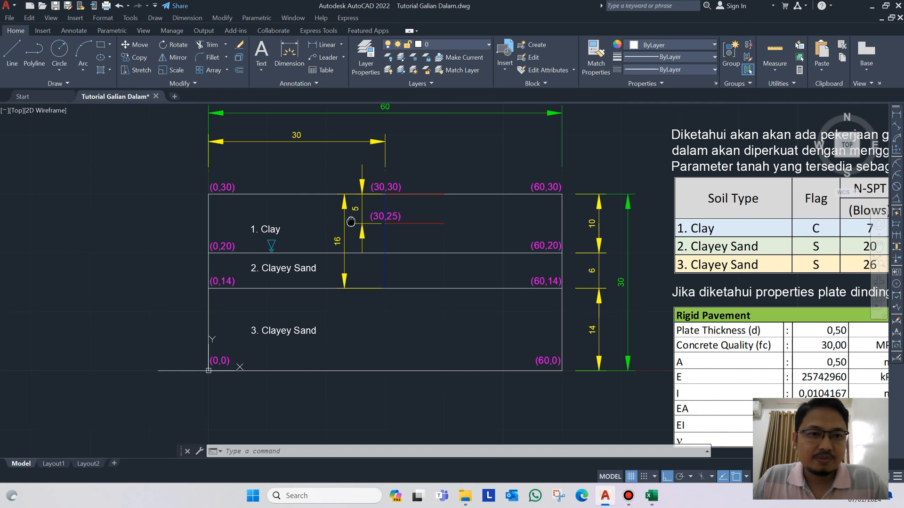
drag(351, 222, 312, 260)
scroll(235, 181, up, 2)
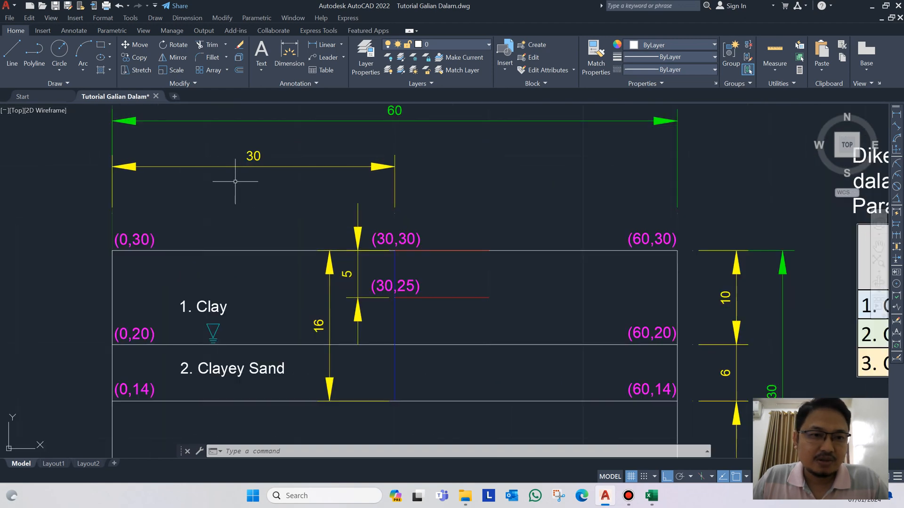
Read the Kasus-3 problem text, the soil parameter table, the wall plate properties and the questions
scroll(459, 255, down, 2)
mouse_move(553, 248)
mouse_down()
mouse_move(323, 211)
mouse_move(249, 218)
mouse_up()
scroll(410, 212, down, 2)
drag(490, 212, 405, 204)
scroll(441, 179, up, 2)
mouse_move(440, 179)
mouse_down()
mouse_move(402, 186)
mouse_move(376, 205)
mouse_up()
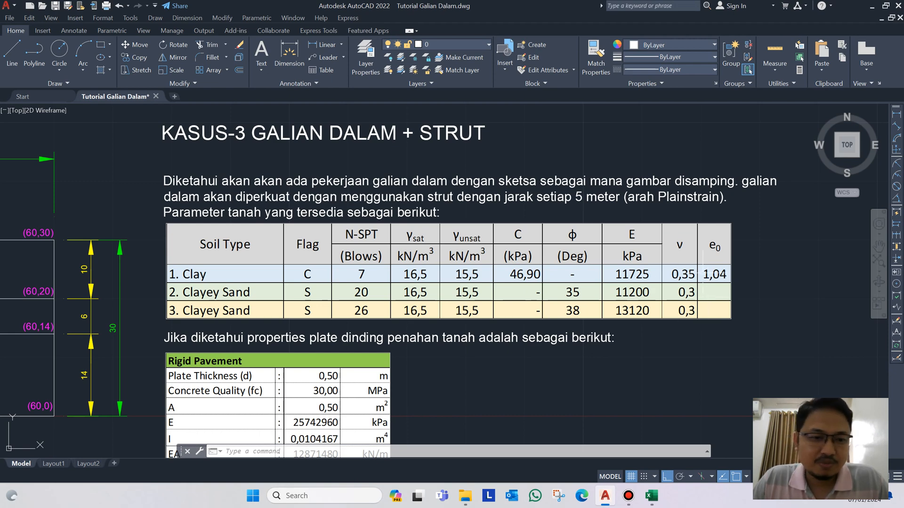
drag(400, 335, 423, 287)
drag(416, 318, 464, 250)
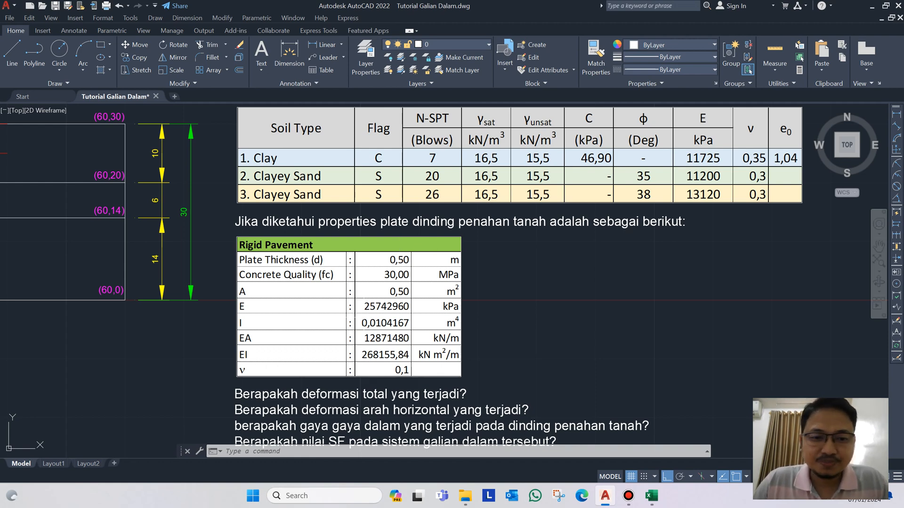
scroll(541, 304, down, 2)
scroll(527, 259, up, 2)
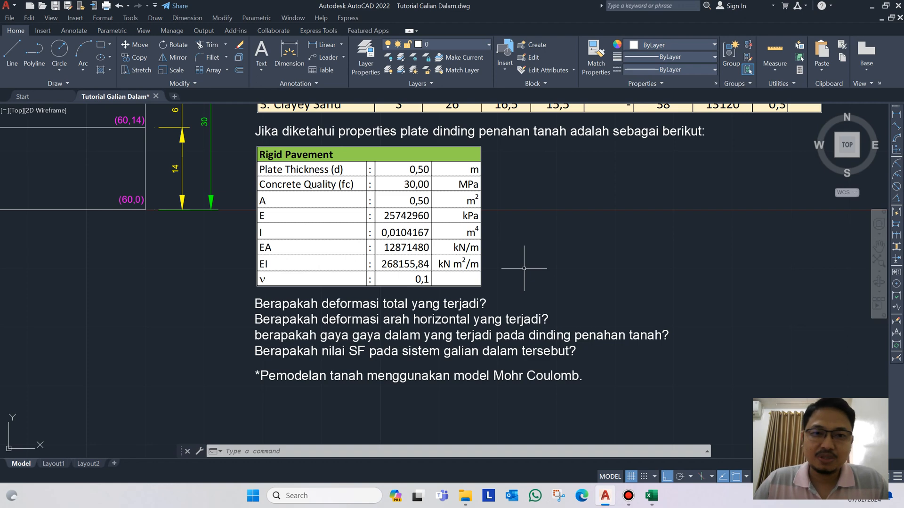
Move the 60 and 30 width dimensions of the lower copy of the section about 4.5 units down towards the ground surface
scroll(475, 273, down, 4)
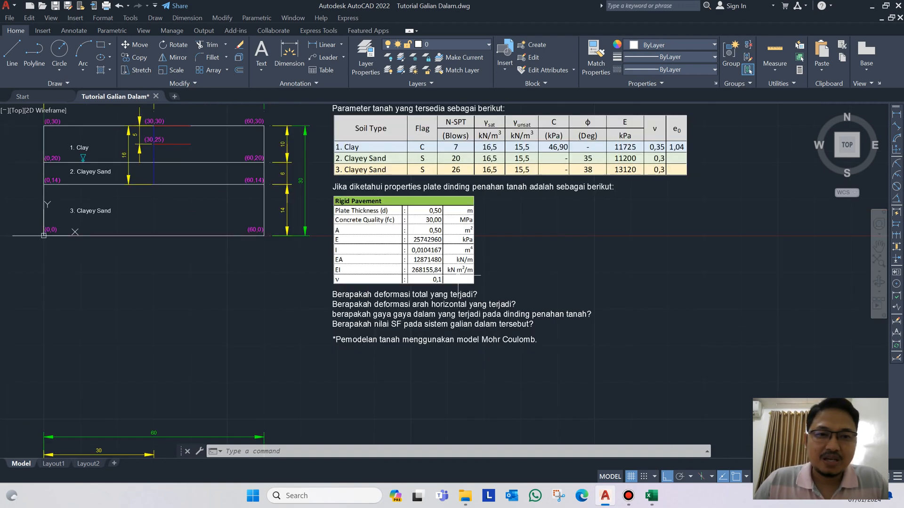
scroll(469, 283, up, 2)
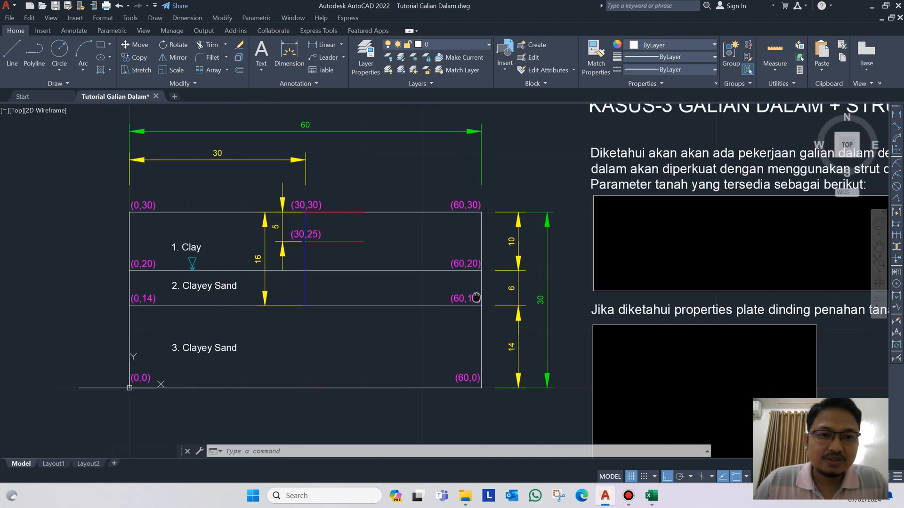
scroll(489, 300, down, 4)
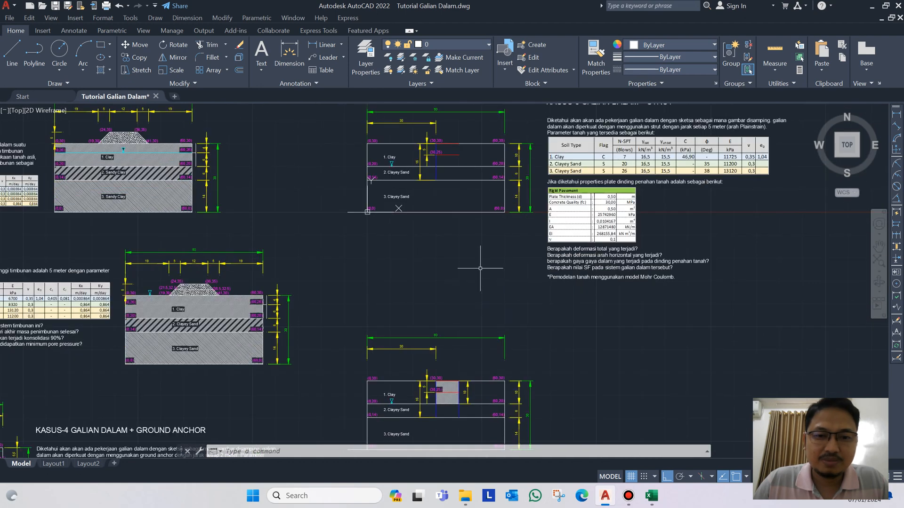
scroll(447, 241, up, 4)
mouse_move(502, 272)
mouse_down()
mouse_move(446, 282)
mouse_move(448, 297)
mouse_up()
text(m)
key(Return)
click(198, 120)
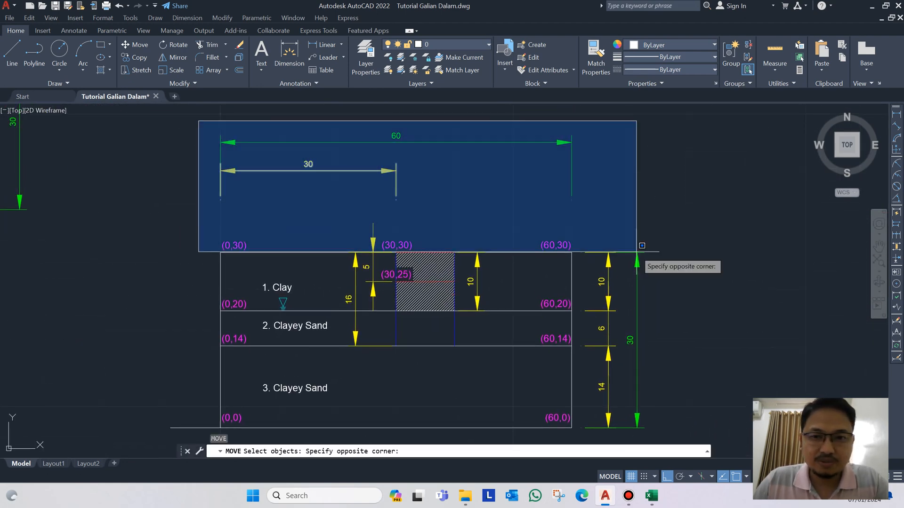
click(660, 253)
key(Return)
click(720, 156)
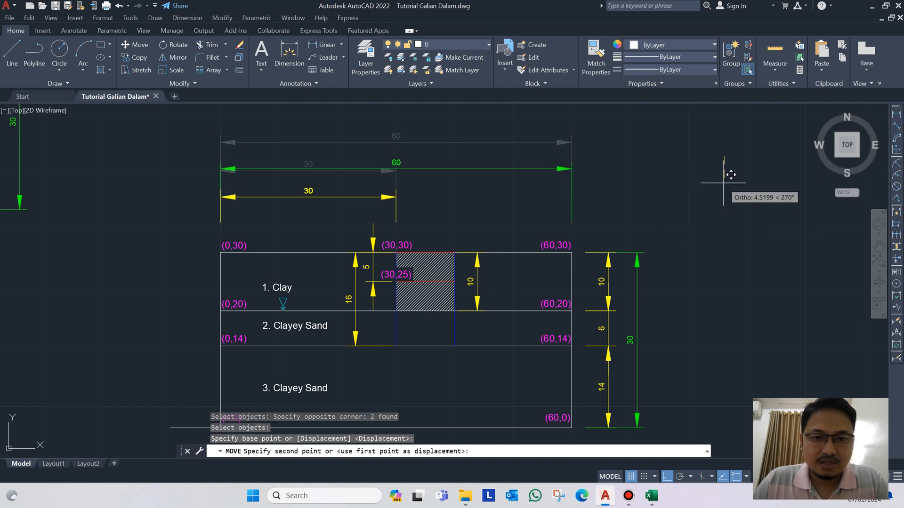
click(724, 182)
mouse_move(691, 223)
mouse_down()
mouse_move(682, 192)
mouse_move(658, 210)
mouse_up()
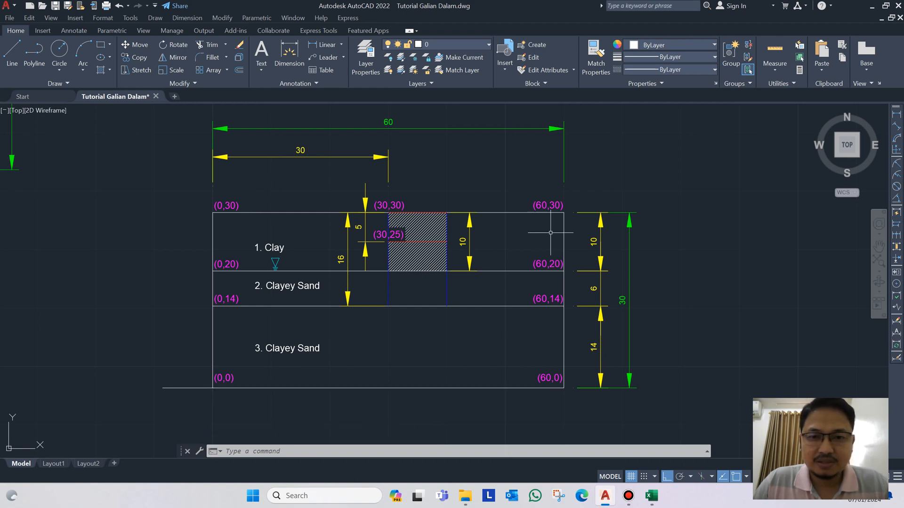
Recheck the Kasus-3 section and its accompanying problem statement, soil data and plate data
scroll(550, 233, down, 5)
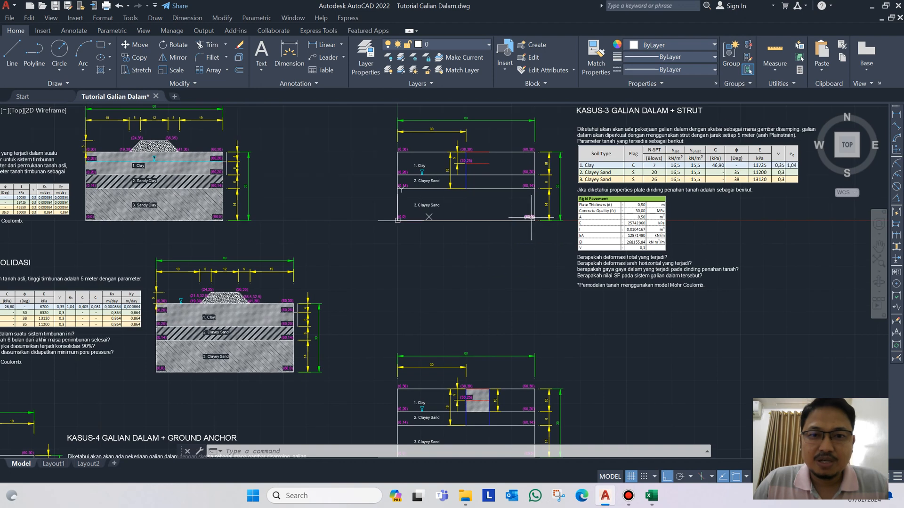
scroll(491, 262, up, 4)
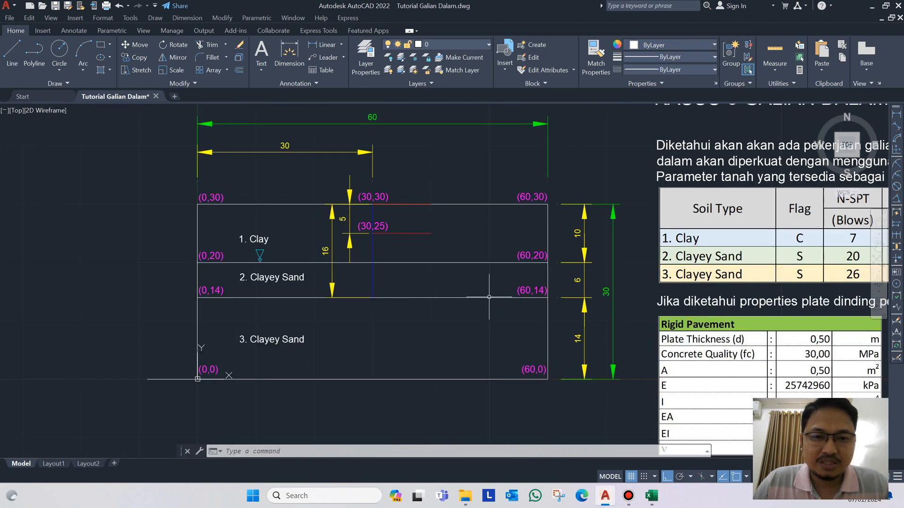
scroll(426, 249, up, 3)
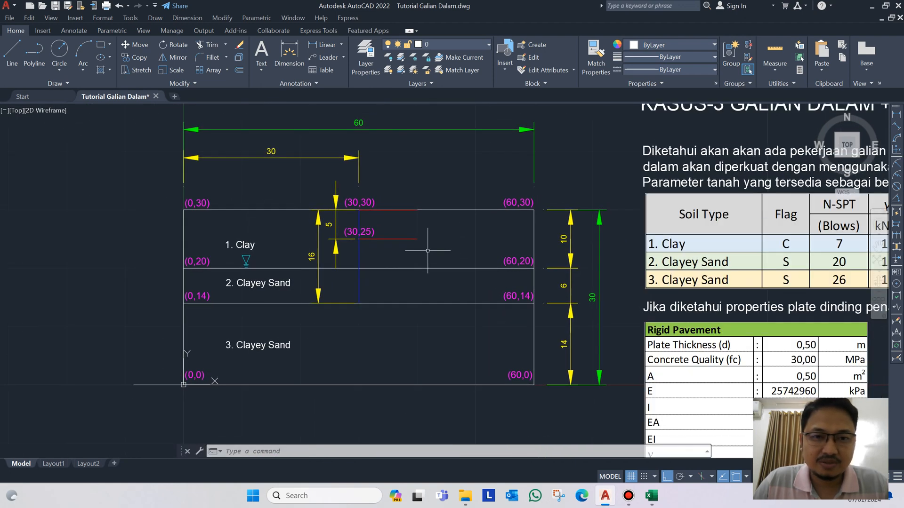
scroll(428, 250, down, 2)
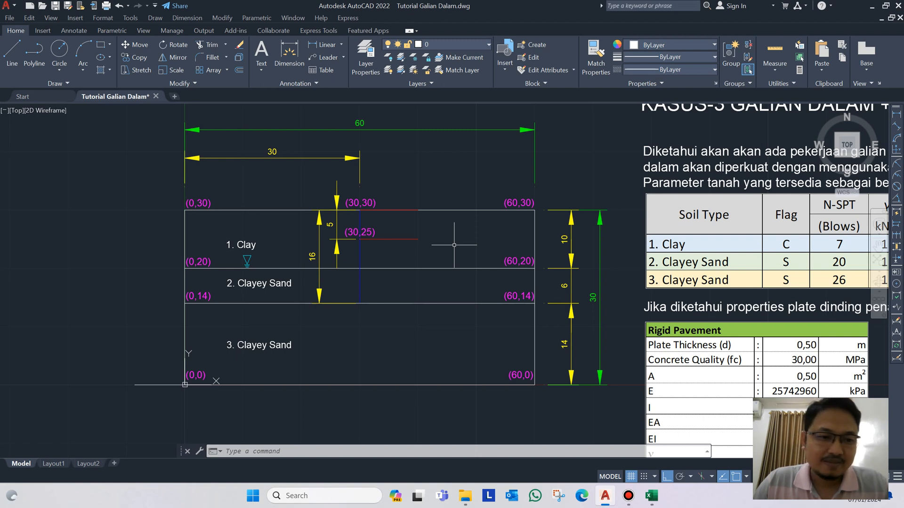
drag(604, 261, 223, 287)
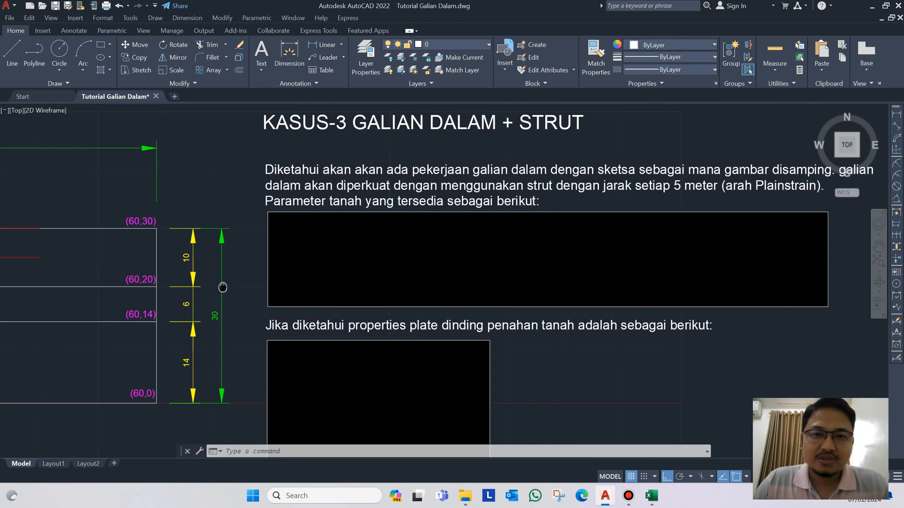
scroll(223, 287, down, 1)
scroll(289, 256, down, 2)
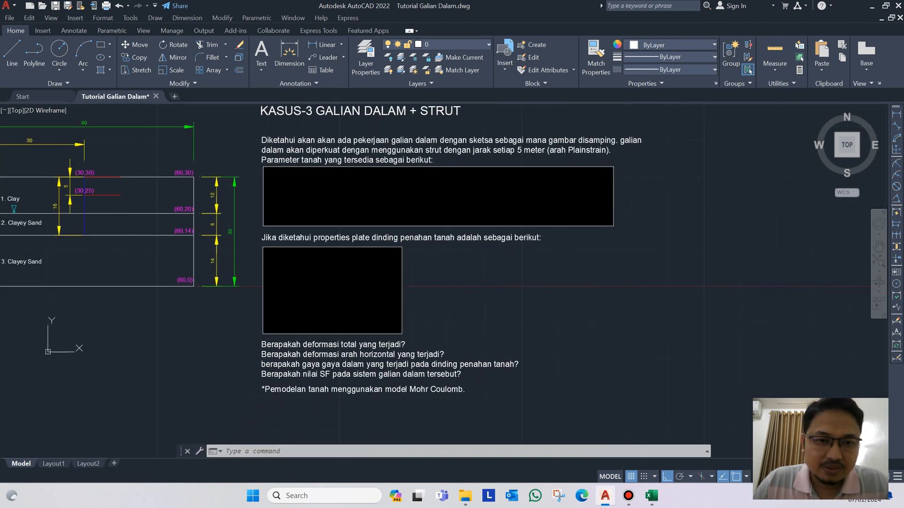
drag(319, 187, 281, 200)
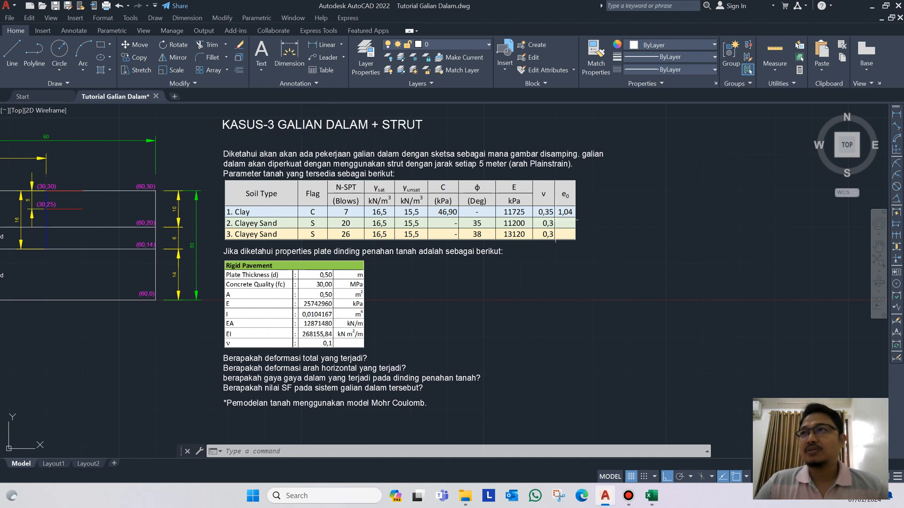
Minimize the drawing, search Windows for "plaxis" and launch 1 Plaxis Input
drag(214, 1, 903, 57)
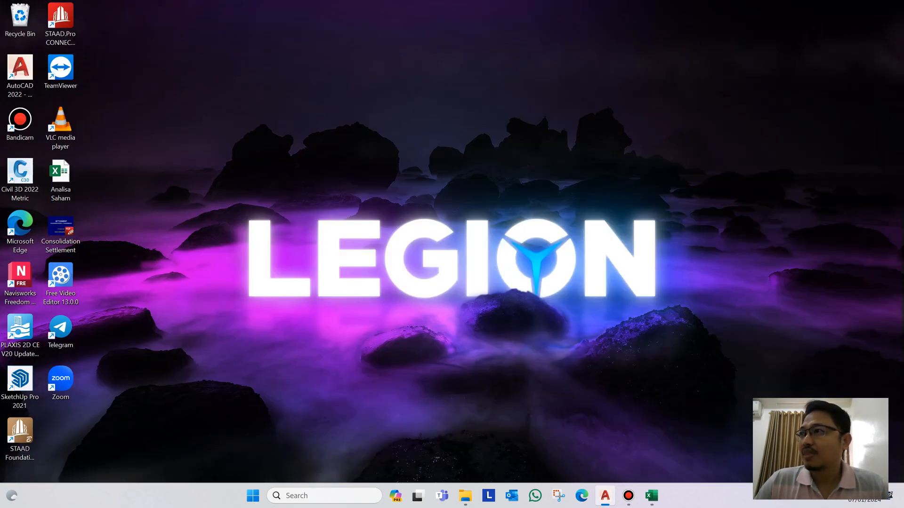
click(320, 496)
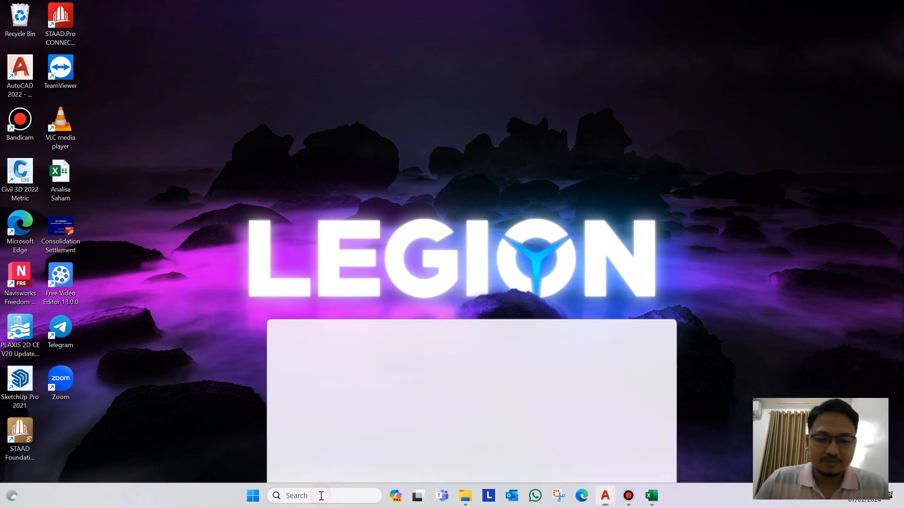
text(plaxis)
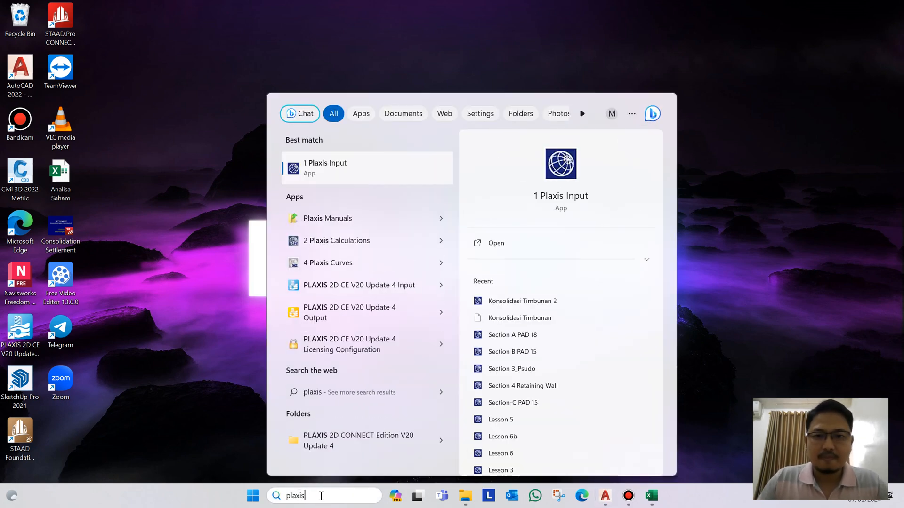
click(541, 172)
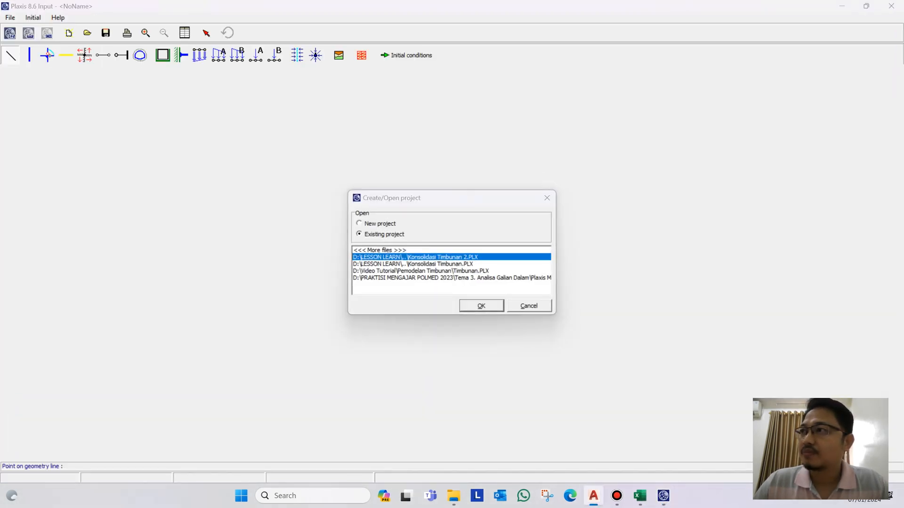
Create a new project titled "Galian Dalam Plus Struts"
click(375, 224)
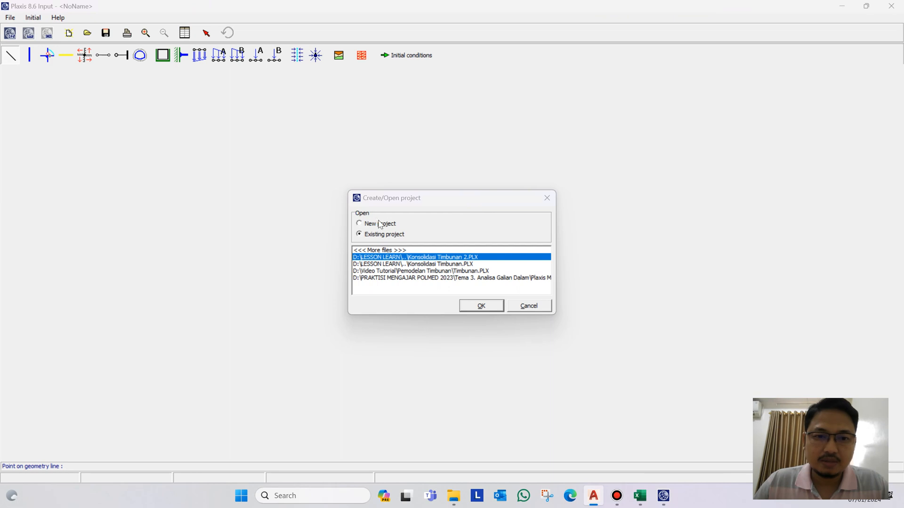
click(485, 307)
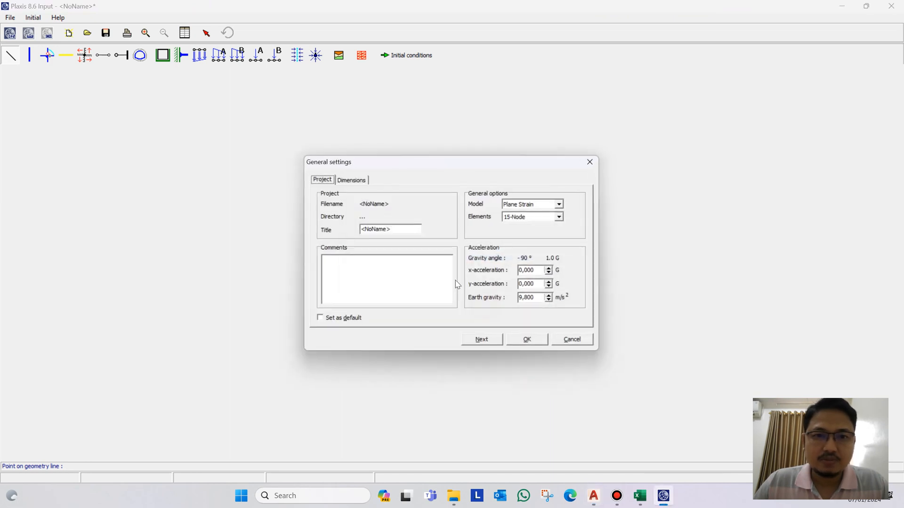
double_click(395, 228)
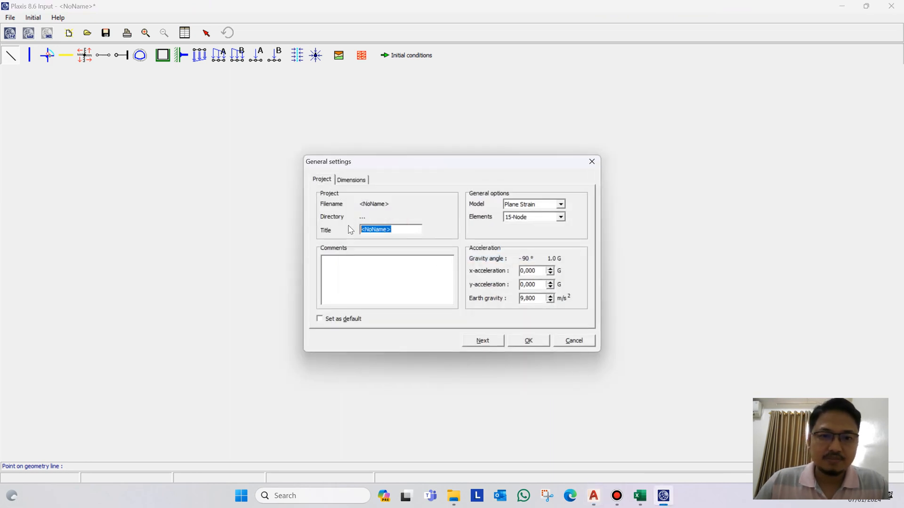
text(Galian )
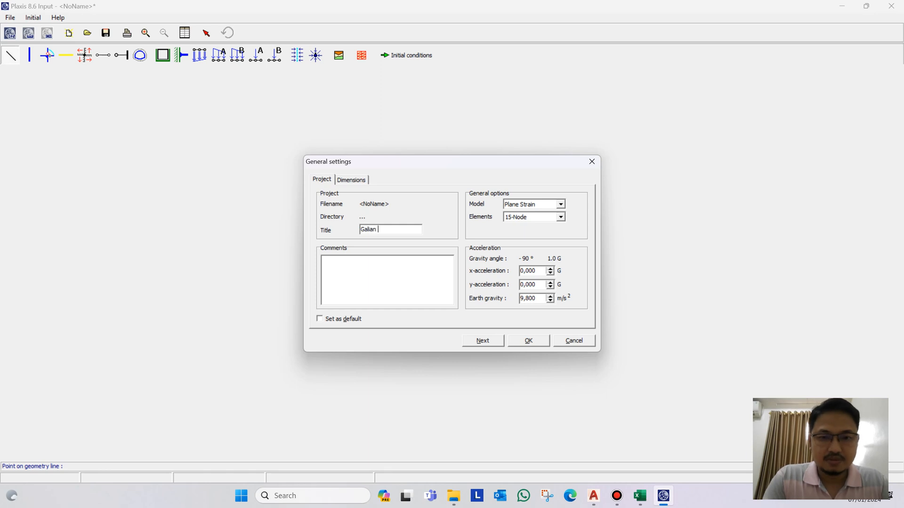
text(Dalam Plus Struts)
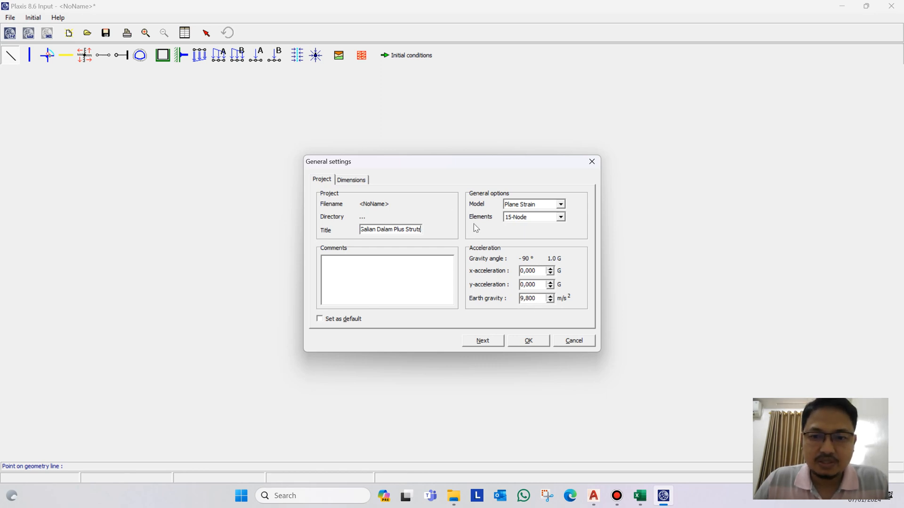
Set the geometry dimensions to 60 m for the right boundary and 35 m for the top boundary
click(355, 181)
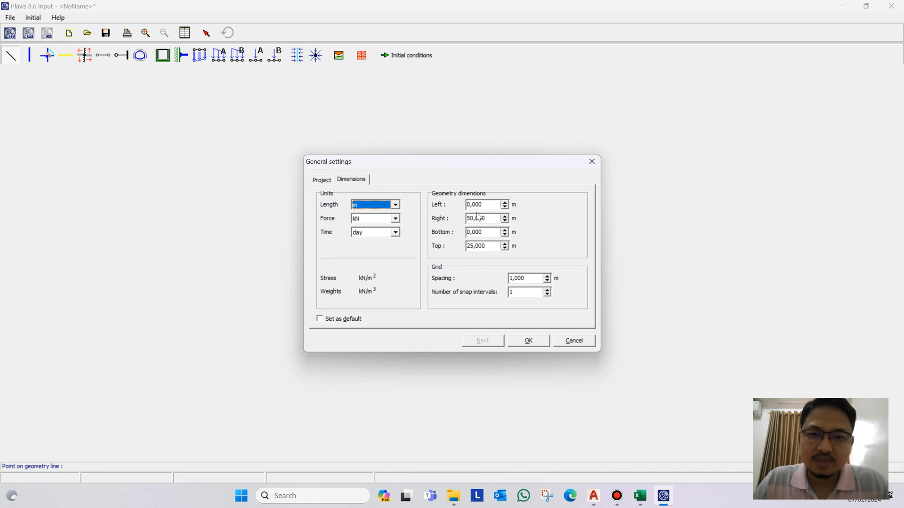
key(alt+Tab)
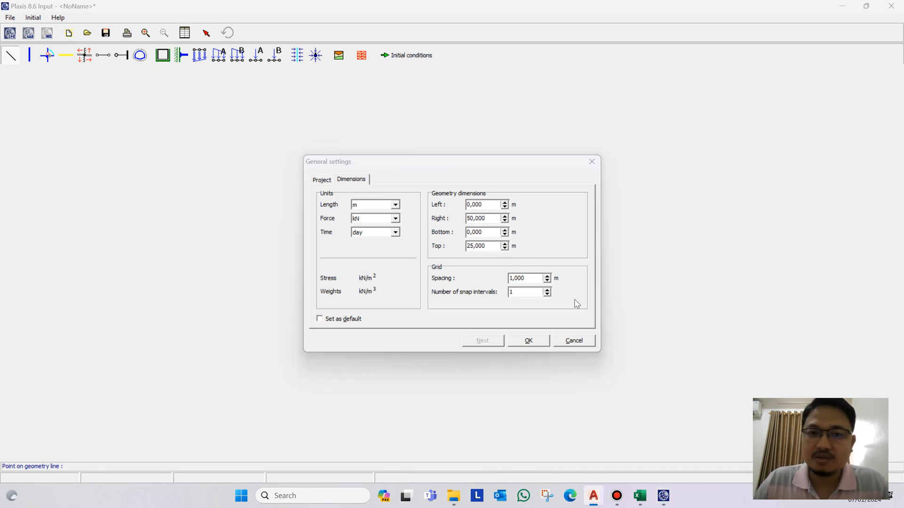
drag(495, 218, 450, 215)
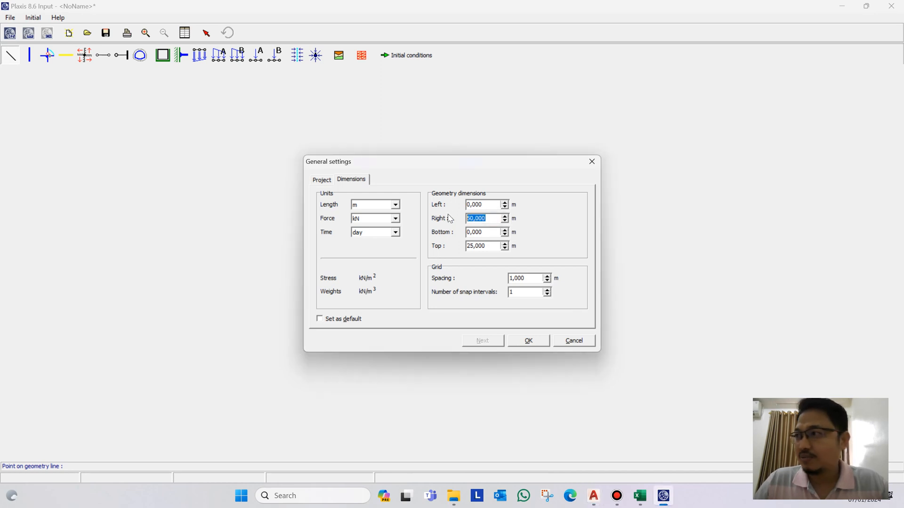
text(60)
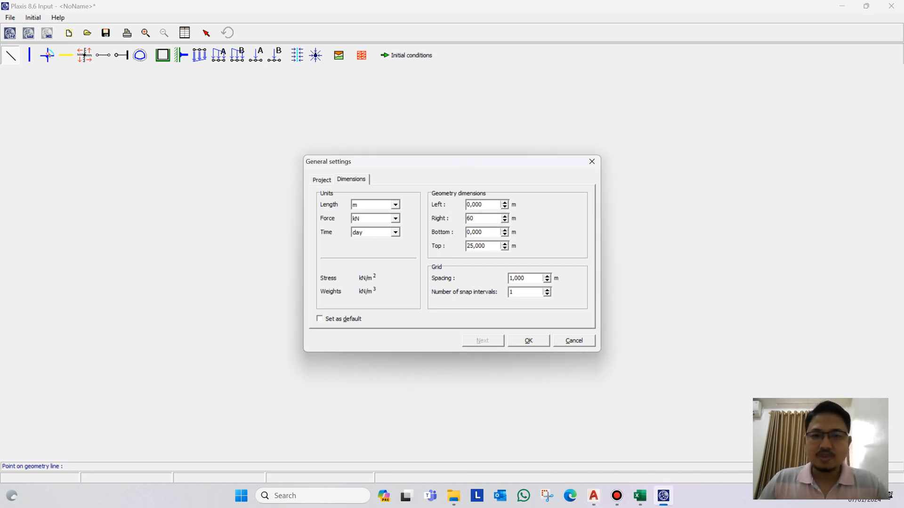
click(493, 248)
drag(493, 247, 439, 242)
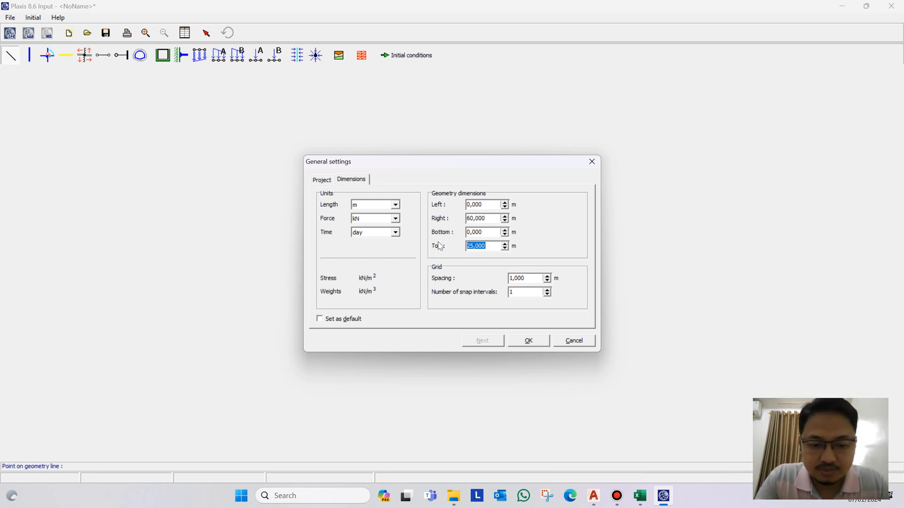
text(35)
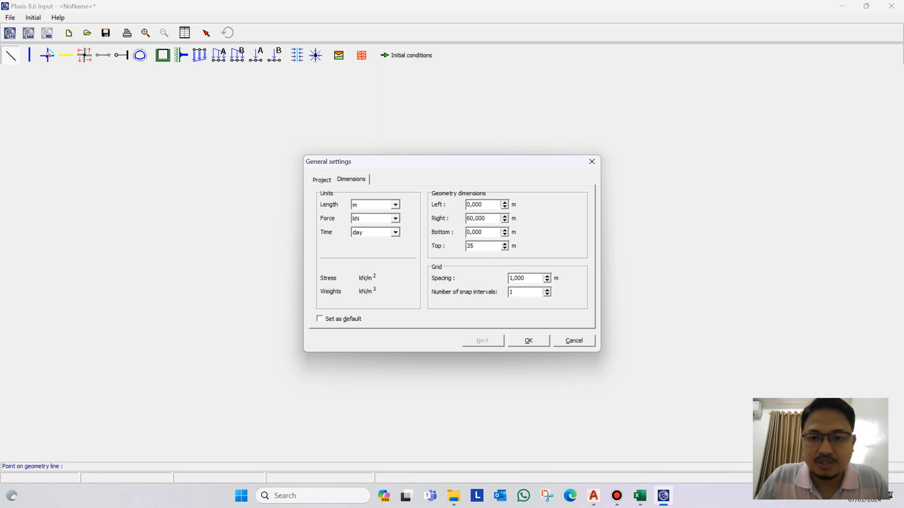
Set the grid spacing to 0,1 m and the number of snap intervals to 0,1, and accept the general settings
drag(528, 279, 481, 274)
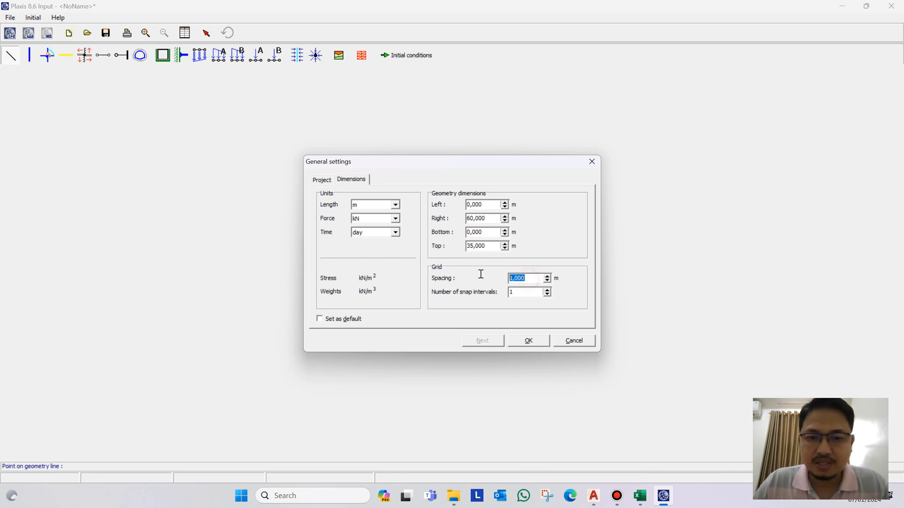
text(0,1)
click(518, 292)
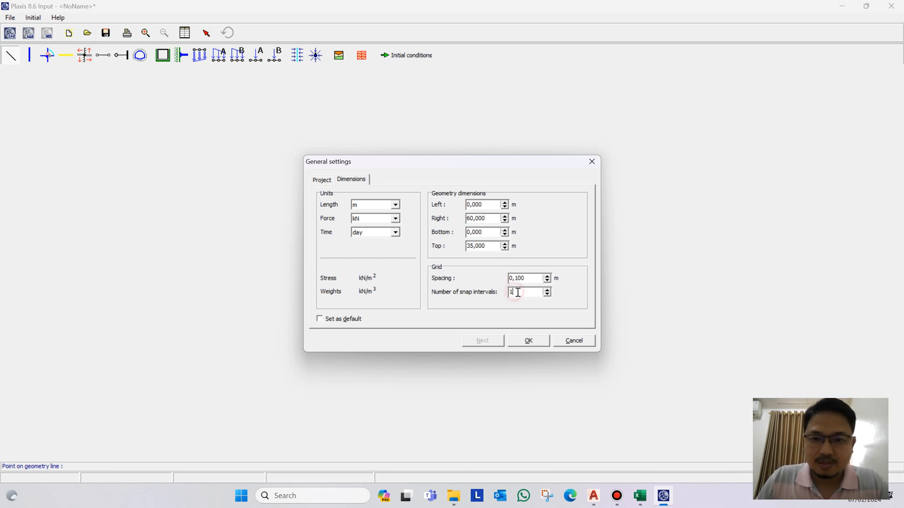
text(0,)
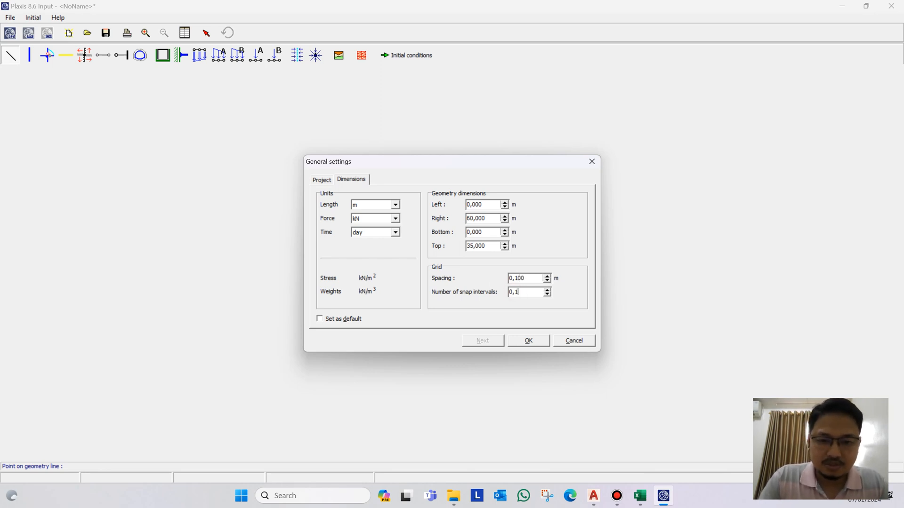
click(528, 341)
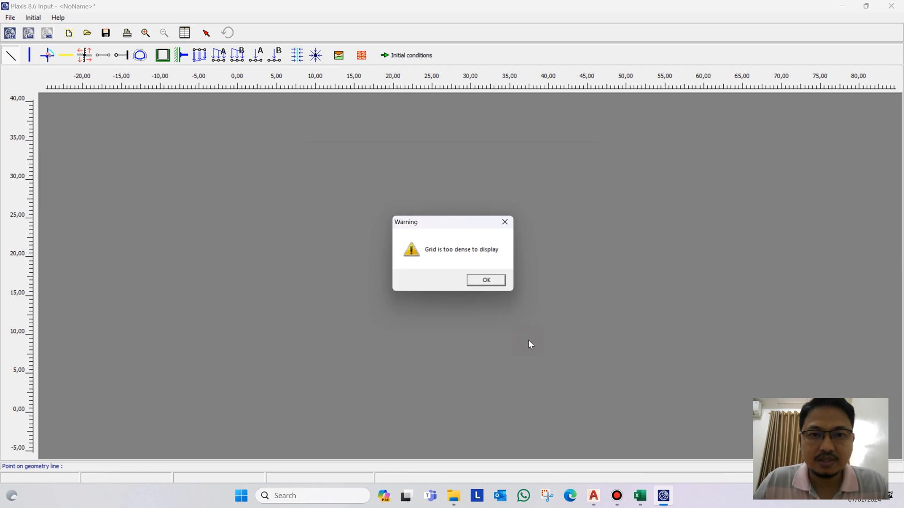
click(488, 283)
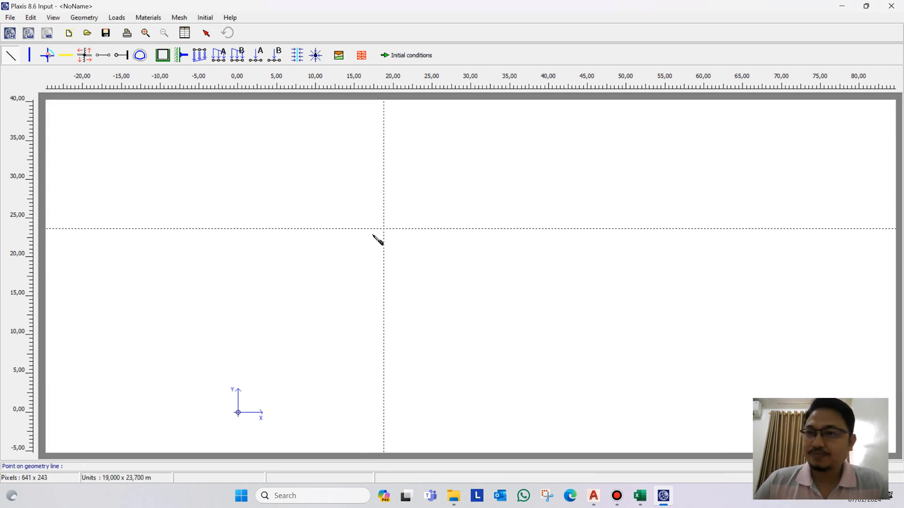
Draw the closed soil outline as a geometry line through (0, 0), (60, 0), (60, 30) and (0, 30)
text(0 0)
key(Return)
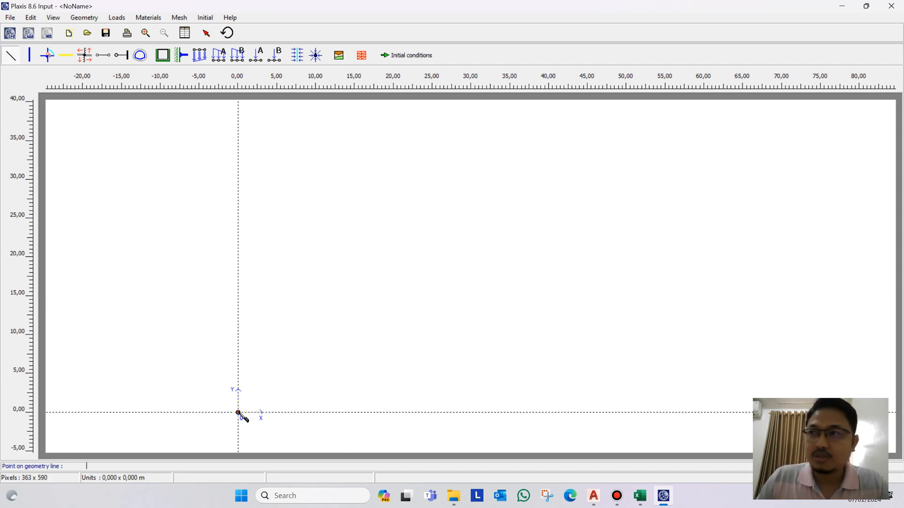
text(60)
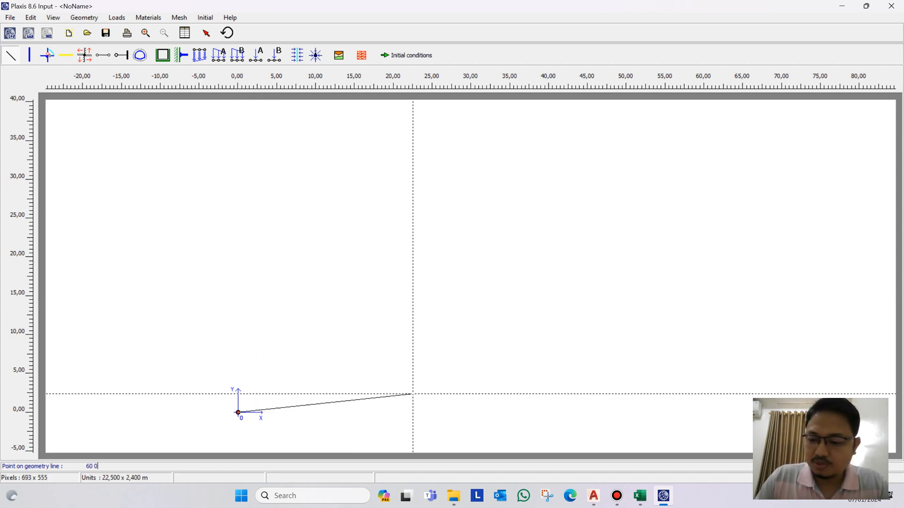
text( 0)
key(Return)
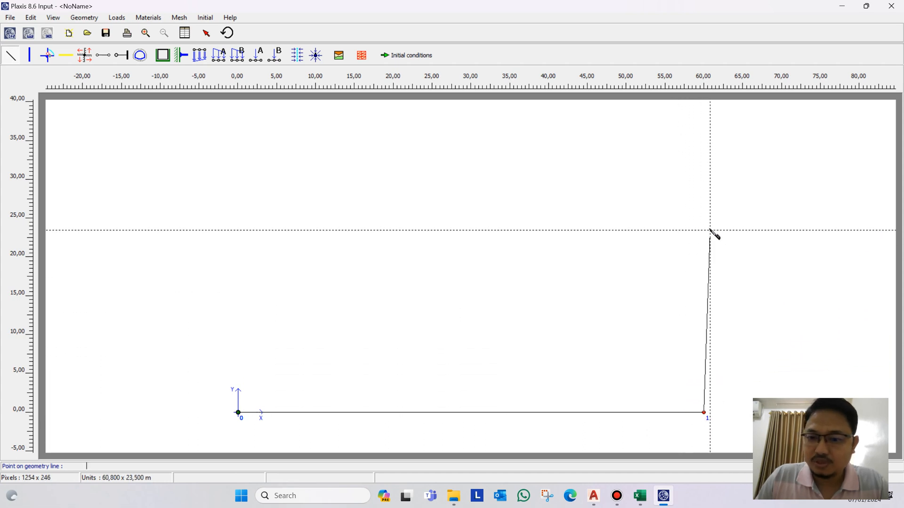
text(60)
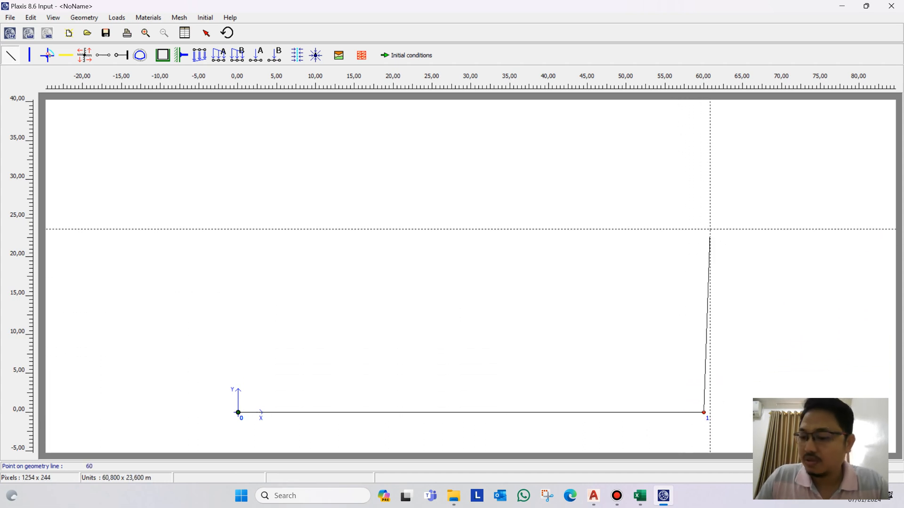
text( 30)
key(Return)
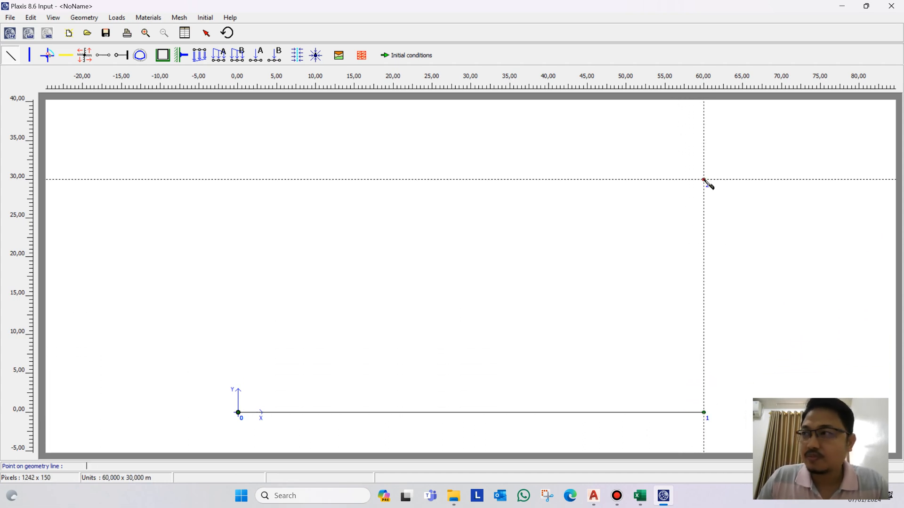
text(0)
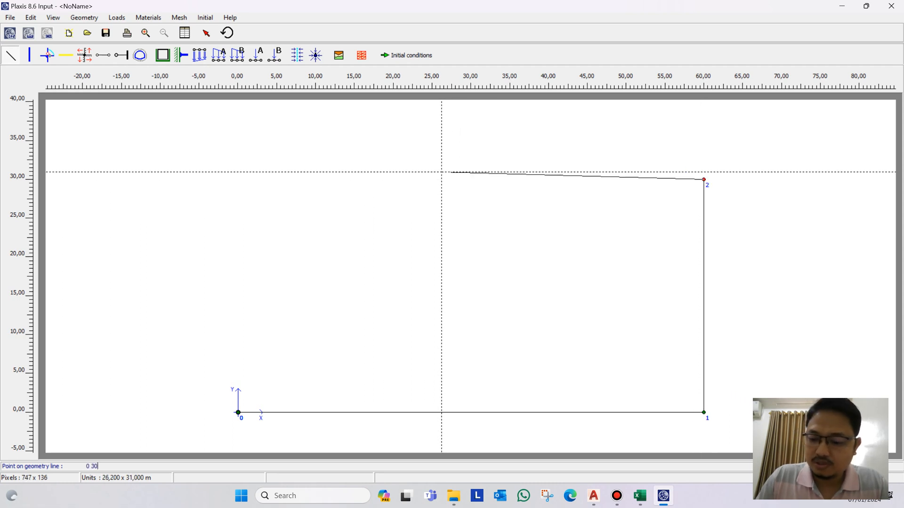
text( 30)
key(Return)
click(238, 413)
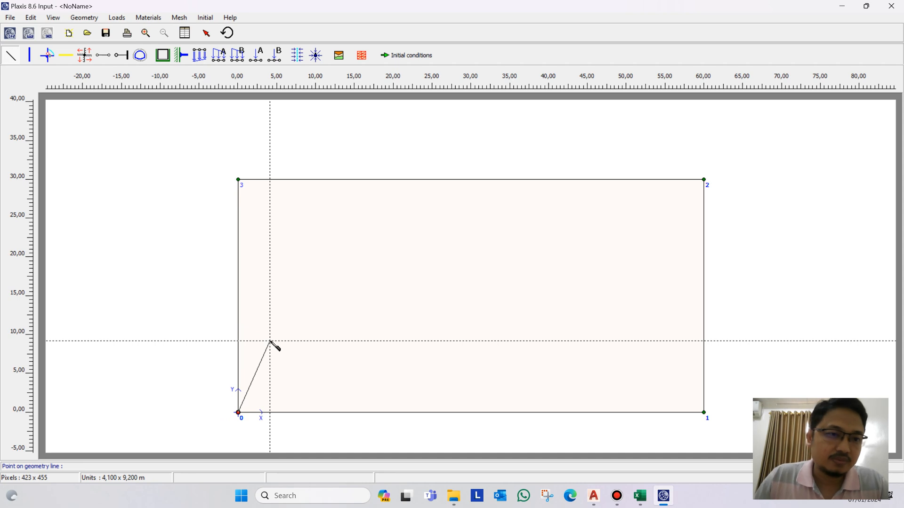
right_click(169, 304)
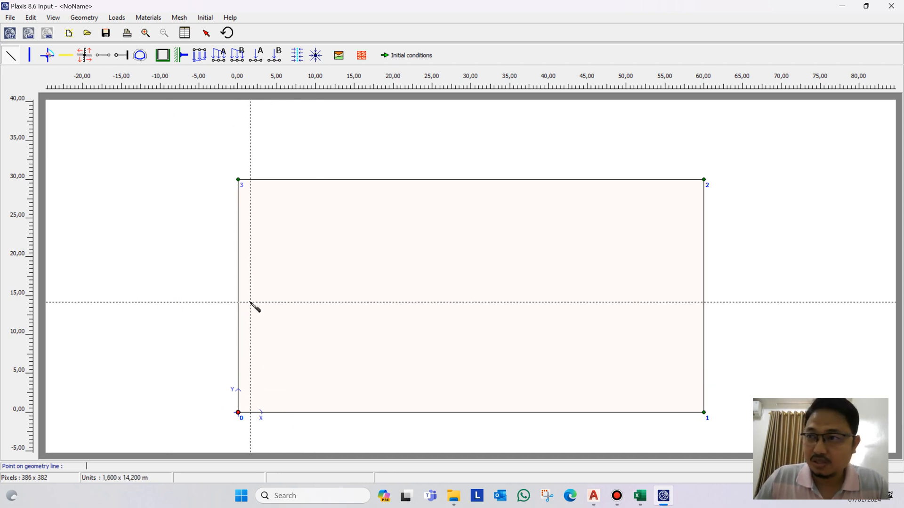
Draw a horizontal soil layer boundary from (0, 14) to (60, 14)
text(0 1)
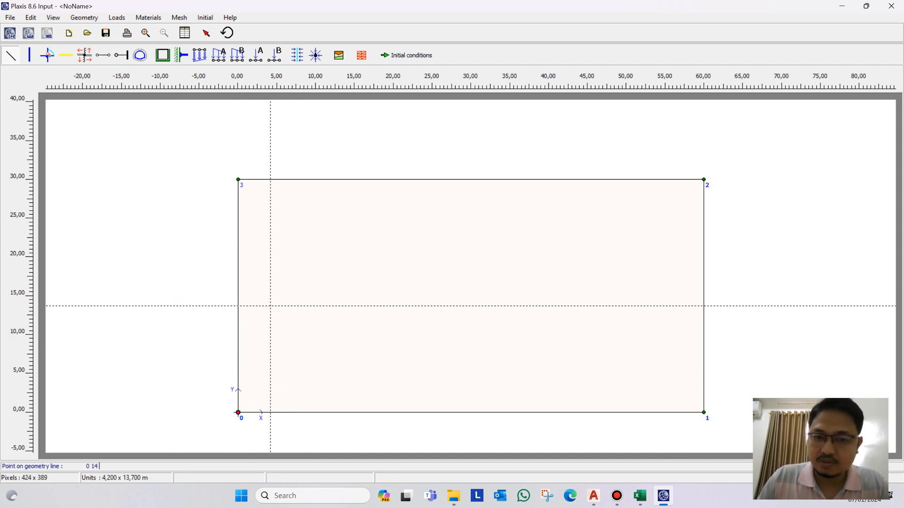
text(4)
key(Return)
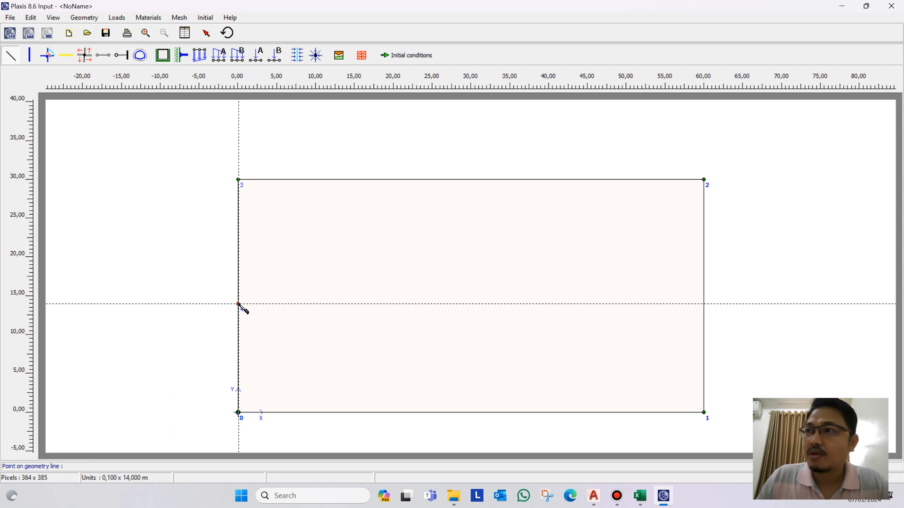
text(60 14)
key(Return)
right_click(758, 228)
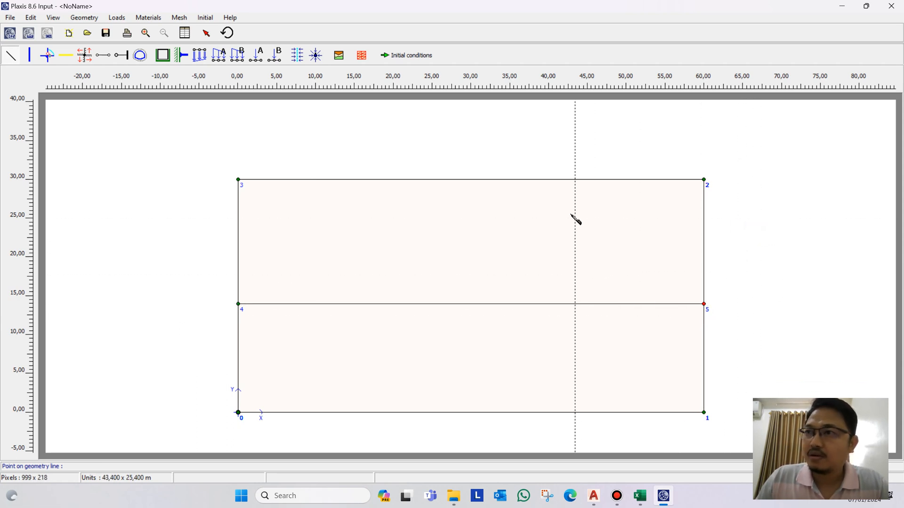
Draw a second horizontal layer boundary from (0, 20) to (60, 20)
text(0)
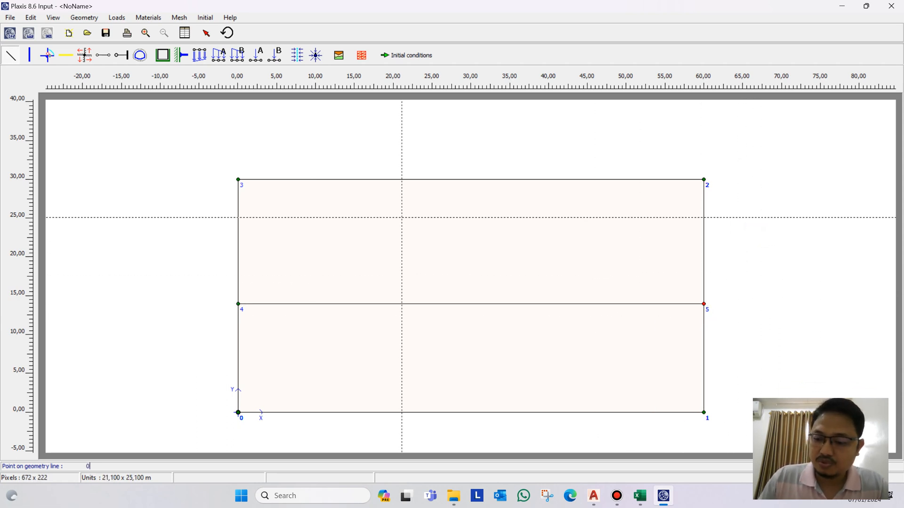
text( 20)
key(Return)
text(60 2)
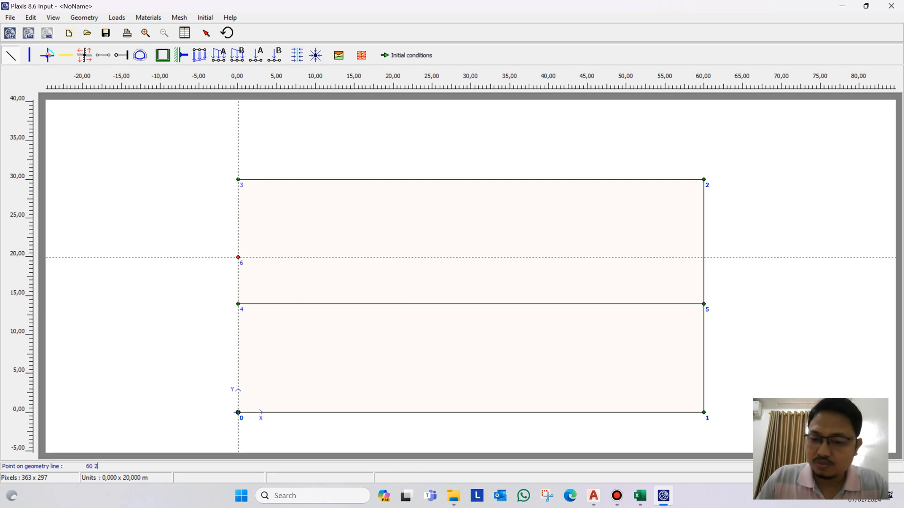
text(0)
key(Return)
right_click(795, 239)
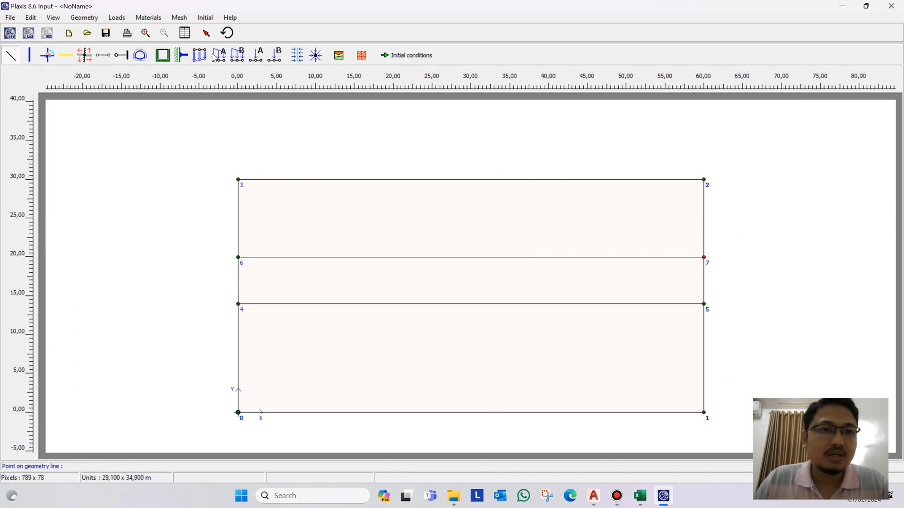
click(206, 34)
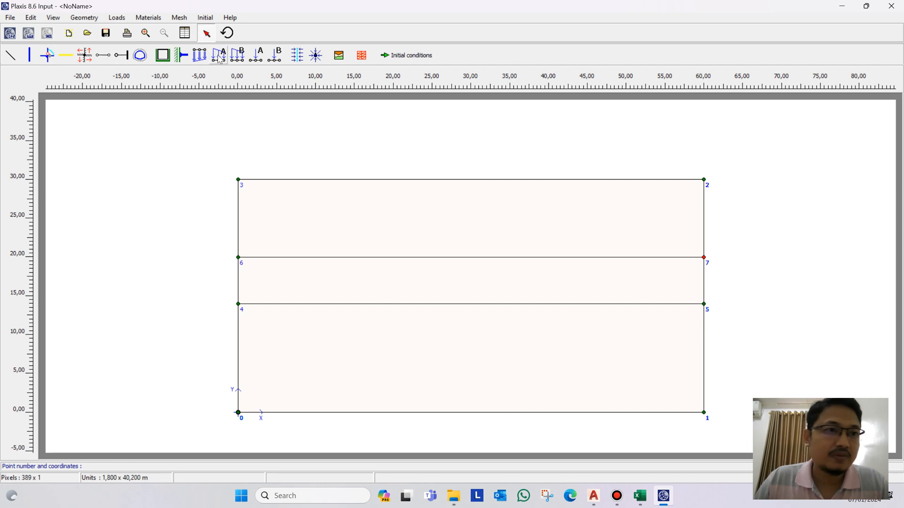
click(30, 55)
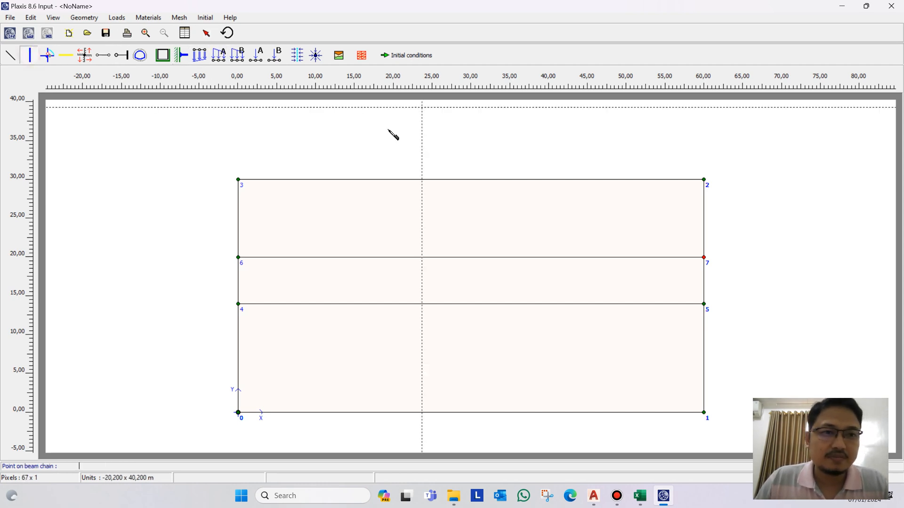
text(303)
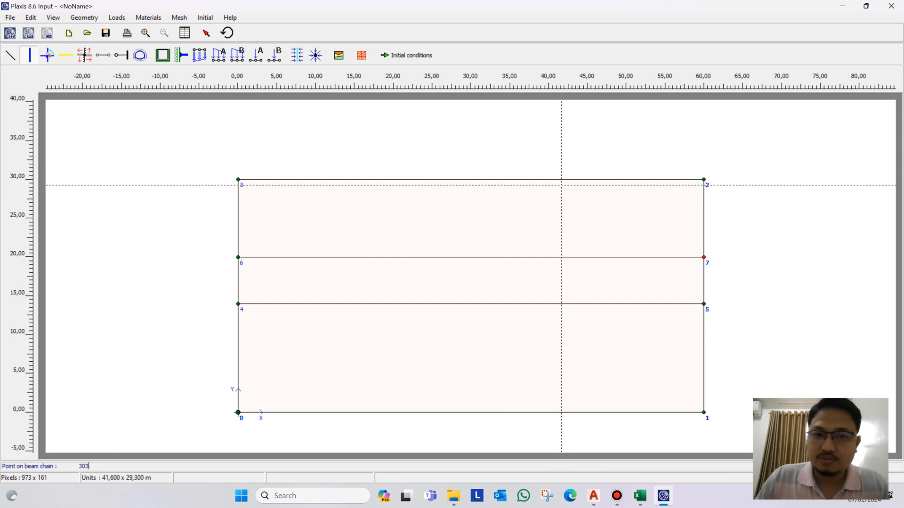
key(BackSpace)
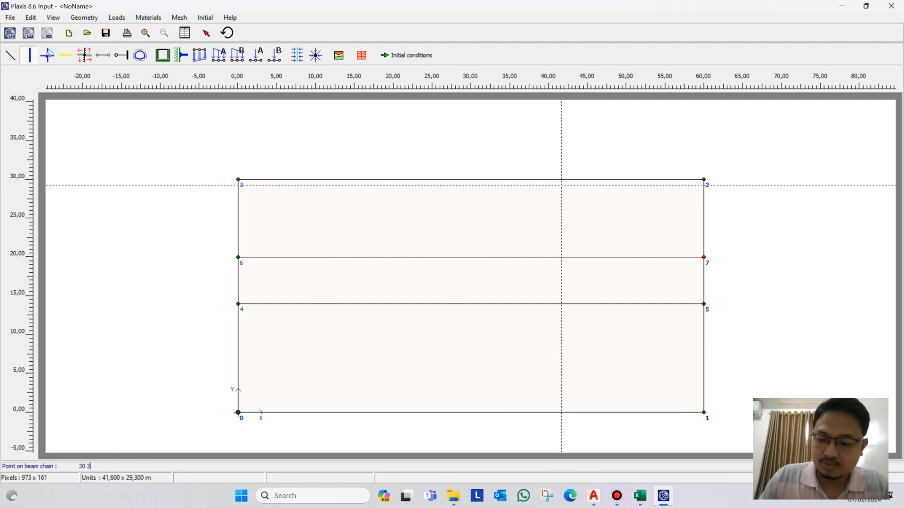
text(30)
key(Return)
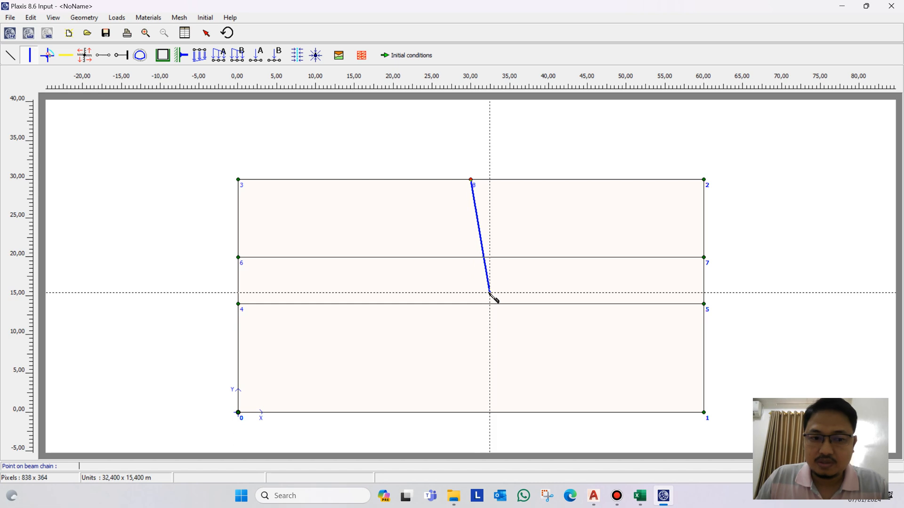
right_click(484, 244)
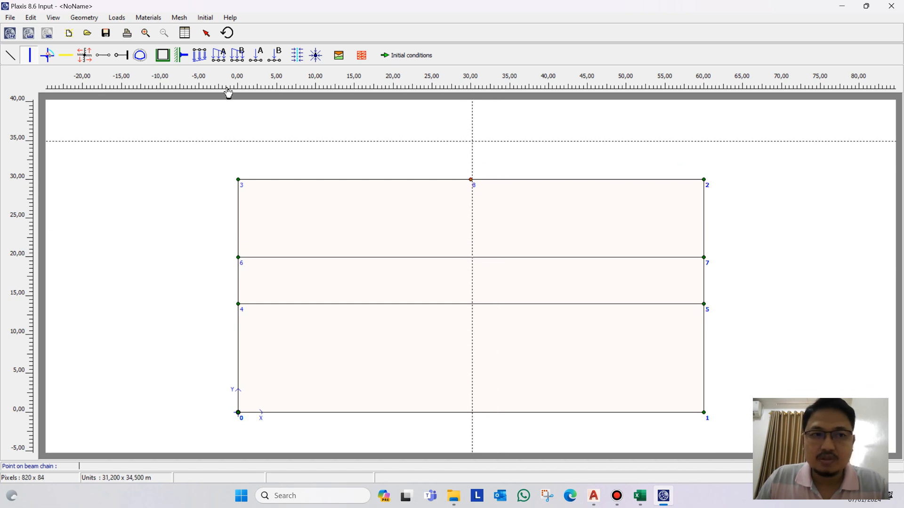
click(206, 33)
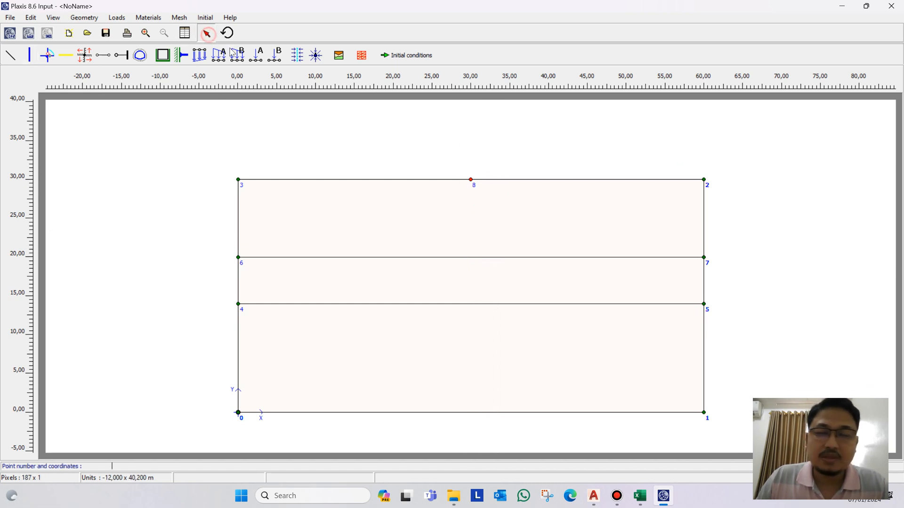
Switch to AutoCAD and copy the (30,25) coordinate label down to the wall's lower end at the boundary between layers 2 and 3
key(alt+Tab)
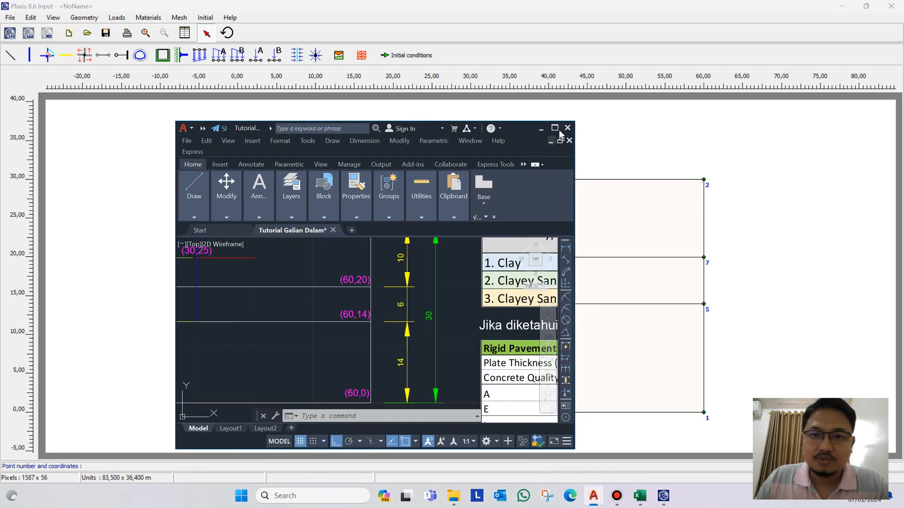
click(555, 128)
scroll(295, 257, up, 5)
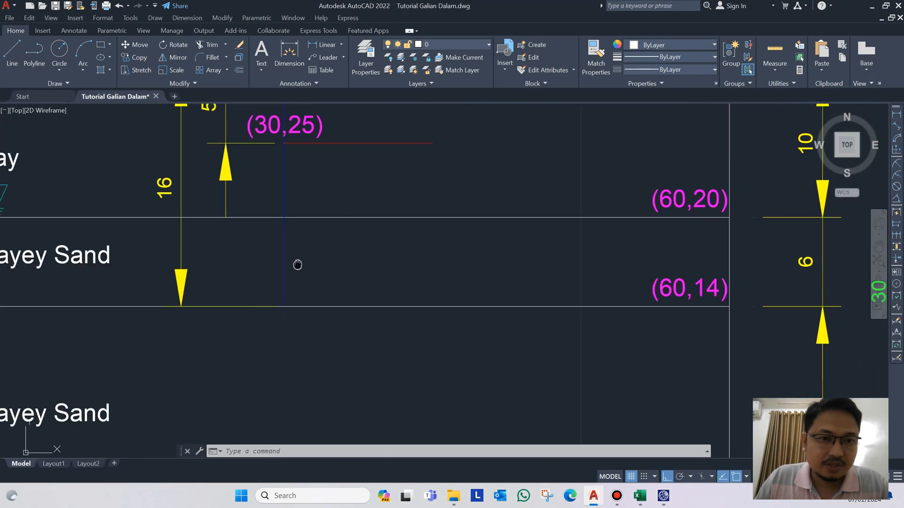
text(li)
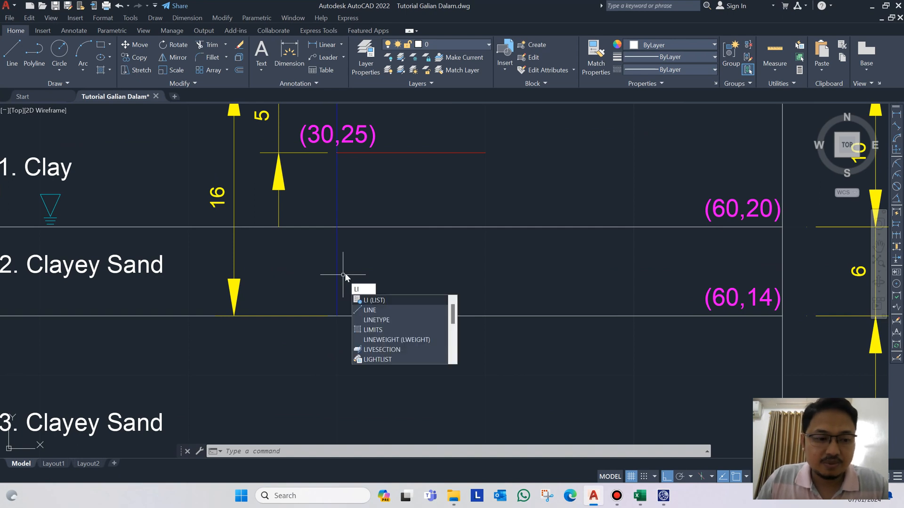
key(Escape)
text(co)
key(Return)
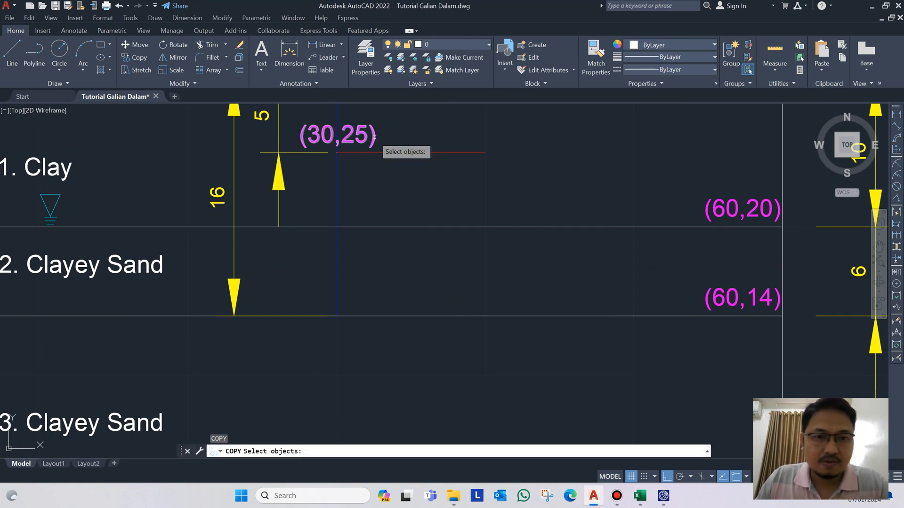
click(391, 152)
key(Return)
click(463, 139)
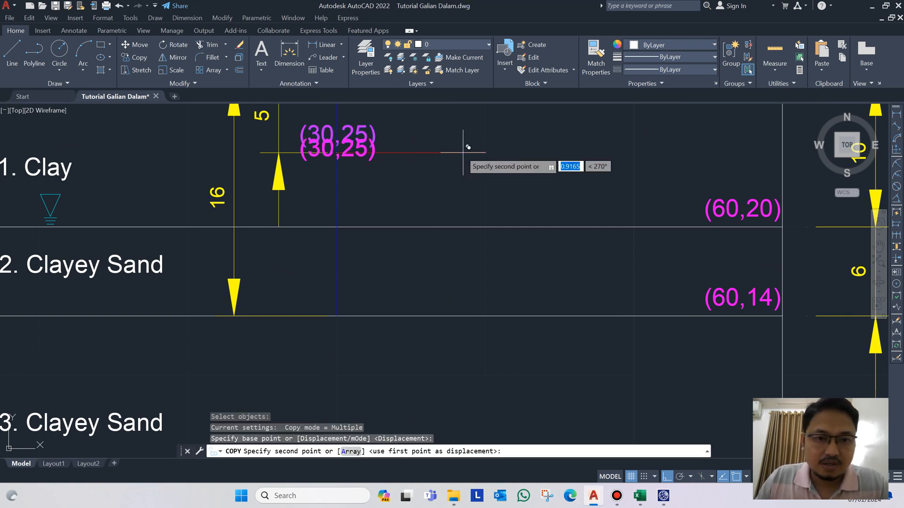
click(447, 299)
key(Return)
scroll(438, 313, down, 3)
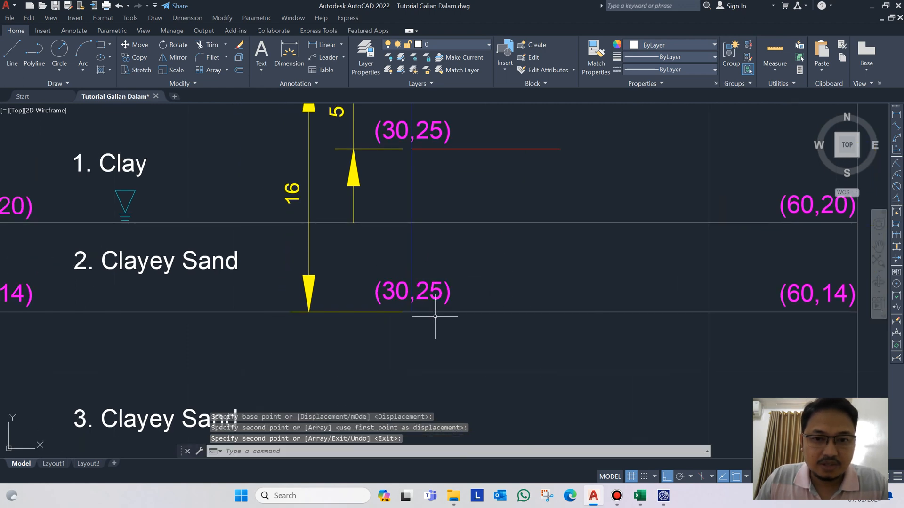
drag(515, 313, 525, 264)
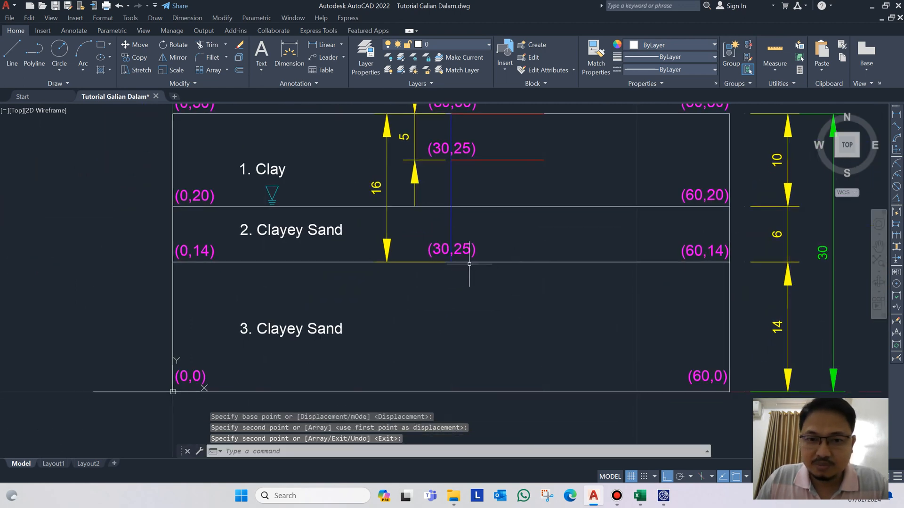
Edit the copied coordinate label at the wall's lower end to read (30,14)
scroll(476, 262, up, 4)
double_click(473, 229)
drag(473, 229, 439, 230)
text(14)
click(575, 202)
scroll(575, 202, down, 5)
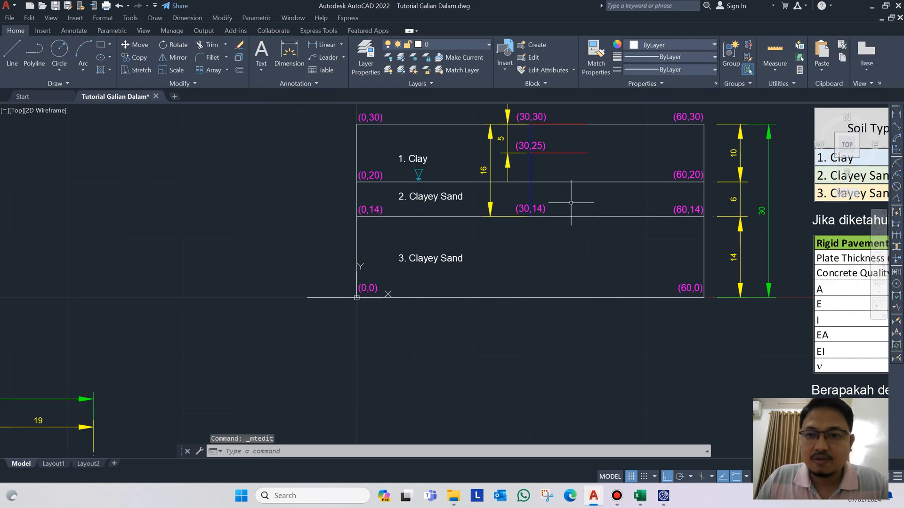
drag(493, 212, 402, 226)
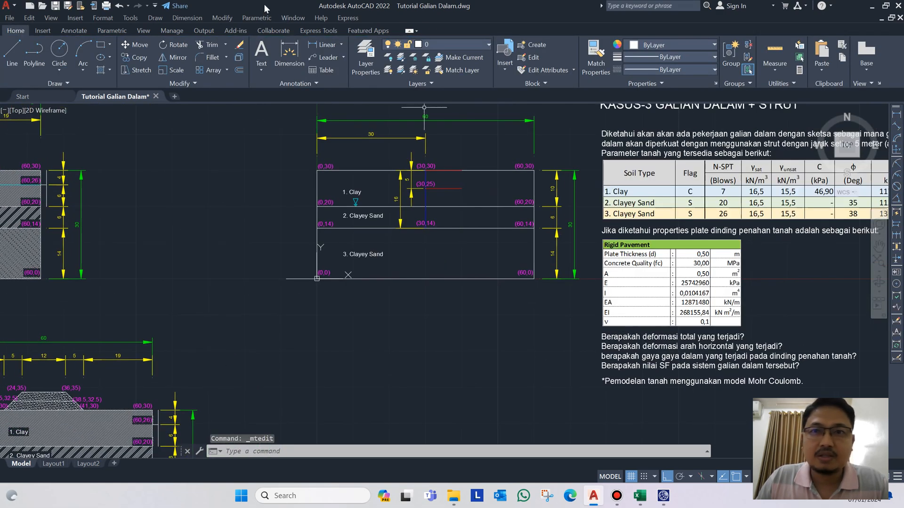
Switch back to Plaxis and draw the wall as a vertical plate from (30, 30) to (30, 14)
drag(274, 4, 226, 0)
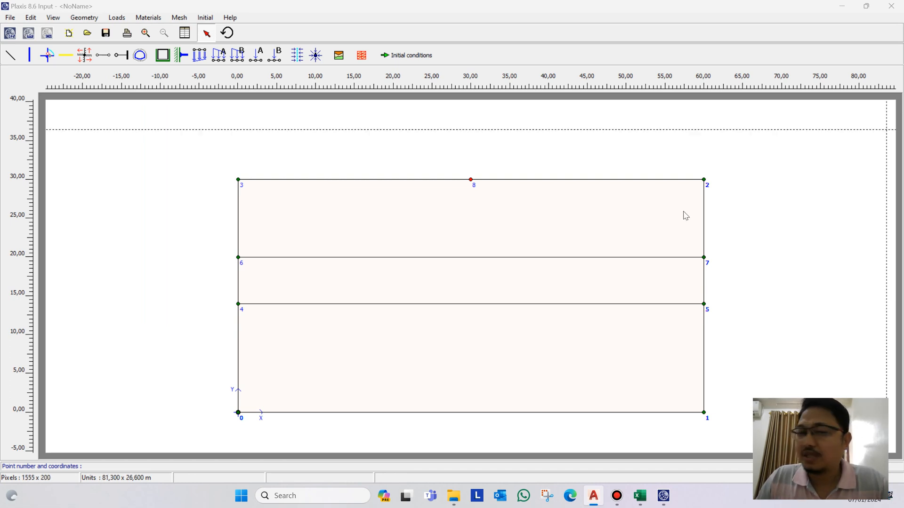
click(29, 55)
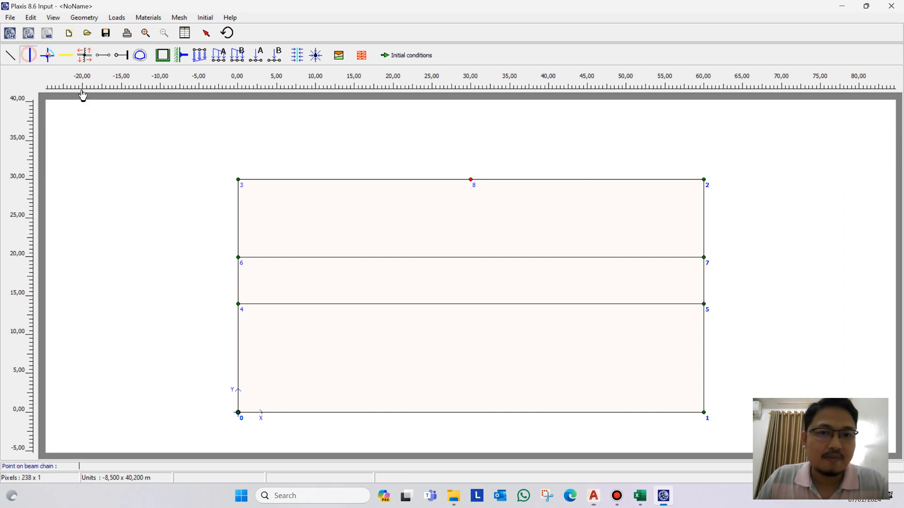
text(30 30)
key(Return)
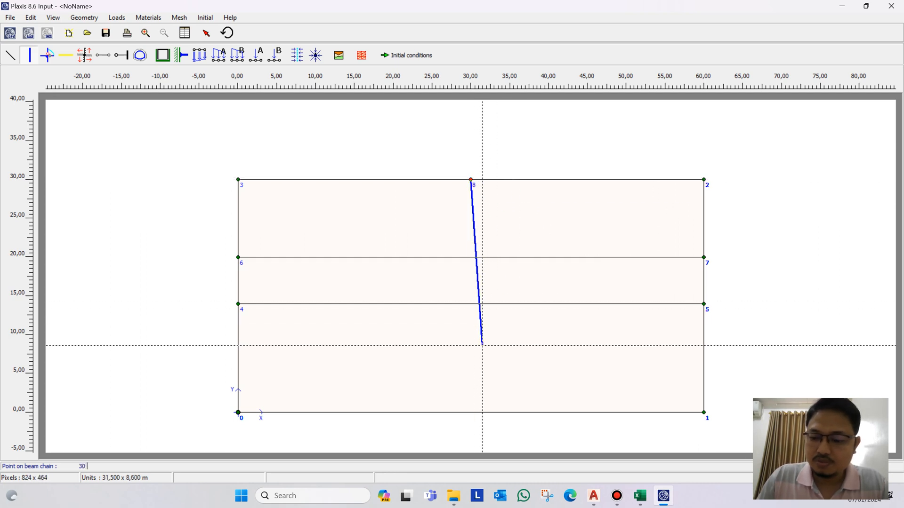
text(30 14)
key(Return)
right_click(521, 154)
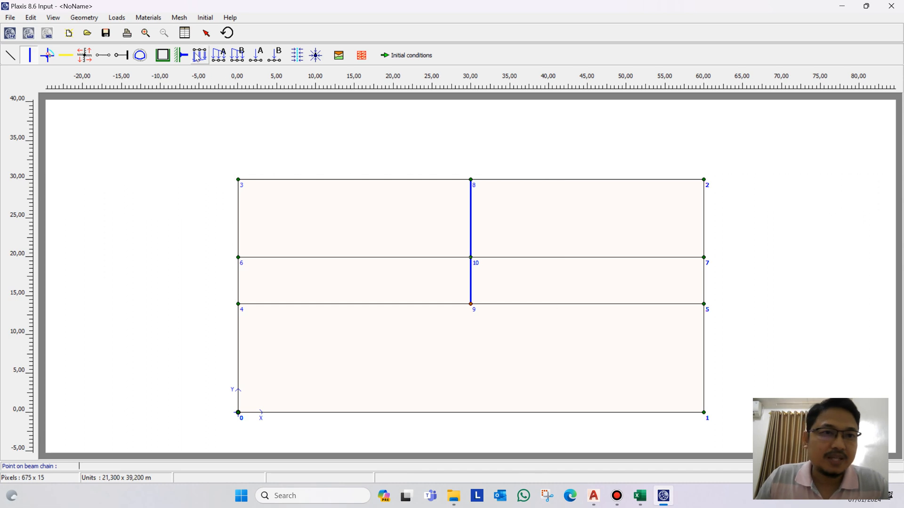
click(207, 34)
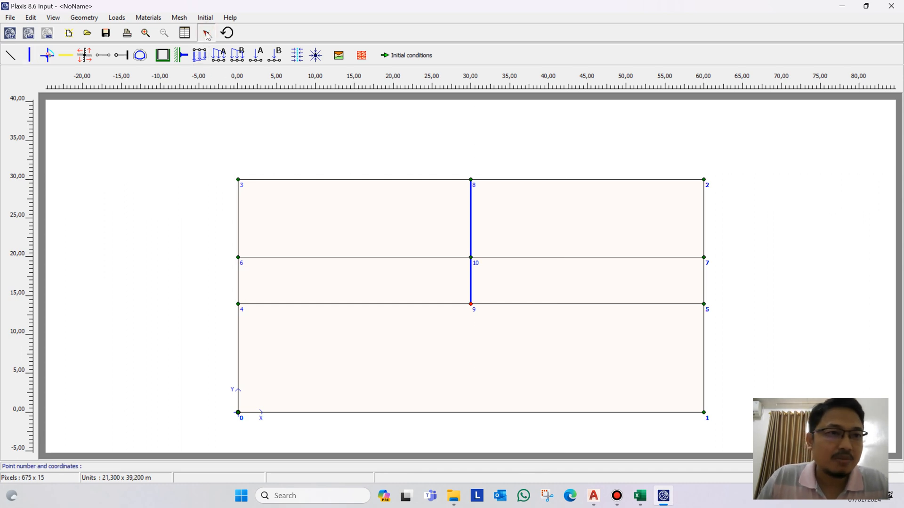
Place a fixed-end anchor at the wall top (30, 30) with an equivalent length of 5 m
click(121, 59)
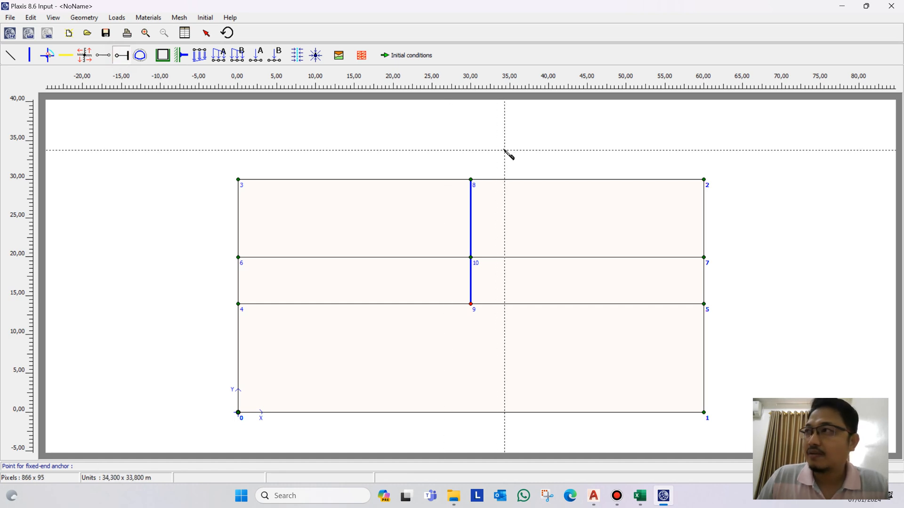
text(30)
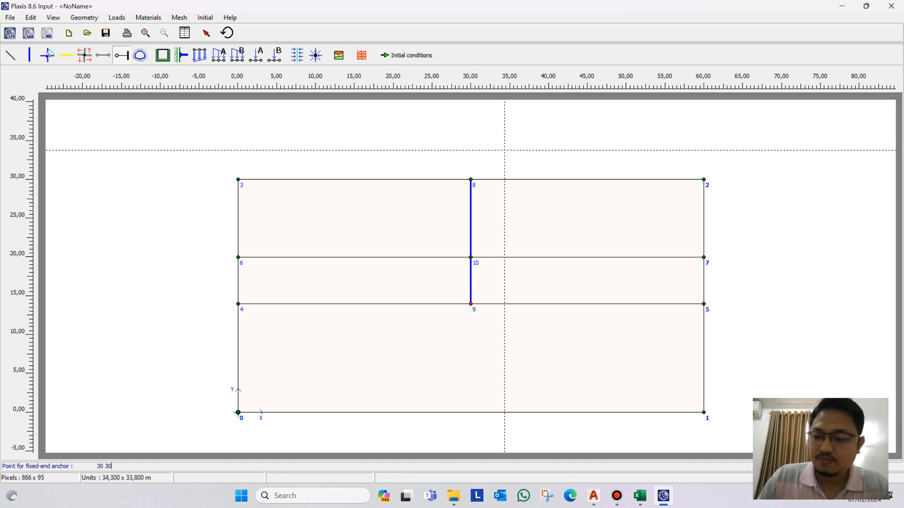
text( 30)
key(Return)
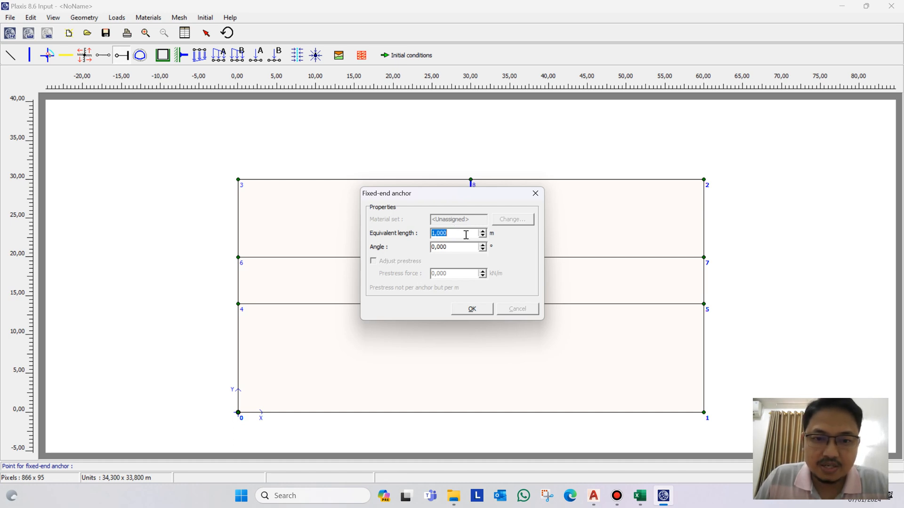
text(5)
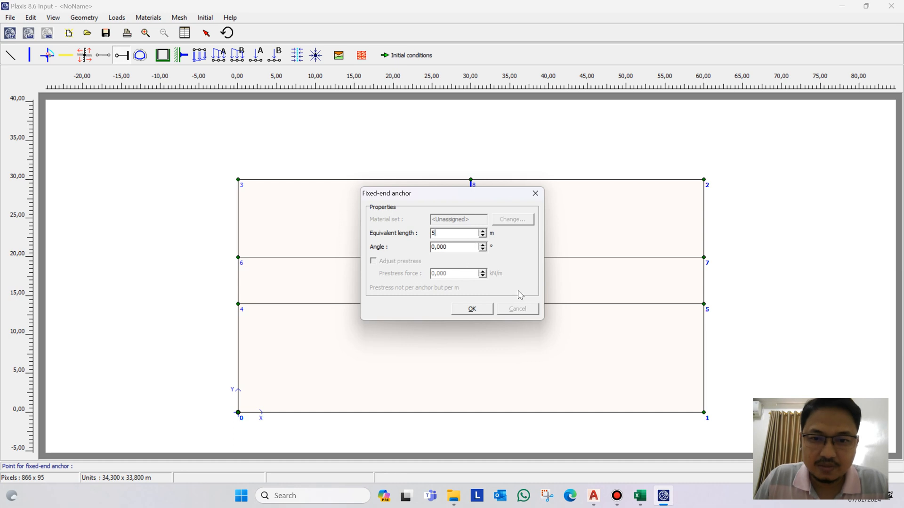
click(473, 310)
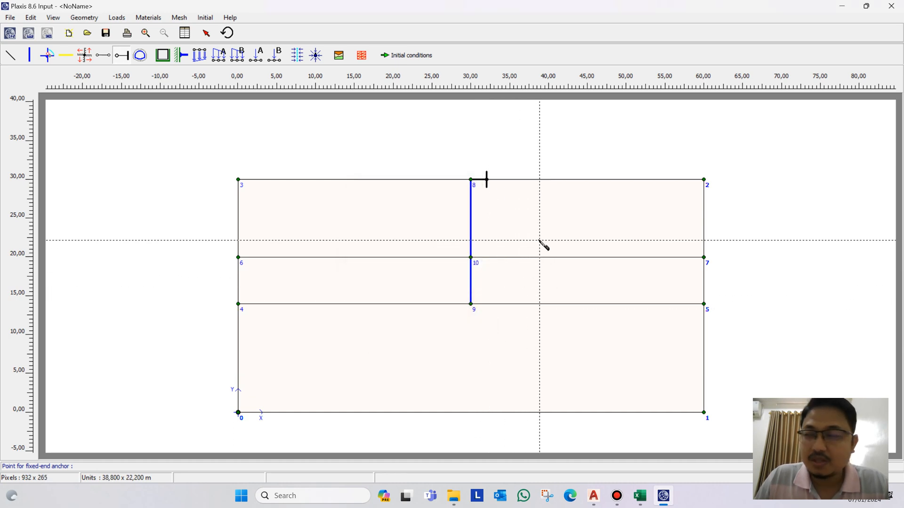
Place a second fixed-end anchor on the wall at (30, 25) with an equivalent length of 5 m
text(30 25)
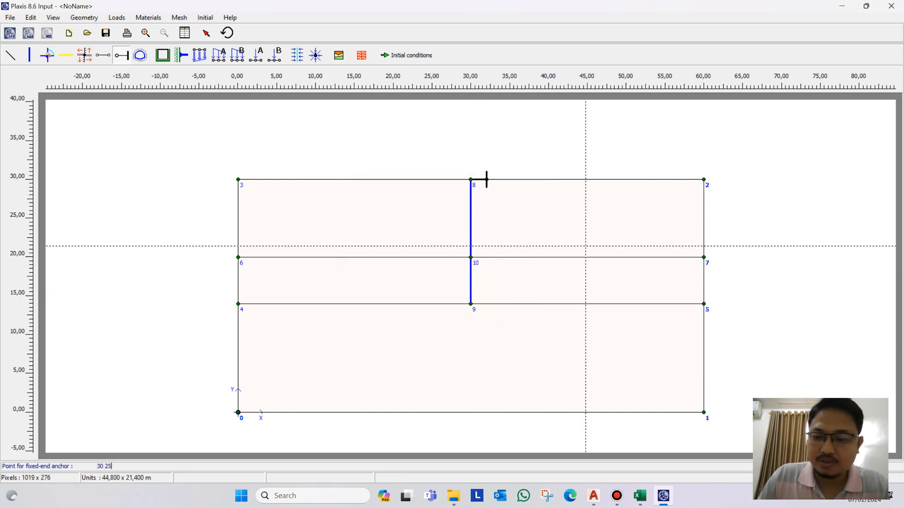
key(Return)
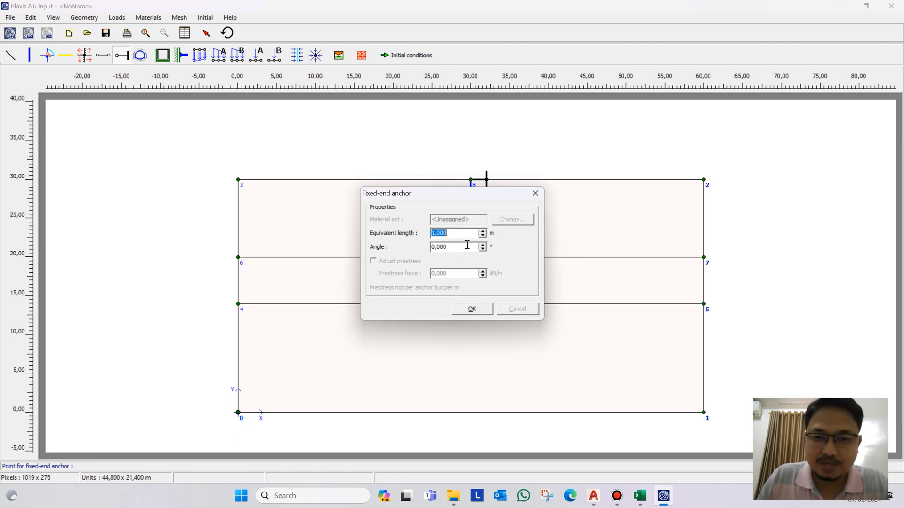
text(5)
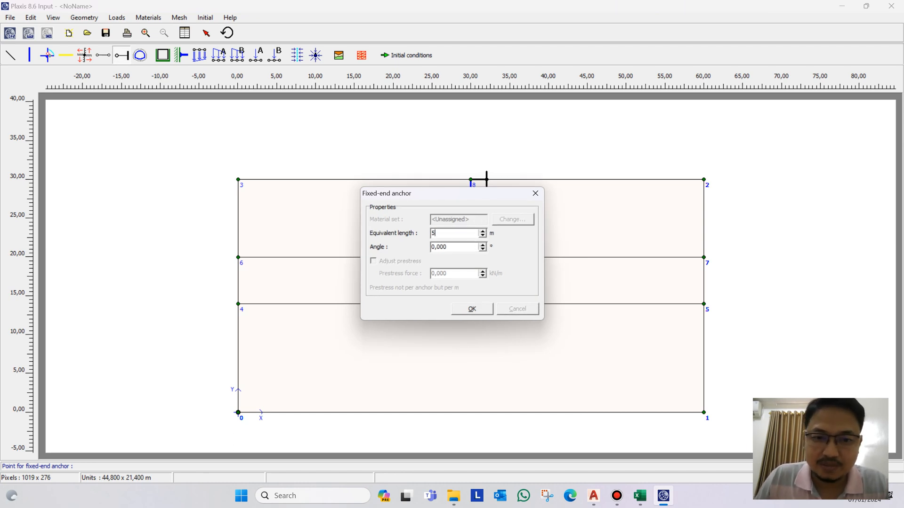
click(477, 312)
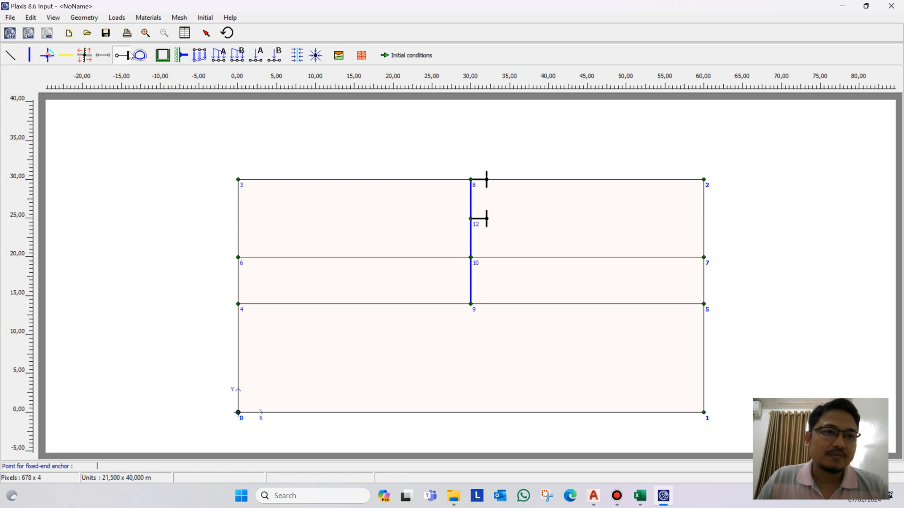
click(208, 35)
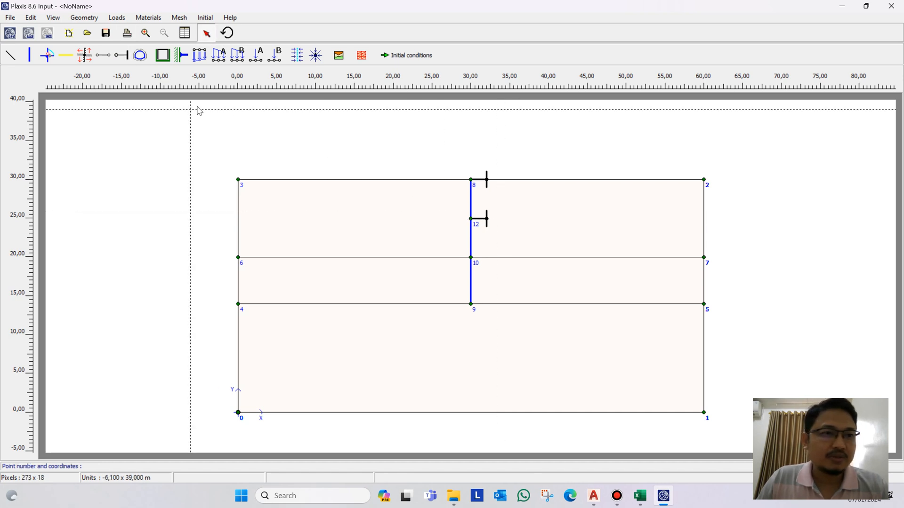
Apply the standard fixities to the model boundaries
click(163, 56)
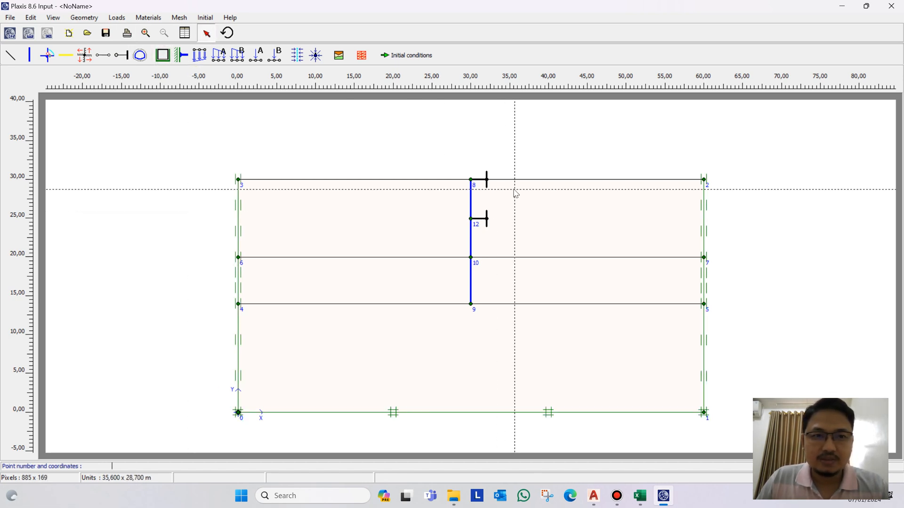
Create a new soil and interfaces material set and set its identification to 1. Clay
click(339, 55)
drag(433, 137, 123, 124)
click(103, 310)
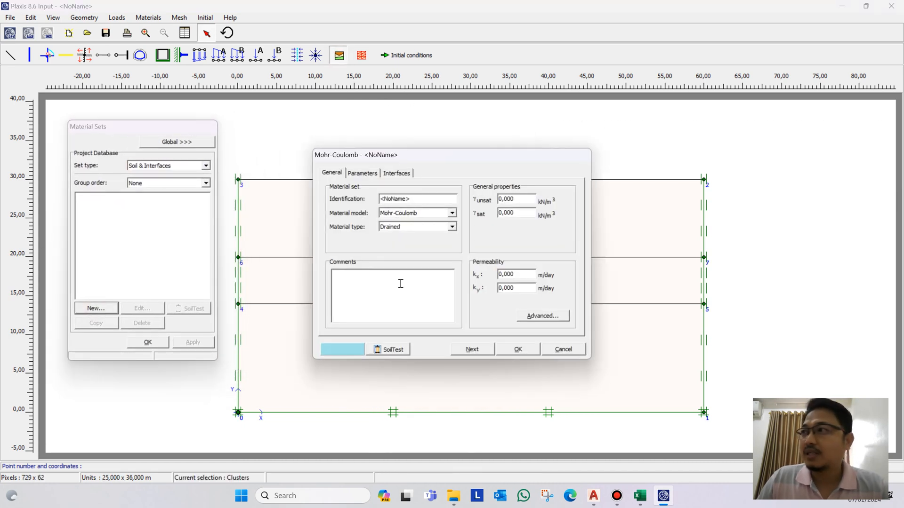
key(alt+Tab)
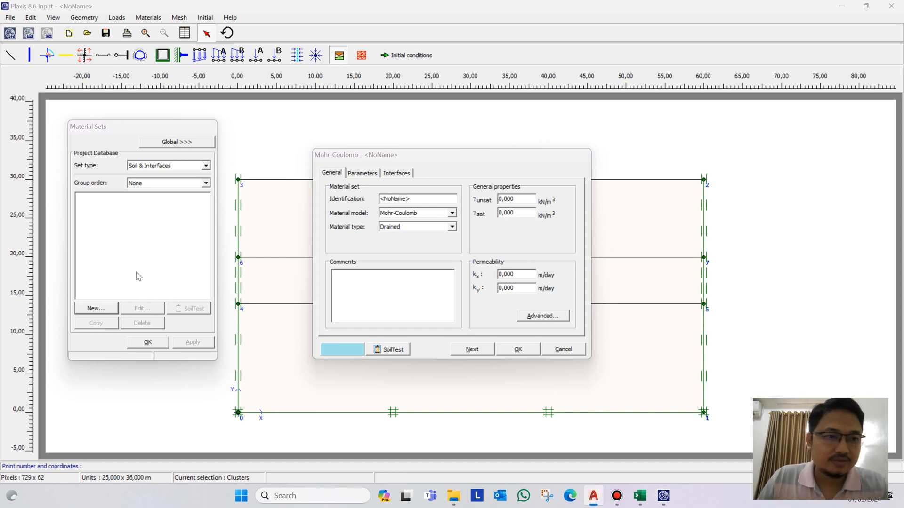
click(421, 202)
double_click(392, 199)
text(1. Clay)
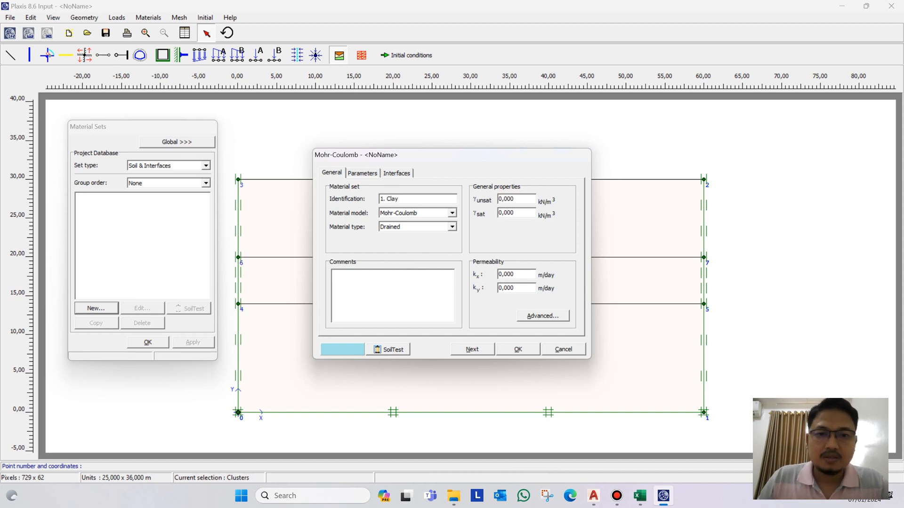
Set the clay's material type to UnDrained, with unit weights of 15,5 kN/m³ unsaturated and 16,5 kN/m³ saturated
click(418, 227)
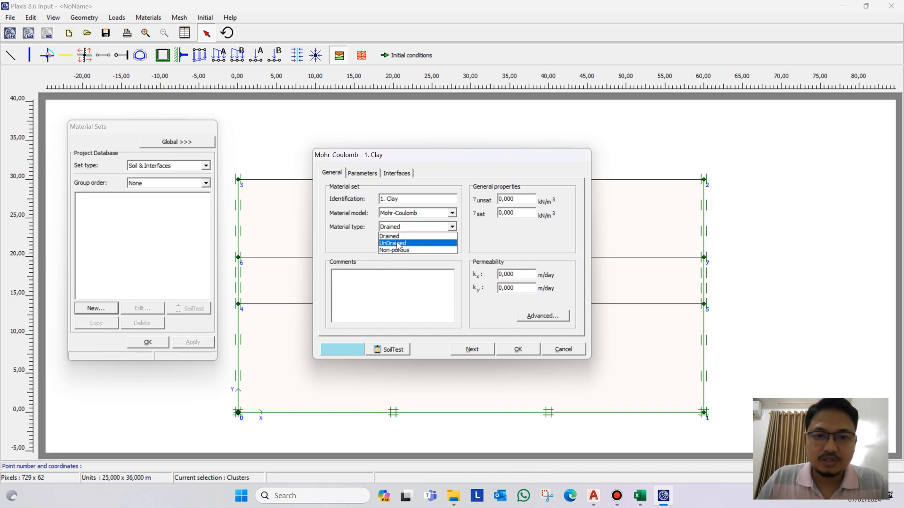
click(398, 243)
click(526, 199)
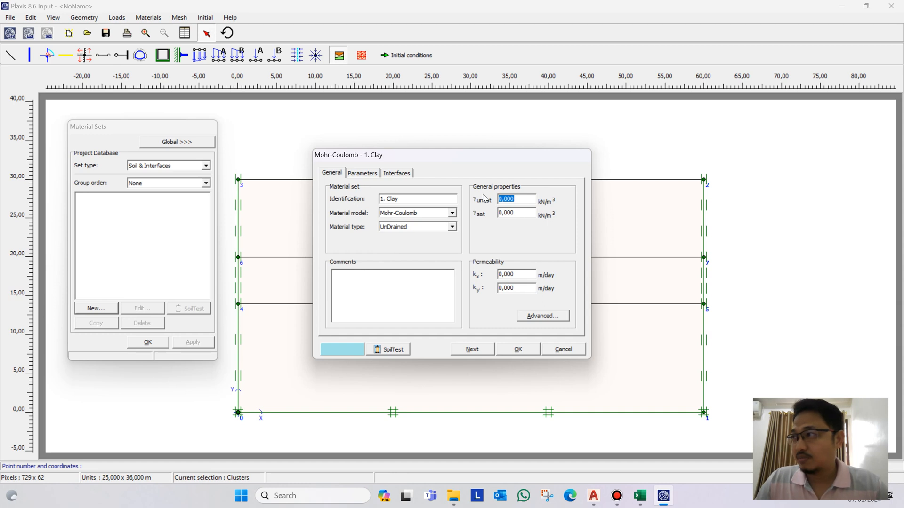
text(15)
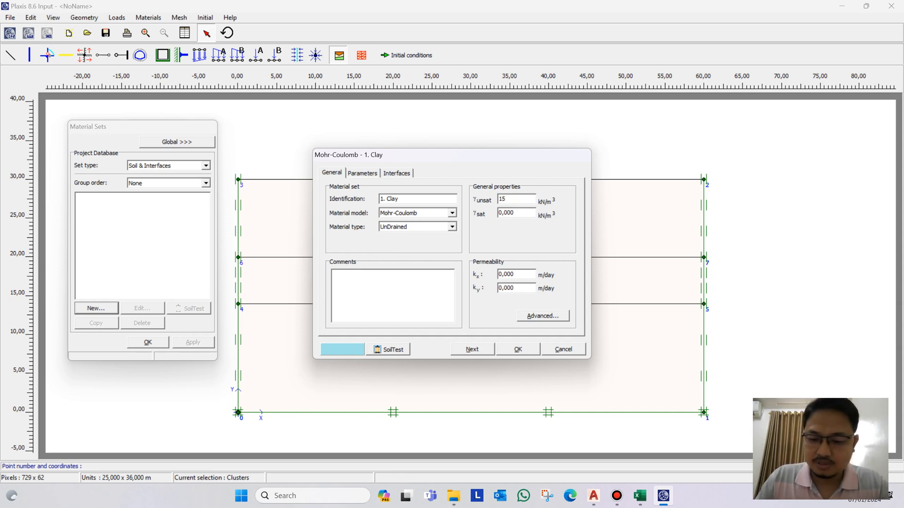
text(,5)
click(518, 213)
text(16)
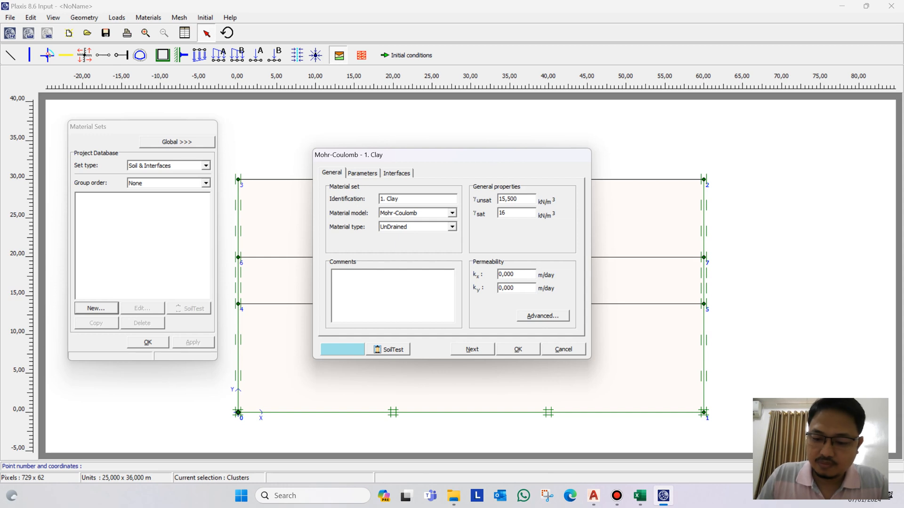
text(,5)
Set both the horizontal and vertical permeability of the clay to 0,000865 m/day
click(523, 274)
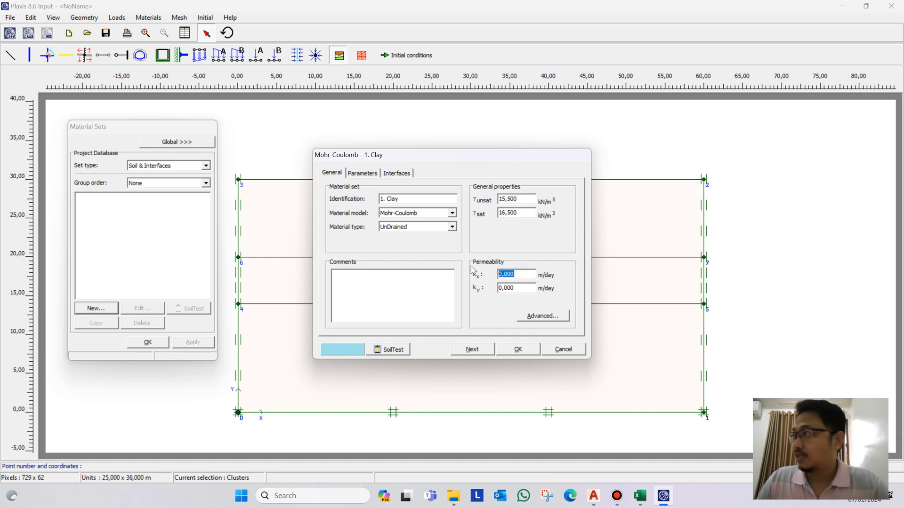
text(0,)
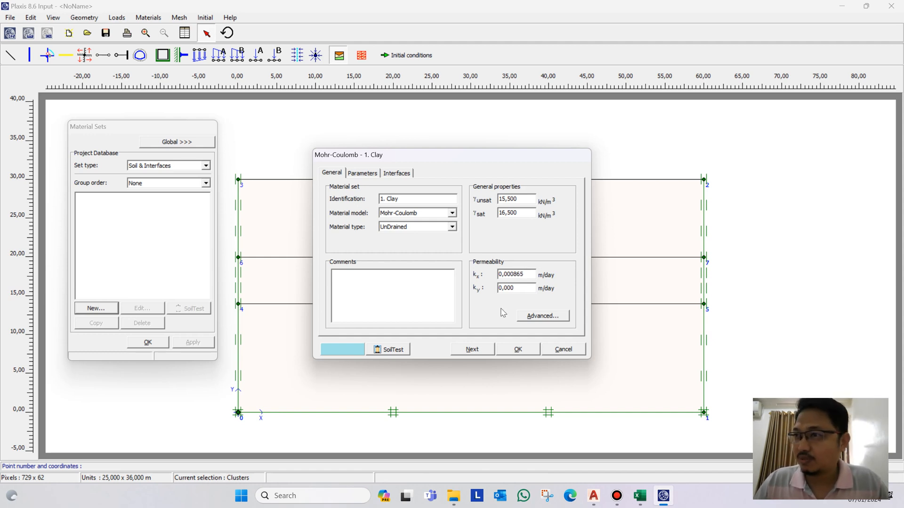
drag(524, 275, 488, 287)
key(ctrl+c)
key(ctrl+v)
click(526, 274)
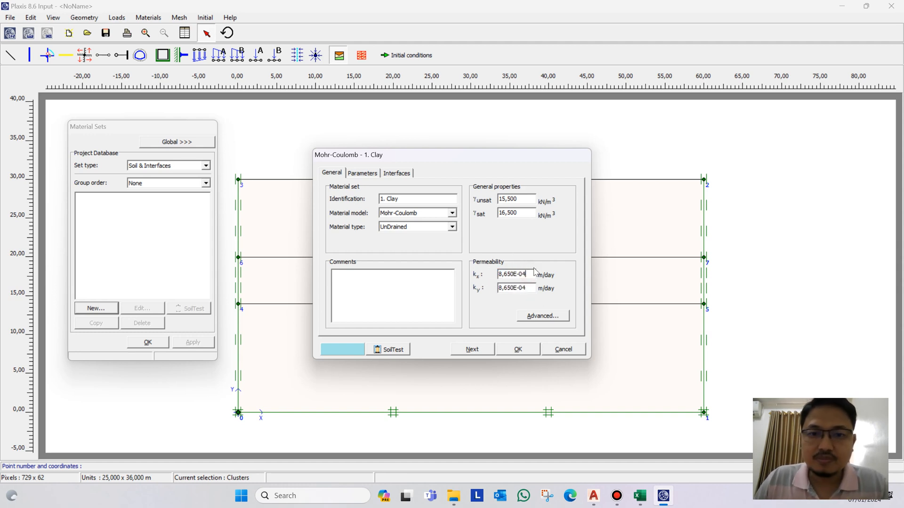
Set the clay's stiffness parameters to Eref 11725 kN/m² and Poisson's ratio 0,35
click(363, 173)
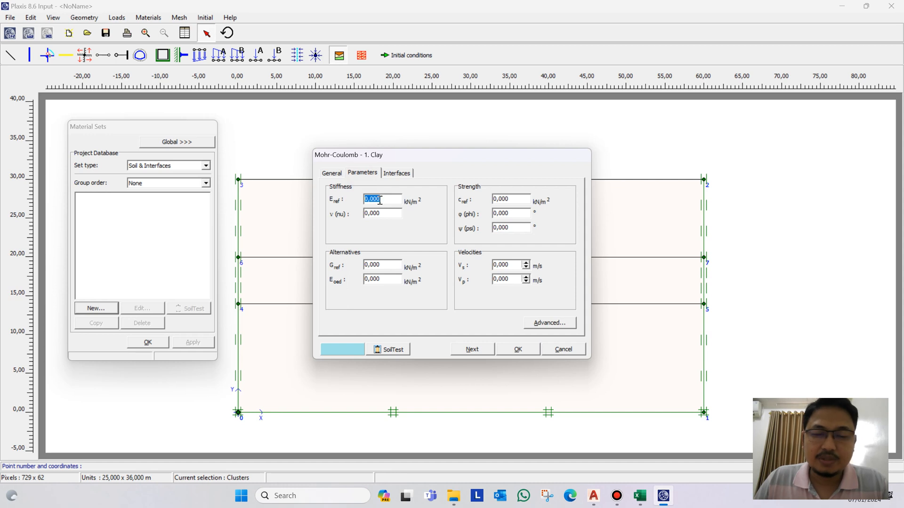
key(alt+Tab)
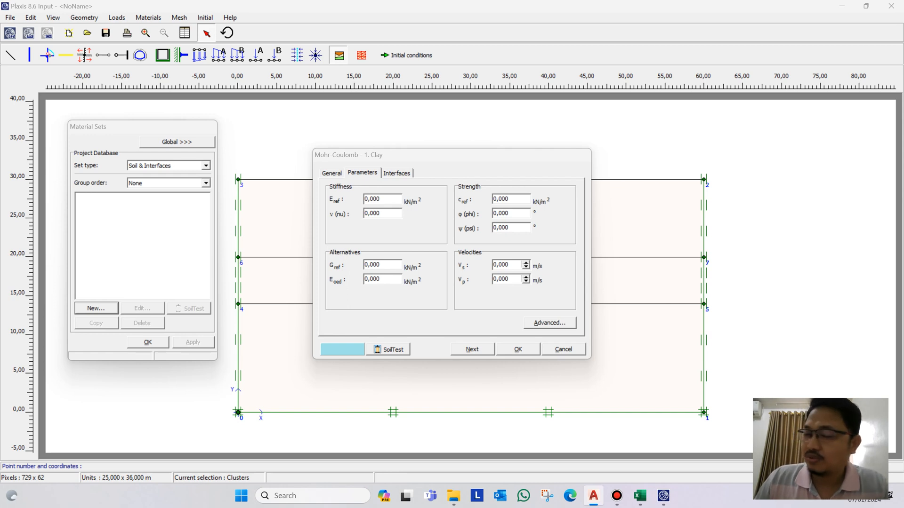
click(391, 198)
text(11725)
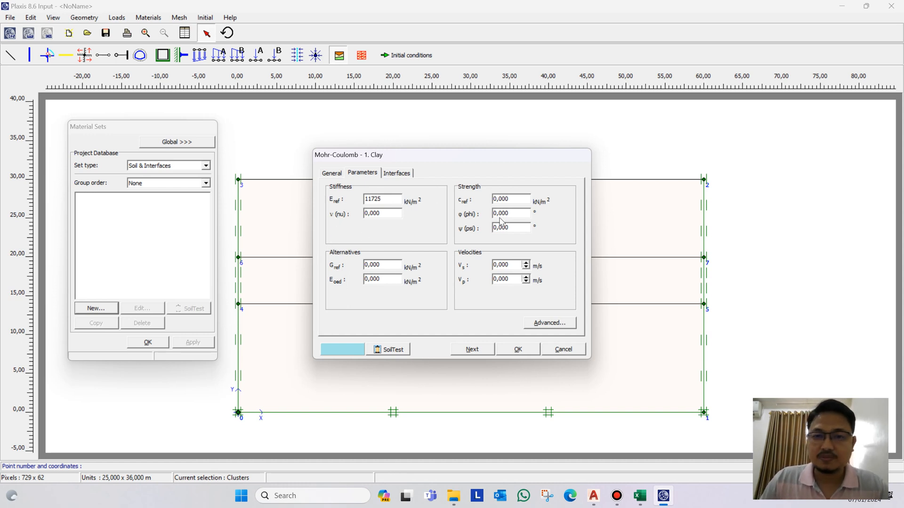
drag(392, 214, 371, 213)
text(35)
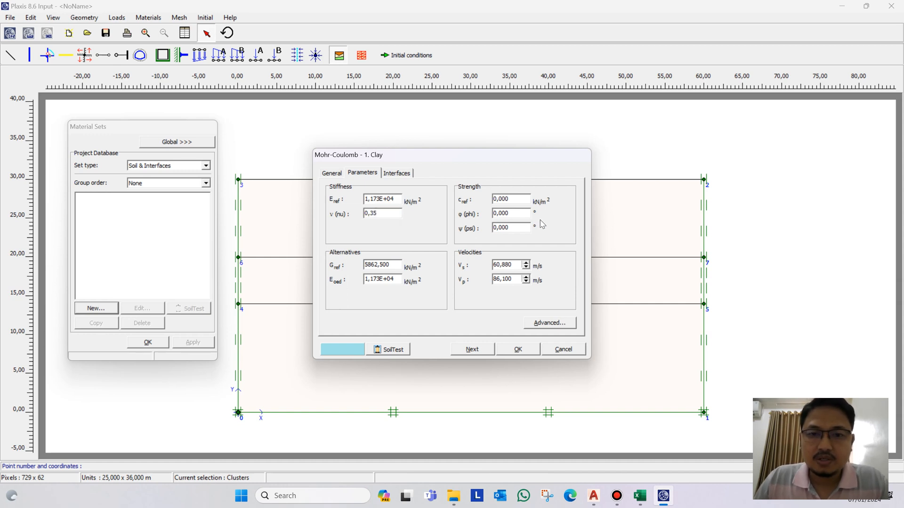
Set the clay's cohesion to 46,9 kN/m² and save the material set
double_click(520, 198)
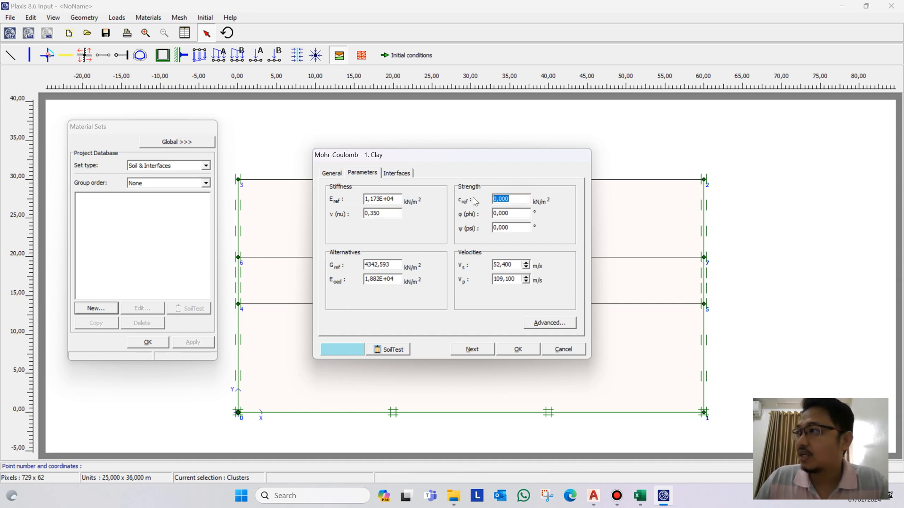
text(46,9)
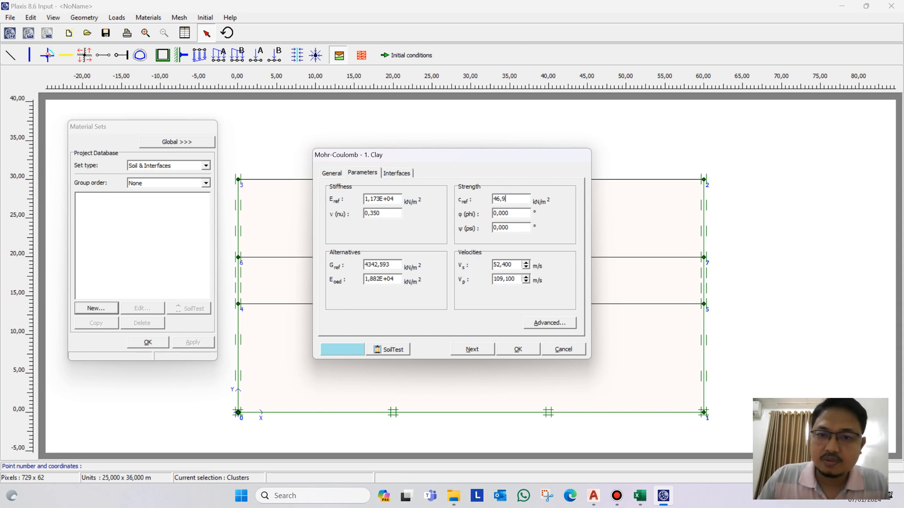
click(512, 216)
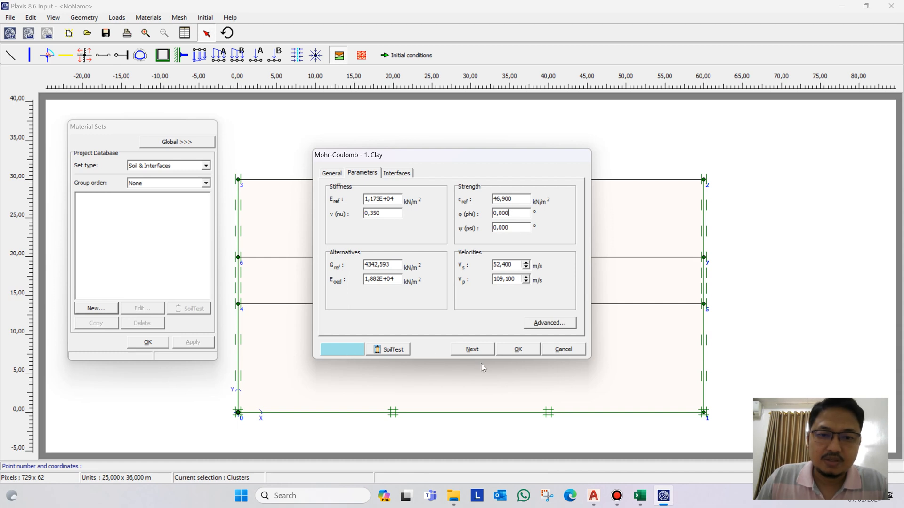
click(520, 350)
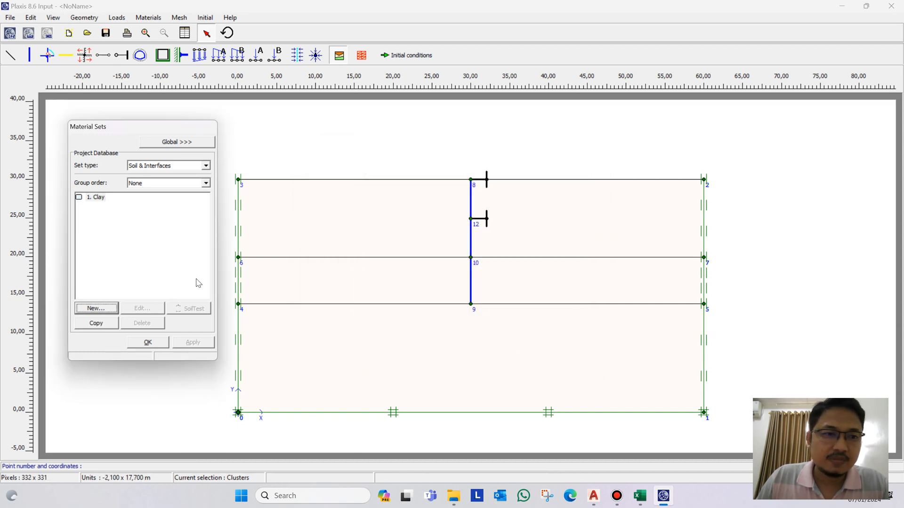
Create another soil and interfaces material set and set its identification to 2. Clayey Sand
click(107, 310)
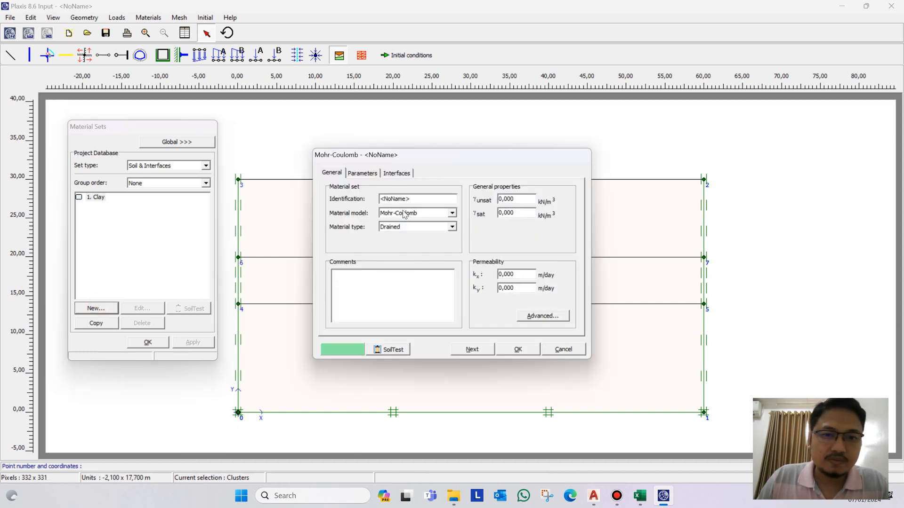
drag(415, 199, 354, 200)
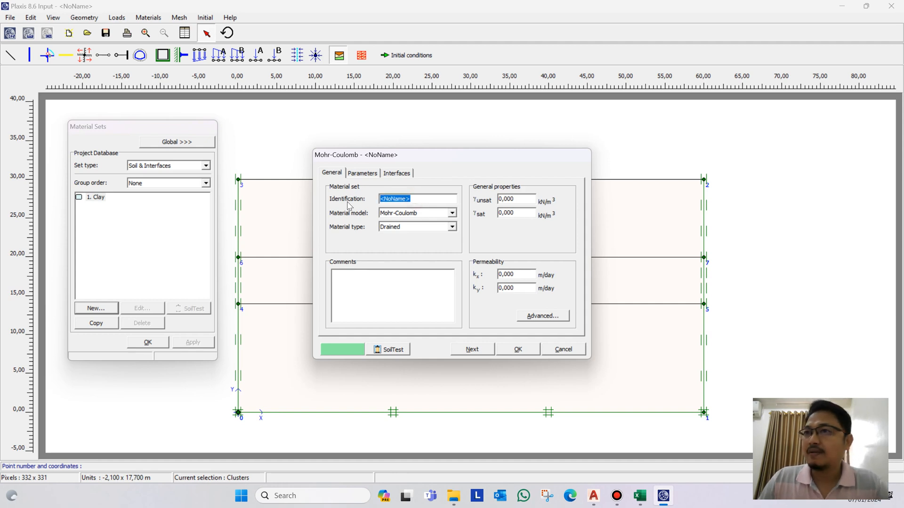
text(C)
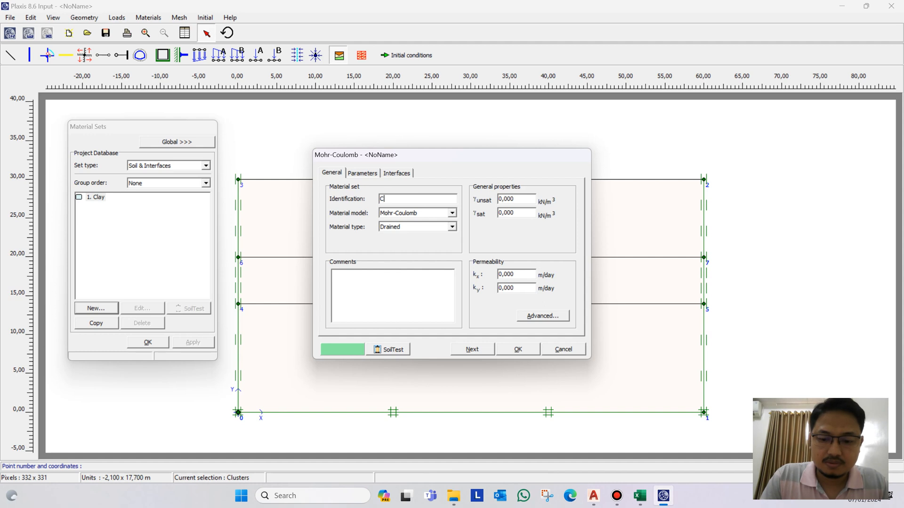
text(;alayey Sa)
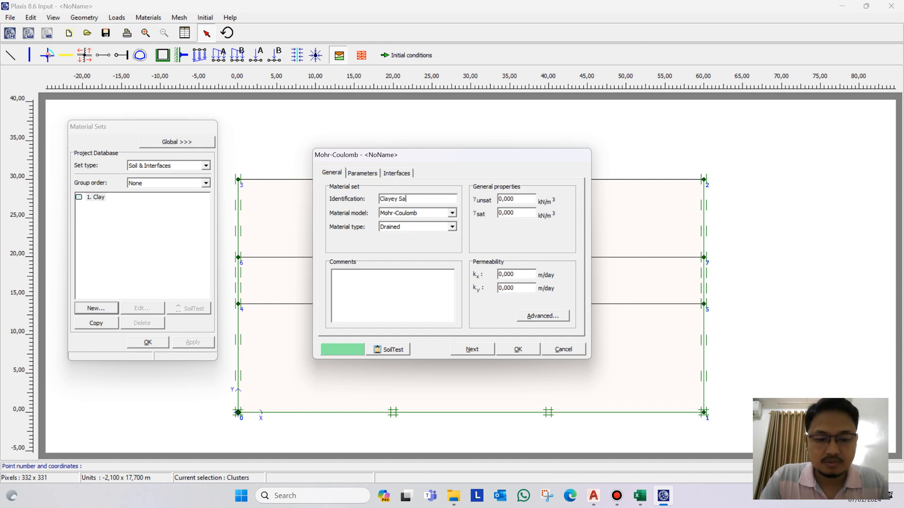
key(BackSpace)
key(BackSpace)
key(BackSpace)
key(BackSpace)
key(BackSpace)
key(BackSpace)
key(BackSpace)
key(BackSpace)
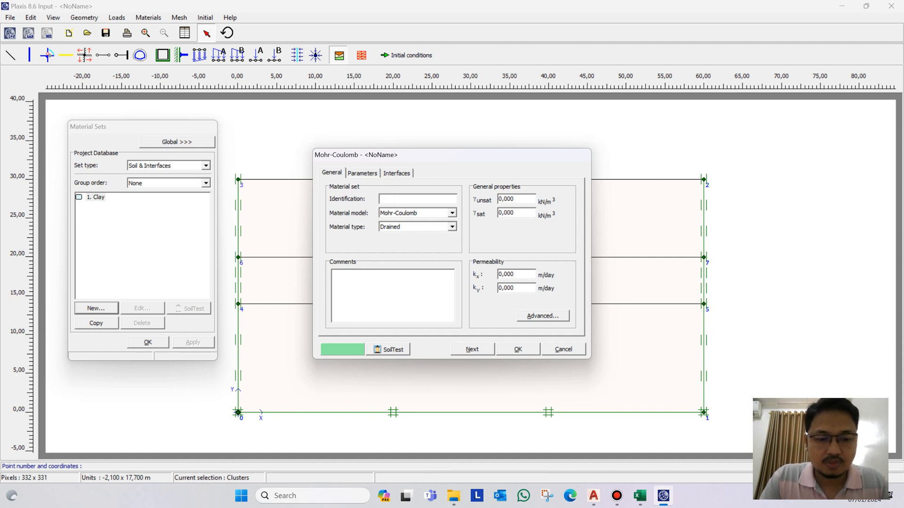
text(2. Clayey Sand)
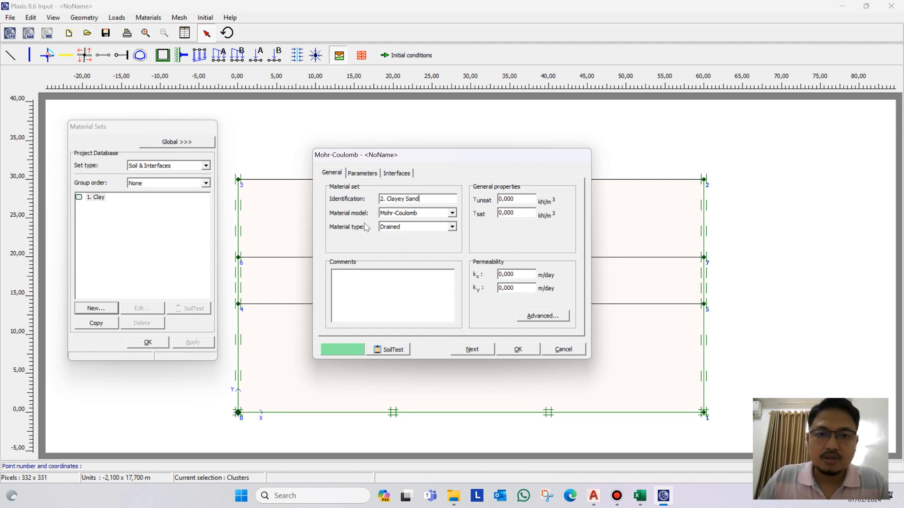
Set the clayey sand's unit weights to 15,5 kN/m³ unsaturated and 16,5 kN/m³ saturated
double_click(527, 198)
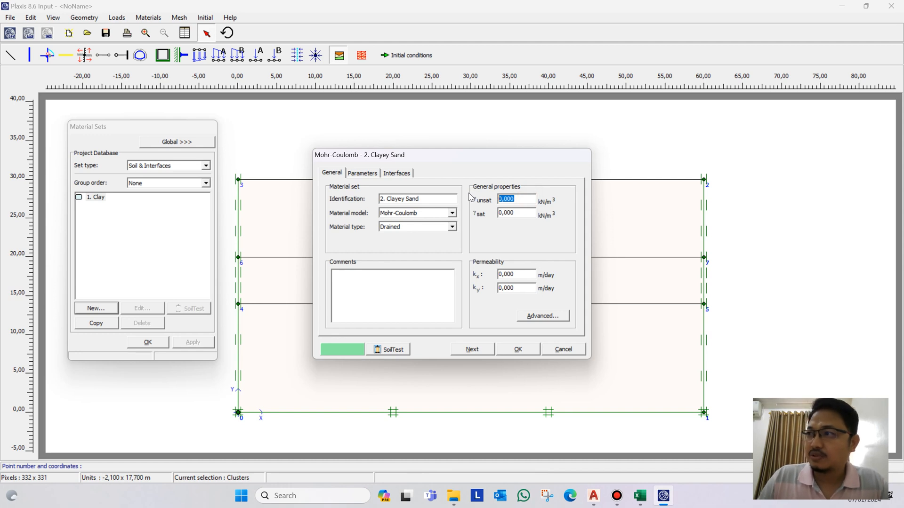
text(15,5)
double_click(517, 213)
text(16,5)
Set the clayey sand's horizontal and vertical permeability to 0,865 m/day
drag(528, 274, 505, 273)
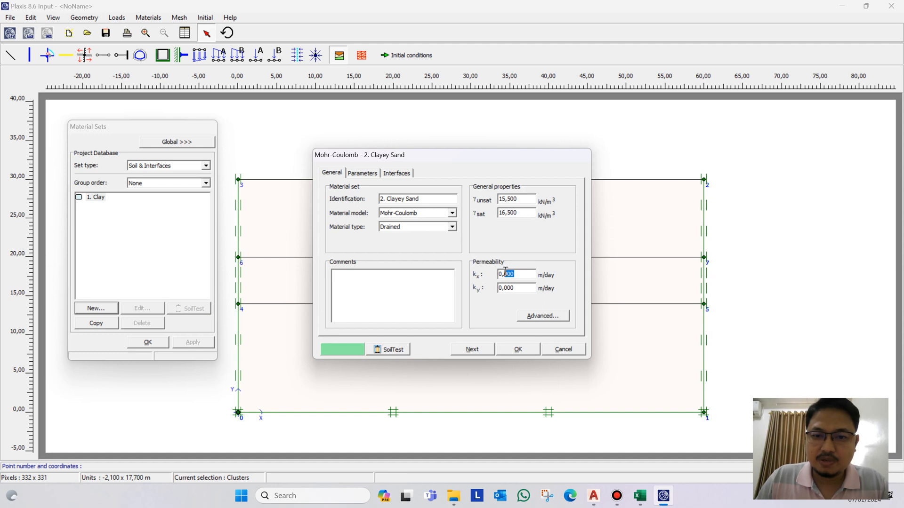
text(865)
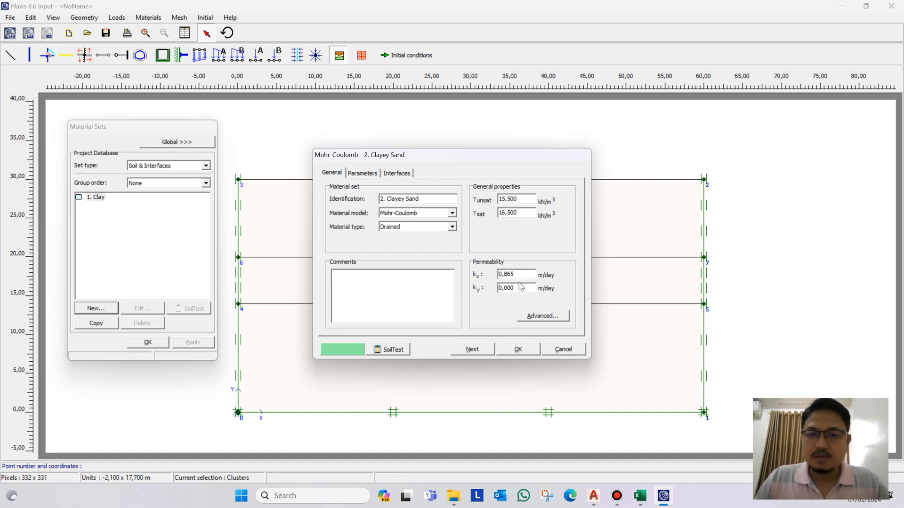
drag(519, 278, 481, 296)
click(526, 287)
text(0,865)
click(335, 174)
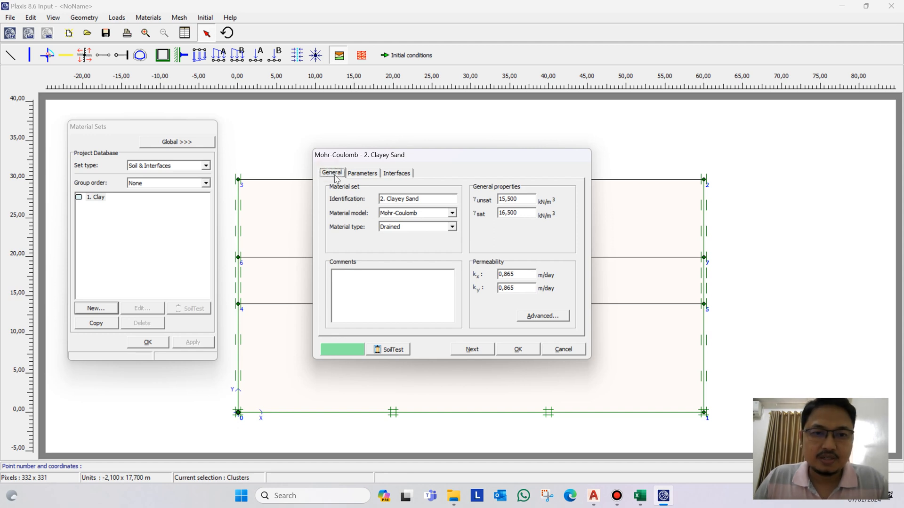
Set the clayey sand's stiffness parameters to Eref 11200 kN/m² and Poisson's ratio 0,3
click(361, 174)
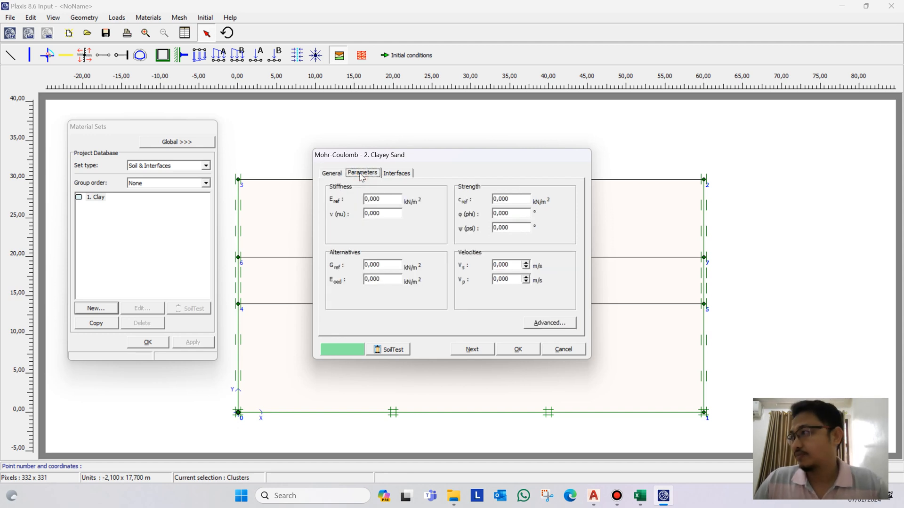
click(385, 200)
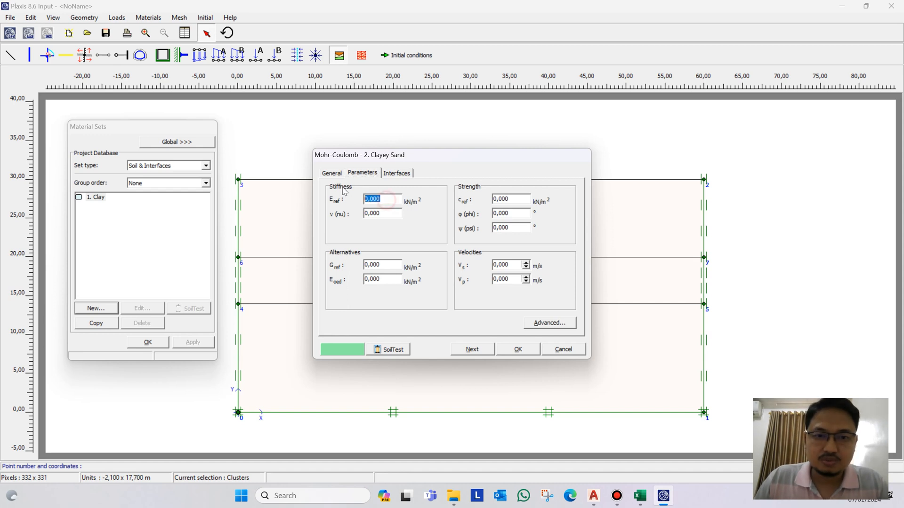
text(11200)
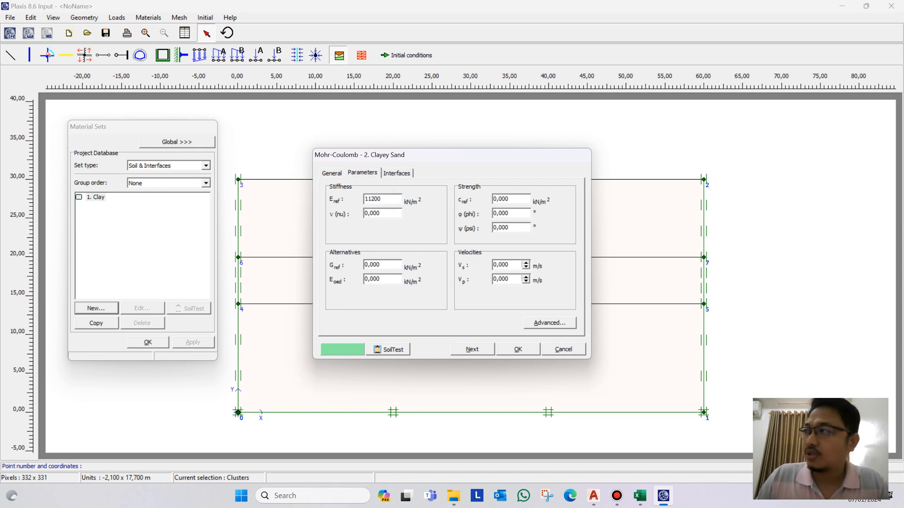
drag(382, 213, 370, 212)
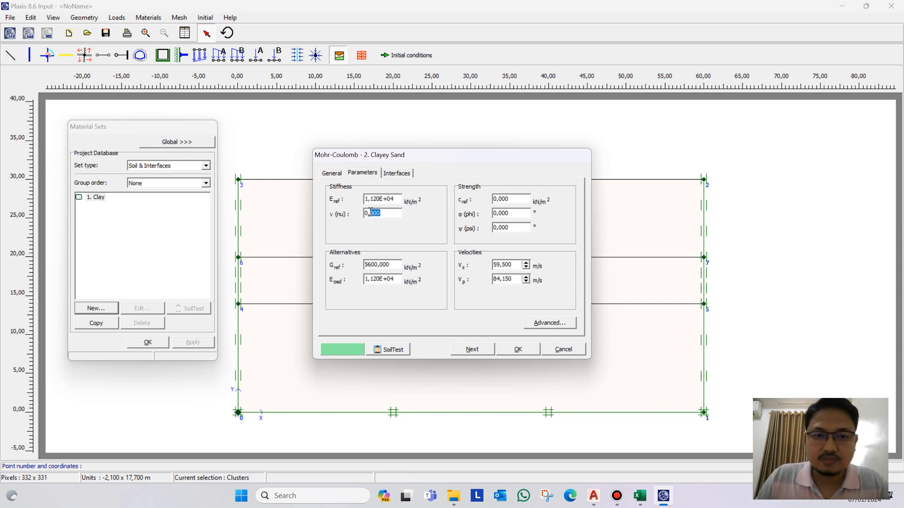
text(3)
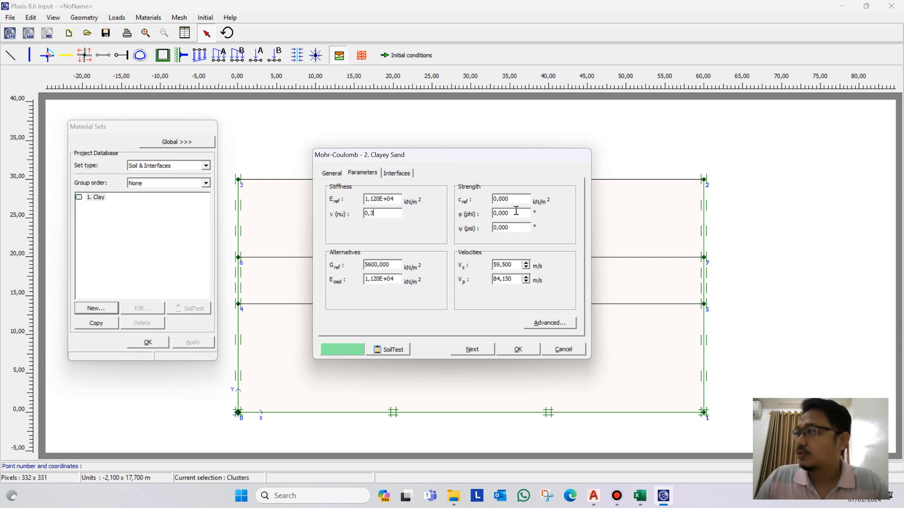
Set the clayey sand's cohesion to 1 kN/m² and friction angle to 35°, and save the material set
drag(522, 198, 480, 199)
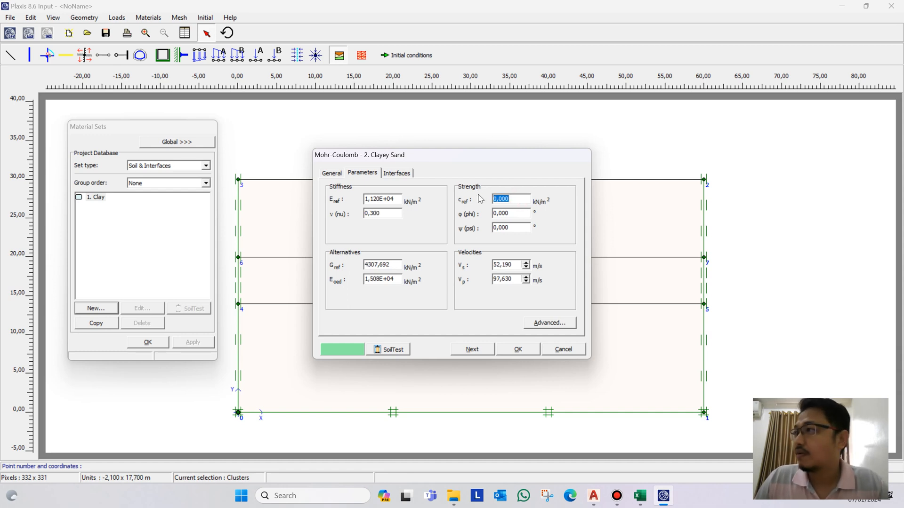
text(1)
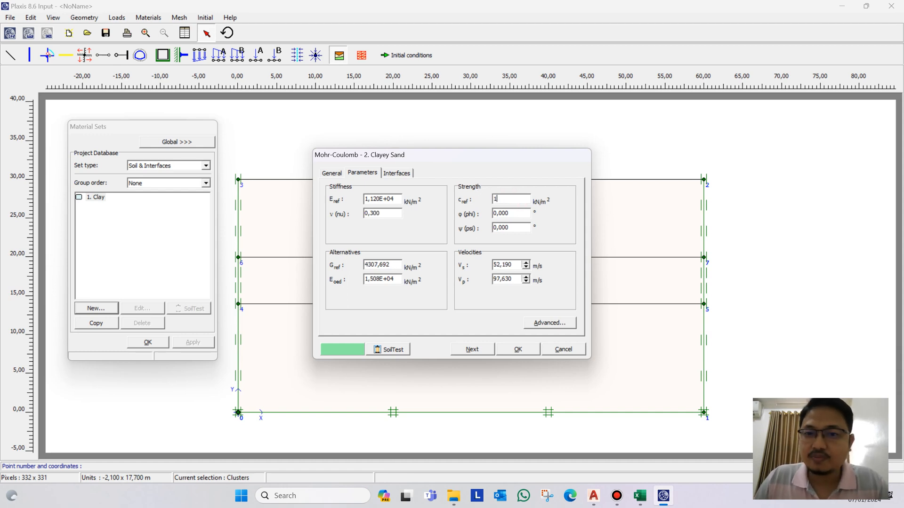
click(521, 214)
double_click(522, 214)
text(35)
click(509, 228)
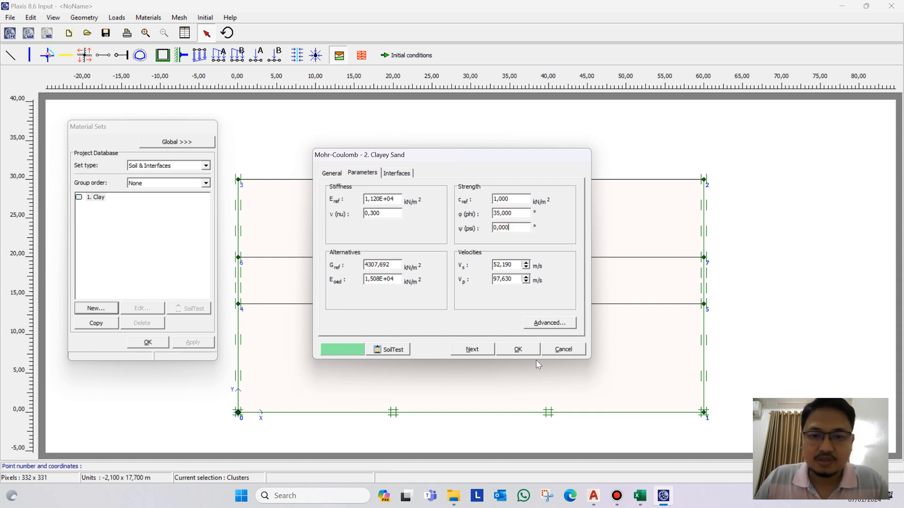
click(518, 349)
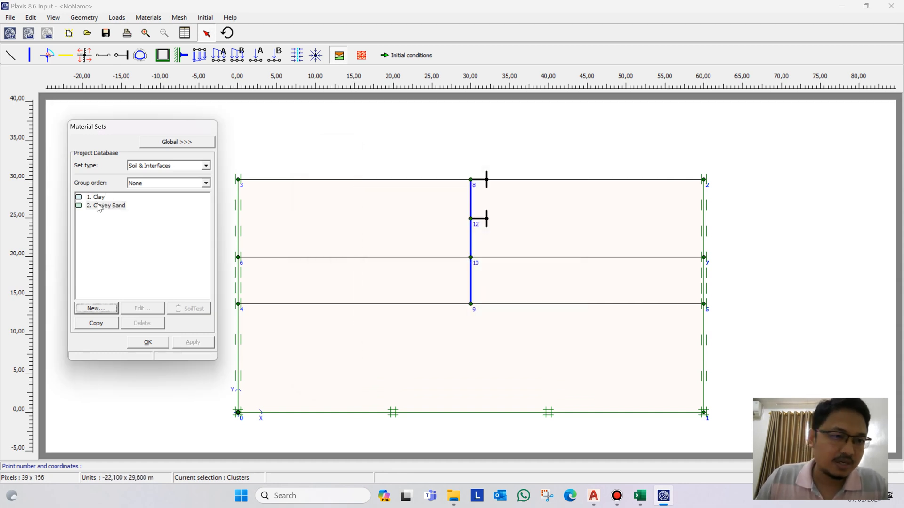
Duplicate the "2. Clayey Sand" material set and name the copy "3. Clayey Sand"
click(110, 205)
click(96, 323)
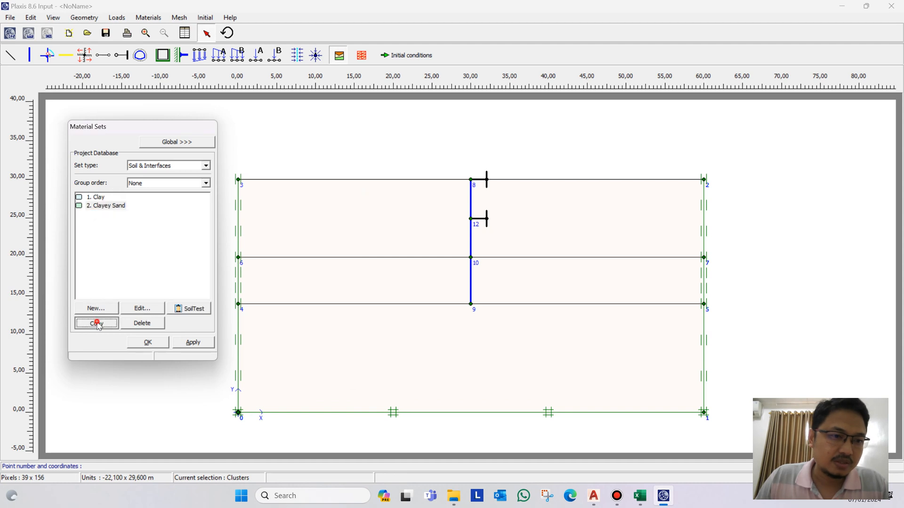
text(3.)
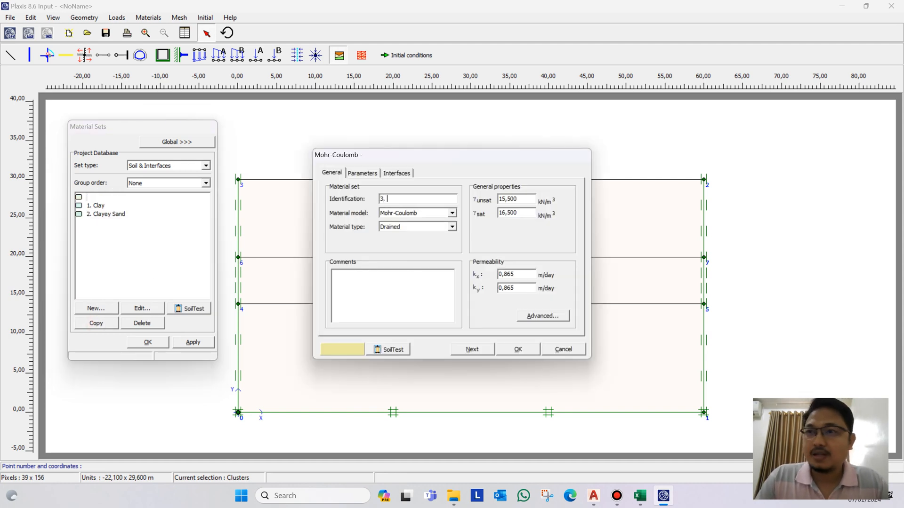
text( Clayey Sand)
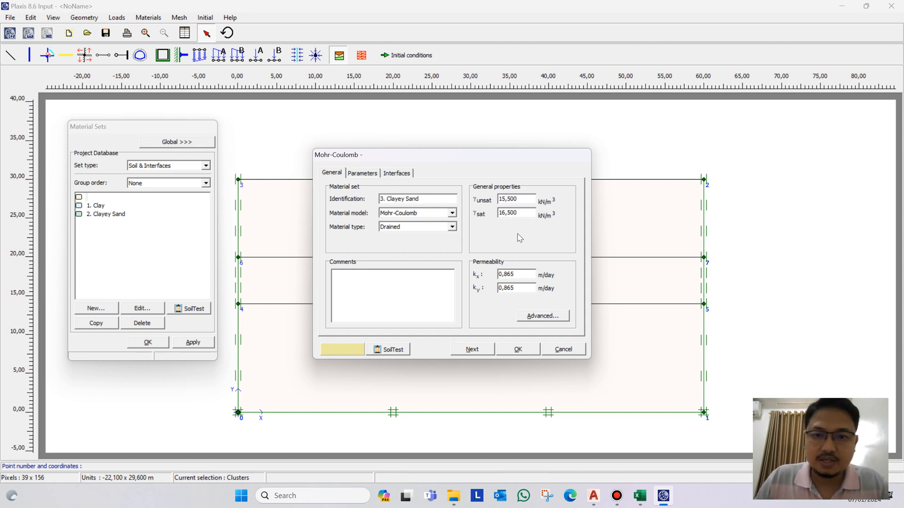
Set the third layer's Eref to 13120 kN/m² and friction angle to 38°, and save the material set
click(362, 173)
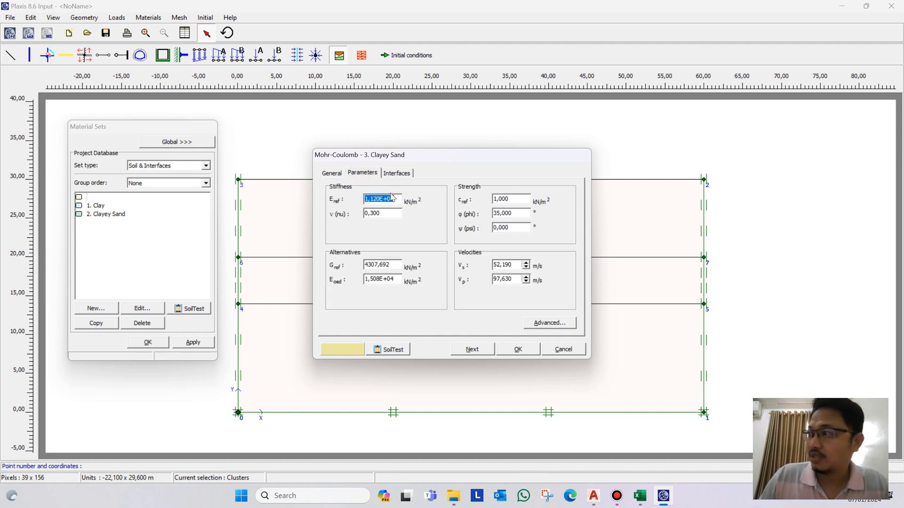
text(13120)
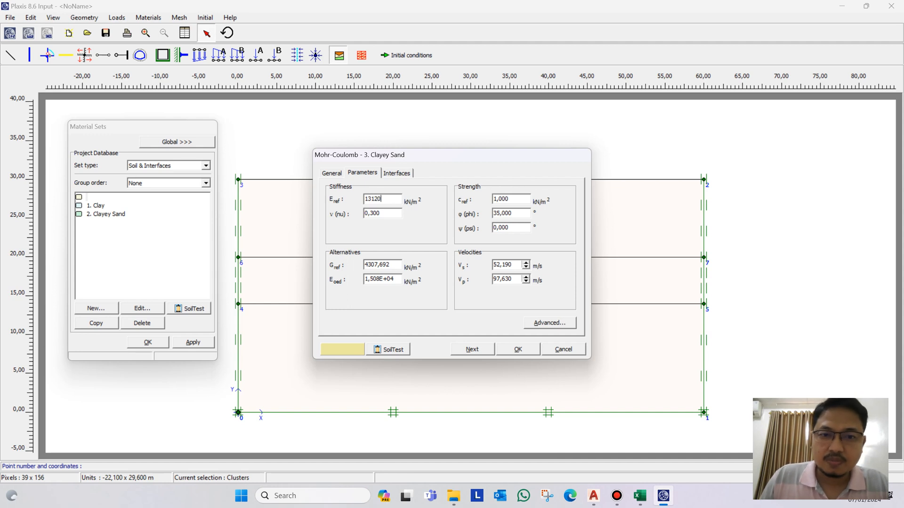
double_click(513, 214)
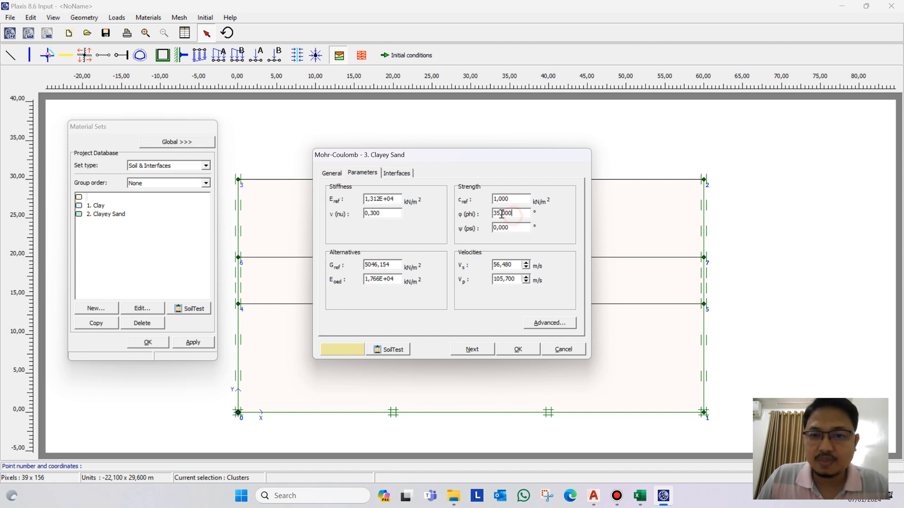
text(38)
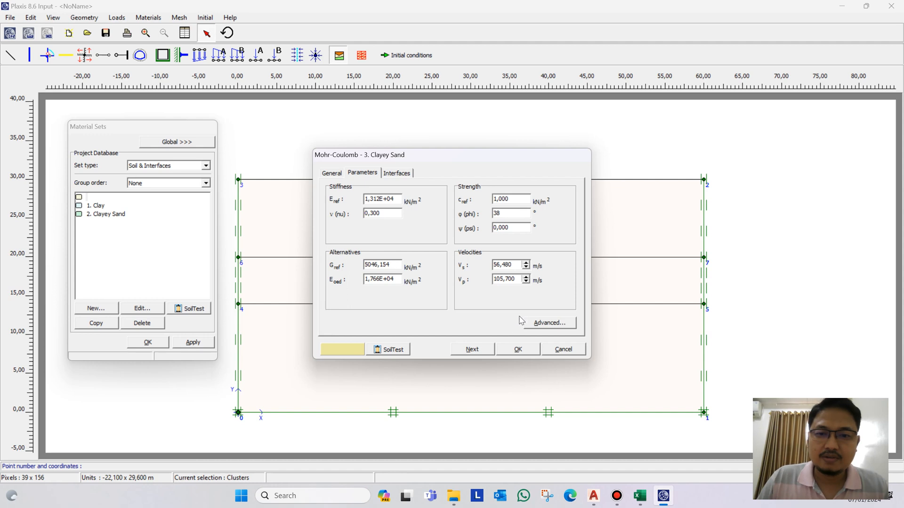
click(517, 349)
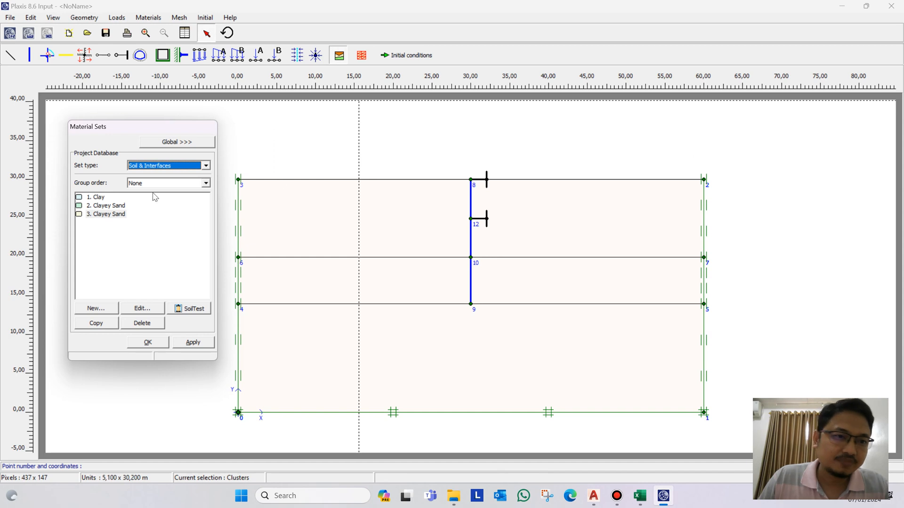
Create a new plate material set named "Diafragma Wall"
click(147, 163)
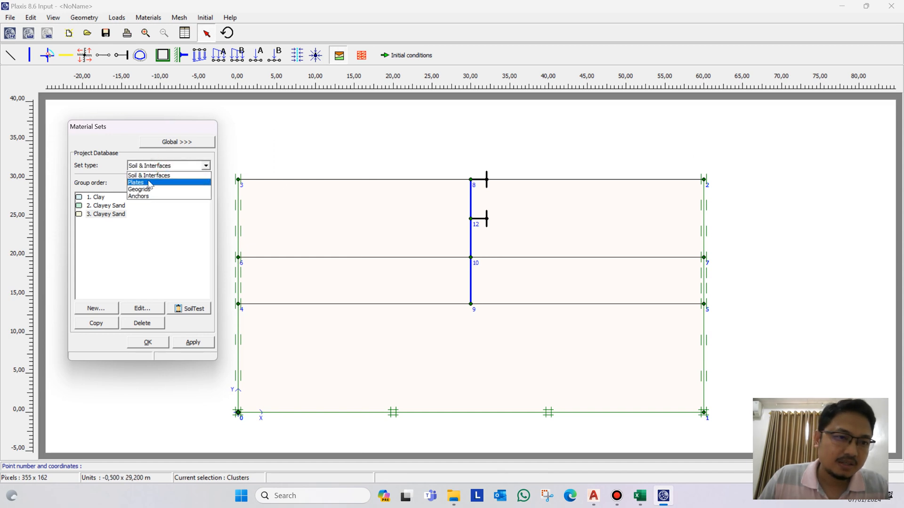
click(150, 183)
click(95, 308)
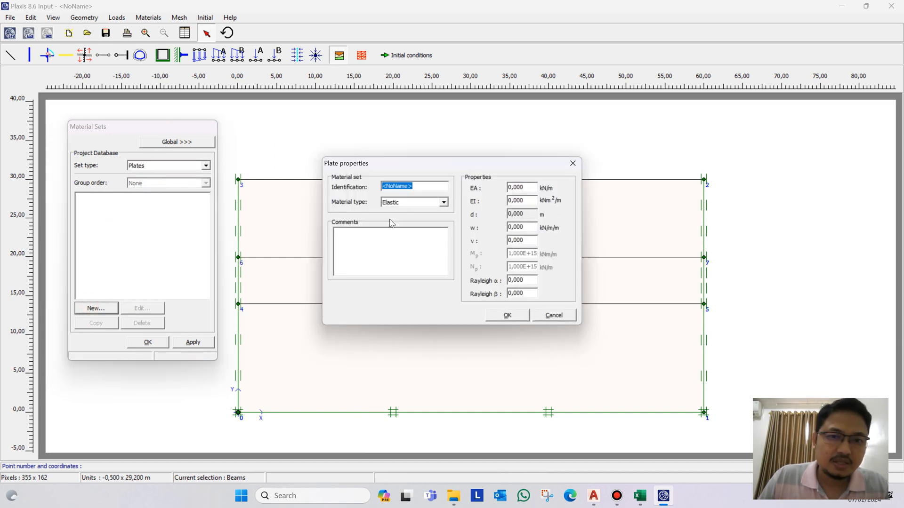
text(Di)
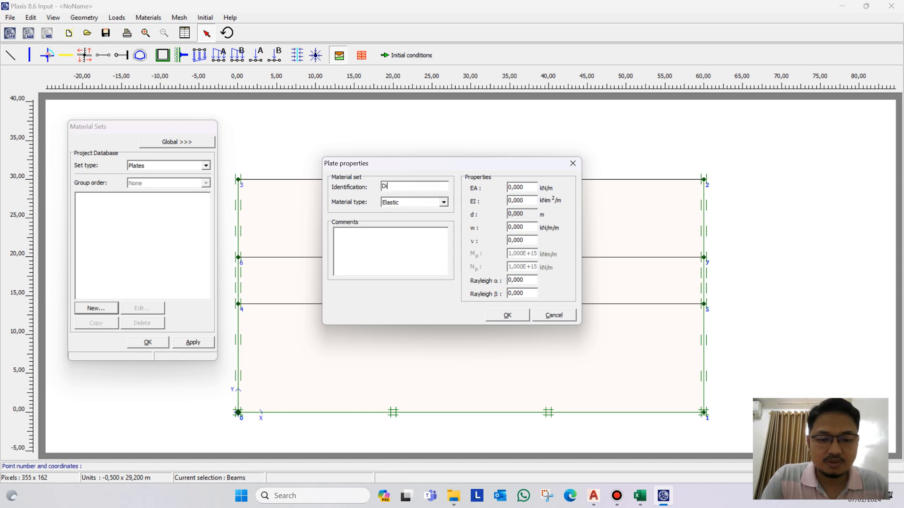
text(afragm)
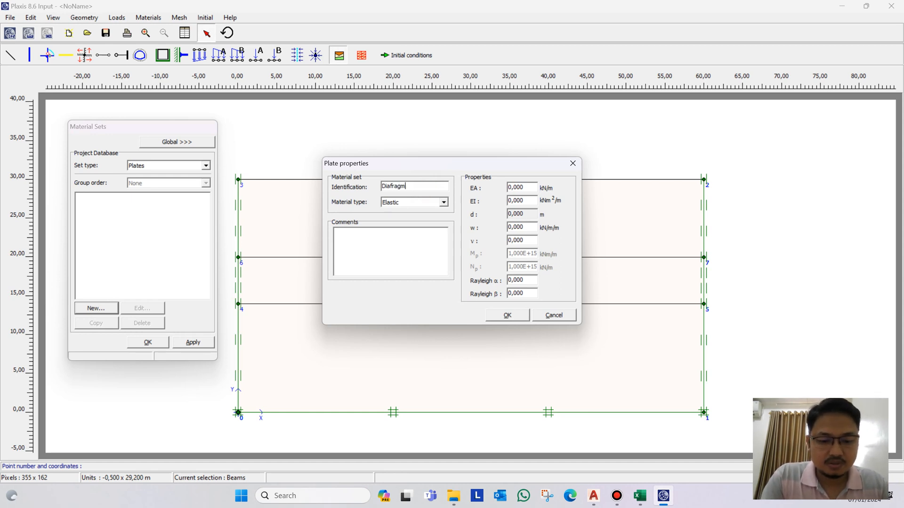
text(a Wall)
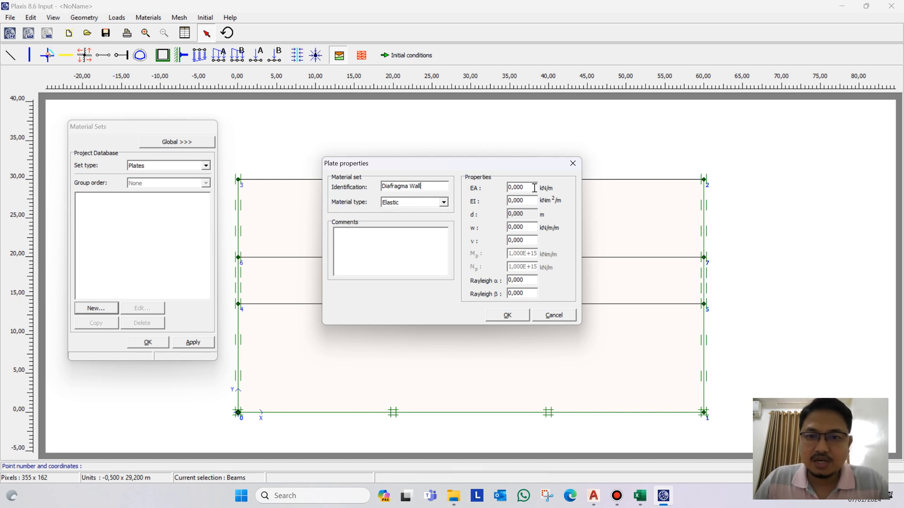
Consult the Excel workbook and set the Diafragma Wall's EA to 12871480 kN/m and EI to 268155,84 kNm²/m
key(alt+Tab)
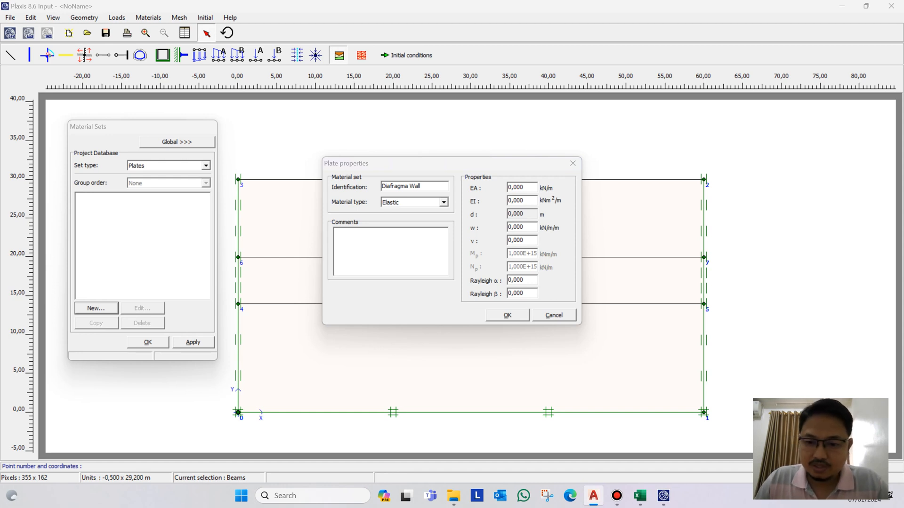
click(640, 494)
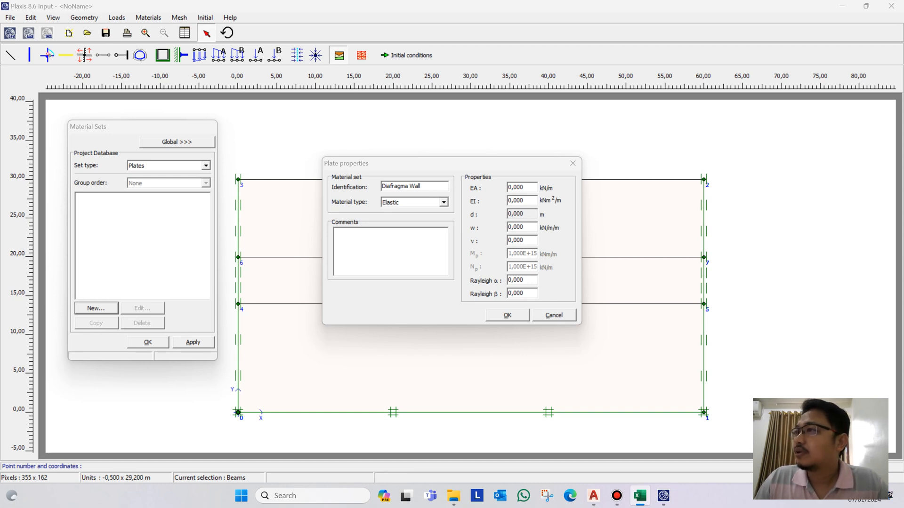
key(alt+Tab)
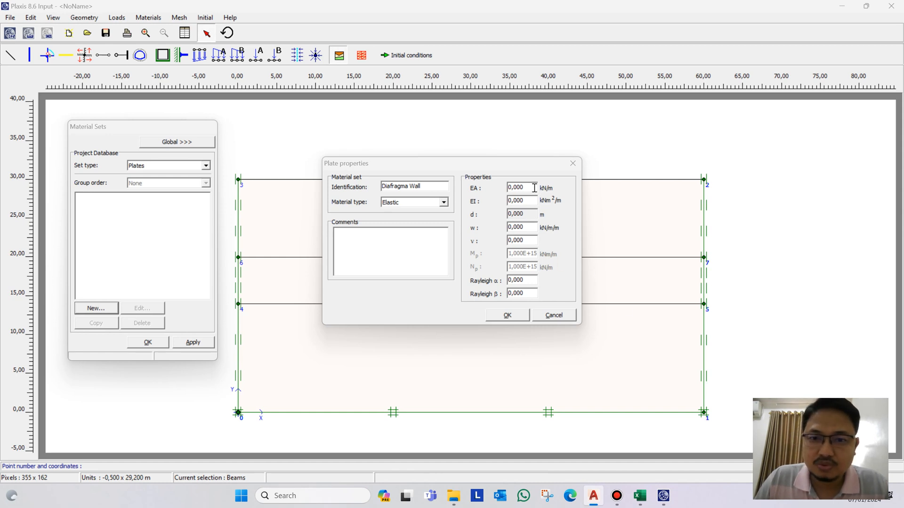
click(478, 187)
text(128)
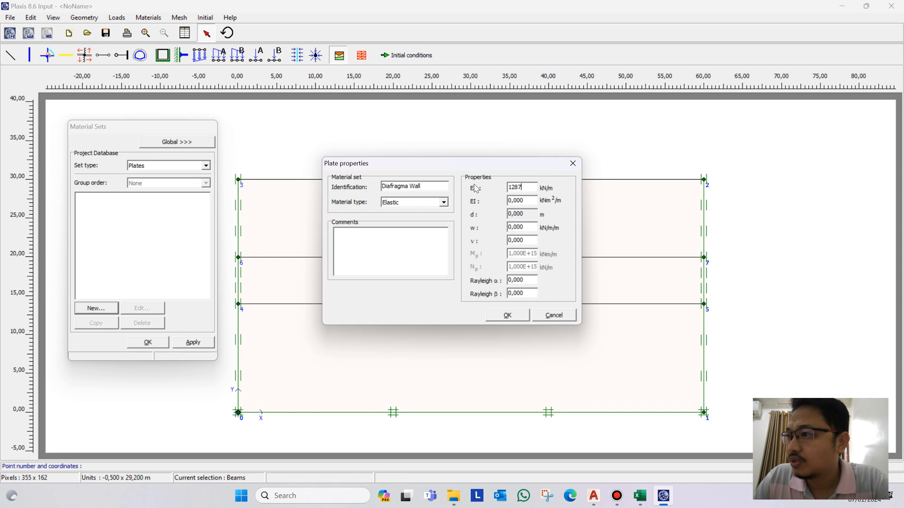
text(71480)
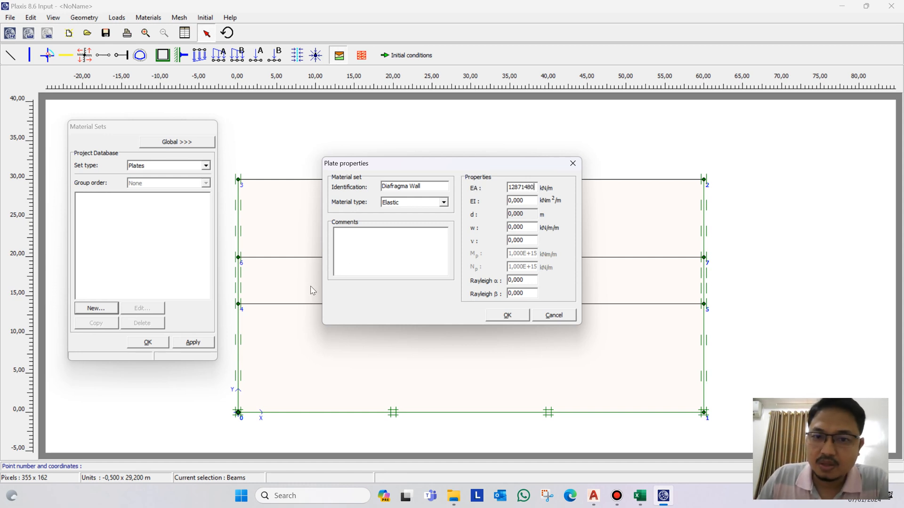
drag(524, 201, 507, 198)
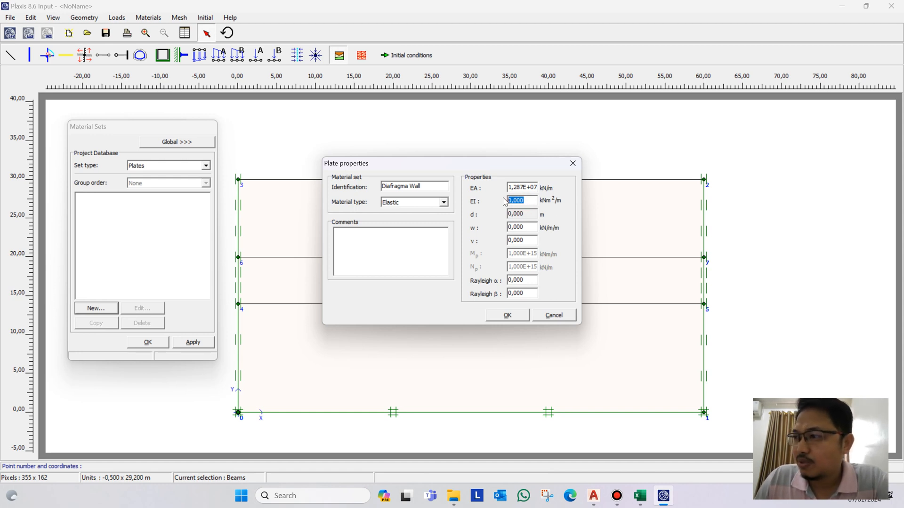
text(268155,84)
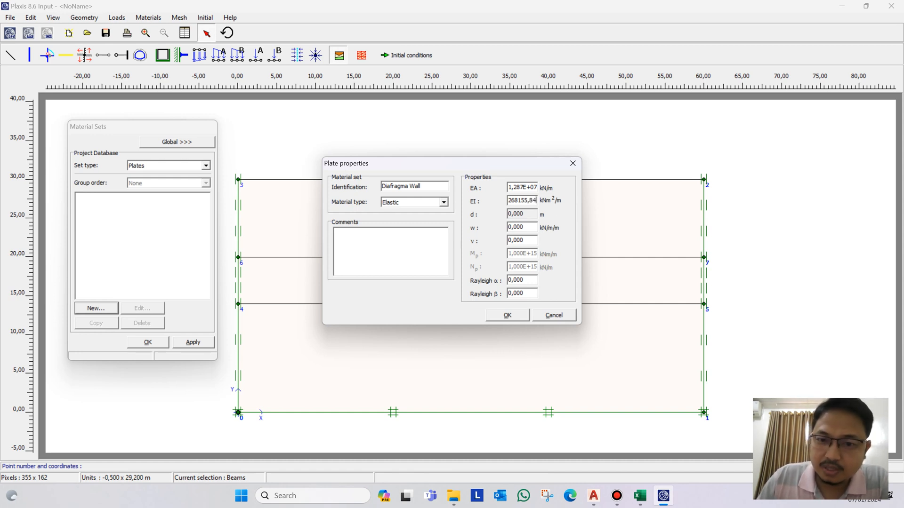
Set the Diafragma Wall's weight to 24 kN/m/m and Poisson's ratio to 0,1, and save the plate material set
click(532, 227)
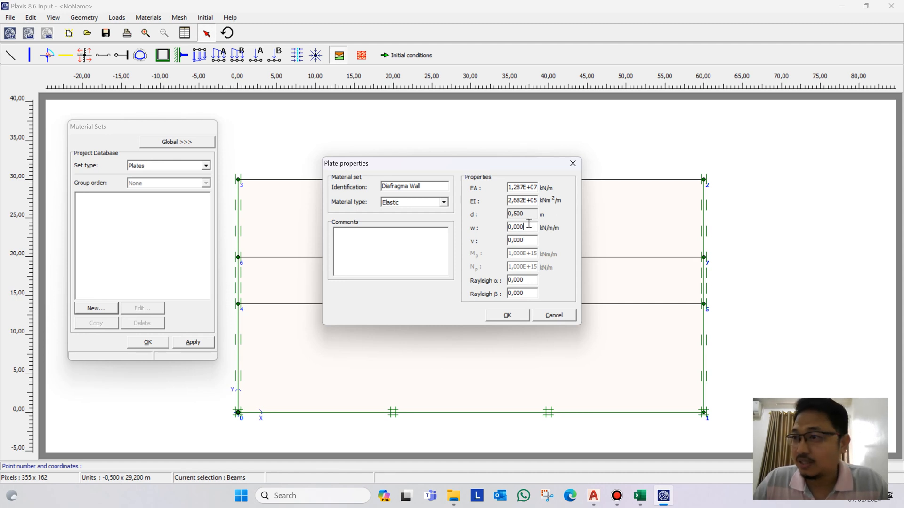
drag(529, 227, 508, 227)
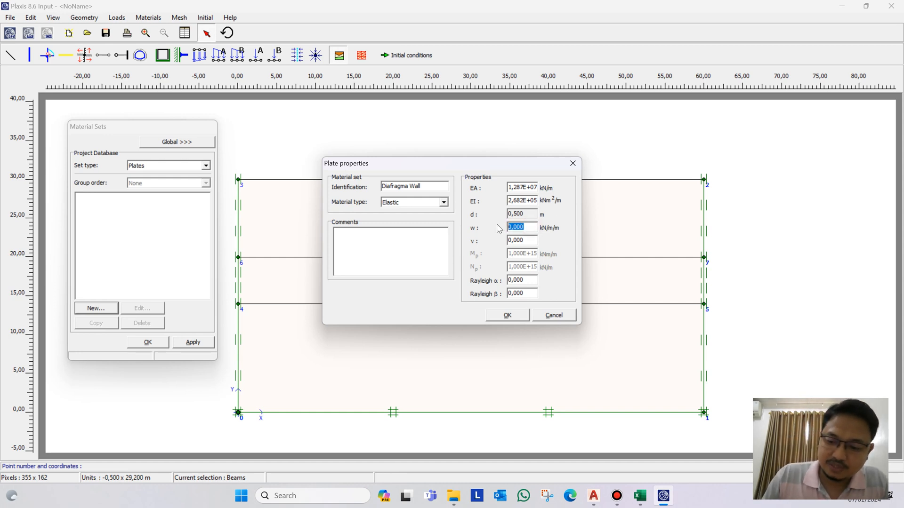
text(24)
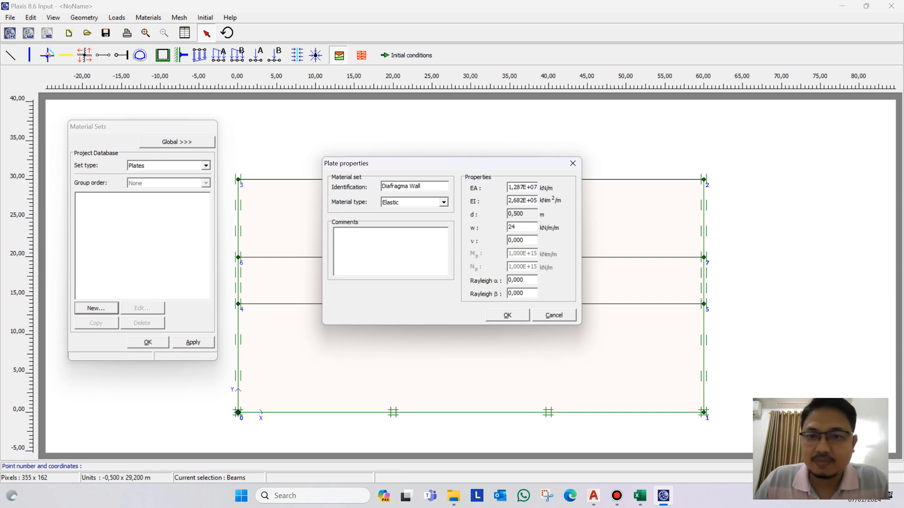
drag(531, 239, 506, 242)
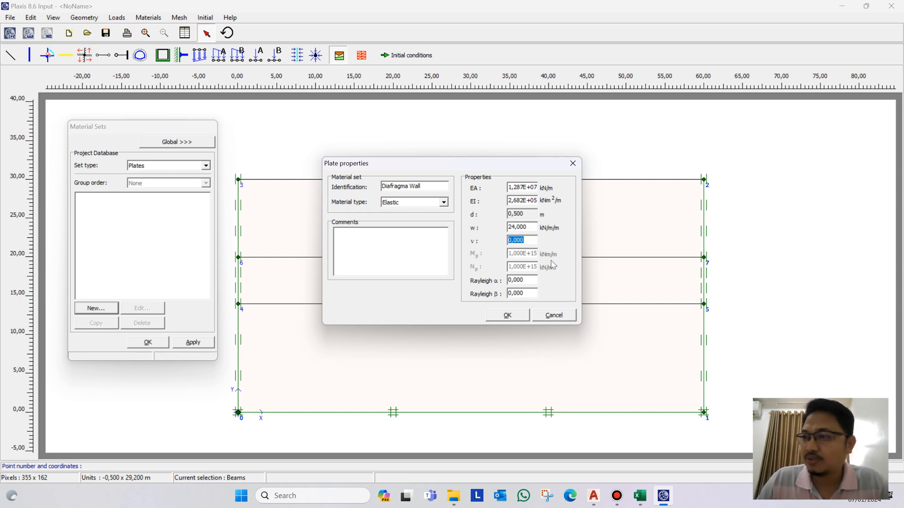
text(0)
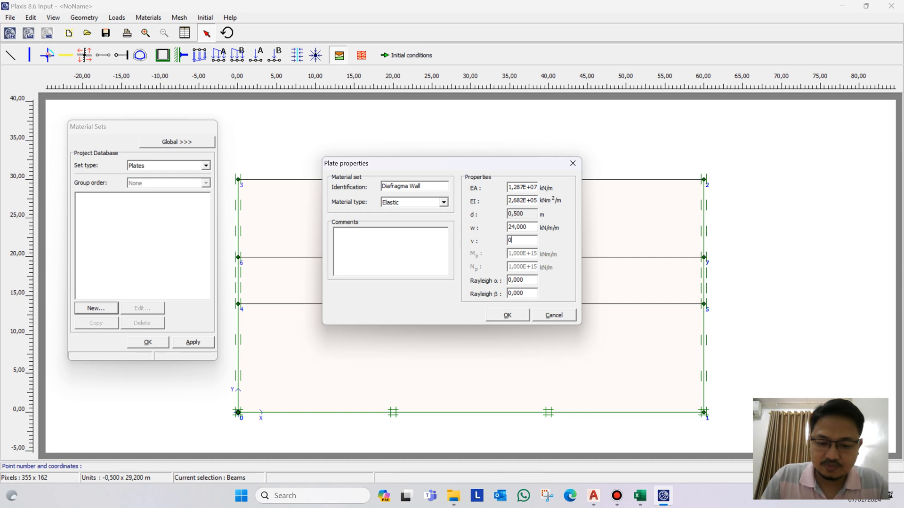
text(,1)
click(531, 225)
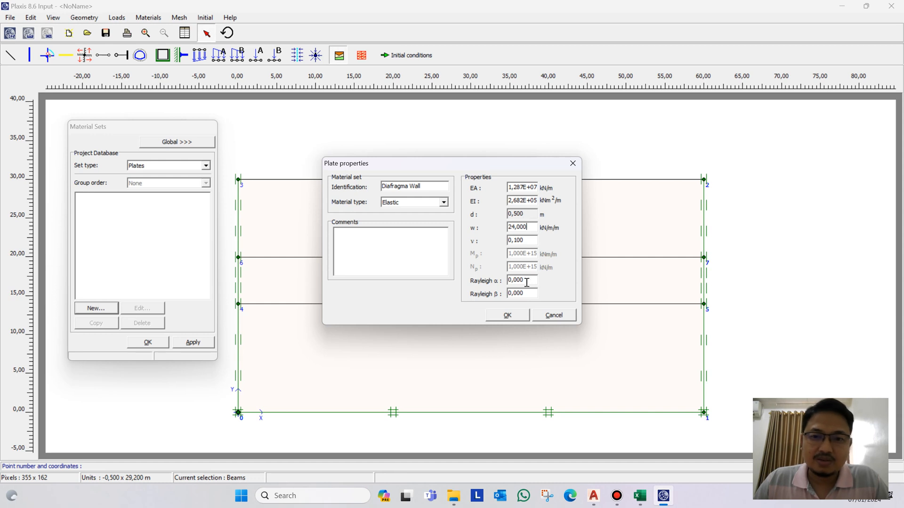
click(507, 315)
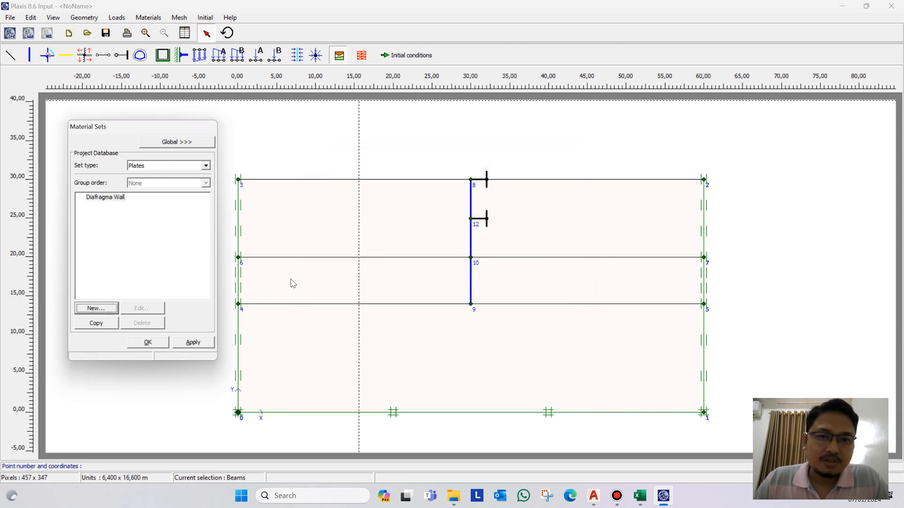
Assign the Diafragma Wall material set to the vertical wall plate and close the material sets
drag(104, 200, 472, 208)
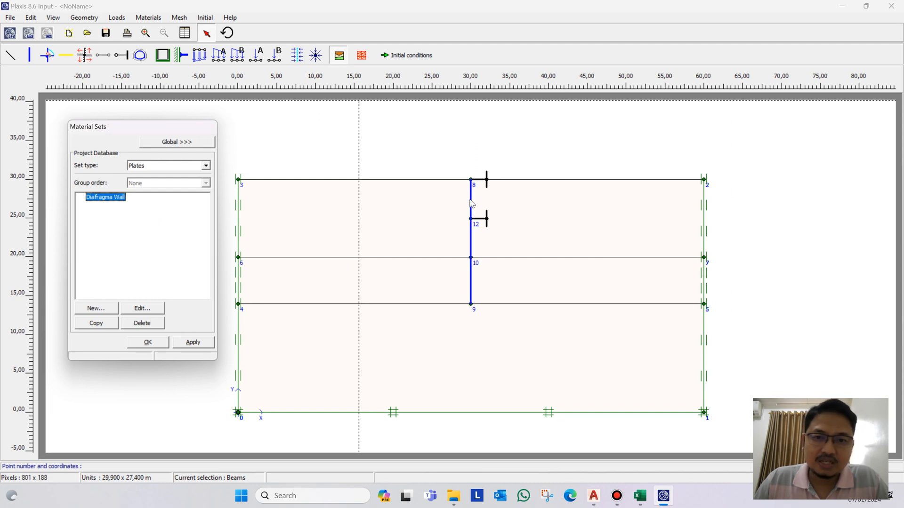
click(472, 203)
click(472, 201)
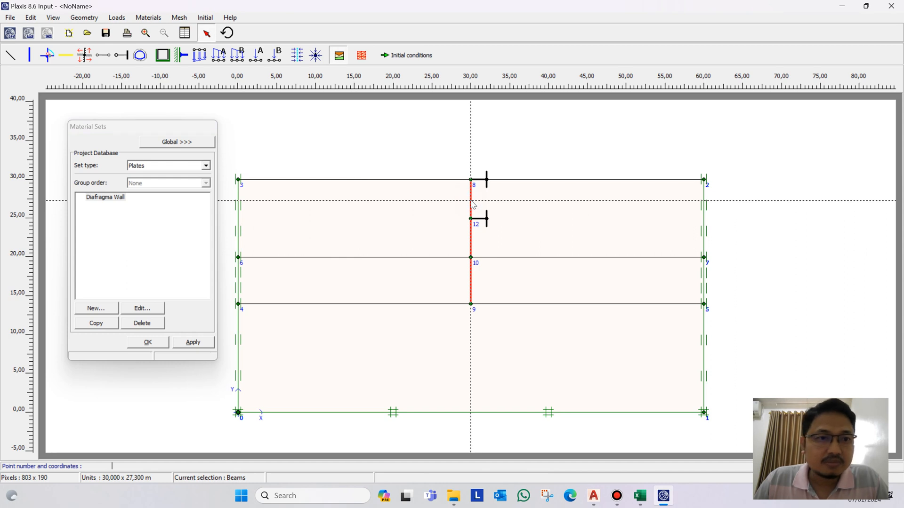
click(148, 342)
click(149, 343)
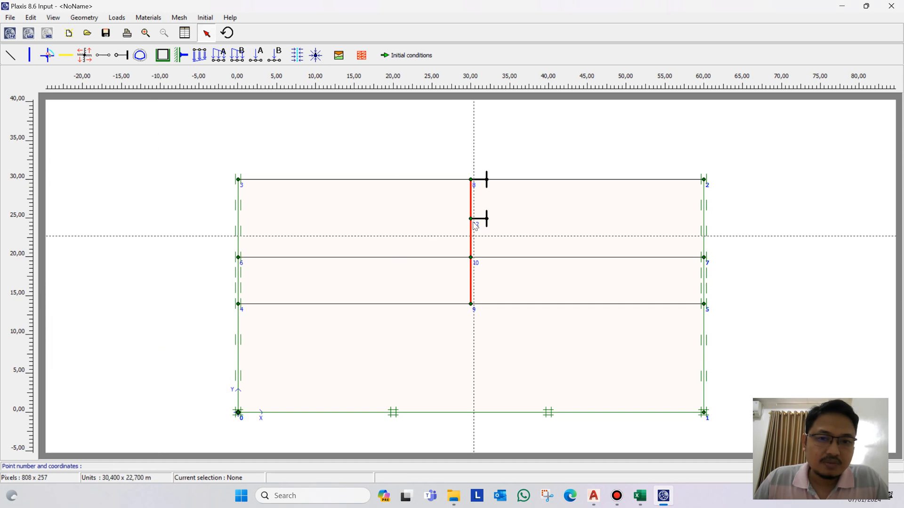
Check the material set assigned to the upper segment of the vertical wall plate, keeping Diafragma Wall
double_click(473, 212)
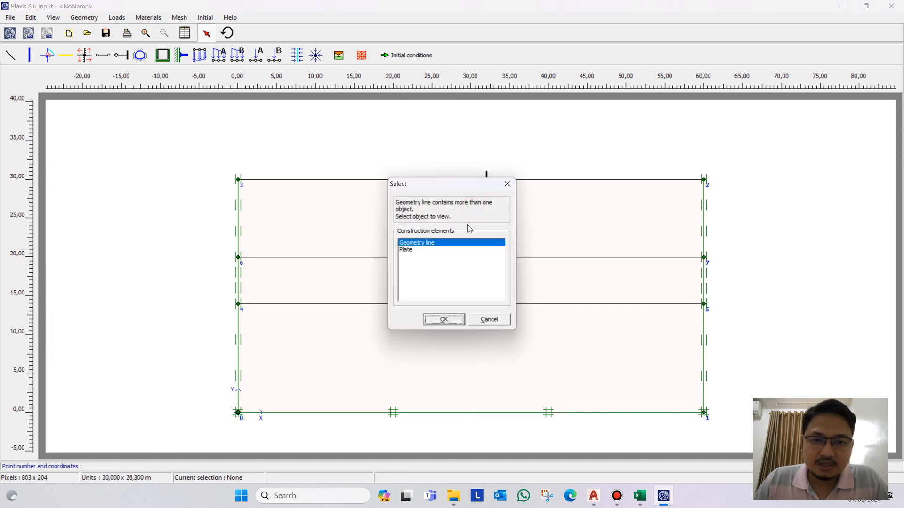
click(414, 250)
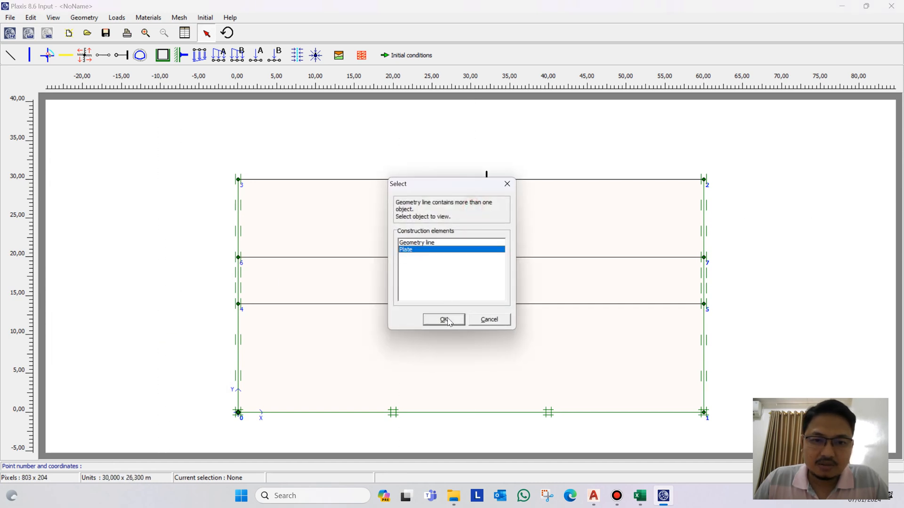
click(445, 320)
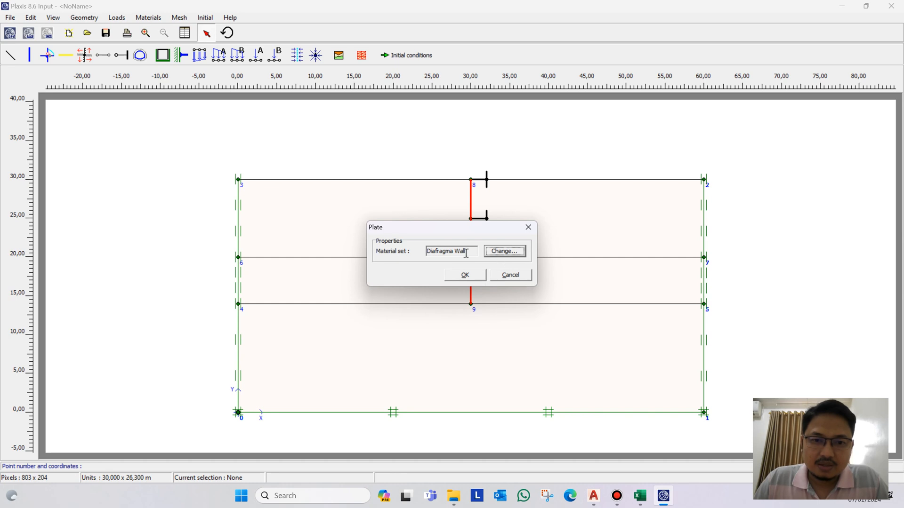
click(518, 252)
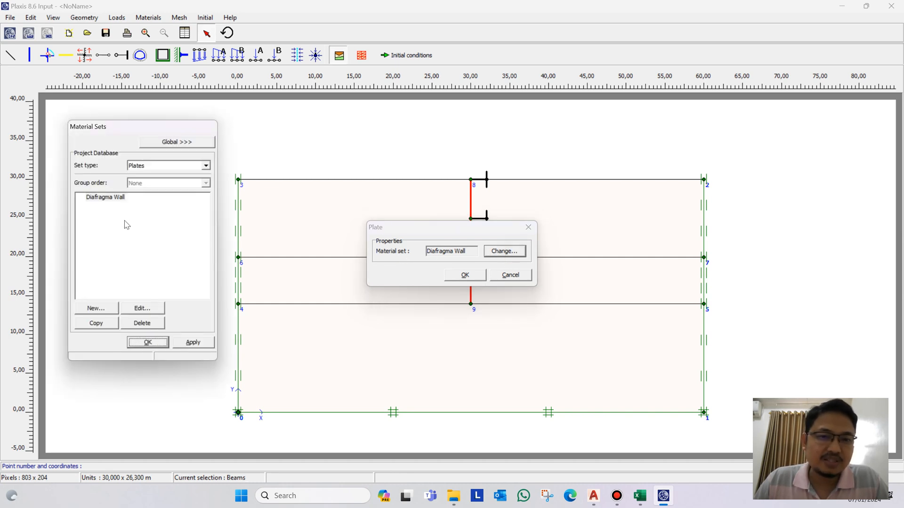
click(148, 342)
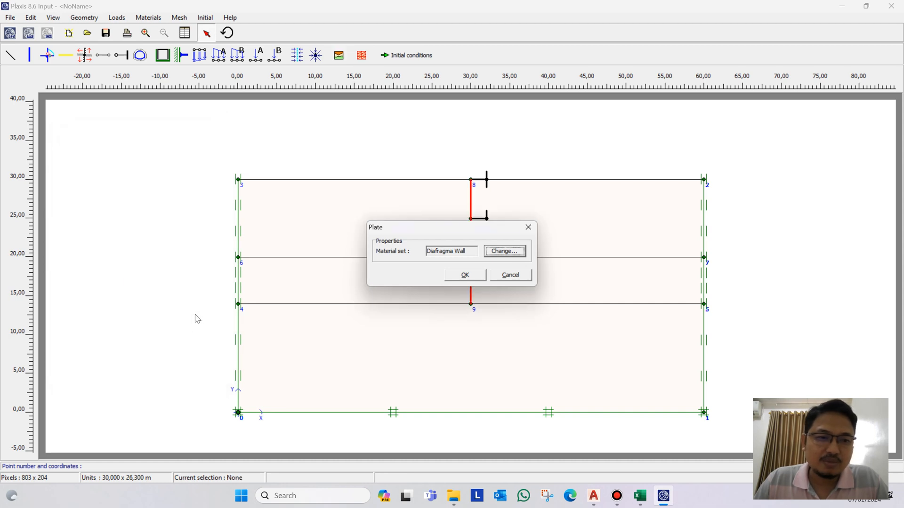
click(465, 275)
Assign the 1. Clay soil material set to both uppermost soil clusters beside the wall
click(339, 55)
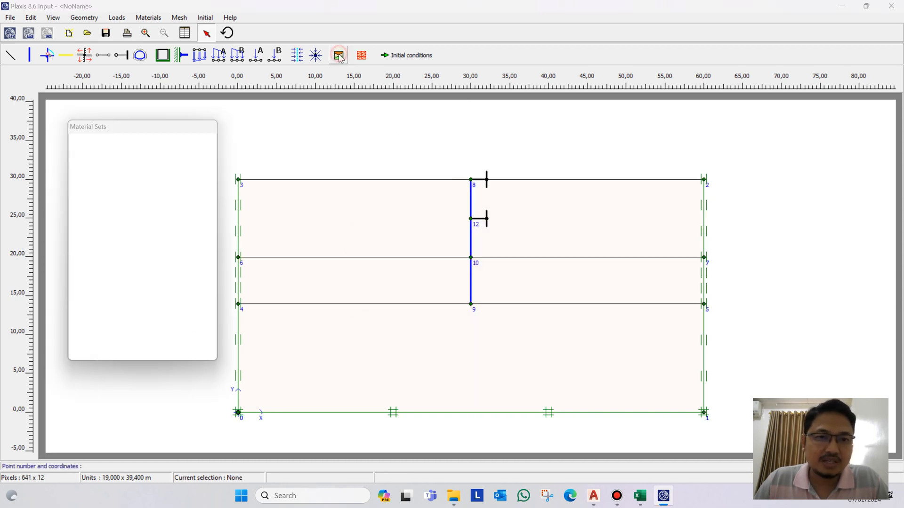
drag(96, 197, 340, 214)
drag(101, 200, 571, 209)
Assign 2. Clayey Sand to both middle clusters and 3. Clayey Sand to the bottom cluster, and close the material sets
drag(108, 209, 311, 280)
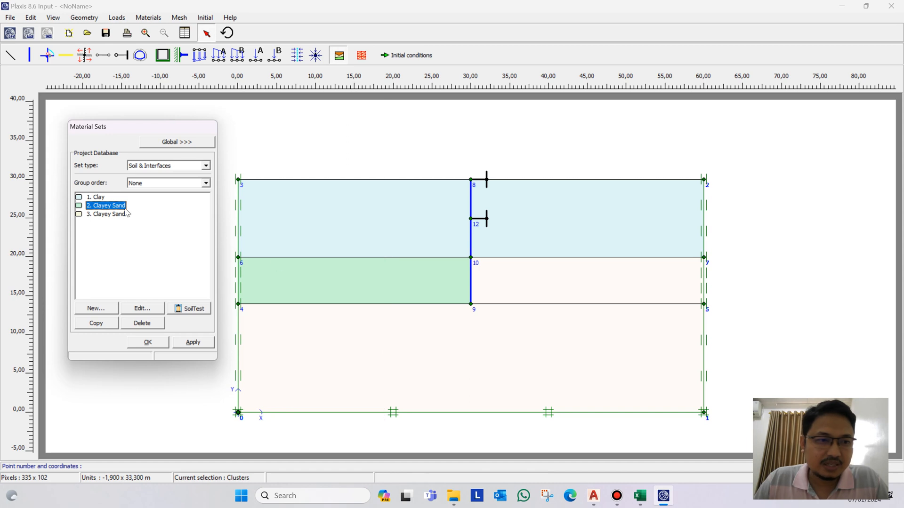
drag(108, 208, 551, 278)
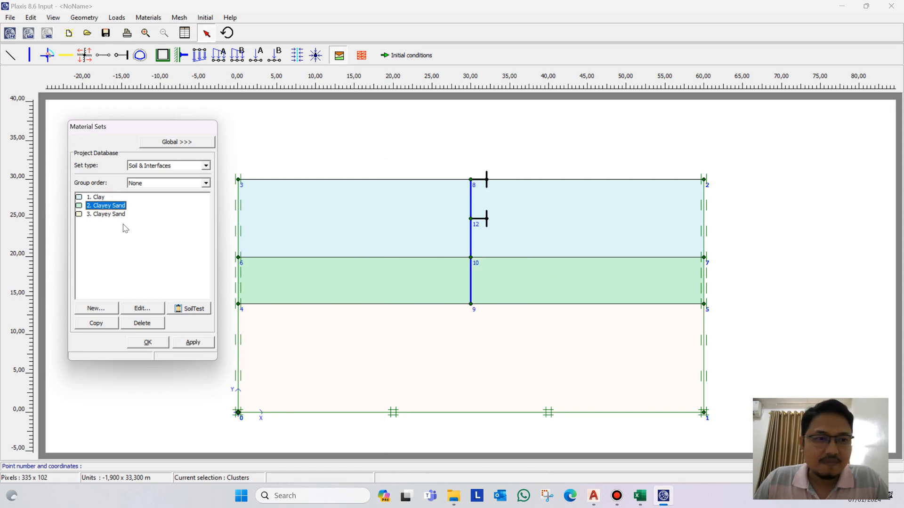
click(110, 215)
drag(110, 216, 428, 355)
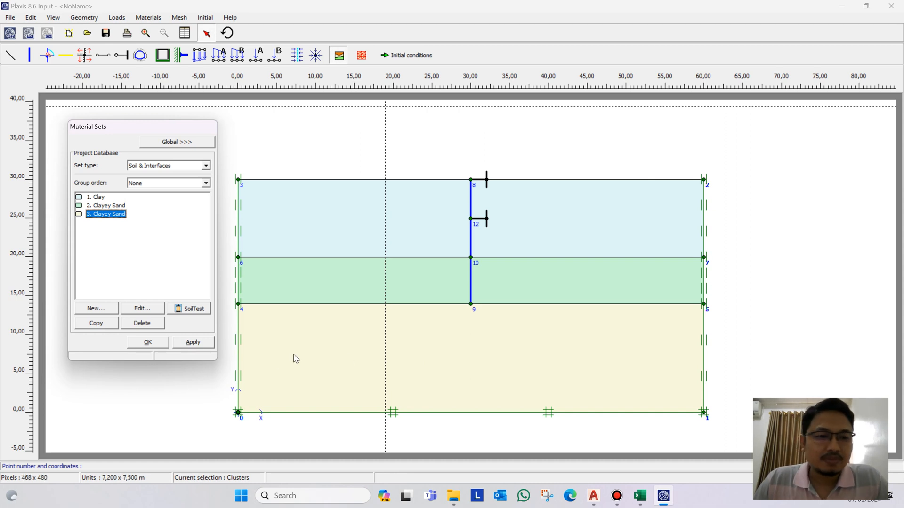
click(147, 342)
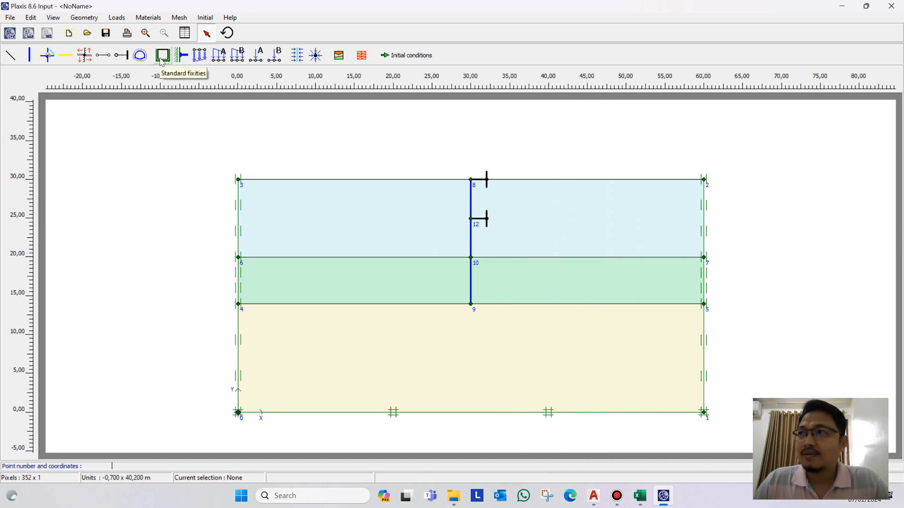
Try to generate the finite element mesh for the excavation model
key(alt+Tab)
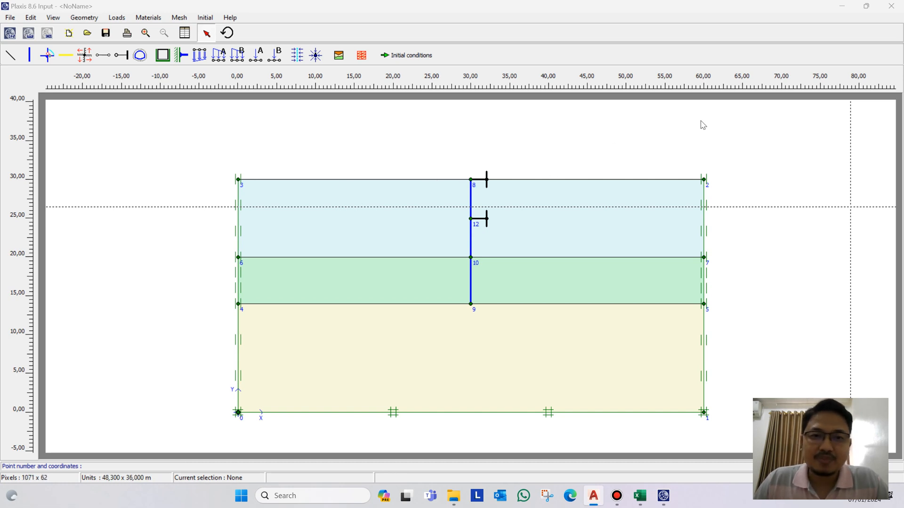
click(362, 57)
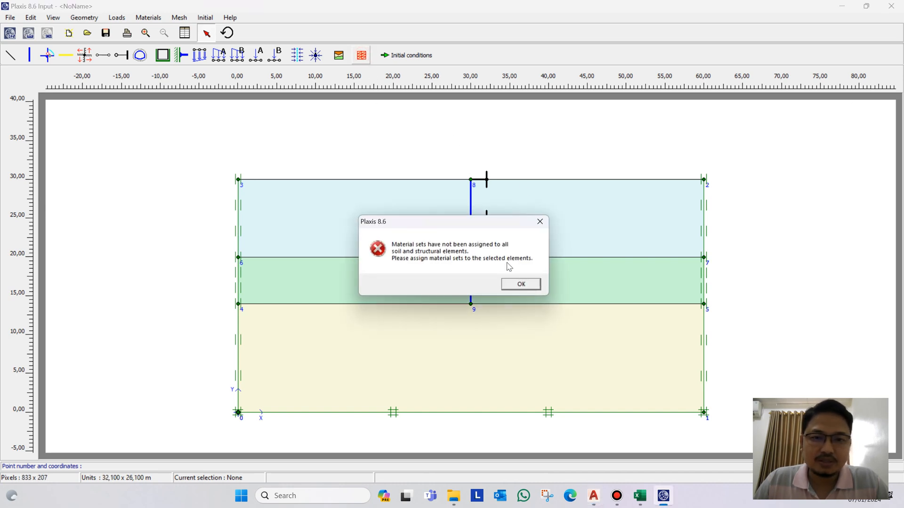
click(520, 285)
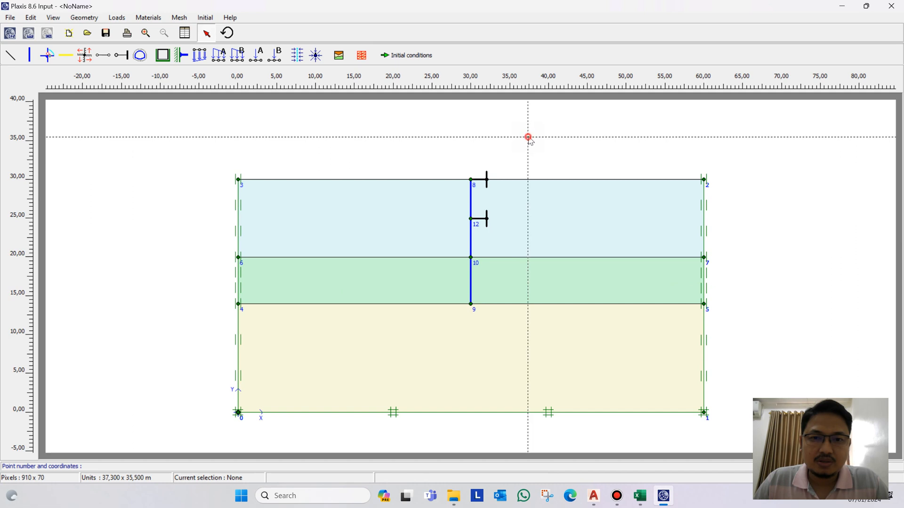
click(485, 179)
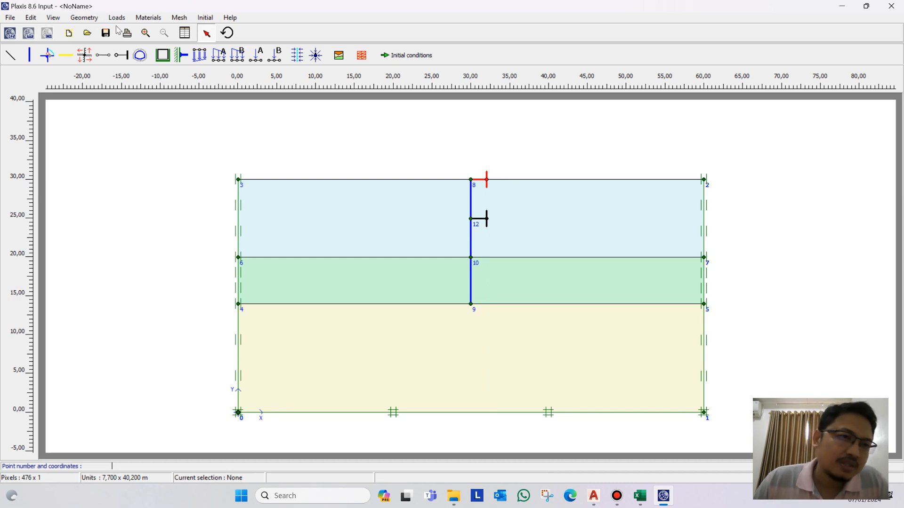
click(84, 19)
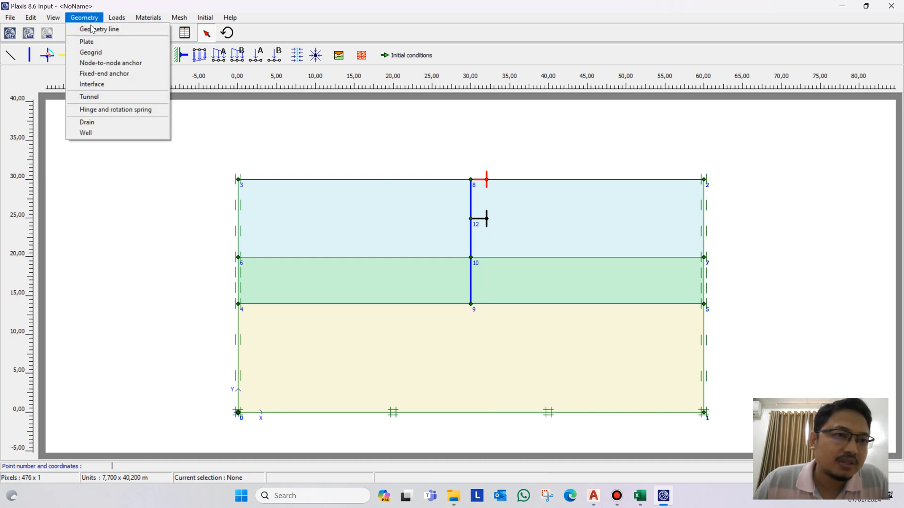
click(124, 74)
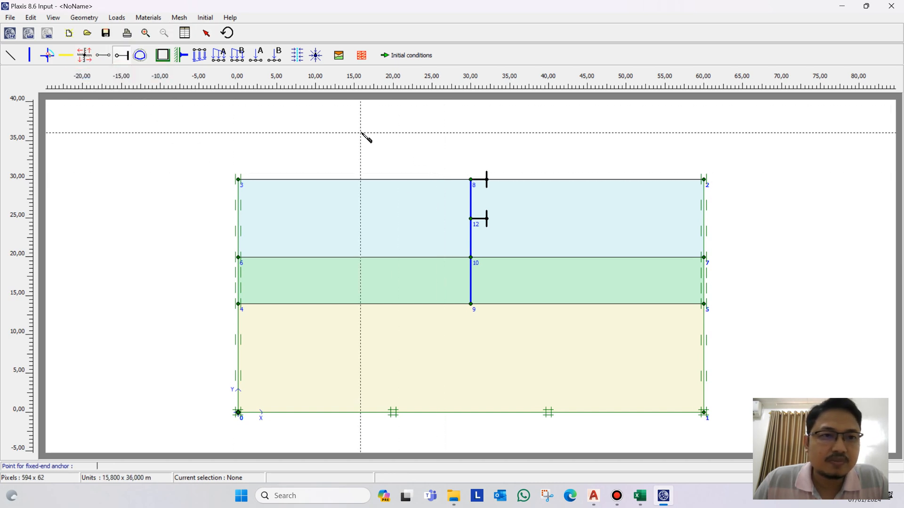
Add a new anchor material set to the project database with its default name and properties
click(339, 59)
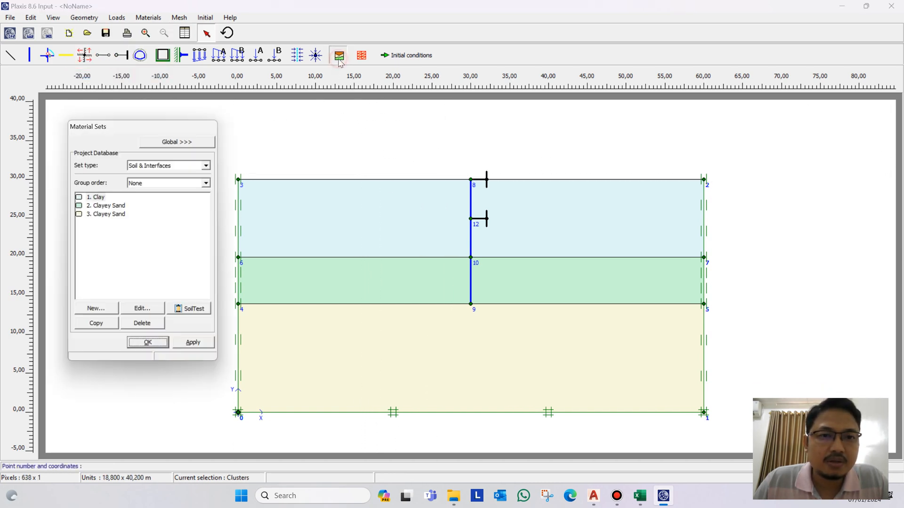
click(185, 166)
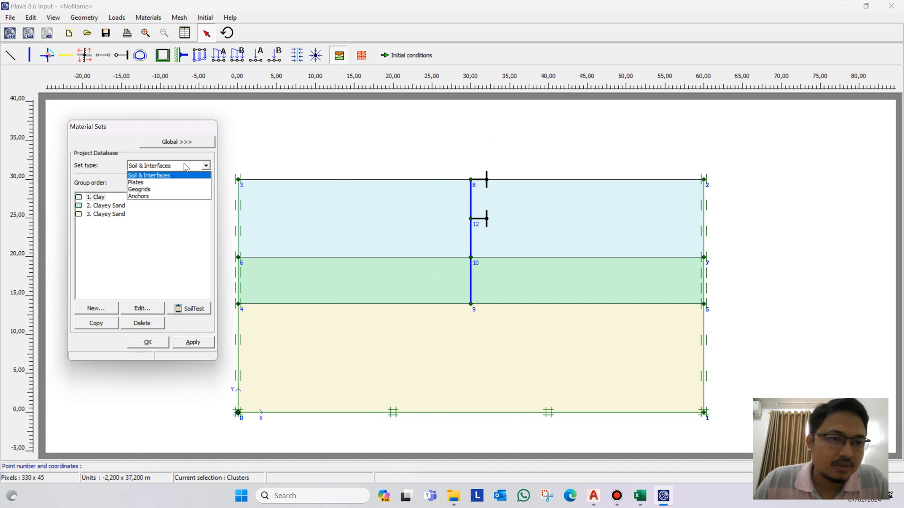
click(164, 196)
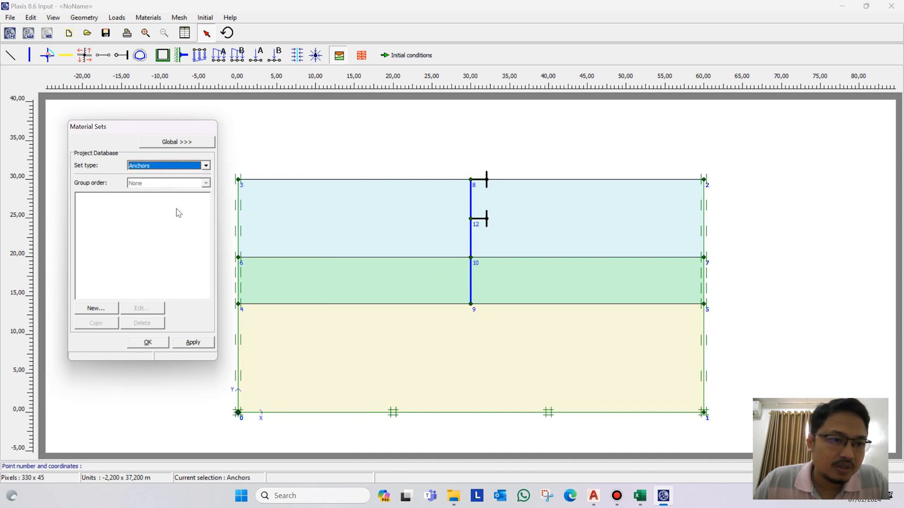
click(95, 309)
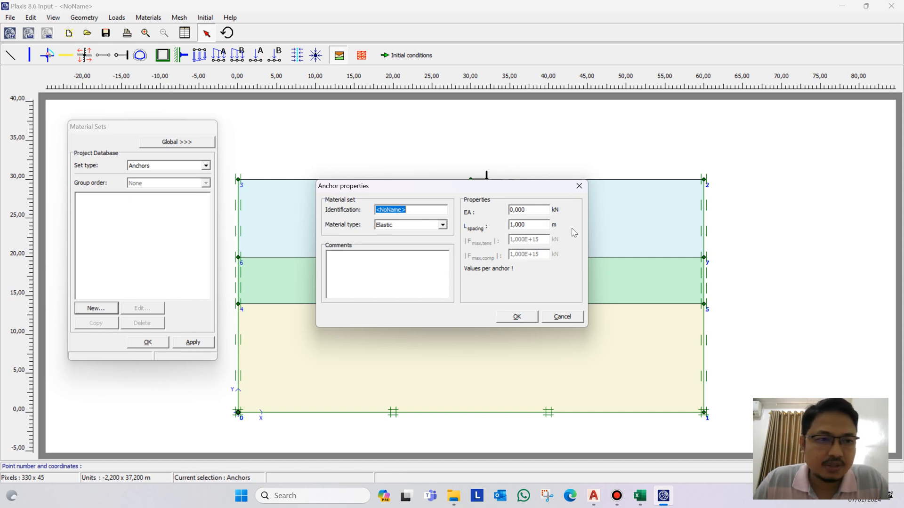
click(579, 187)
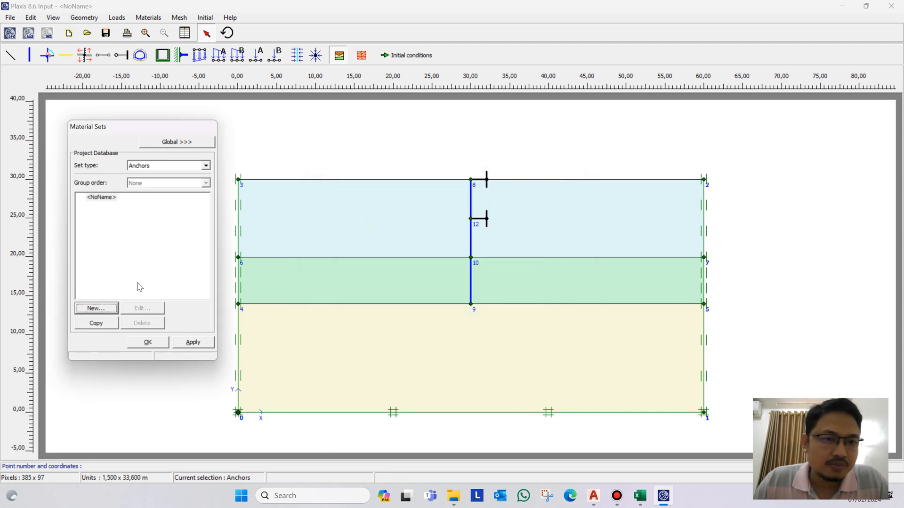
Recheck the anchor material sets, close them and try to generate the mesh again
click(175, 167)
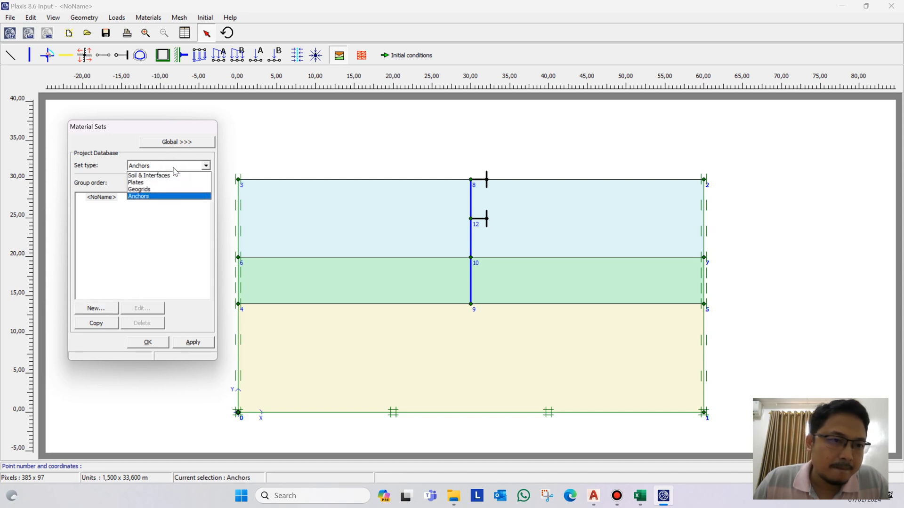
click(150, 196)
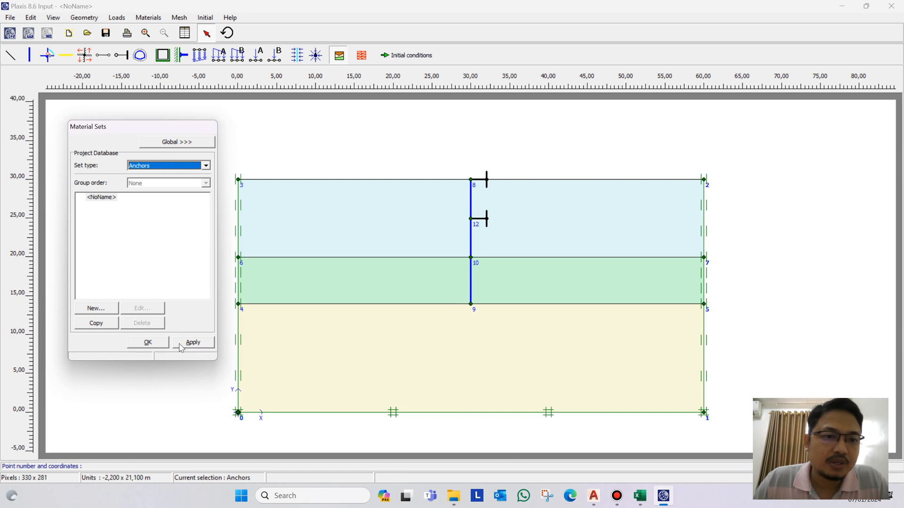
click(147, 342)
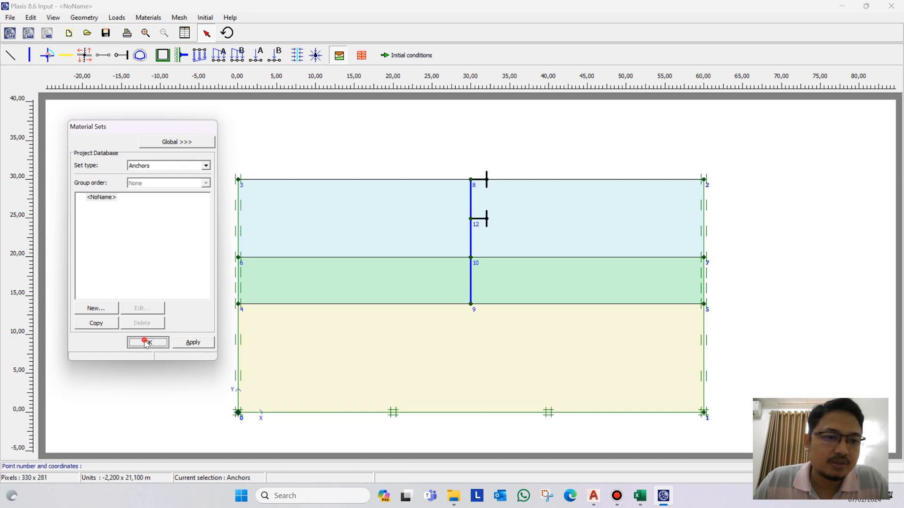
click(367, 55)
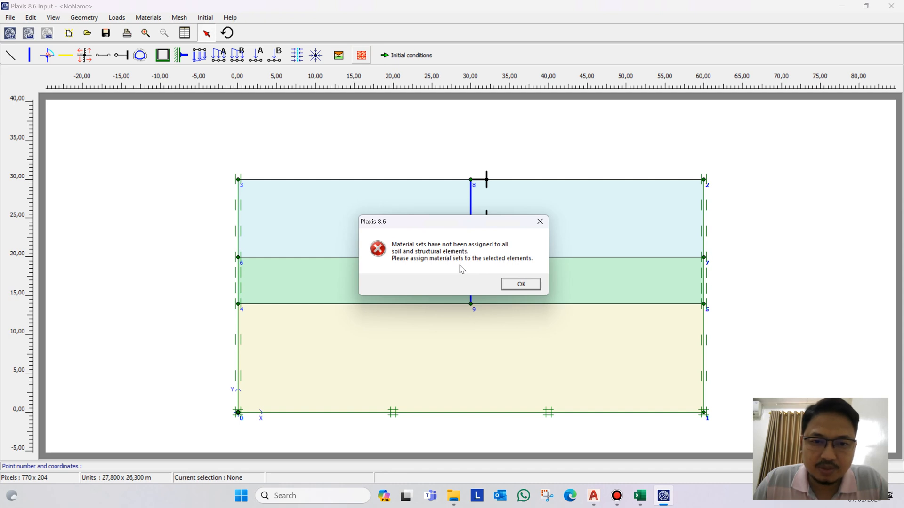
click(521, 284)
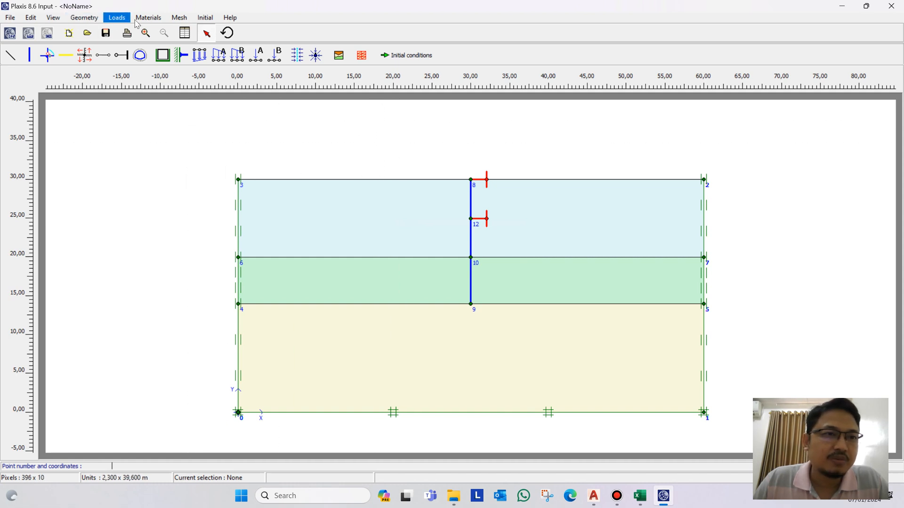
Add a second anchor material set with its default name and properties, and close the material sets
click(340, 56)
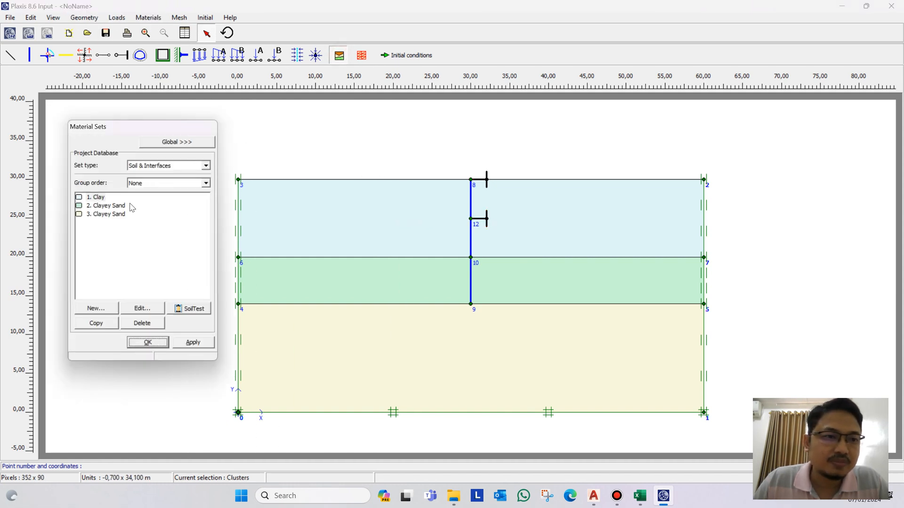
click(150, 183)
click(170, 166)
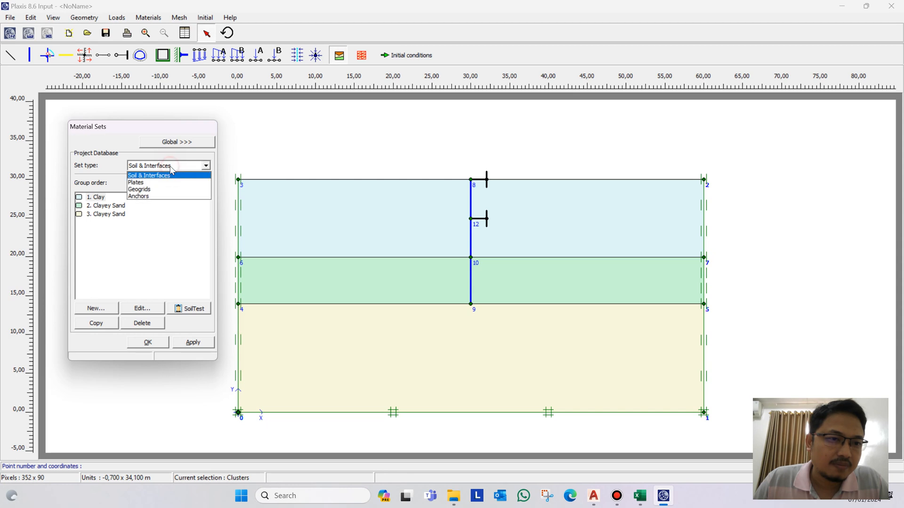
click(159, 196)
click(103, 310)
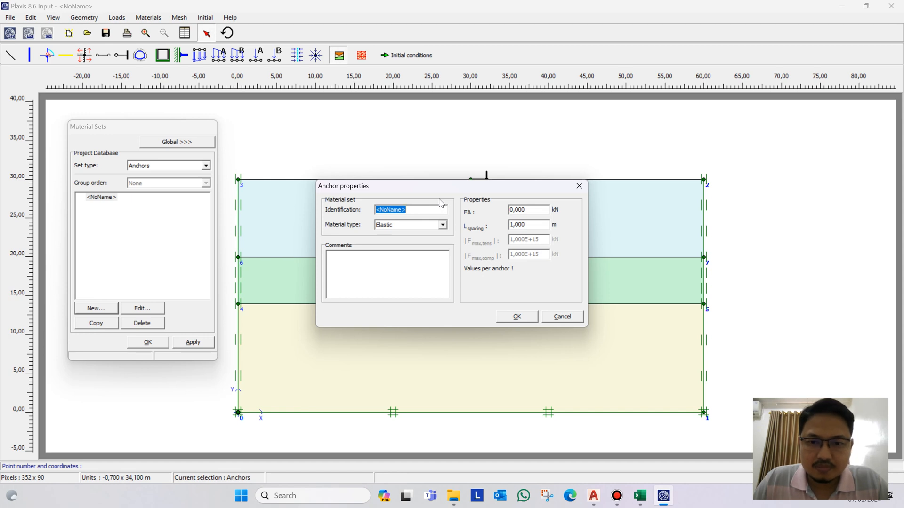
click(579, 186)
click(149, 343)
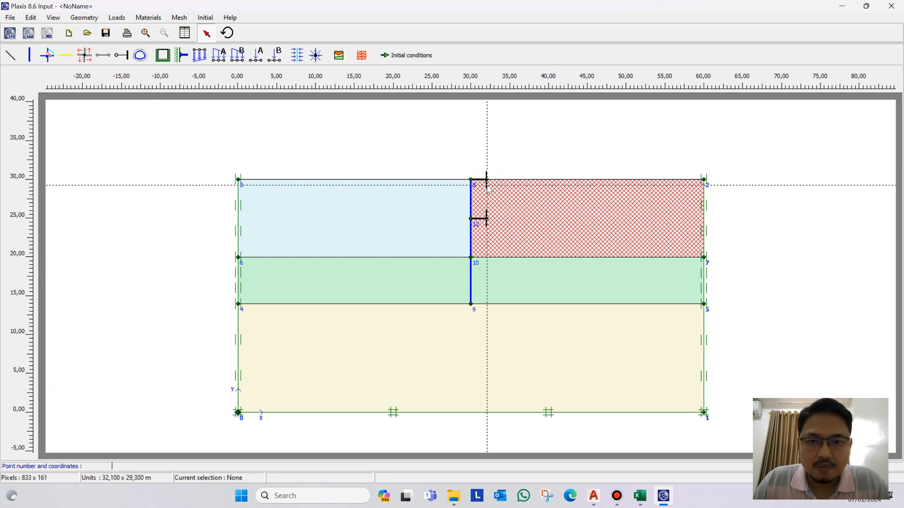
double_click(488, 187)
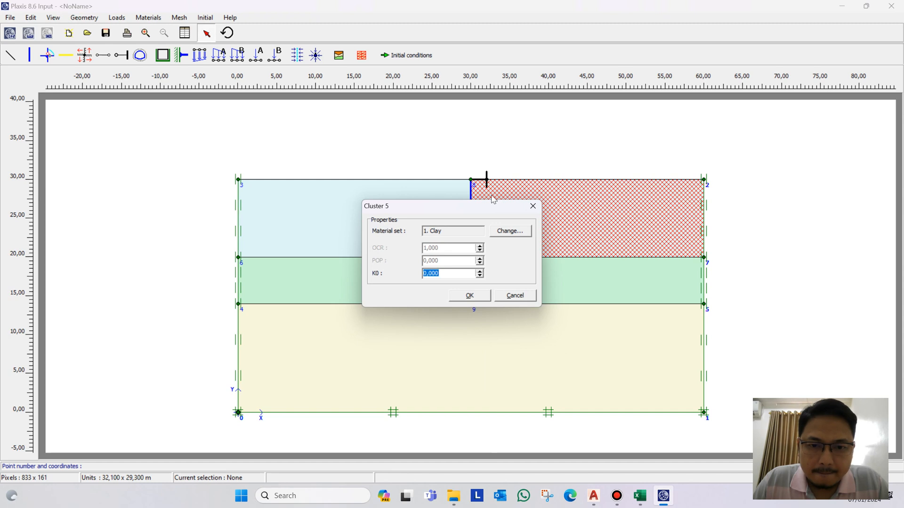
click(527, 154)
click(532, 207)
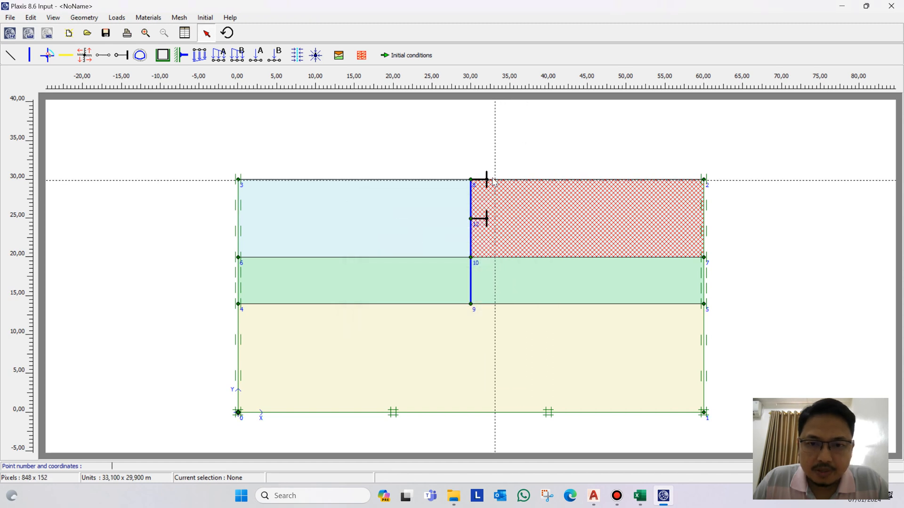
Inspect the upper fixed-end anchor's properties and the anchor material sets available for it, and leave without changes
click(485, 178)
double_click(486, 179)
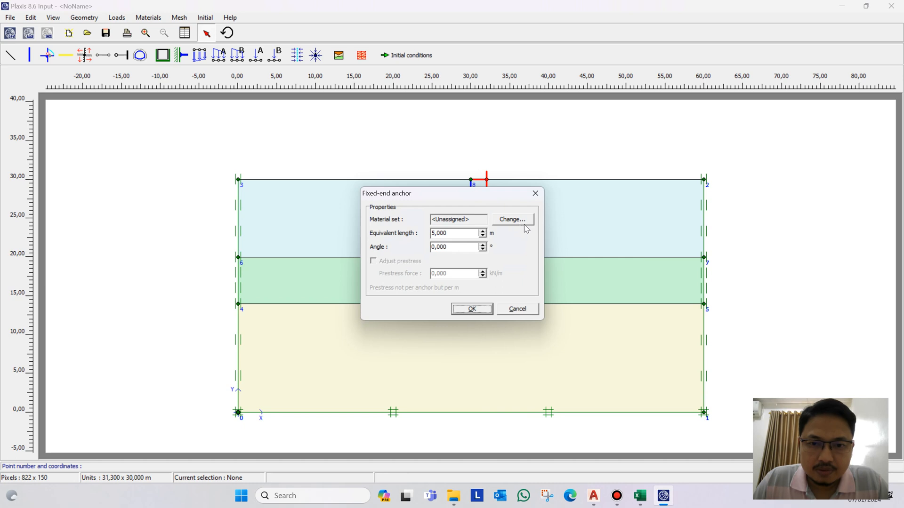
click(512, 222)
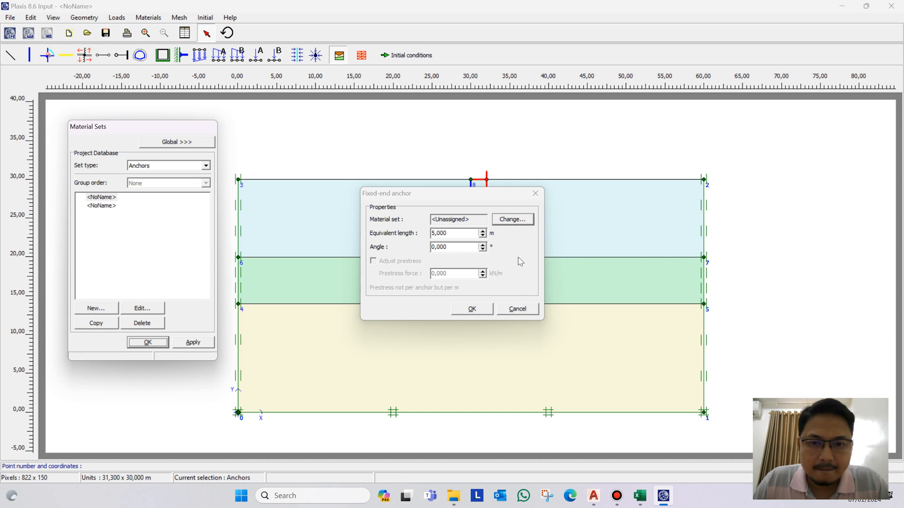
click(518, 308)
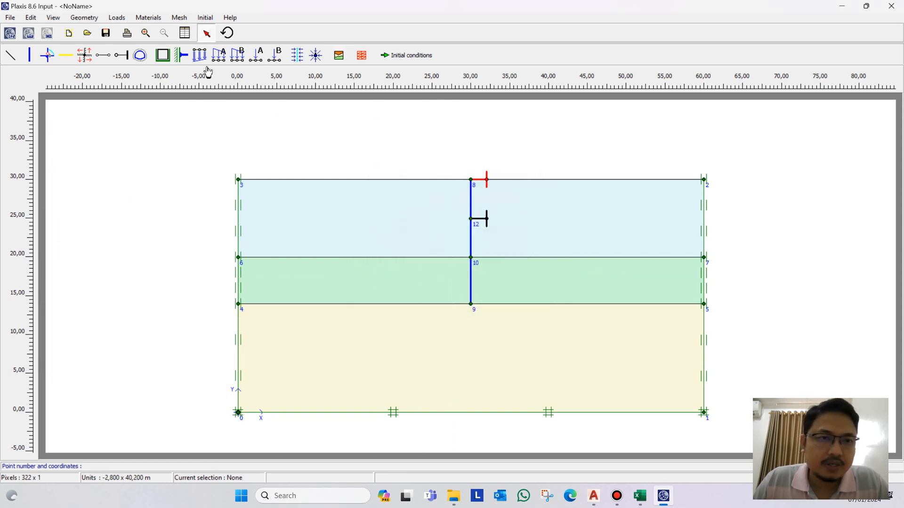
Edit the first anchor material set and set its EA to 12871480,1 kN, taking the value from the Excel workbook
click(339, 55)
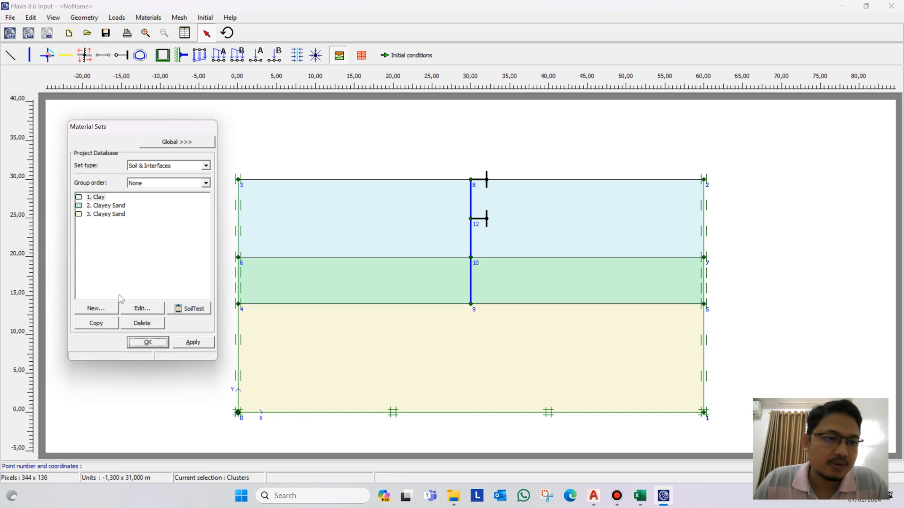
click(206, 165)
click(156, 197)
click(99, 198)
click(137, 309)
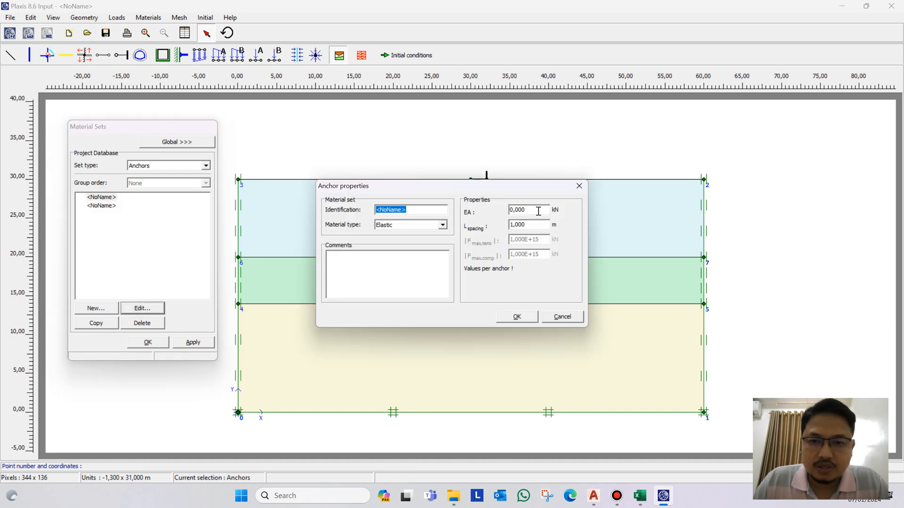
double_click(539, 211)
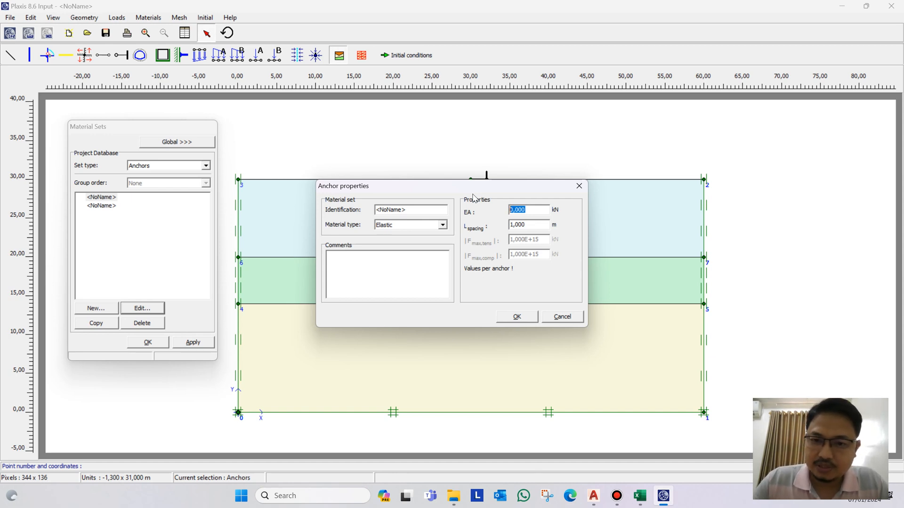
text(5)
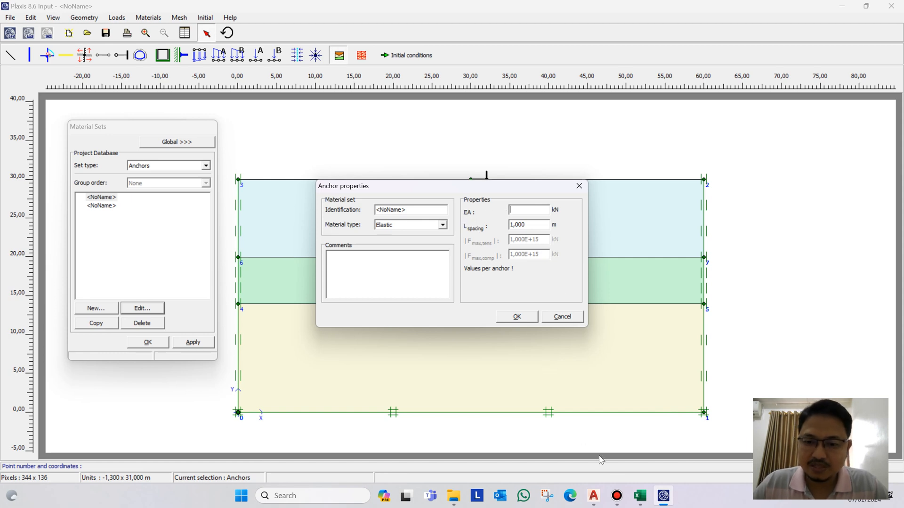
click(639, 496)
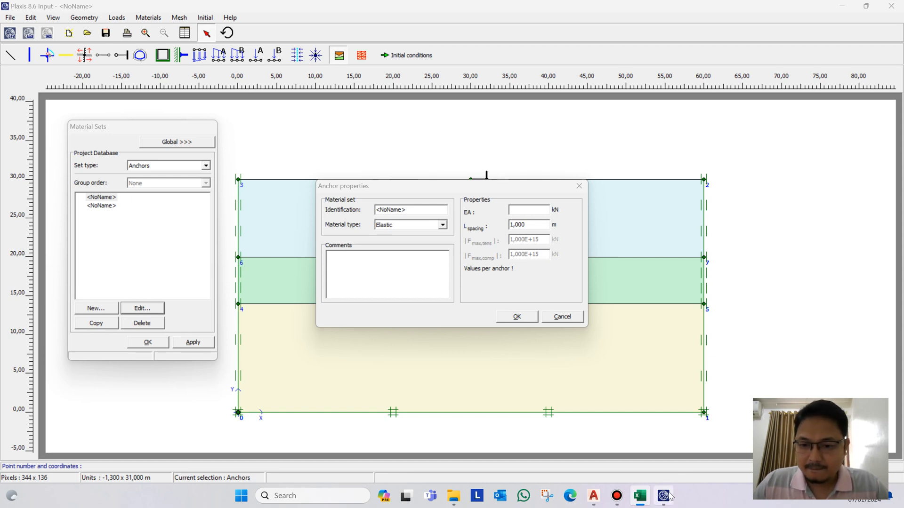
mouse_move(670, 498)
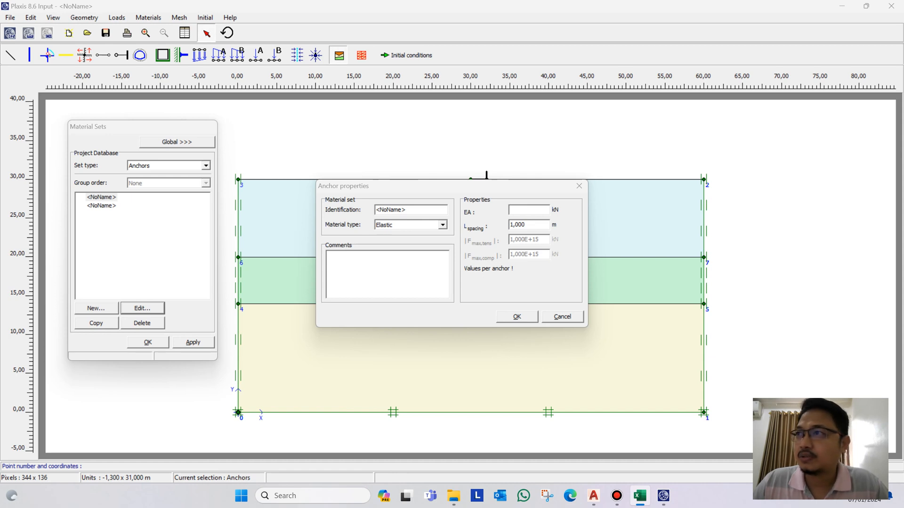
click(522, 213)
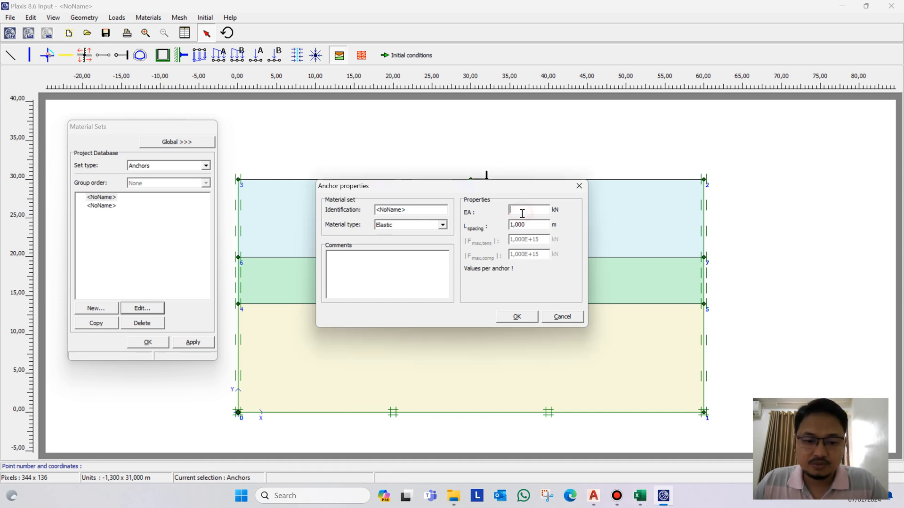
text(12871480,1)
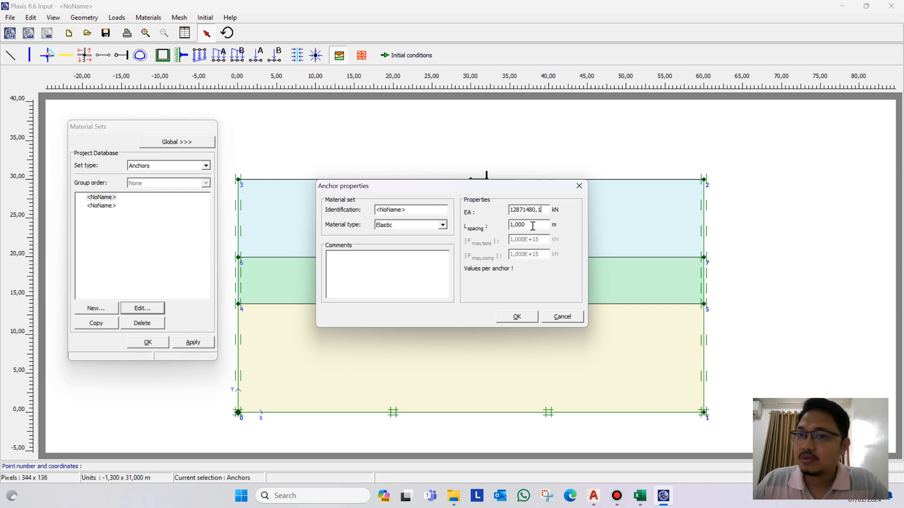
Set the anchor spacing to 5 m and accept the anchor properties
click(533, 226)
drag(533, 226, 499, 229)
text(5)
click(516, 317)
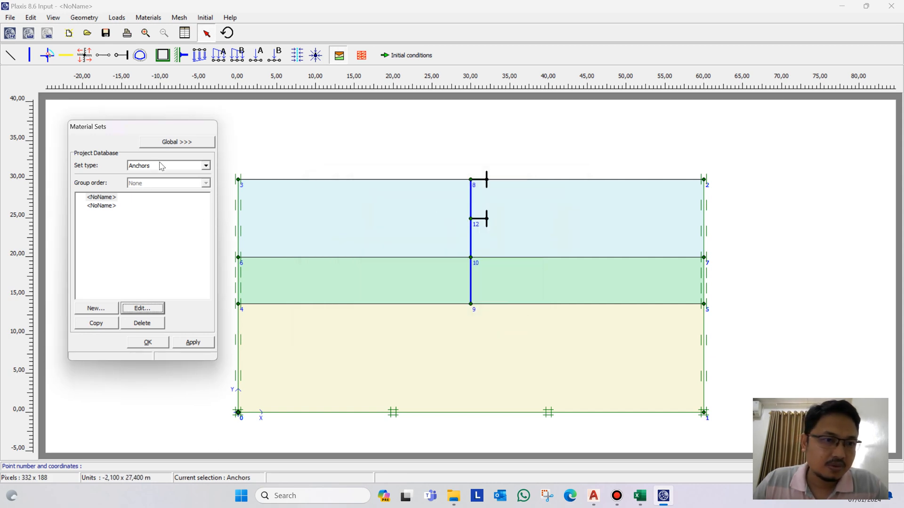
Assign the first anchor material set to the upper fixed-end anchor and delete the second, unneeded set
click(103, 199)
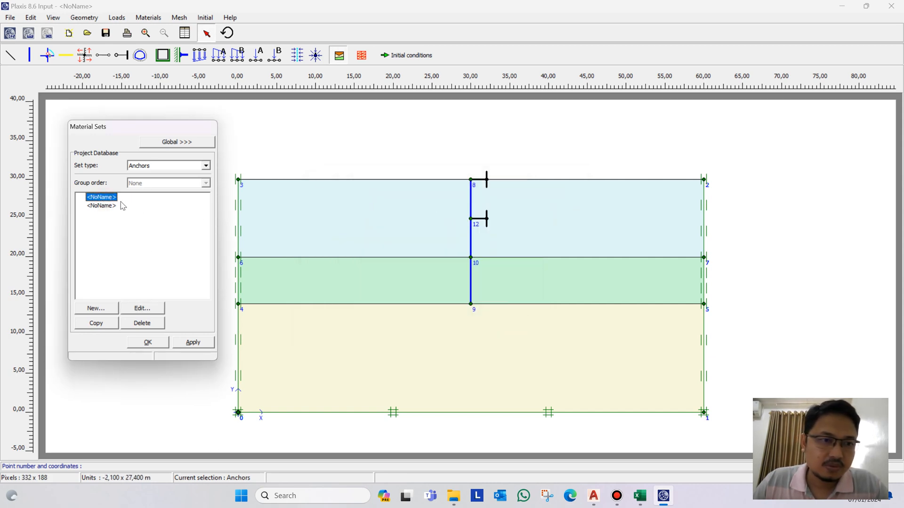
drag(109, 199, 484, 186)
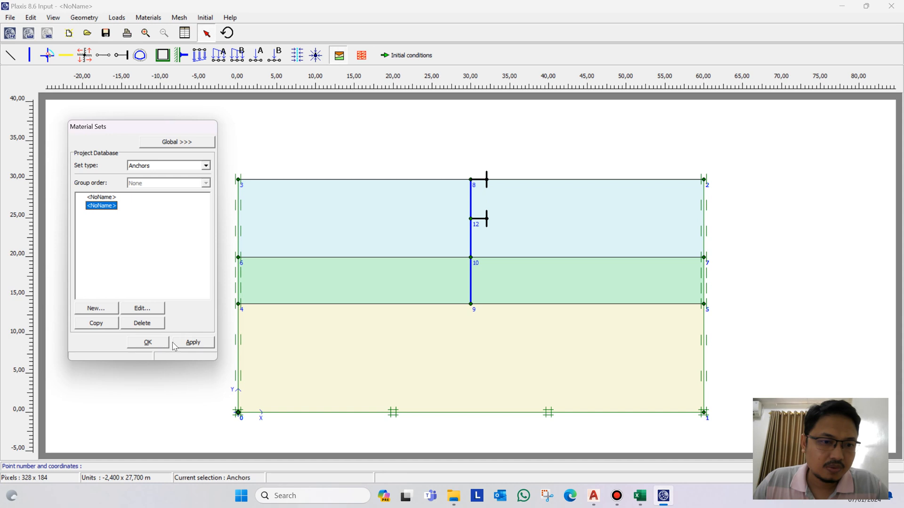
click(149, 324)
click(447, 281)
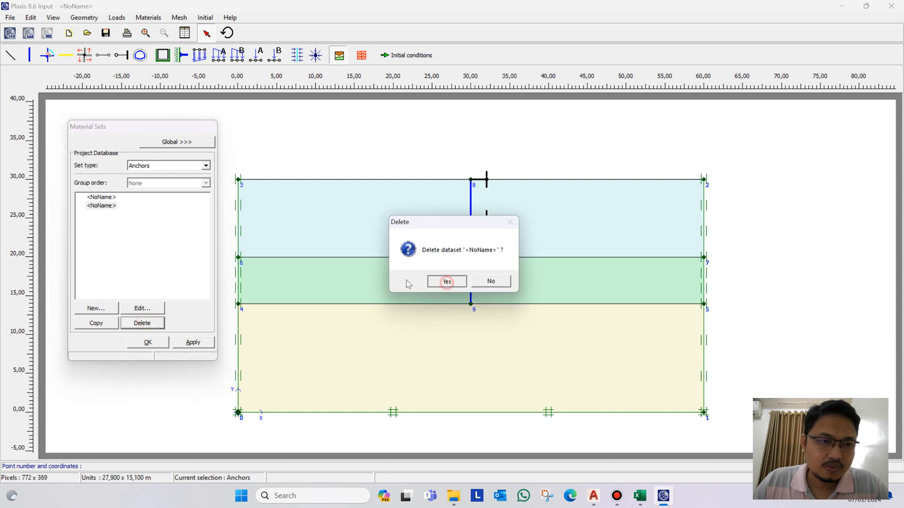
Assign the remaining anchor material set to the lower fixed-end anchor, rename the set Fix Anchor, and close the material sets
drag(94, 198, 481, 218)
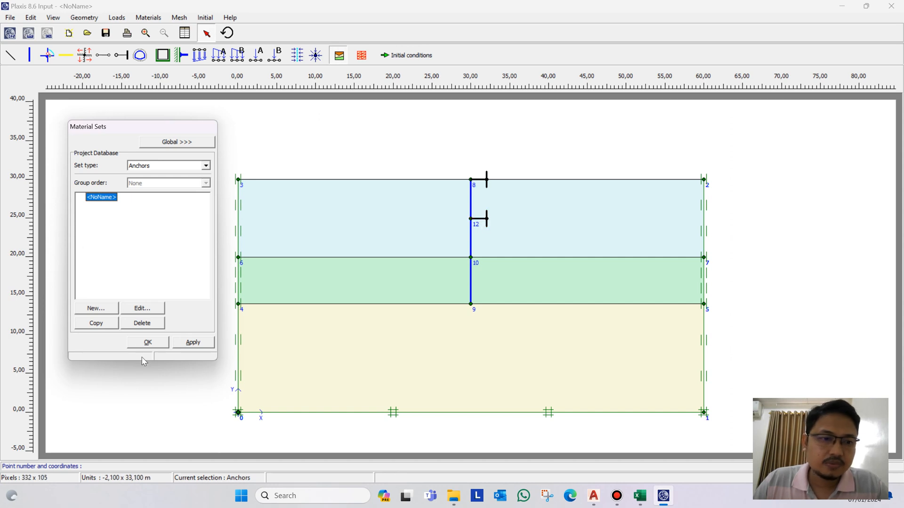
click(142, 308)
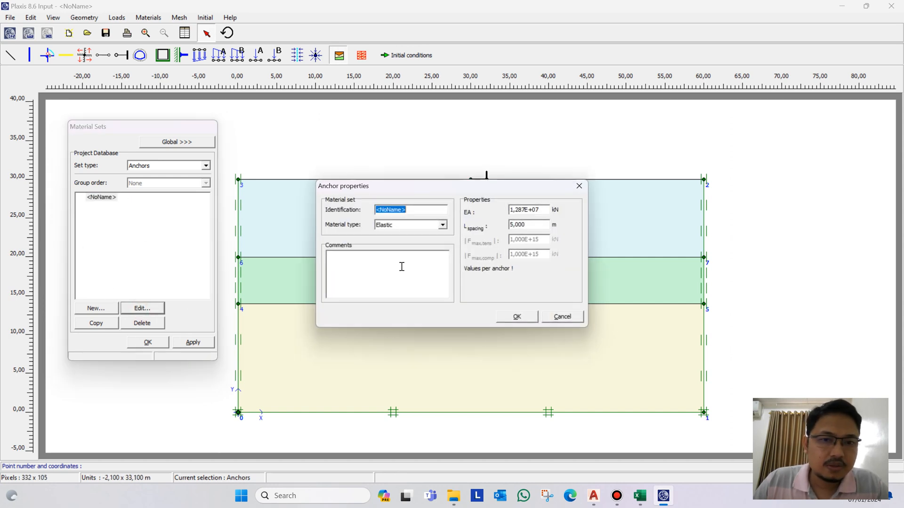
text(F)
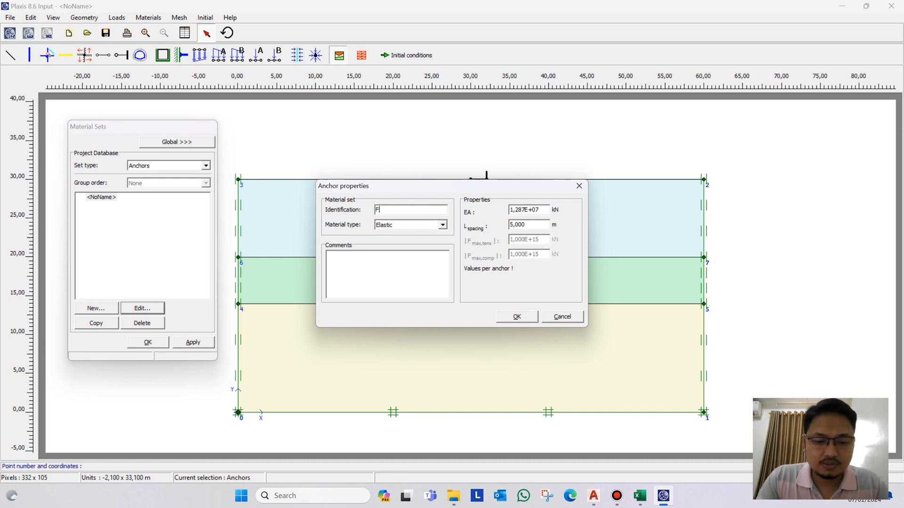
text(ix Anchor)
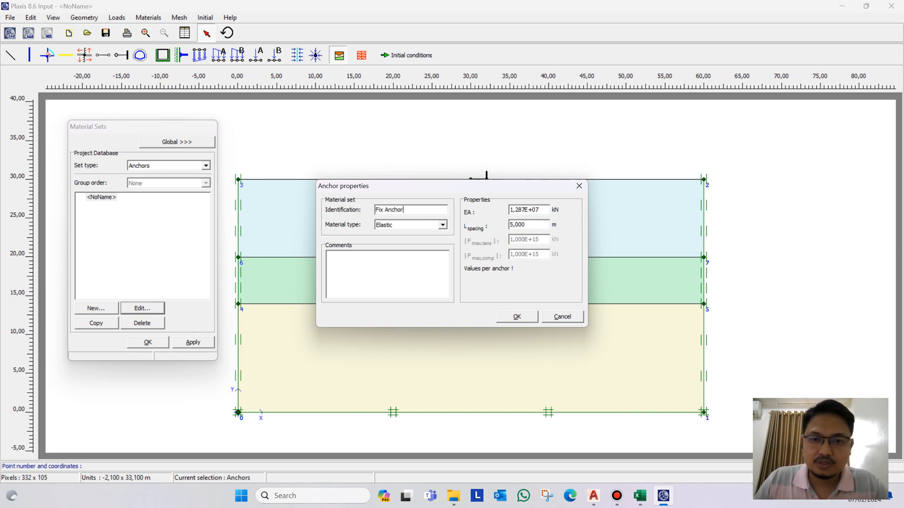
click(517, 317)
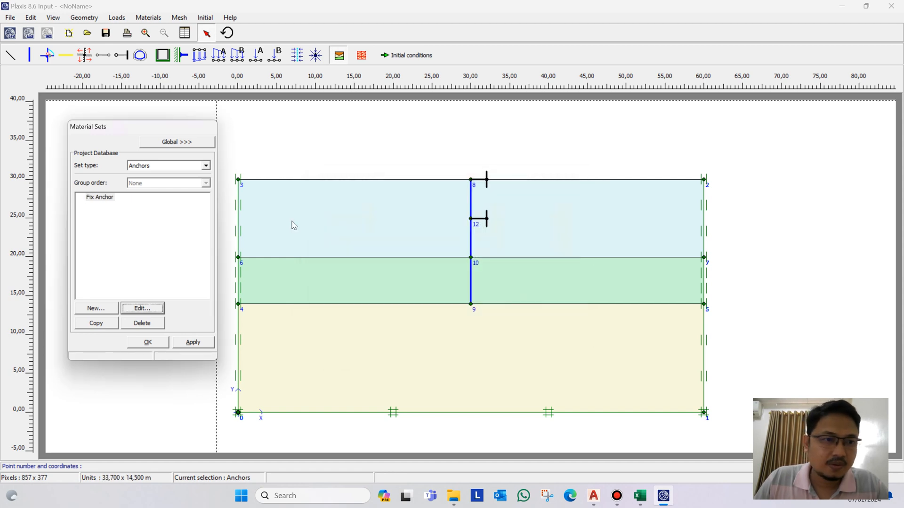
click(146, 342)
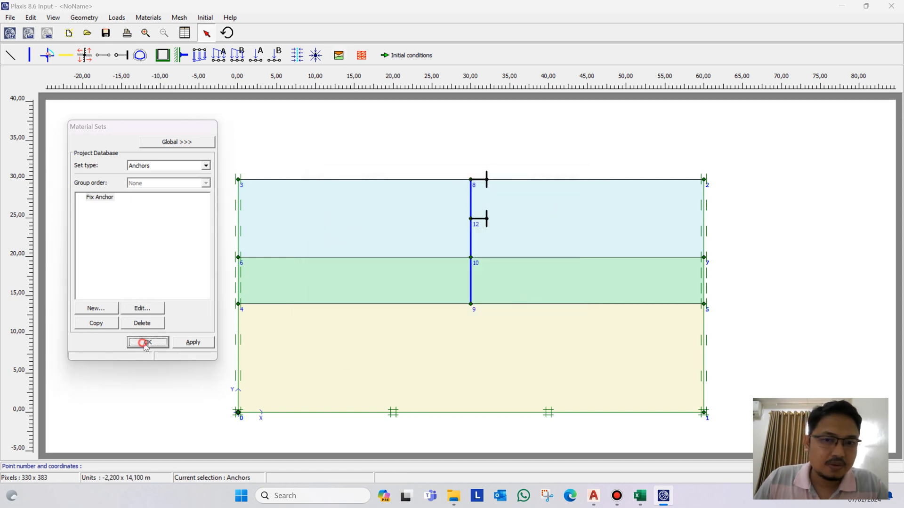
Generate the finite element mesh and return from the mesh preview to the input model
click(361, 56)
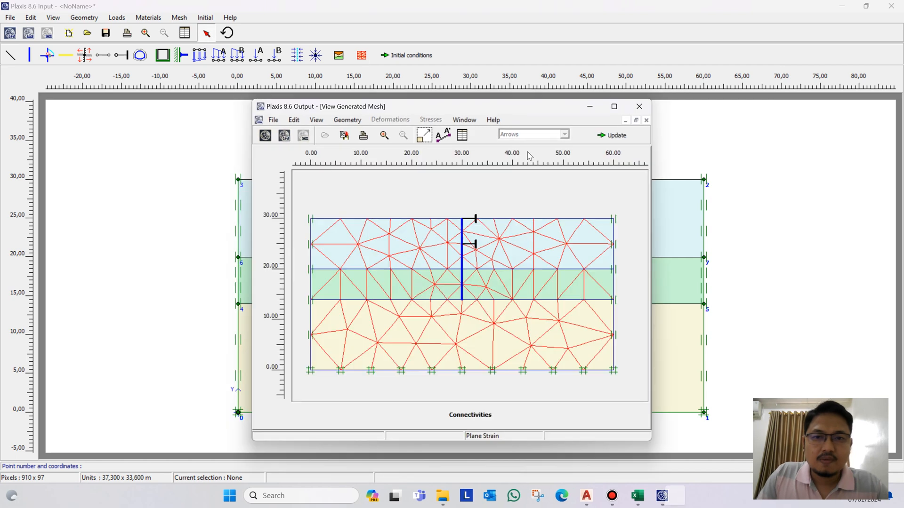
click(618, 139)
Bring up the mesh coarseness and refinement options for the model
click(150, 18)
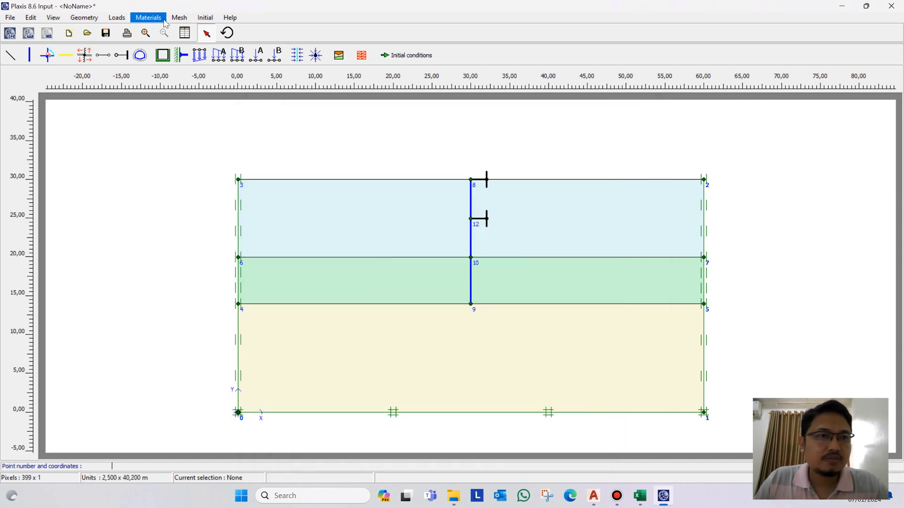
mouse_move(184, 21)
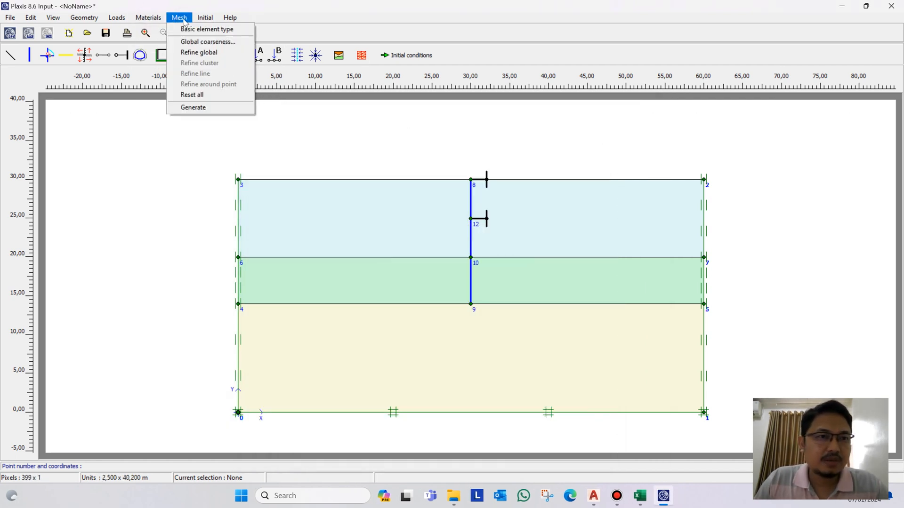
Change the global element distribution, generate the finite element mesh and return to the geometry model
click(208, 41)
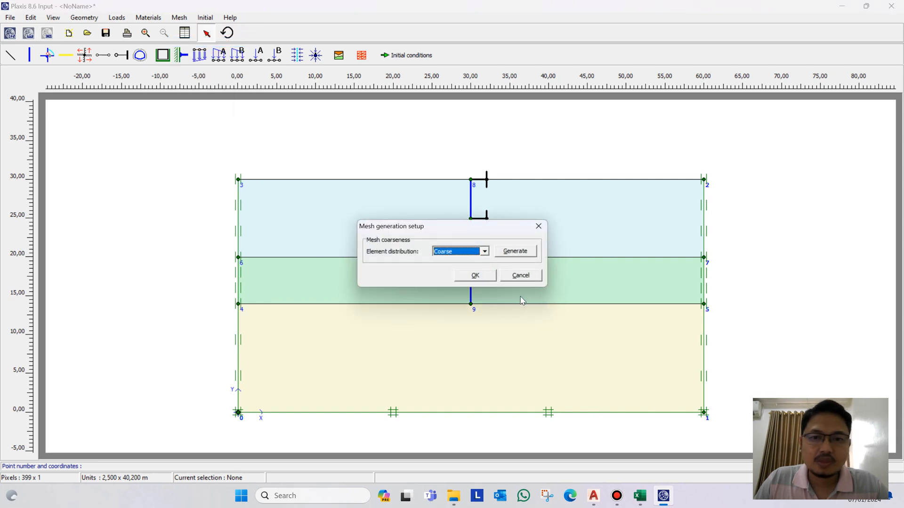
click(484, 251)
click(452, 281)
click(515, 251)
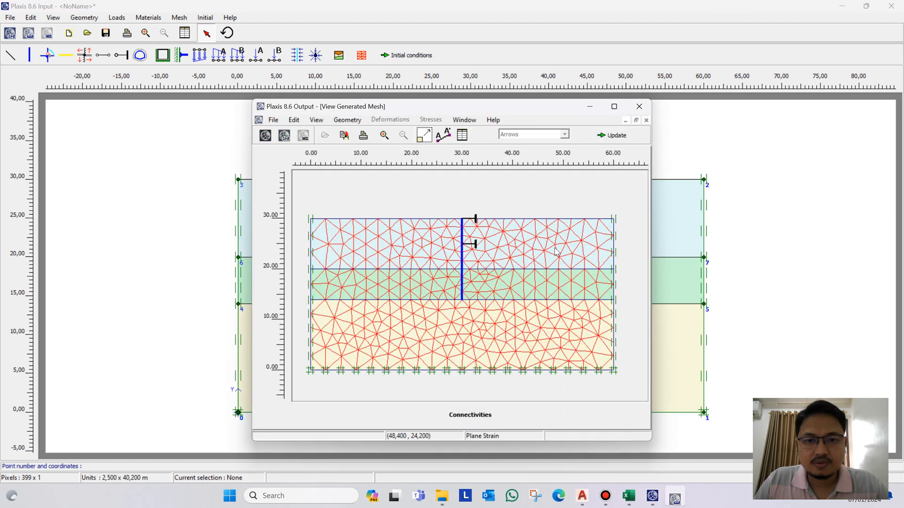
click(613, 135)
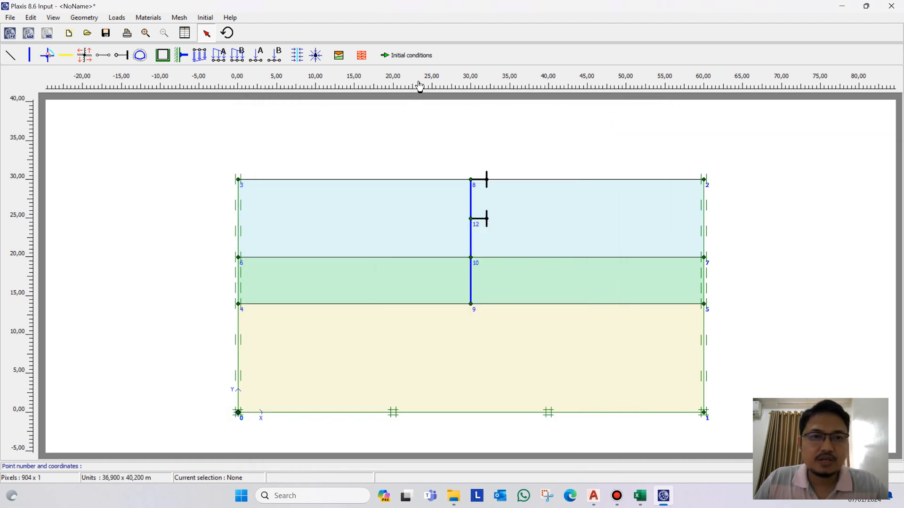
Enter the initial conditions with a water weight of 10 kN/m³ and draw the general phreatic level from (0, 20) to (60, 20)
click(408, 56)
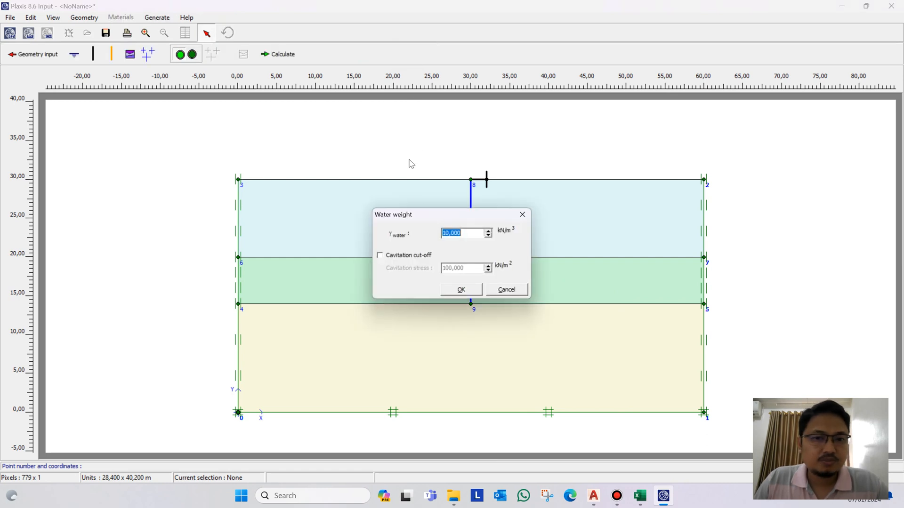
click(462, 289)
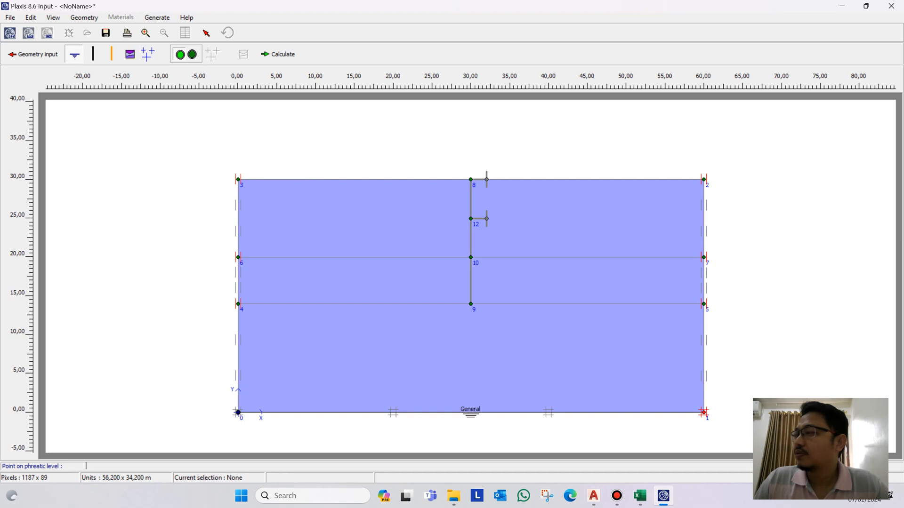
key(alt+Tab)
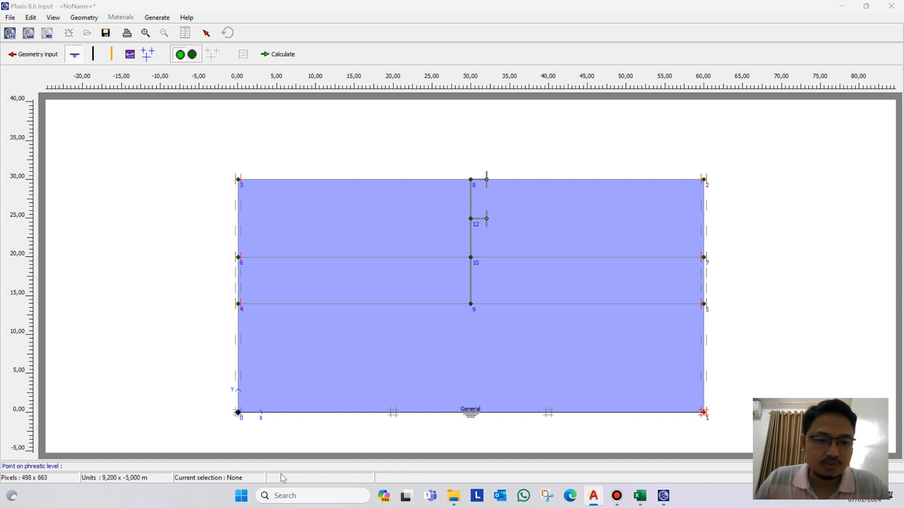
click(130, 465)
text(0 20)
key(Return)
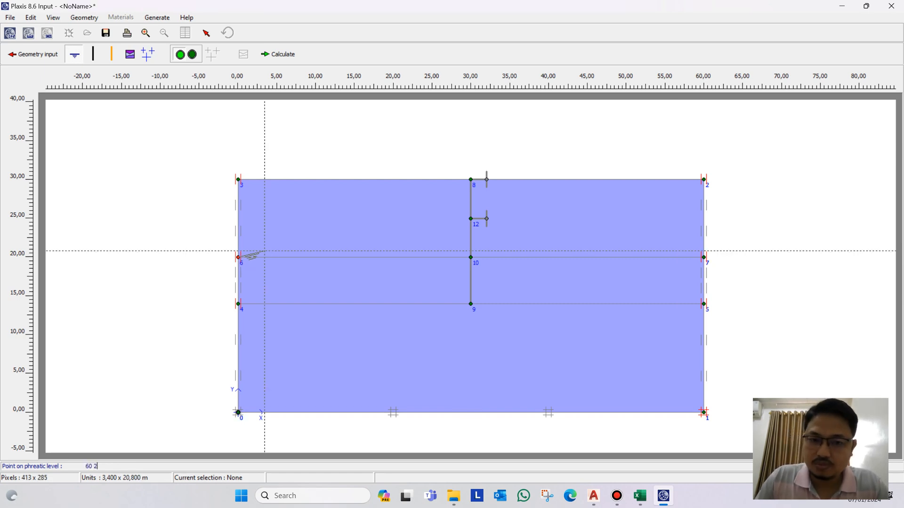
text(60 20)
key(Return)
right_click(787, 227)
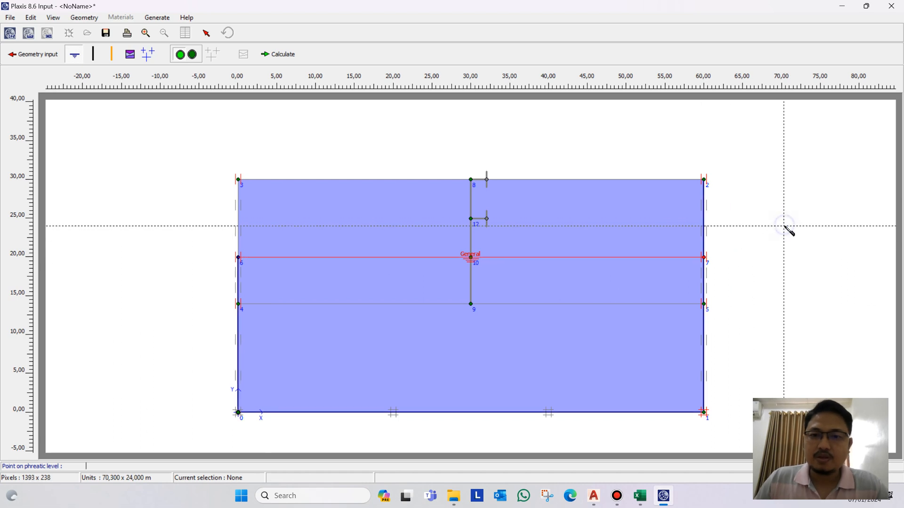
click(207, 33)
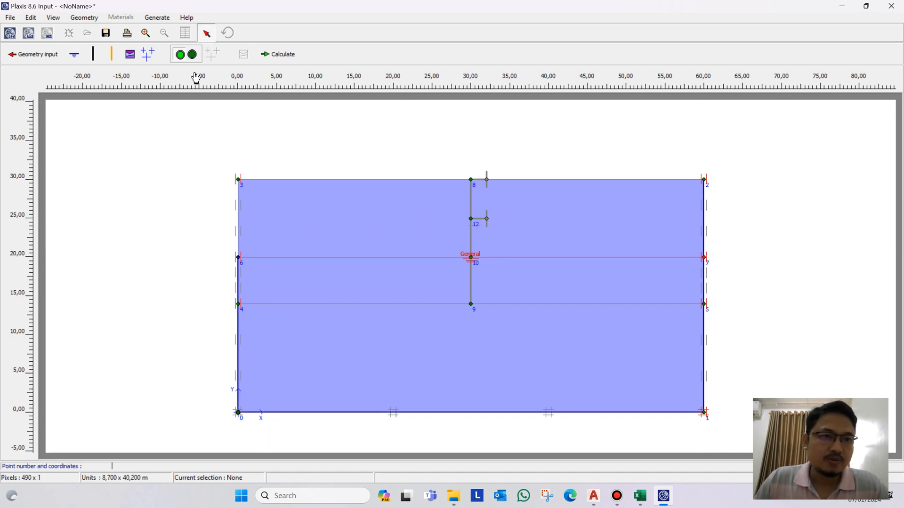
Generate the initial water pressures from the phreatic level and accept the pore pressure result
click(146, 58)
click(483, 302)
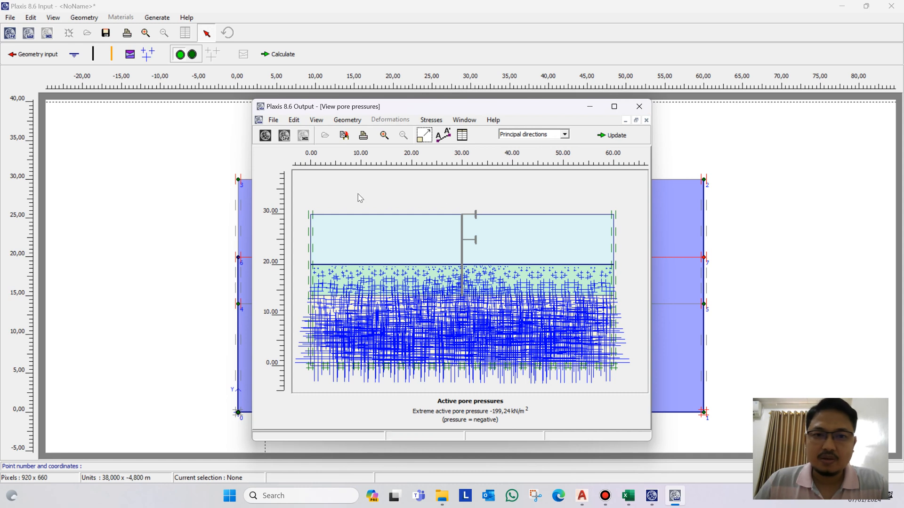
click(608, 138)
Switch to the initial geometry configuration and generate the initial soil stresses with the K0-procedure, keeping ΣM-weight at 1
click(193, 54)
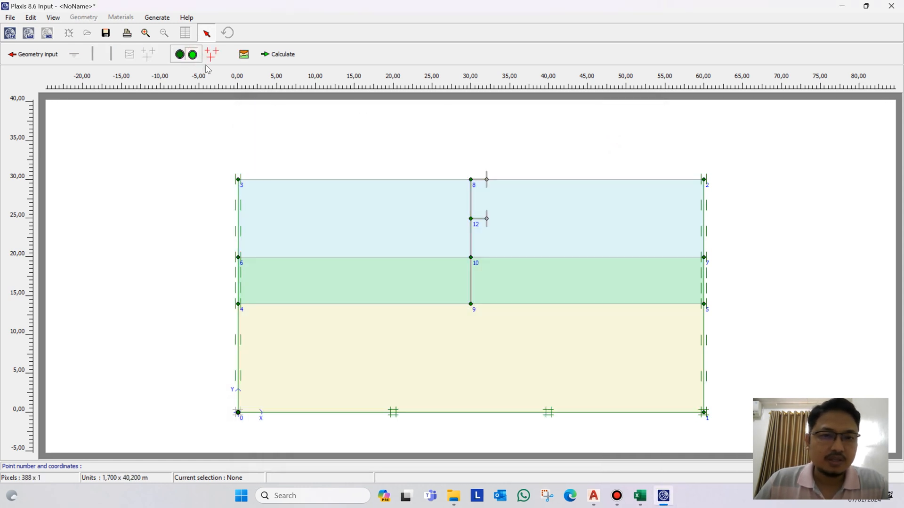
click(212, 55)
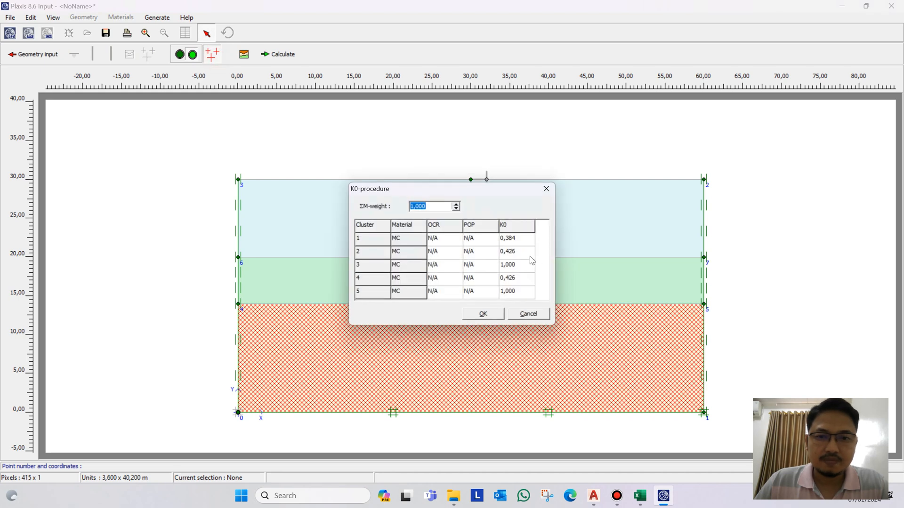
click(473, 315)
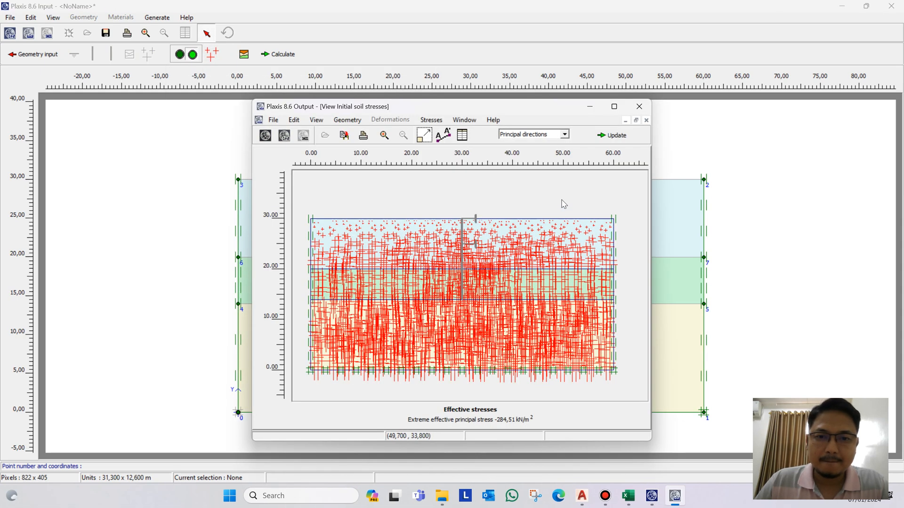
click(610, 138)
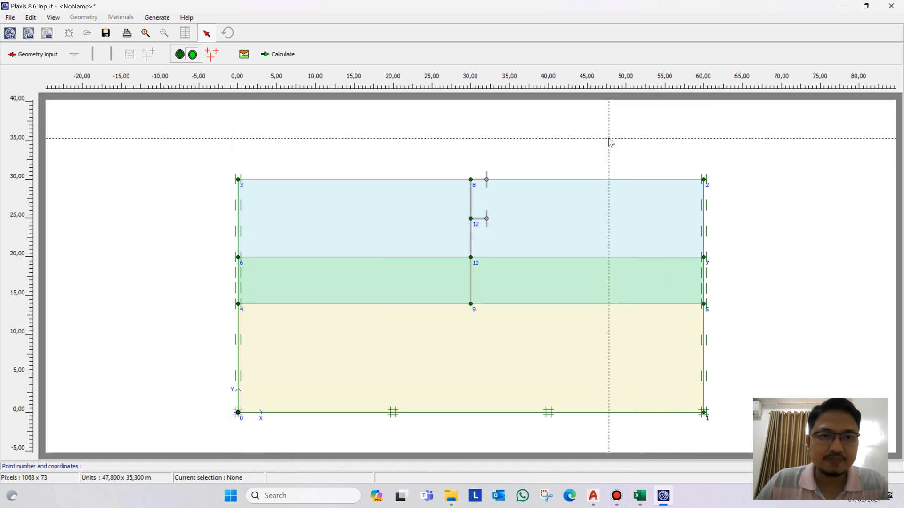
Proceed to the calculations, saving the project as "Galian dalam plus Sttrut" in the Pemodelan Galian Dalam folder
click(285, 56)
click(417, 259)
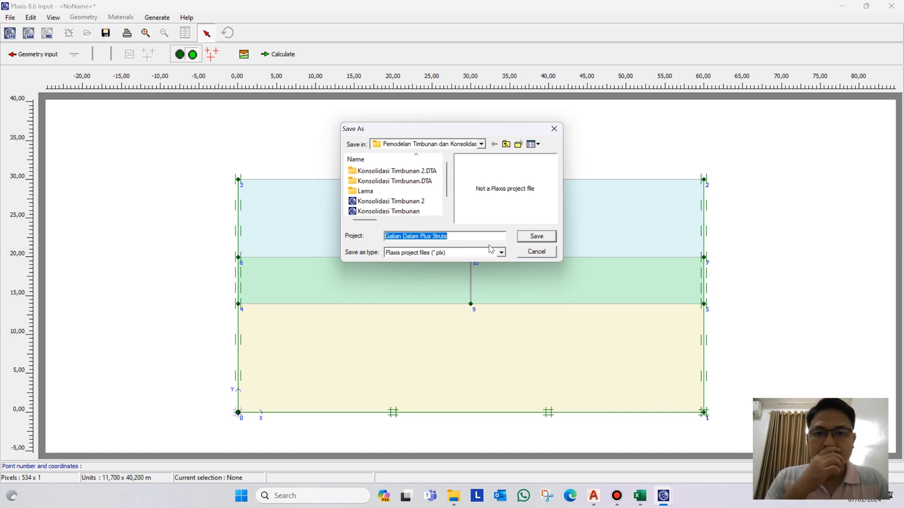
text(G)
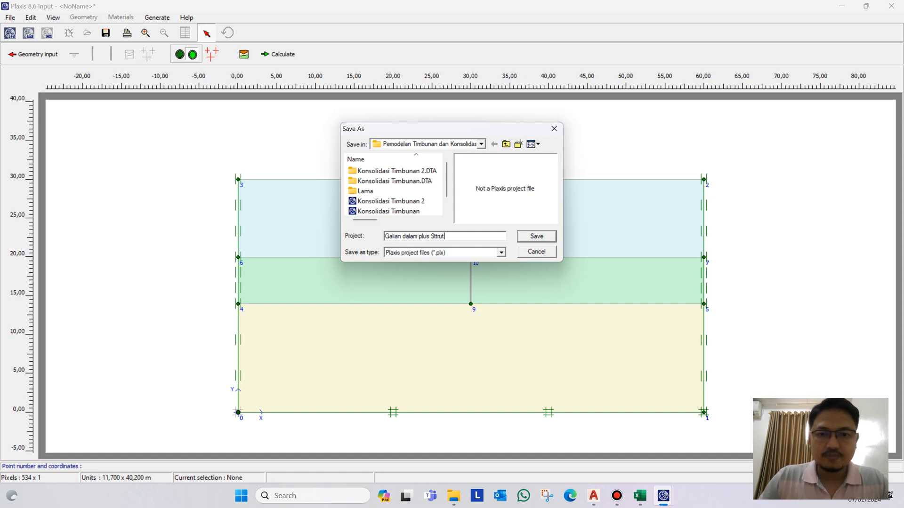
click(506, 144)
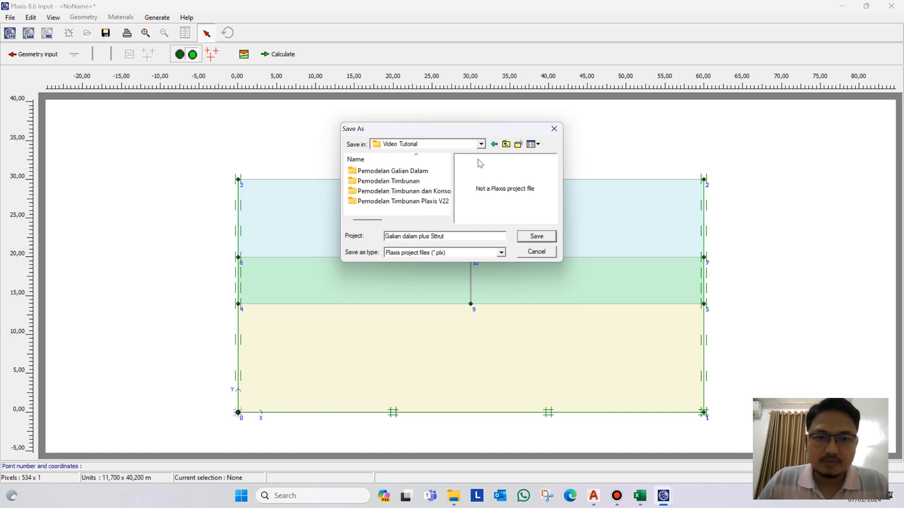
double_click(411, 172)
click(535, 239)
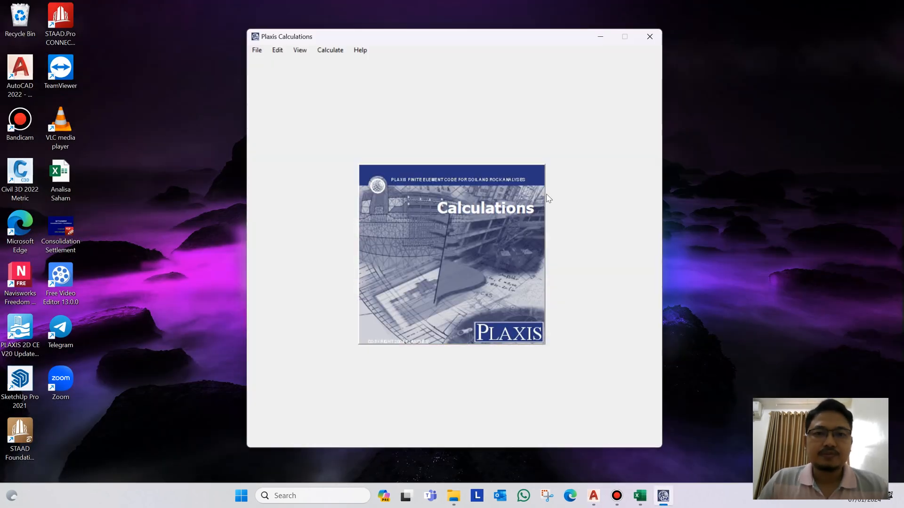
click(533, 285)
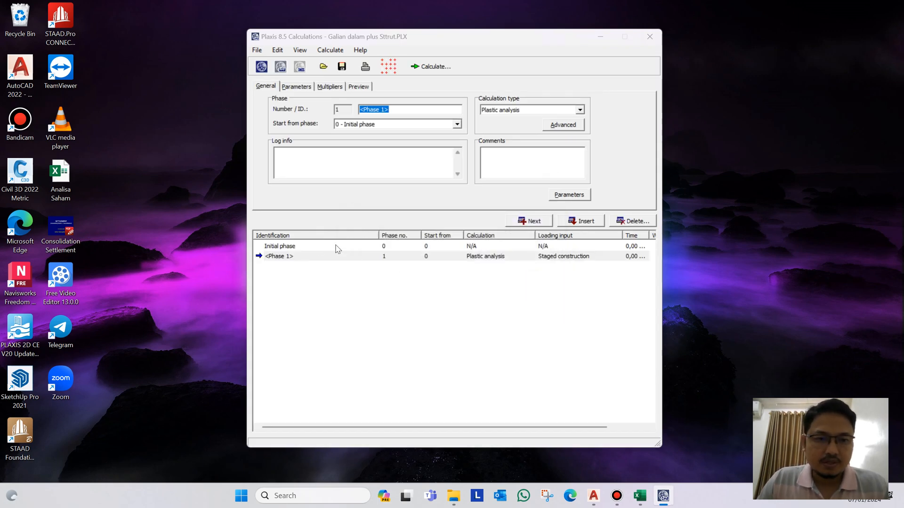
Define Phase 1 as staged construction from the initial phase, accepting the existing geometry with the wall and struts inactive
click(303, 258)
click(570, 195)
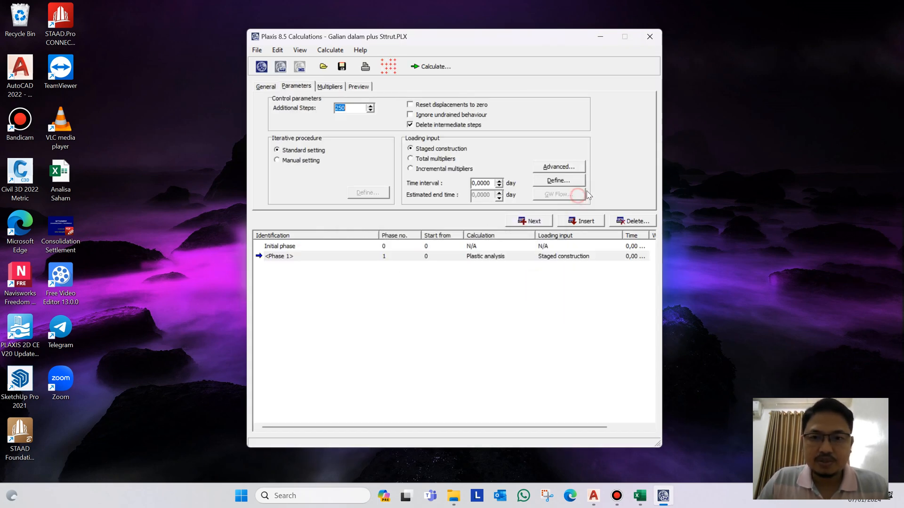
click(568, 181)
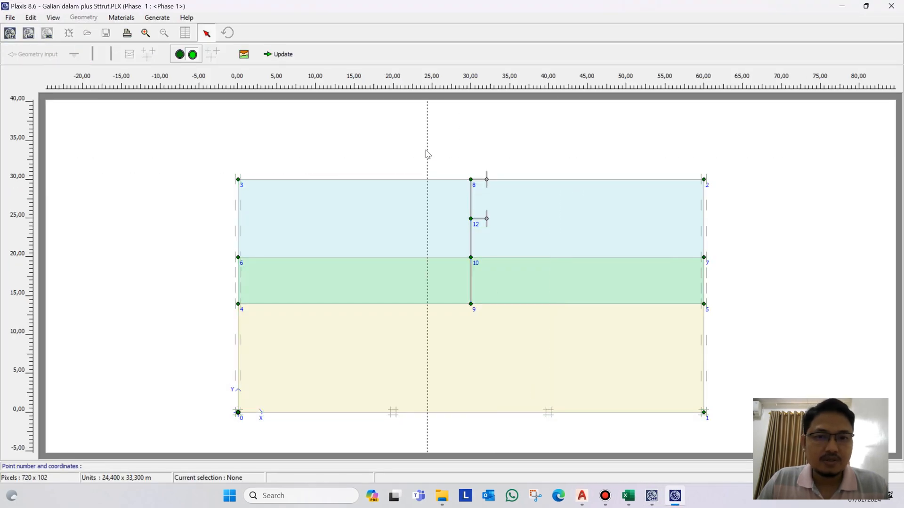
click(281, 55)
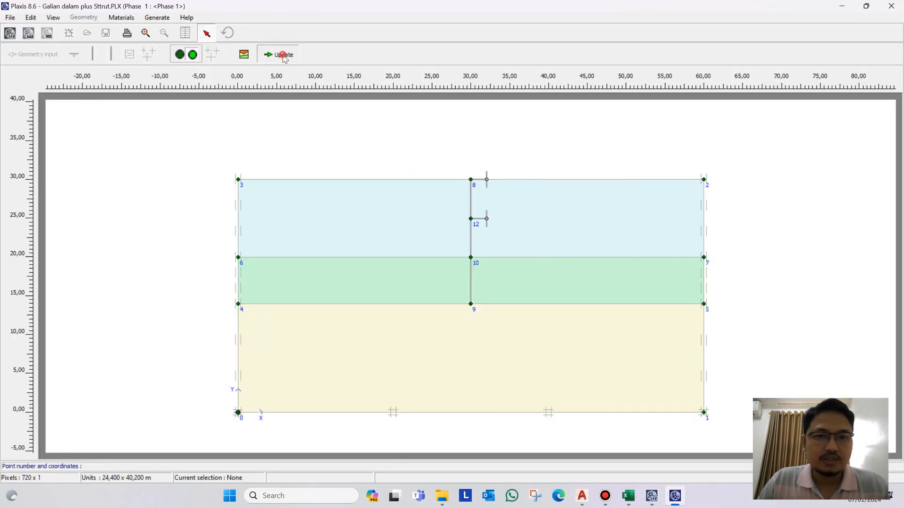
Add Phase 2 named "Rreset Displacement to Zero" and enable resetting displacements to zero for it
click(534, 221)
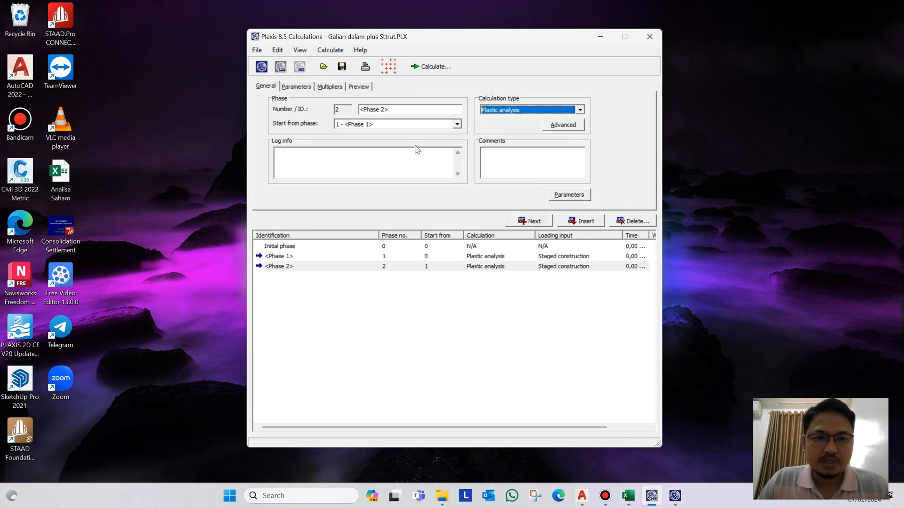
drag(396, 112, 302, 113)
text(Rreset Displacement to Zero)
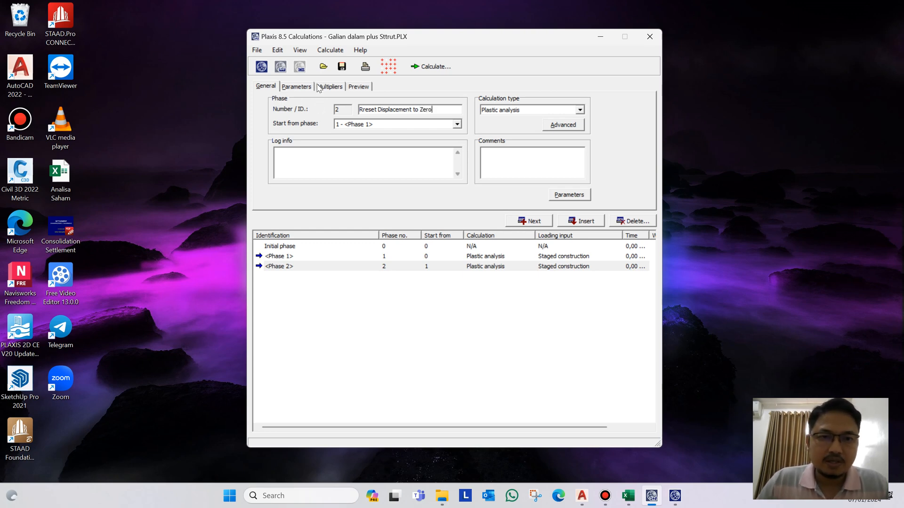
click(302, 86)
click(410, 105)
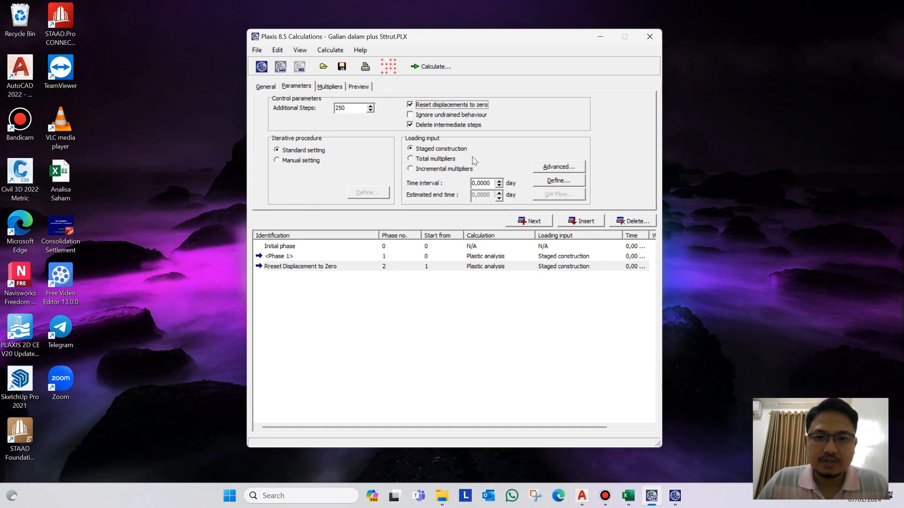
Add Phase 3 after the displacement reset phase and name it "Install Diafragma Wall"
click(533, 223)
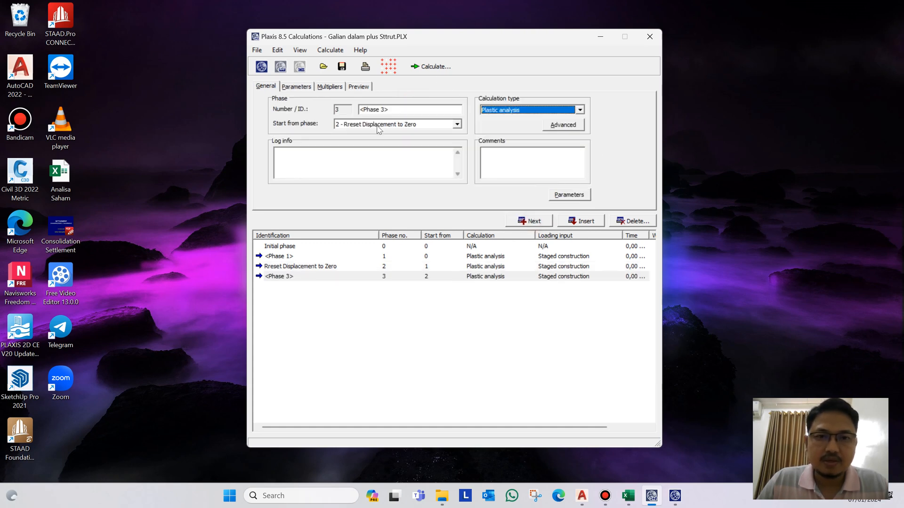
drag(398, 110, 360, 107)
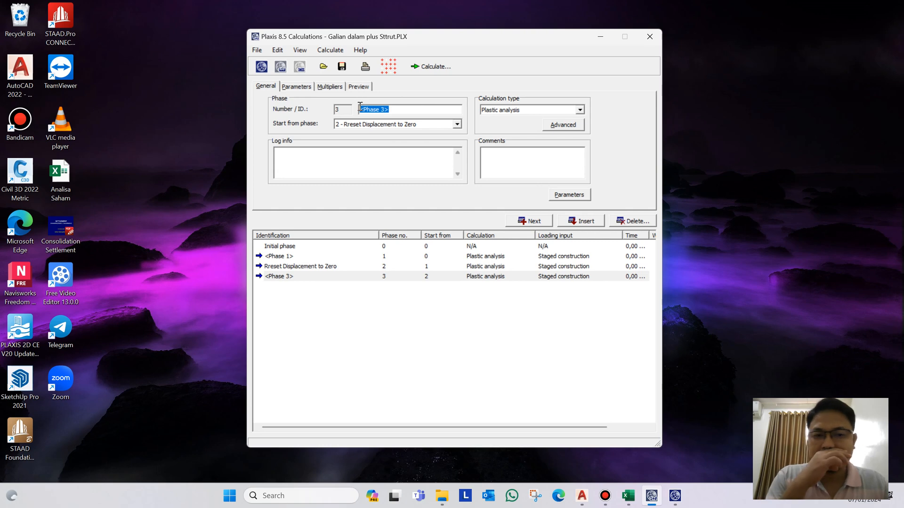
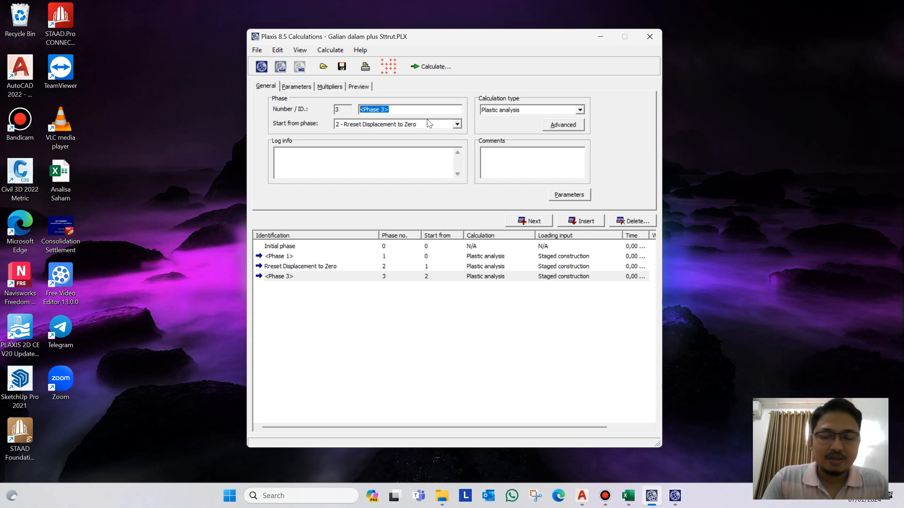
text(Install Diafragma Wall)
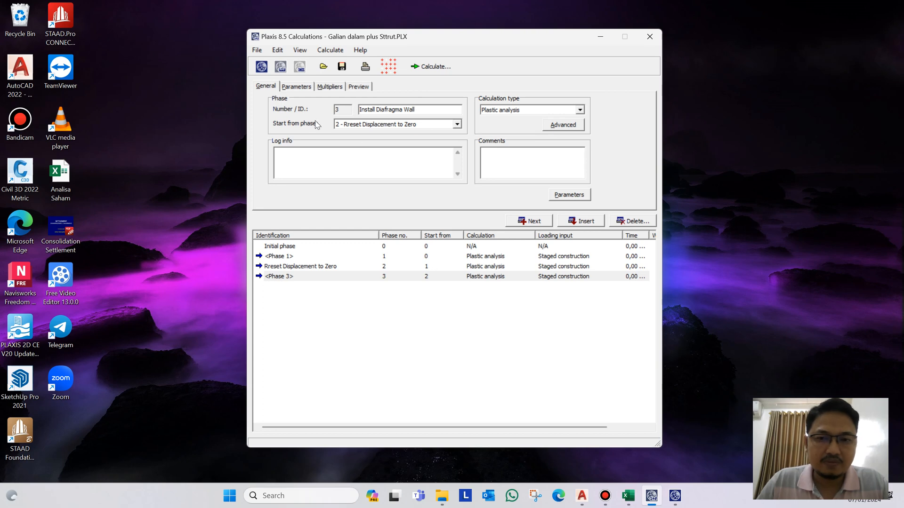
Activate the vertical diaphragm wall plate in the staged construction of Phase 3 and update the phase
click(291, 87)
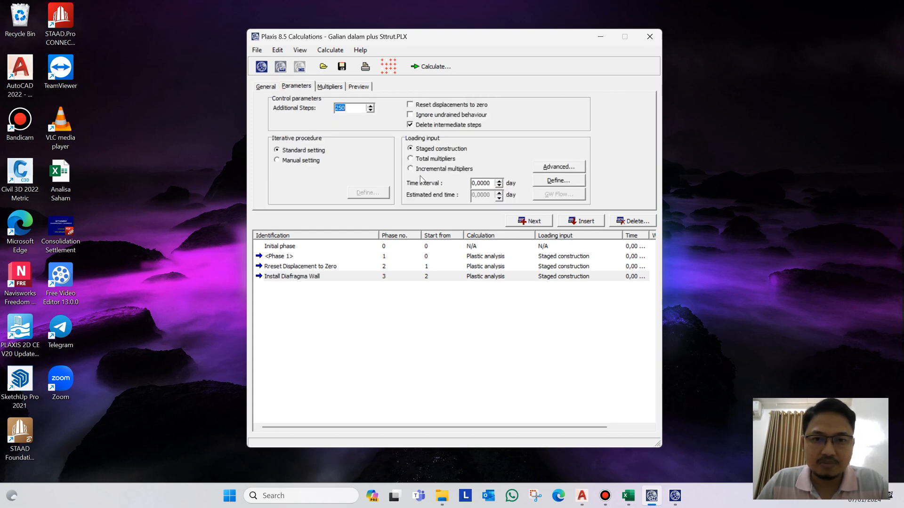
click(558, 181)
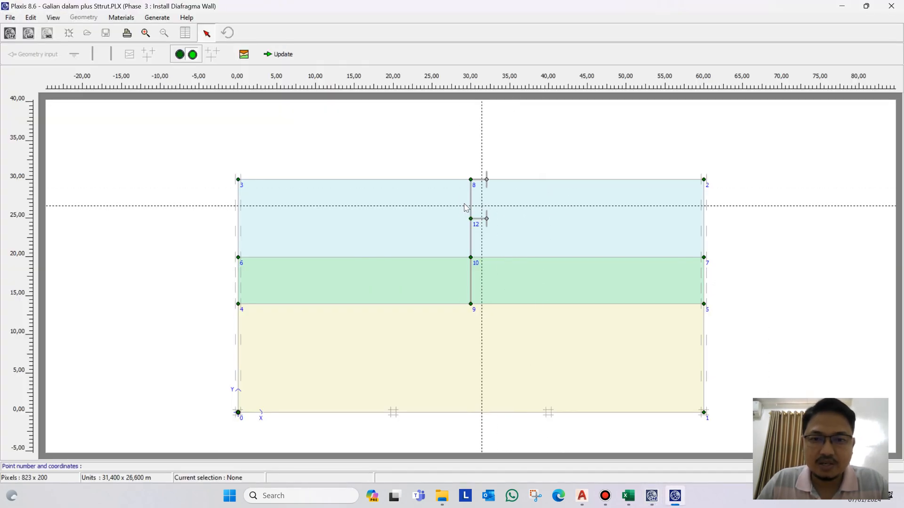
click(472, 202)
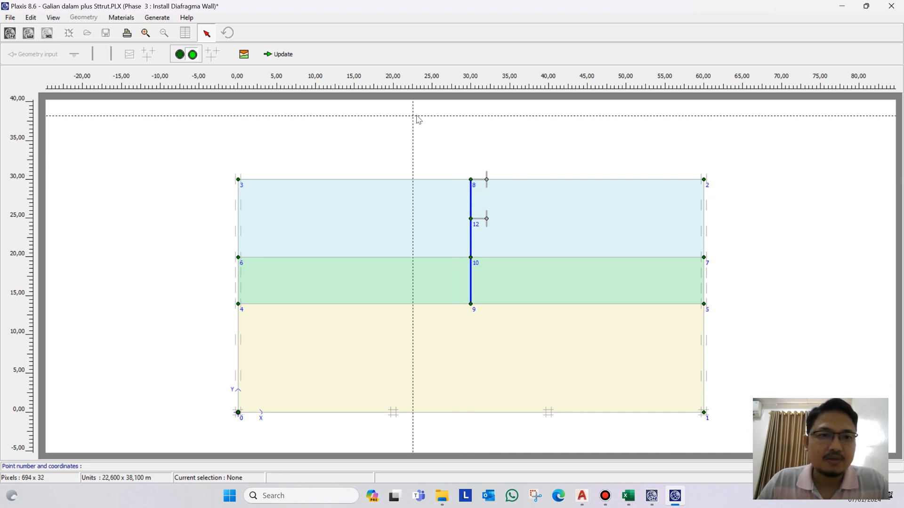
click(284, 54)
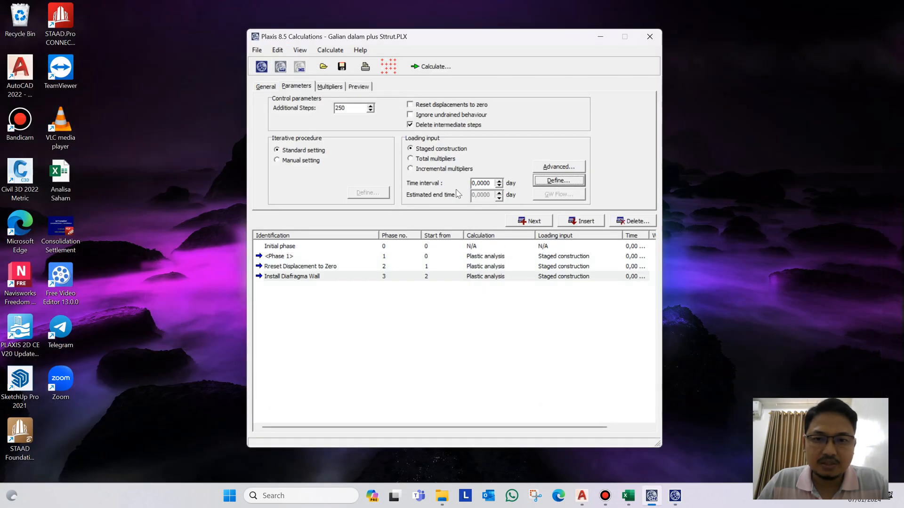
Add Phase 4 after the wall installation phase and name it "Install Strut 1"
click(528, 221)
click(399, 106)
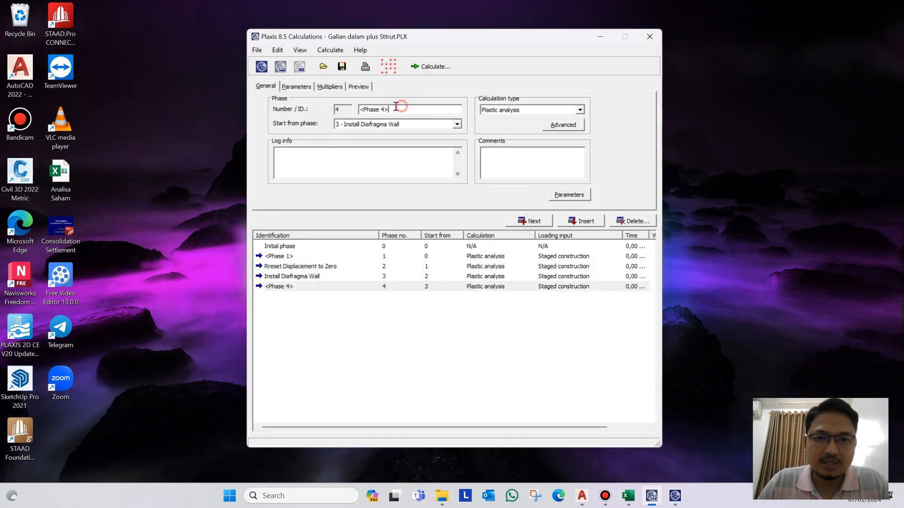
drag(399, 107, 343, 105)
text(Install Strut 1)
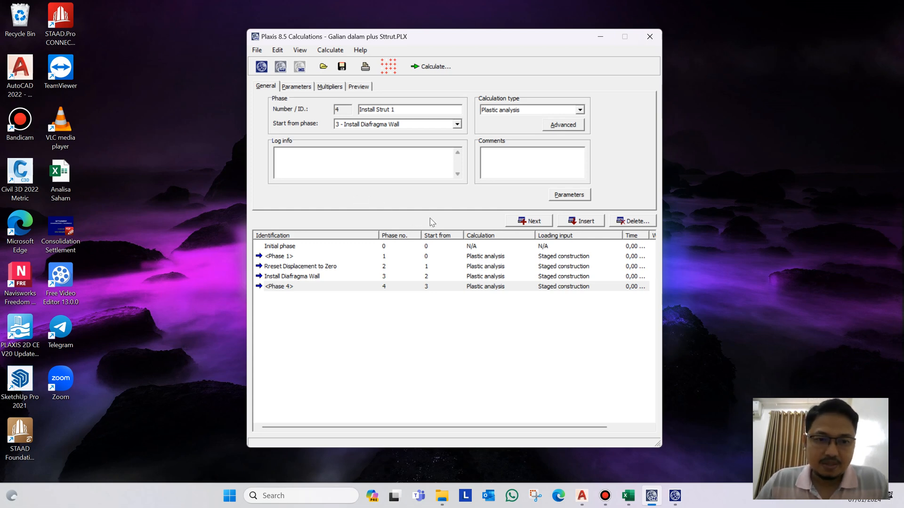
Activate the upper fixed-end anchor strut at the wall top in the staged construction of Phase 4 and update the phase
click(569, 194)
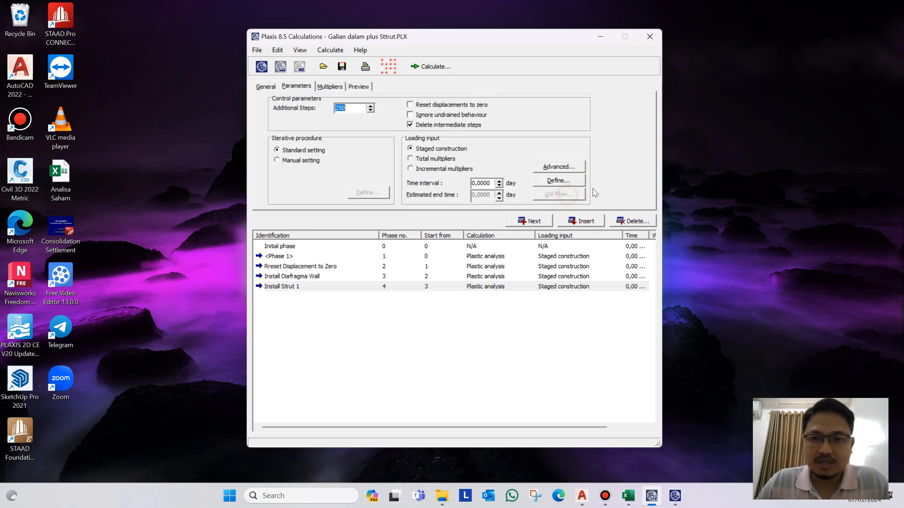
click(561, 182)
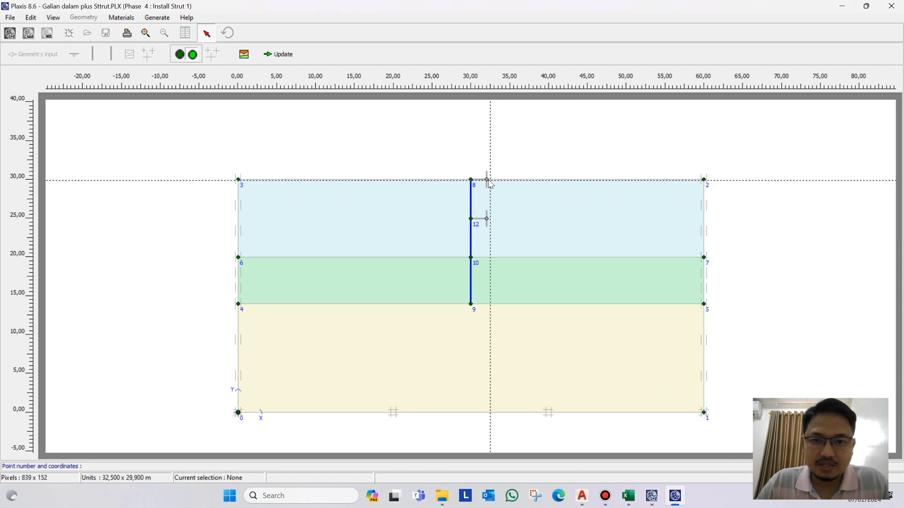
click(482, 180)
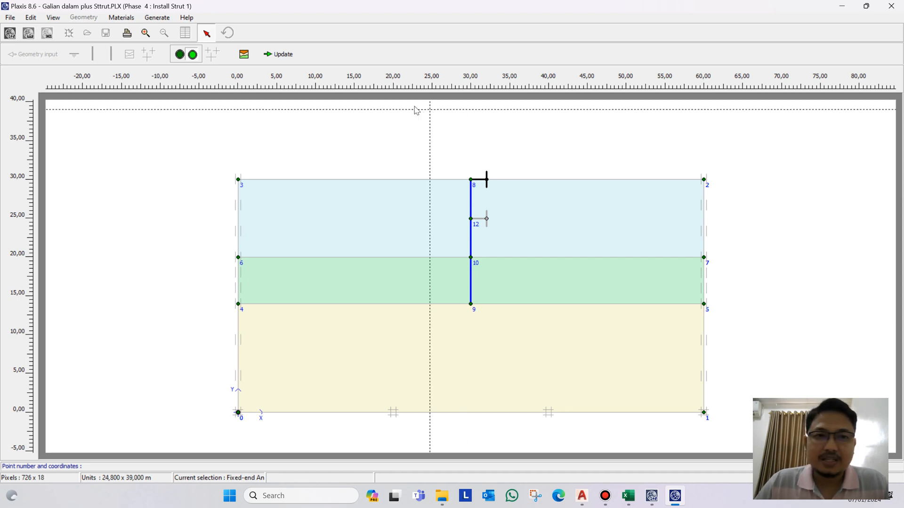
click(290, 56)
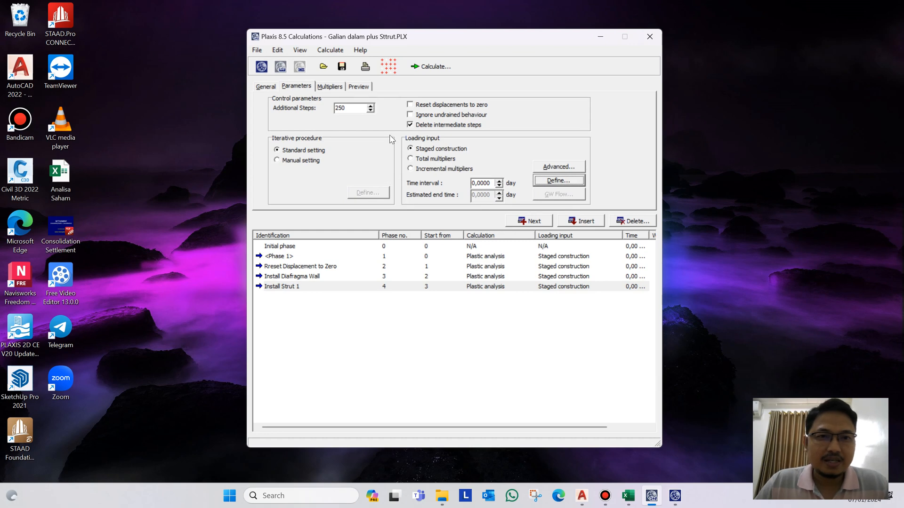
Return to the Plaxis Input program and open the existing project Galian dalam plus Sttrut.PLX
click(259, 69)
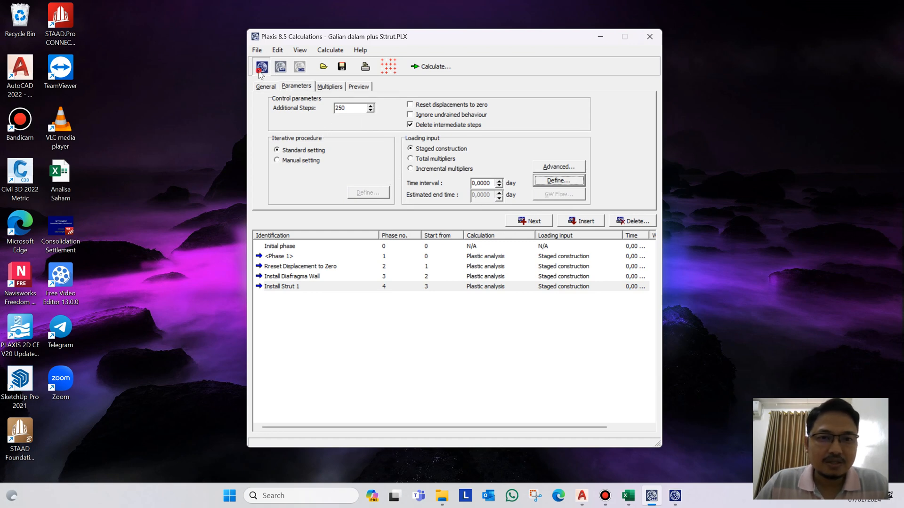
click(425, 281)
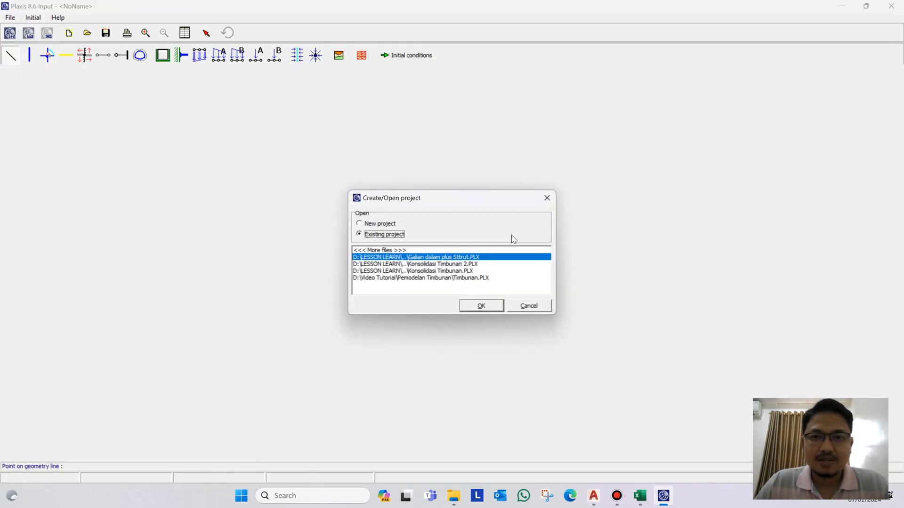
click(493, 307)
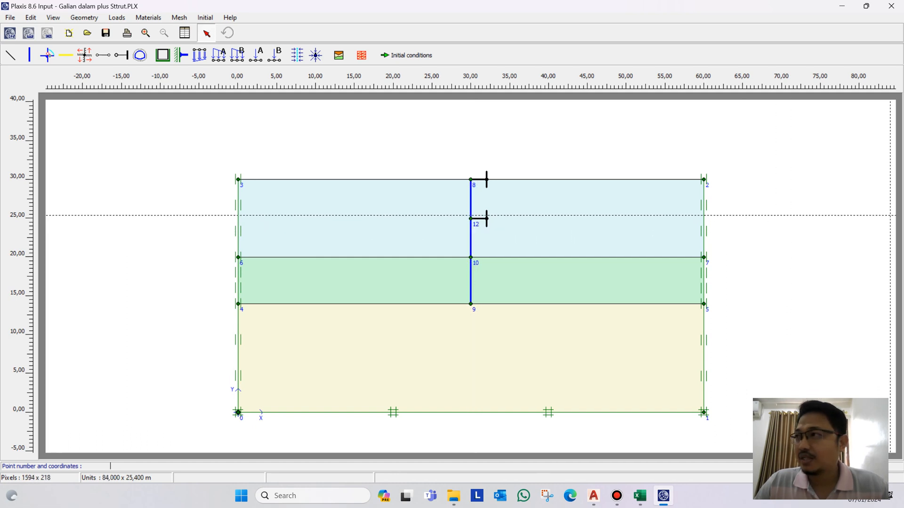
Switch to the AutoCAD drawing Tutorial Galian Dalam and offset the ground surface line 6 units downward
click(593, 496)
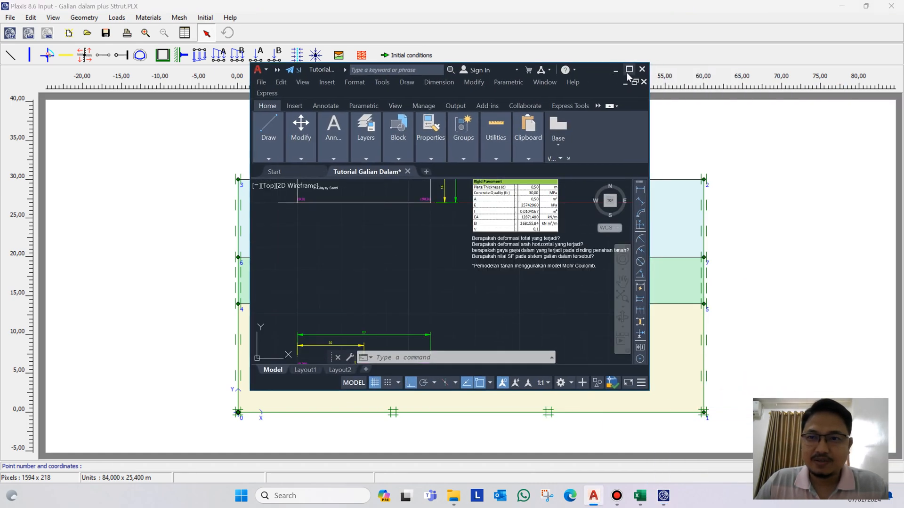
click(629, 70)
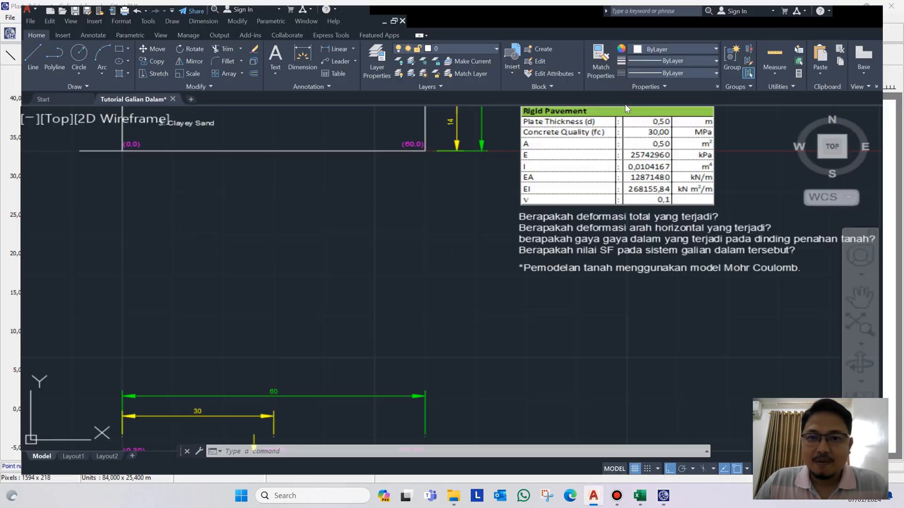
scroll(376, 161, up, 8)
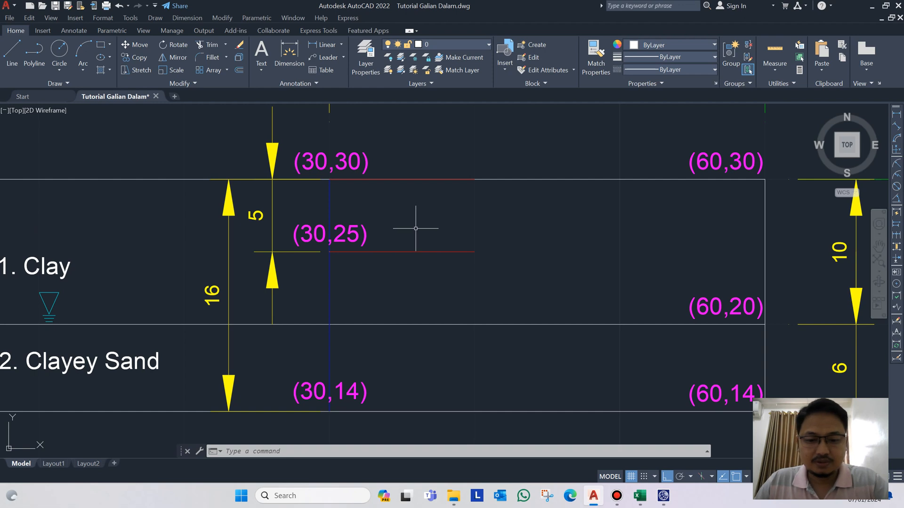
text(o)
key(Return)
text(6)
key(Return)
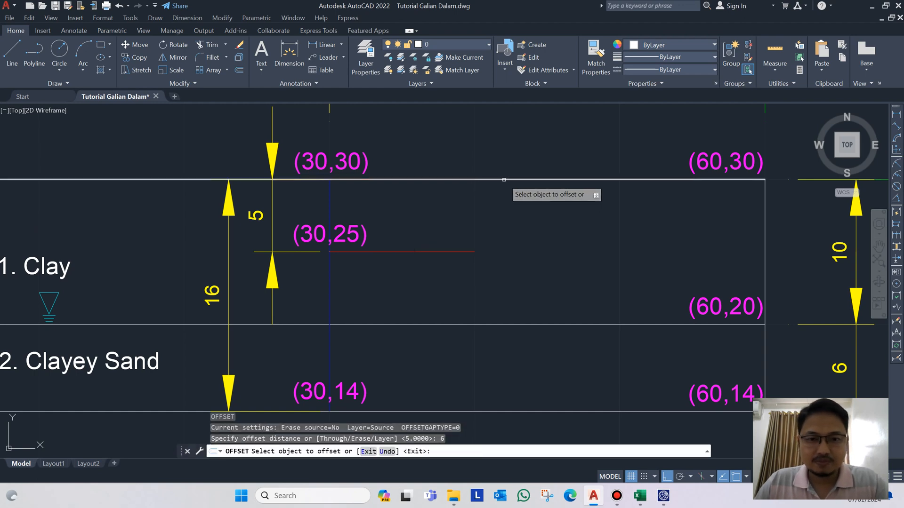
click(504, 182)
click(527, 264)
key(Return)
Trim the offset line at the diaphragm wall and erase its part on the unexcavated side, beside the Clay label
text(tr)
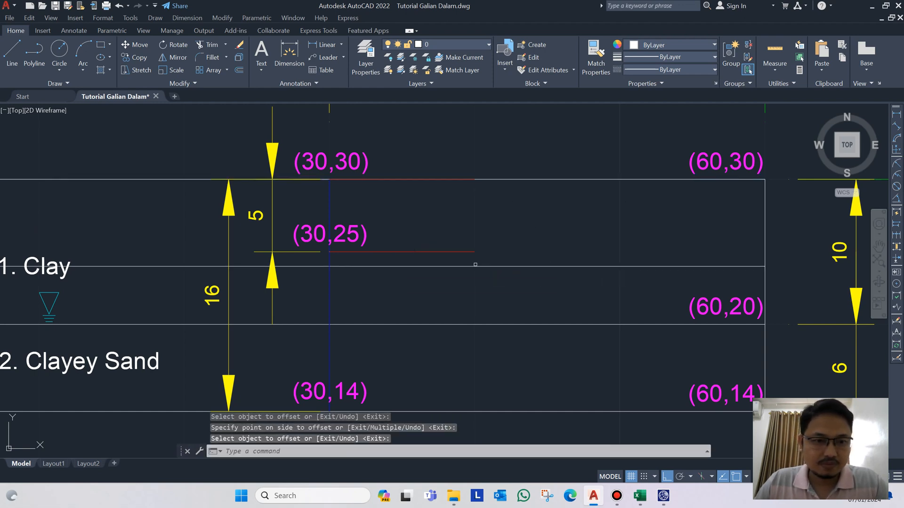
key(Return)
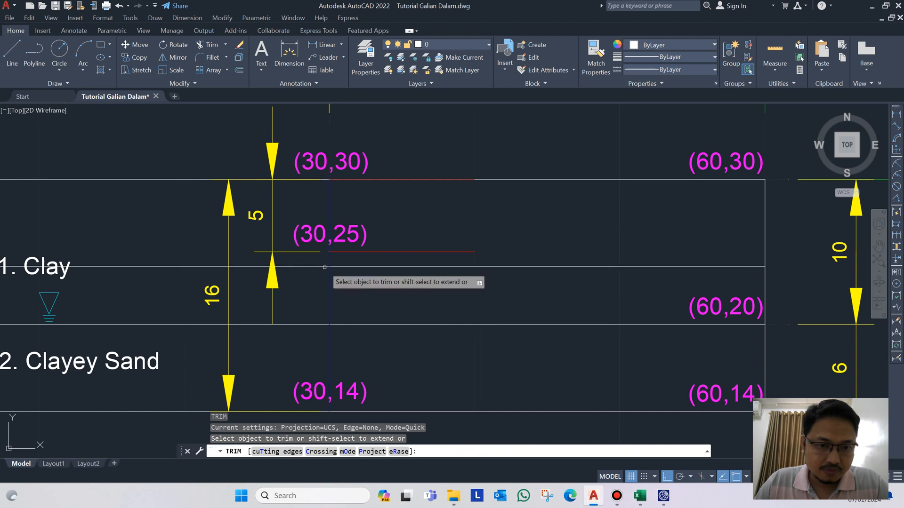
click(320, 267)
key(Return)
click(231, 282)
click(127, 238)
key(Delete)
Copy the (30,25) coordinate label to just below the trimmed excavation line at the wall
scroll(493, 247, down, 4)
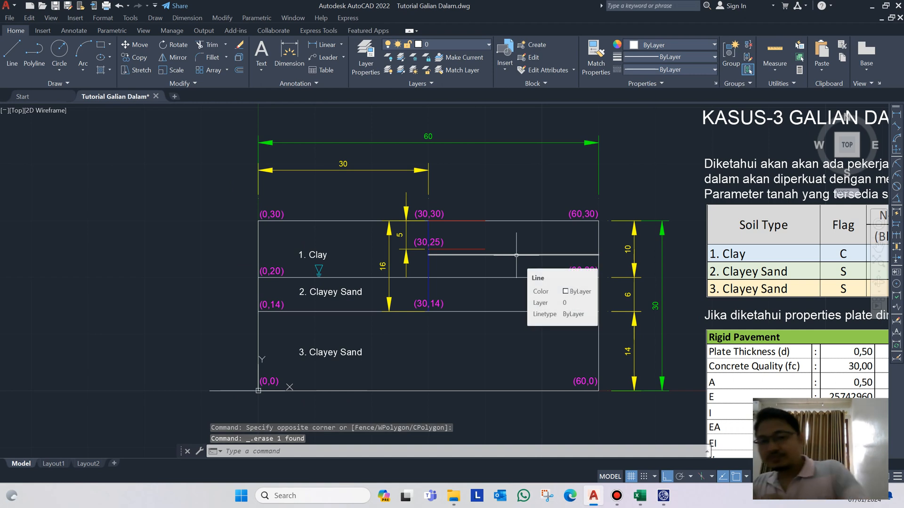
scroll(519, 243, up, 2)
scroll(519, 243, up, 2)
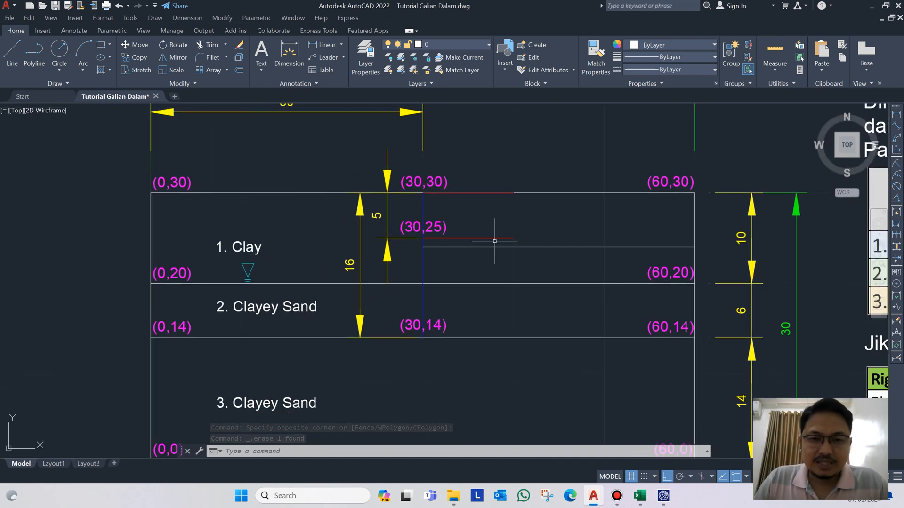
drag(431, 268, 427, 265)
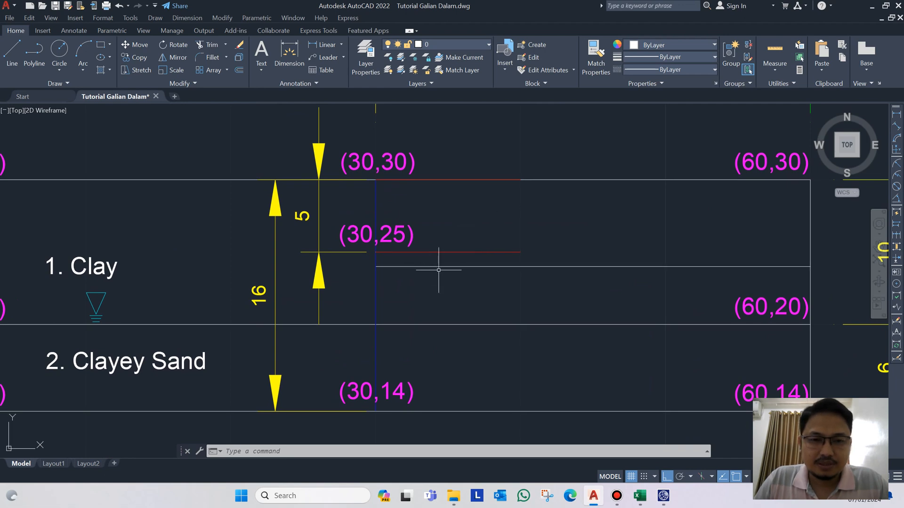
scroll(425, 255, up, 2)
text(co)
key(Return)
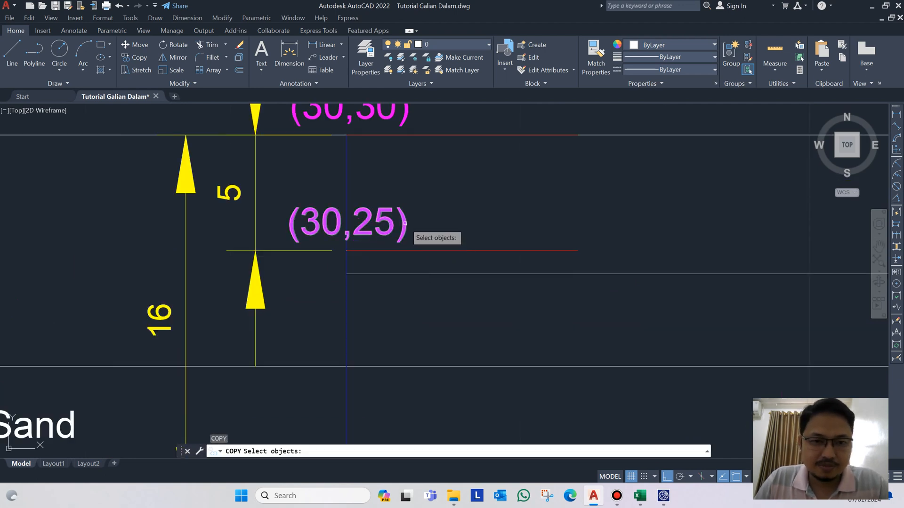
click(401, 226)
key(Return)
click(531, 203)
click(523, 274)
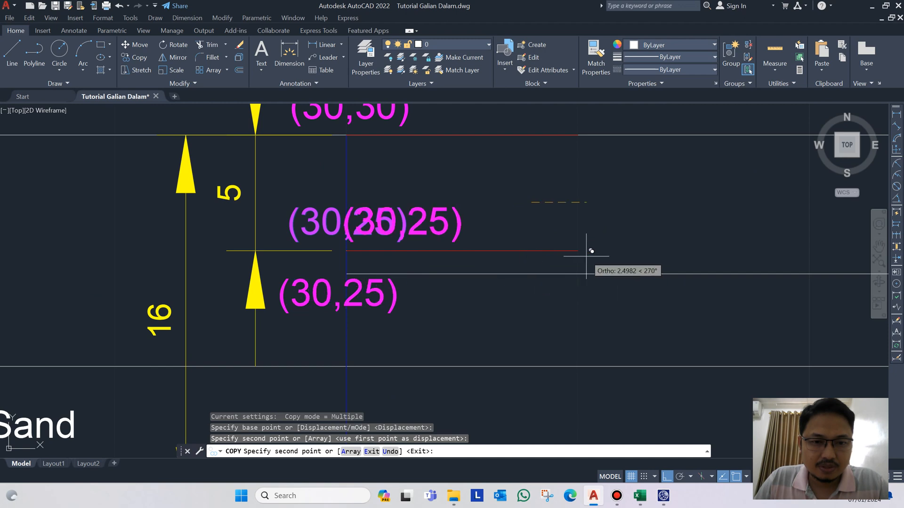
key(Return)
drag(471, 270, 494, 264)
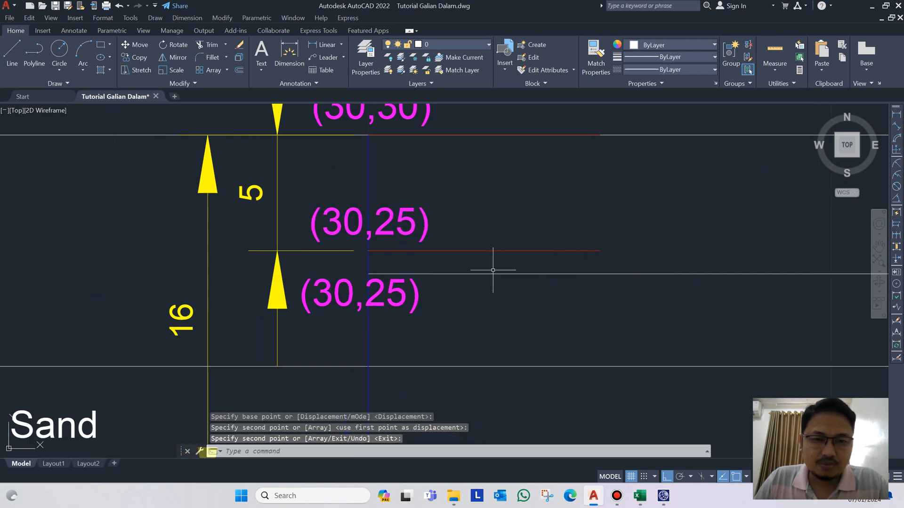
Change the copied coordinate label to (30,24)
double_click(407, 294)
key(BackSpace)
text(4)
click(545, 238)
scroll(582, 208, down, 6)
scroll(500, 234, up, 3)
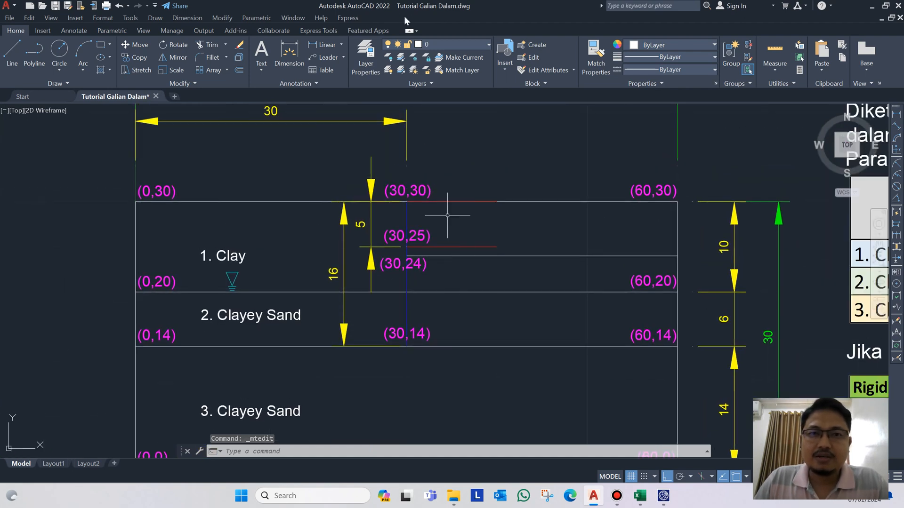
Switch back to Plaxis Input and draw a geometry line from (30, 24) at the wall to (60, 24) on the model boundary
drag(270, 7, 270, 0)
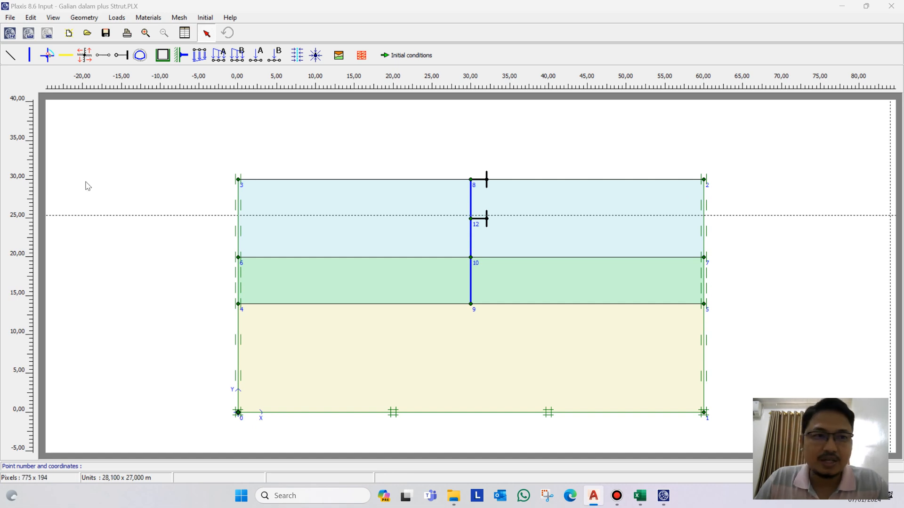
click(13, 56)
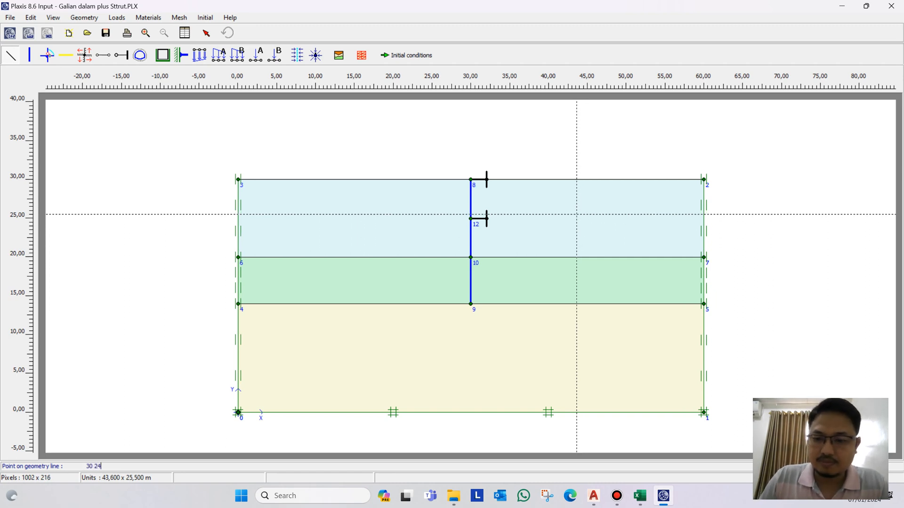
click(470, 226)
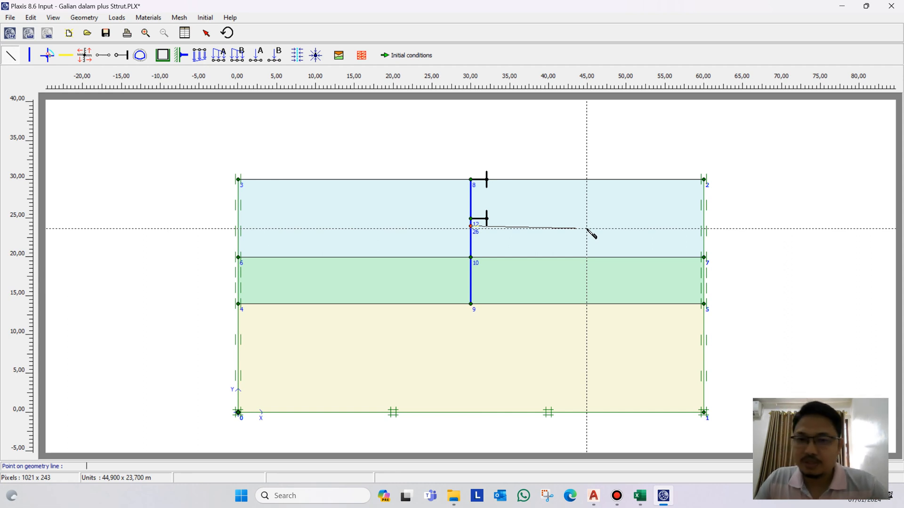
text(60 24)
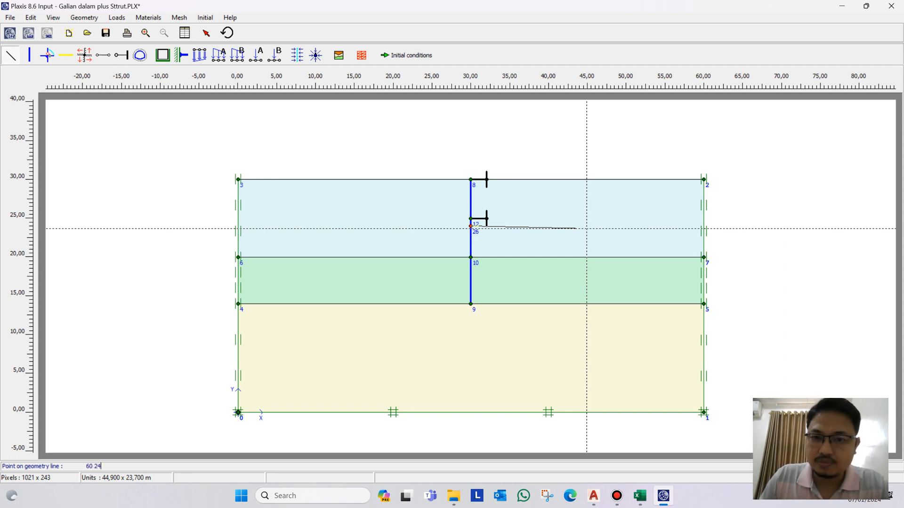
key(Return)
right_click(785, 193)
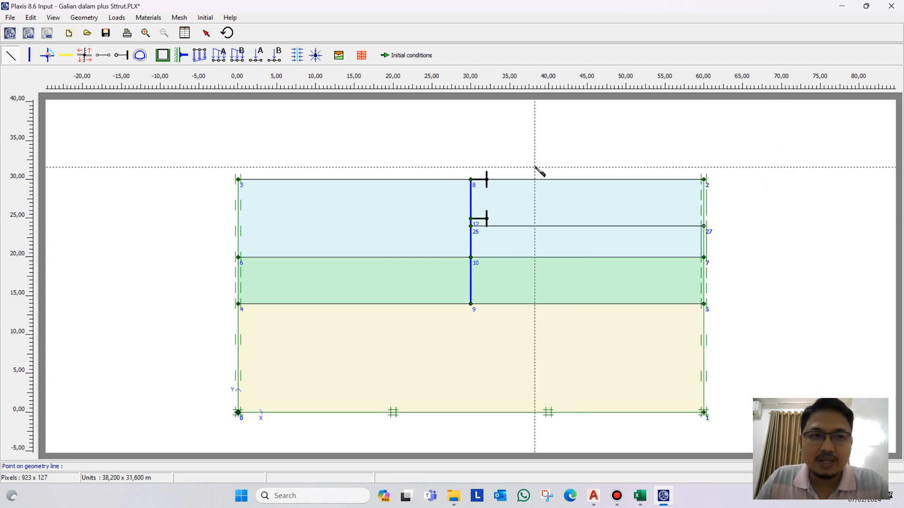
click(206, 32)
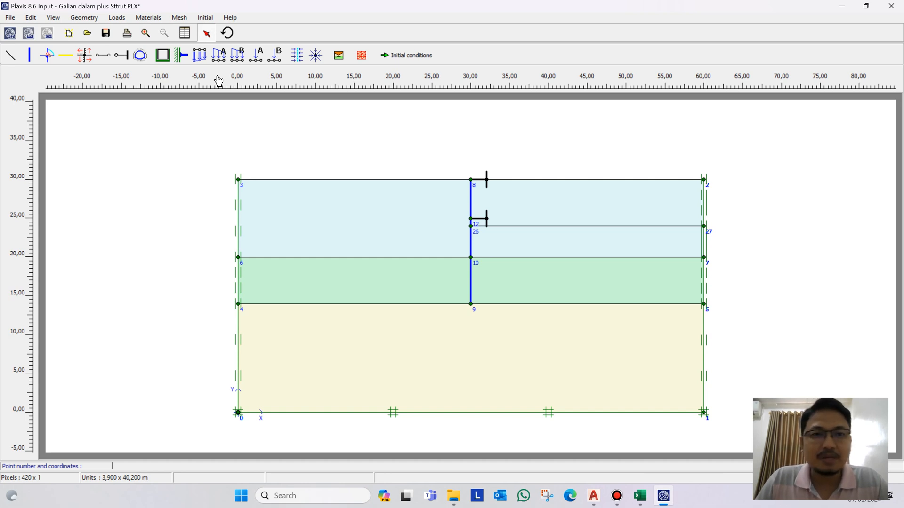
Regenerate the finite element mesh for the changed geometry, accept the phase reset, and update the model
click(361, 55)
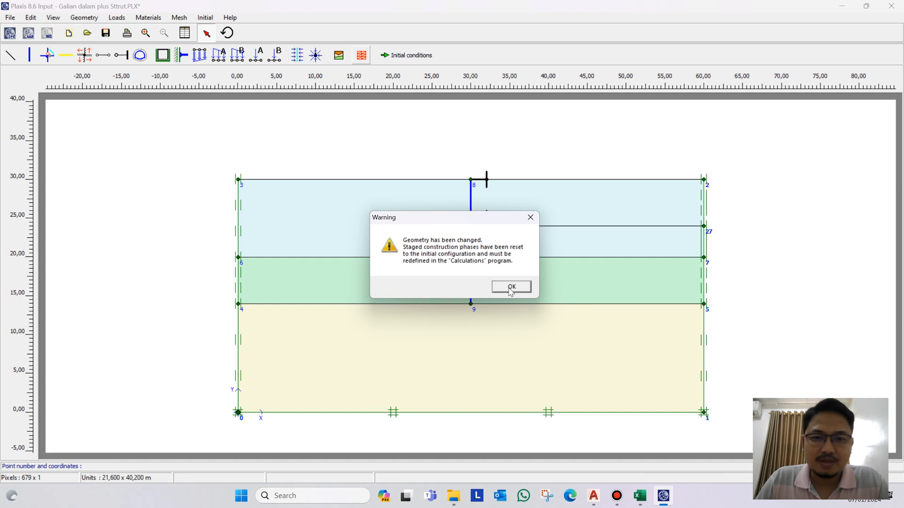
click(510, 287)
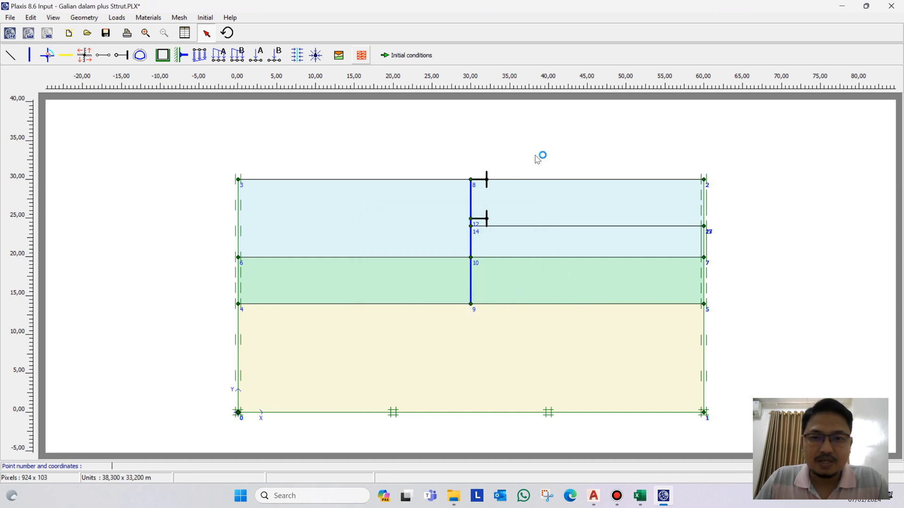
click(612, 135)
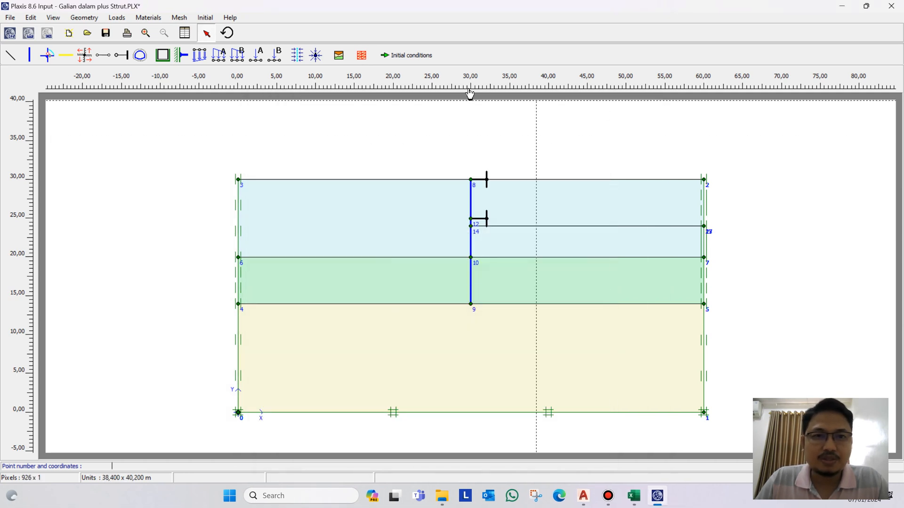
Enter the initial conditions, generate the water pressures by phreatic level, and update the model
click(407, 55)
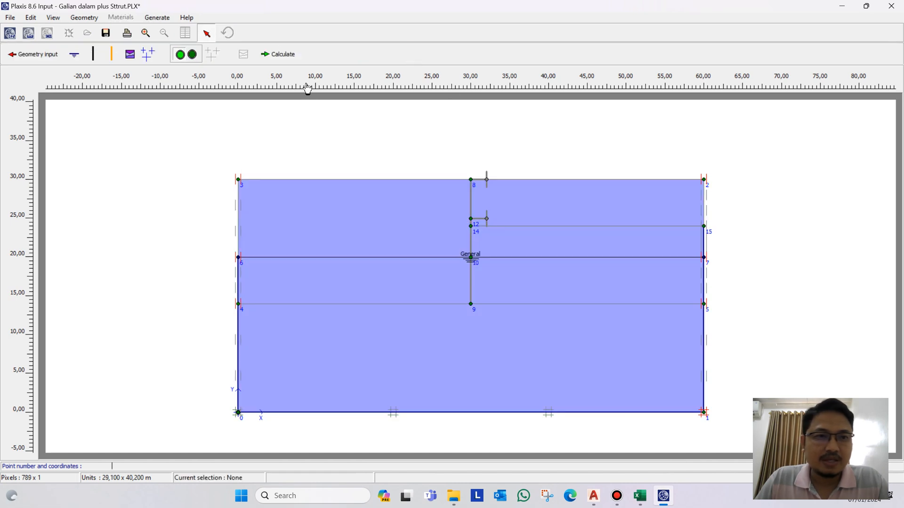
click(147, 56)
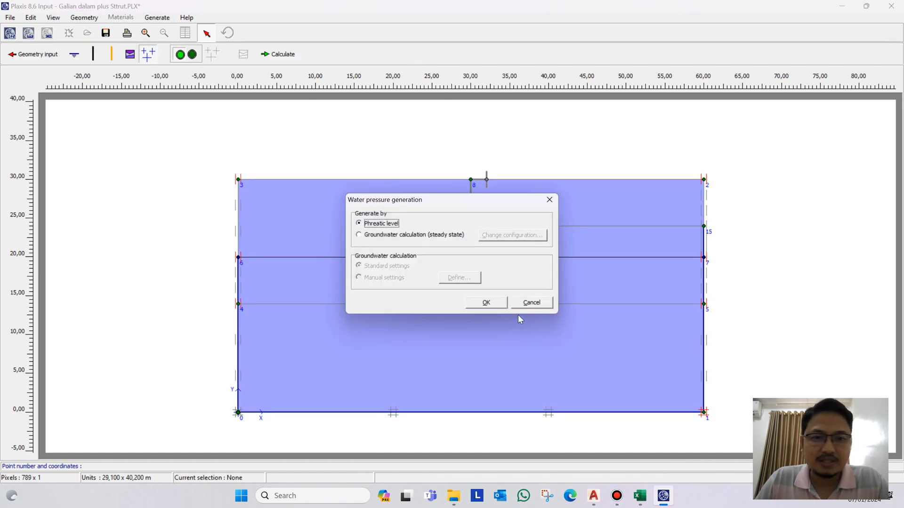
click(493, 307)
click(607, 135)
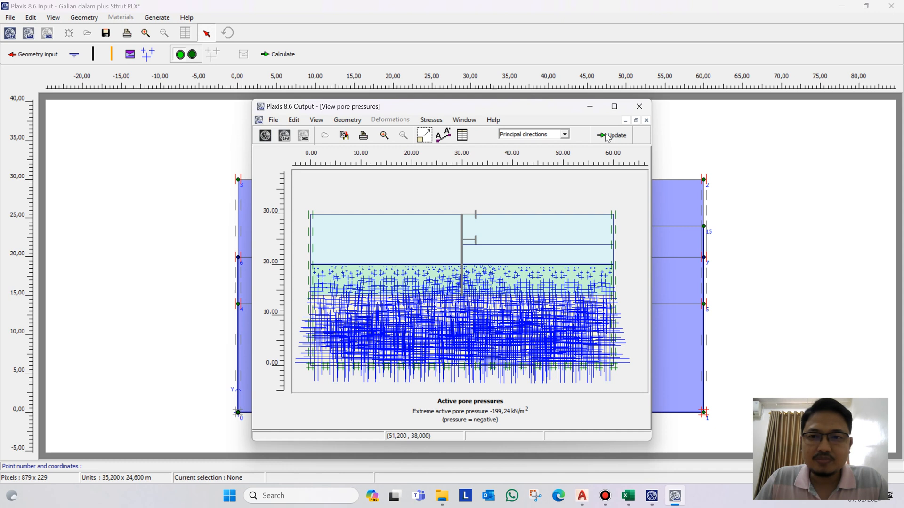
Switch to the initial geometry configuration, generate the initial soil stresses, and update the model
click(192, 54)
click(213, 54)
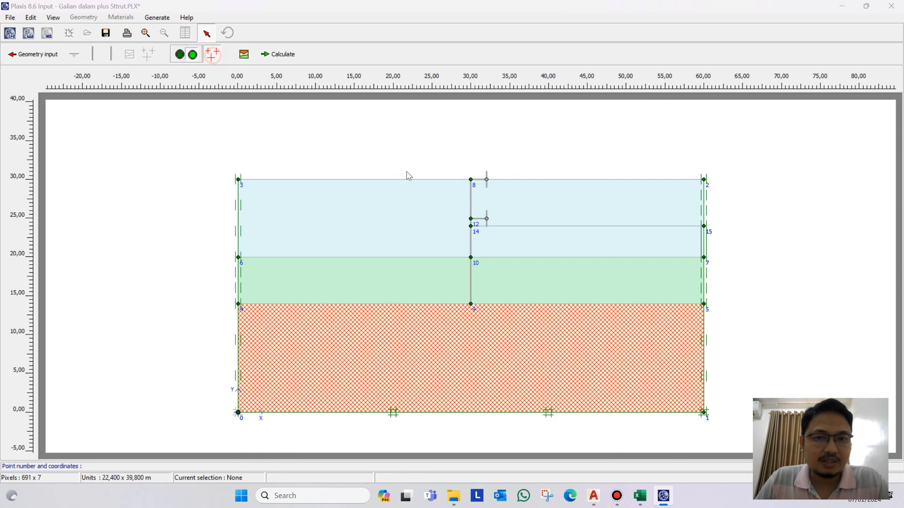
click(490, 318)
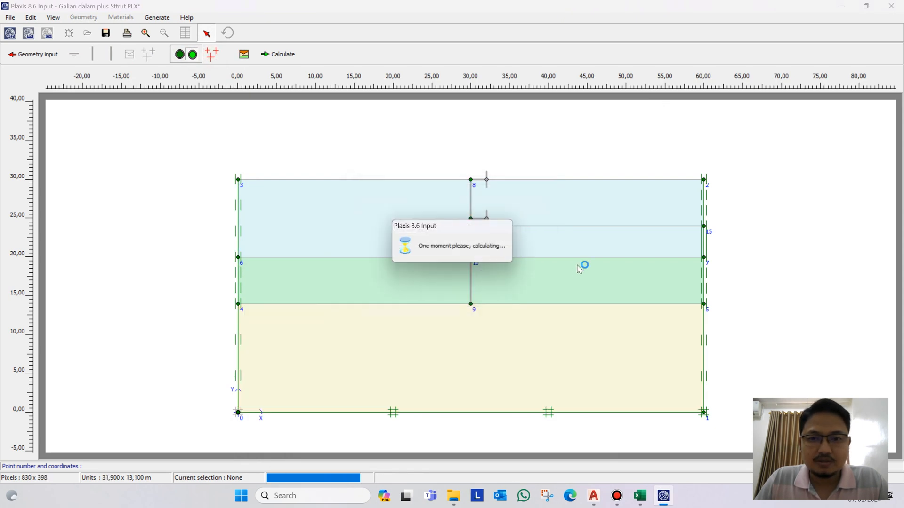
click(624, 134)
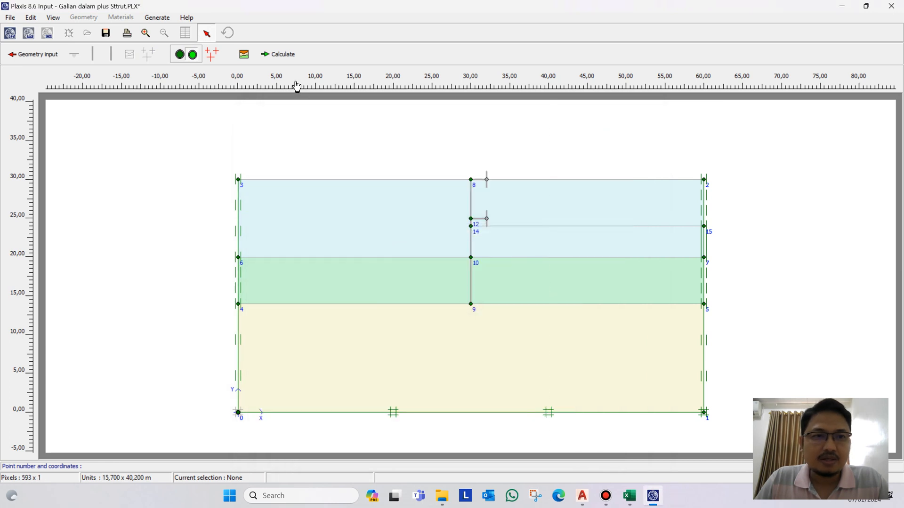
Save the model, proceed to the calculations, and mark the four existing phases for calculation
click(282, 55)
click(420, 260)
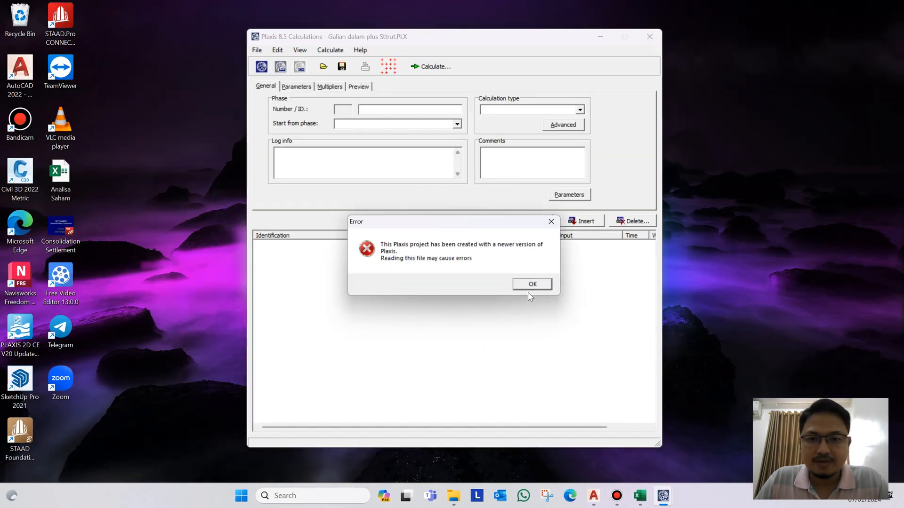
click(530, 285)
click(279, 286)
click(277, 277)
click(275, 267)
click(271, 256)
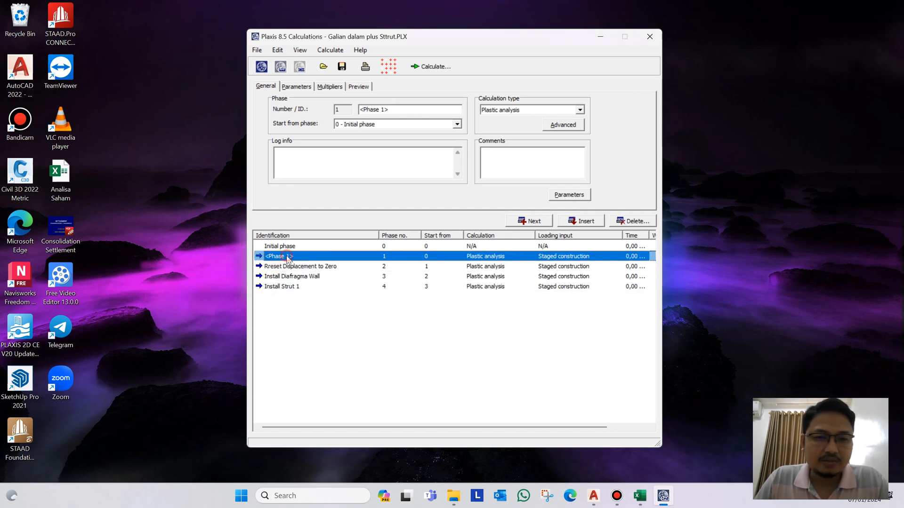
Open the staged construction definitions of Phase 1 and the displacement reset phase and update both without changing the geometry
click(569, 194)
click(566, 182)
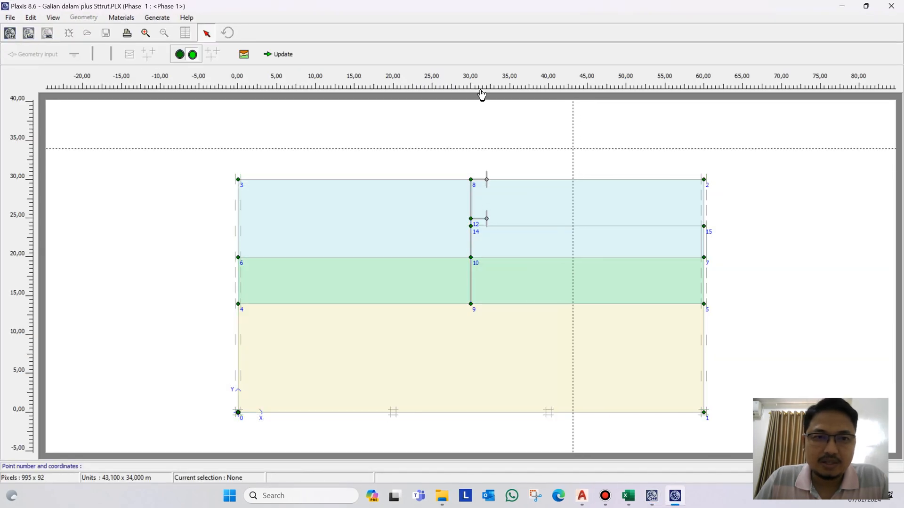
click(282, 54)
click(309, 267)
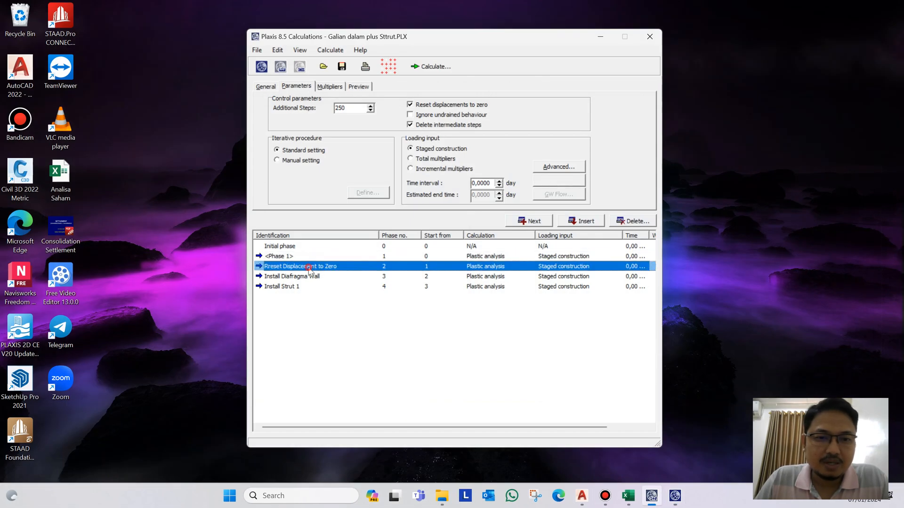
click(559, 181)
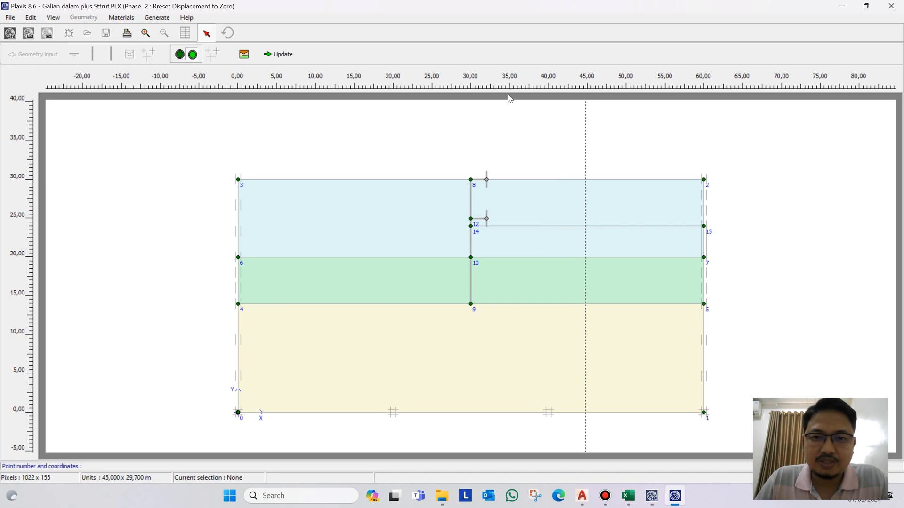
click(281, 54)
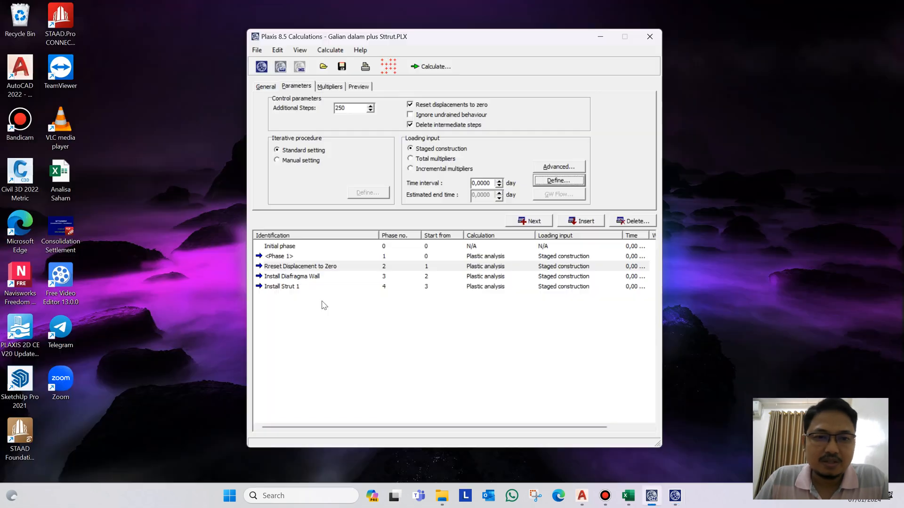
Activate the diaphragm wall in the staged construction of the Install Diafragma Wall phase and update it
click(306, 278)
click(565, 181)
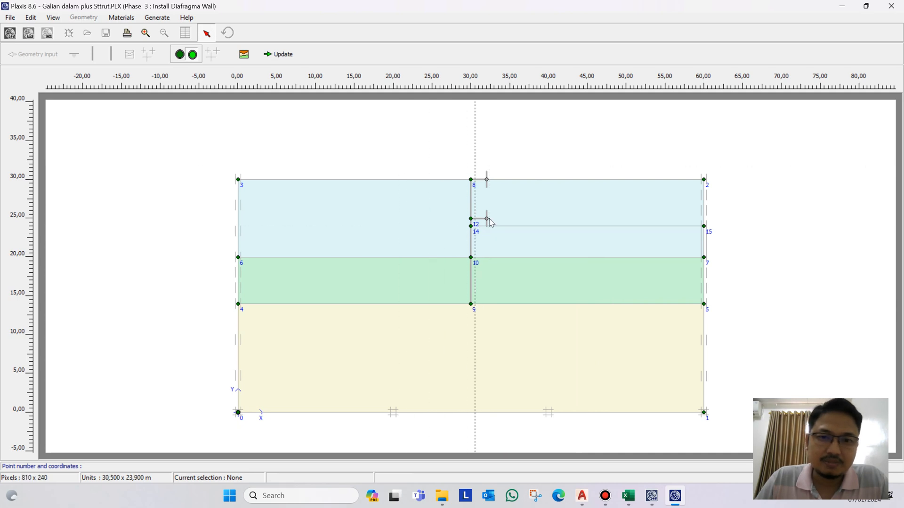
click(472, 205)
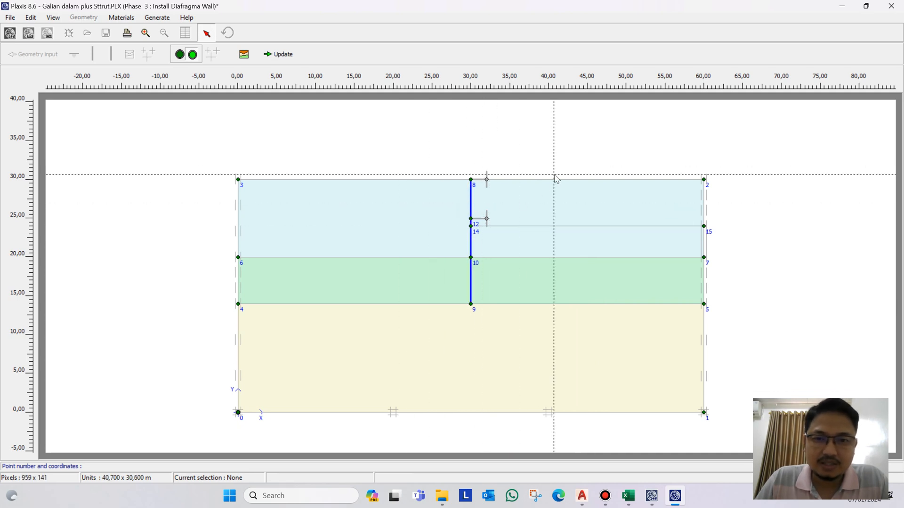
click(281, 56)
Activate the upper fixed-end anchor at the wall top in the Install Strut 1 phase and update it
click(275, 287)
click(559, 181)
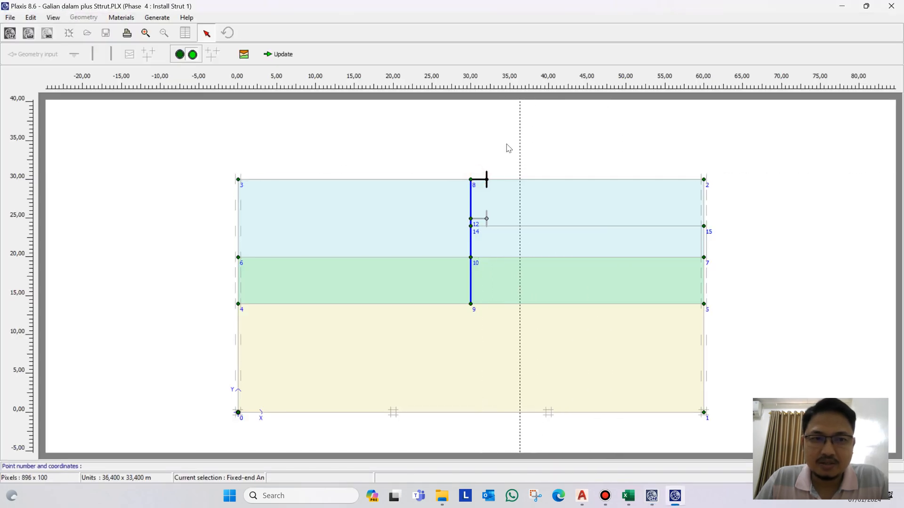
click(282, 55)
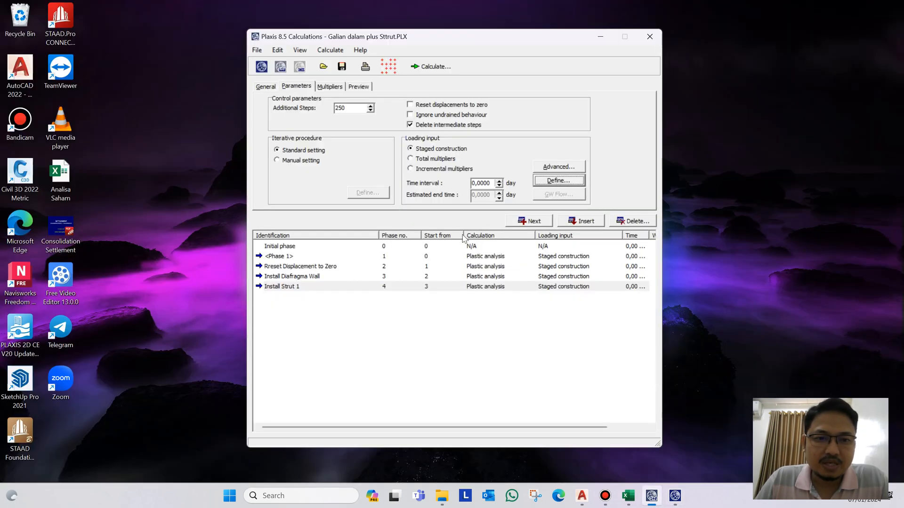
Add a phase named Galian 1 and deactivate the soil cluster beside the wall between levels 30 and 24
click(532, 221)
drag(402, 109, 335, 107)
text(Galian 1)
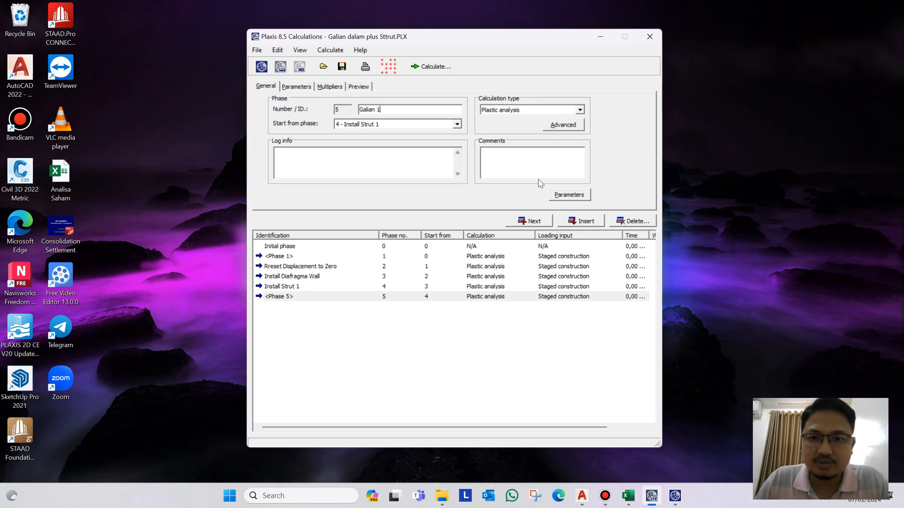
click(569, 195)
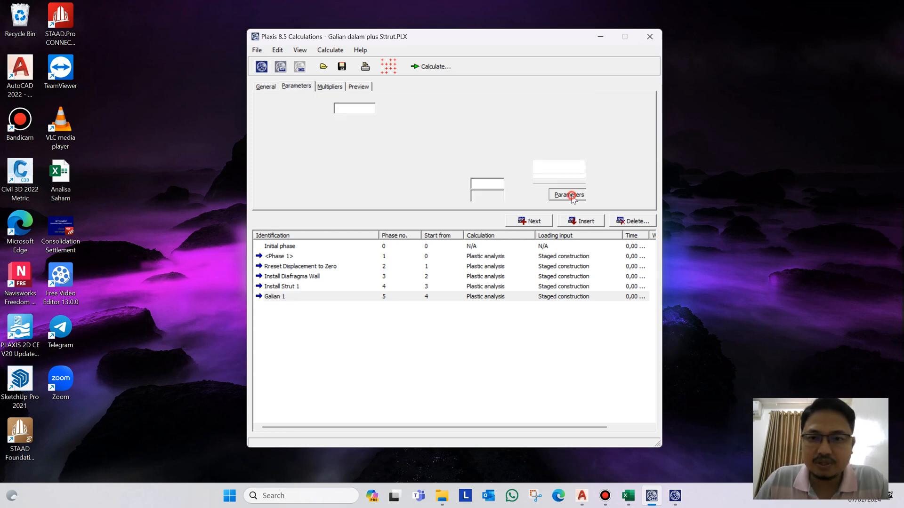
click(571, 180)
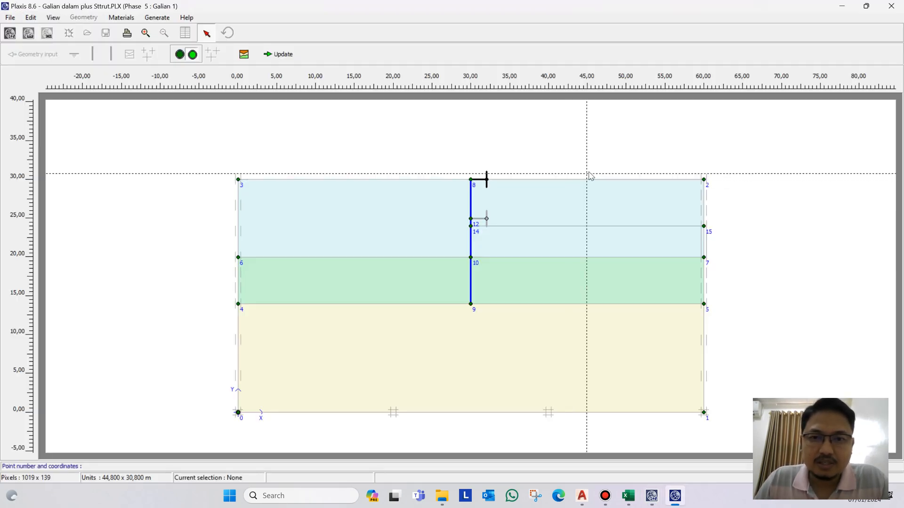
click(580, 209)
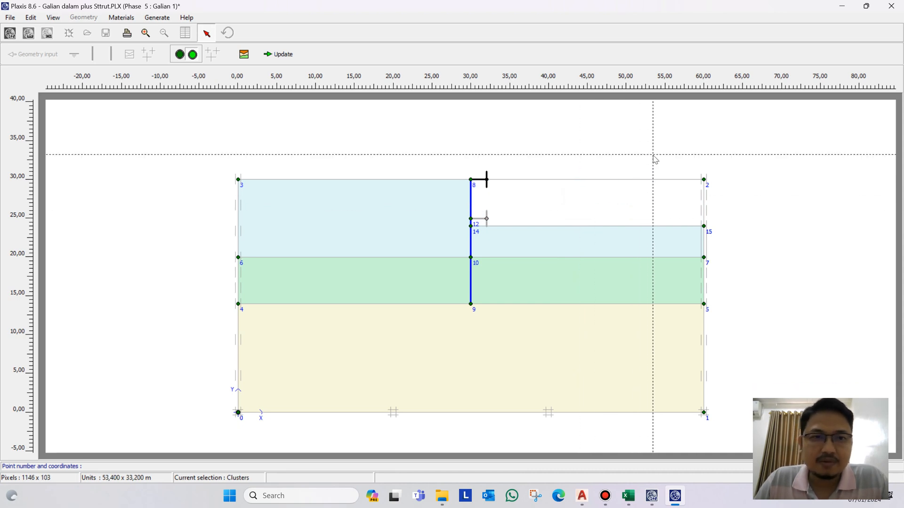
click(285, 55)
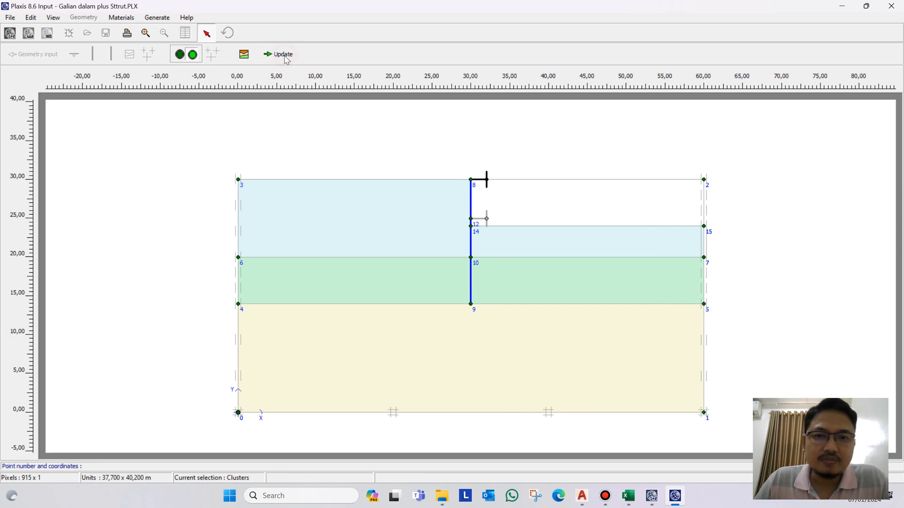
Add a phase named Install Strut 2 and activate the lower fixed-end anchor on the wall
click(533, 221)
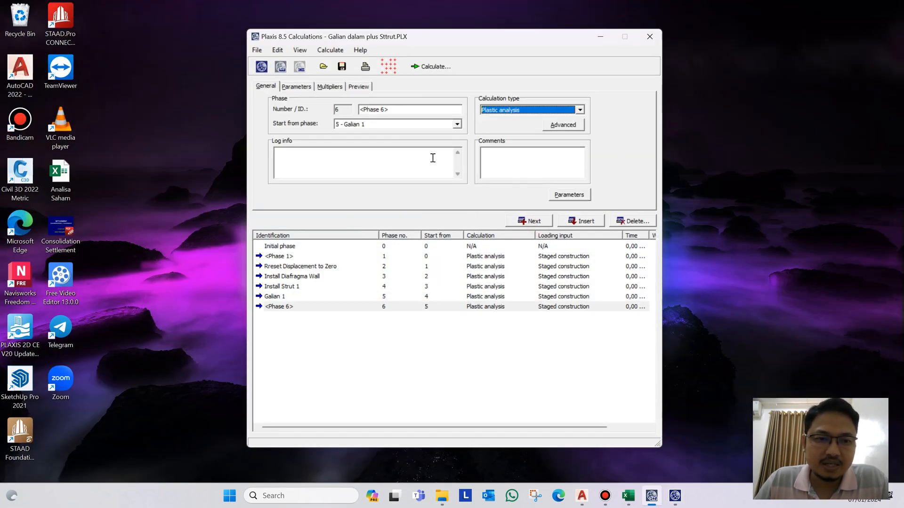
double_click(395, 110)
text(Install Strut 2)
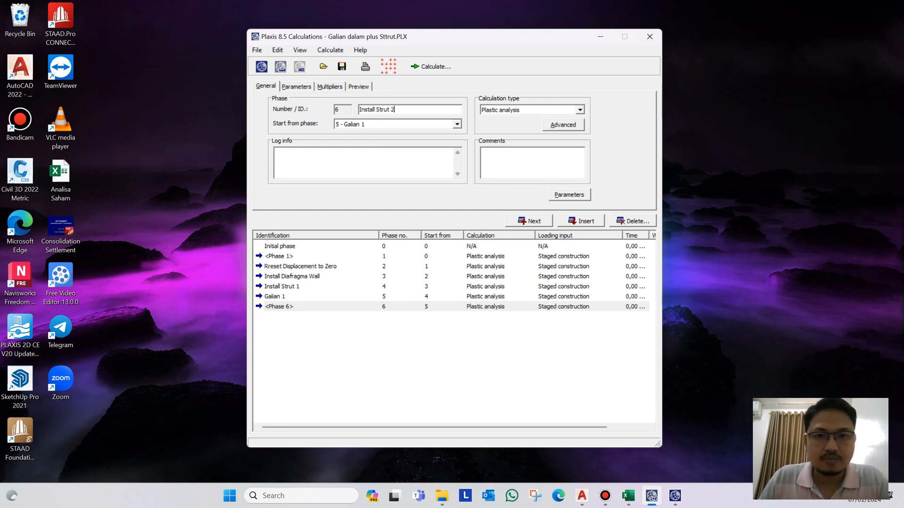
click(587, 197)
click(575, 185)
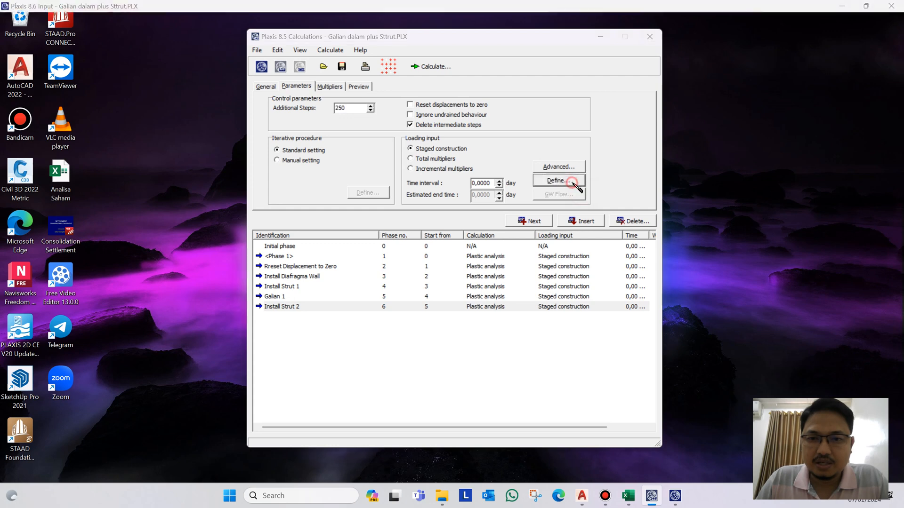
click(482, 220)
click(281, 55)
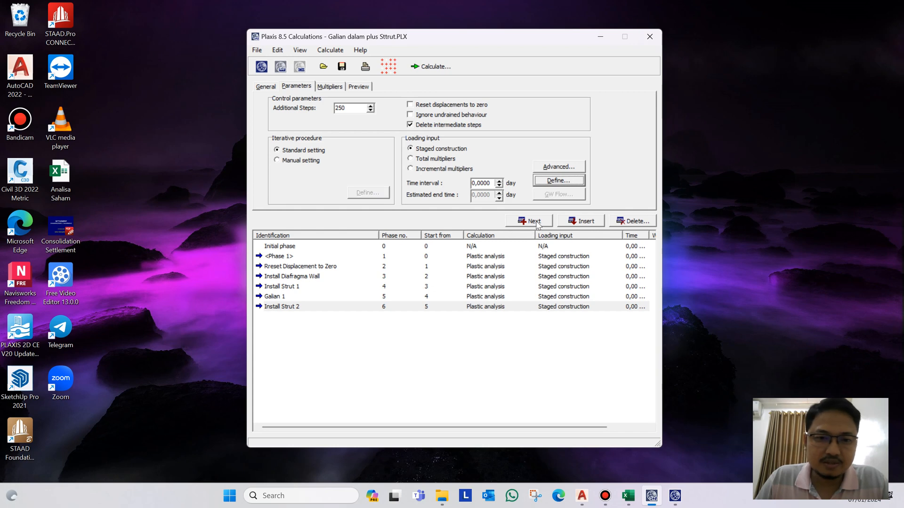
Add a phase named Galian 2 and deactivate the soil cluster beside the wall between levels 24 and 20
click(534, 220)
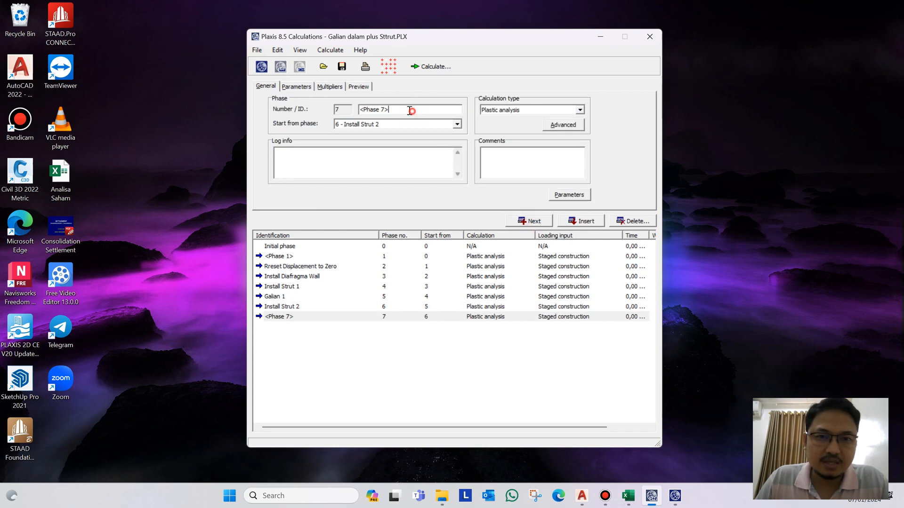
text(Galian 2)
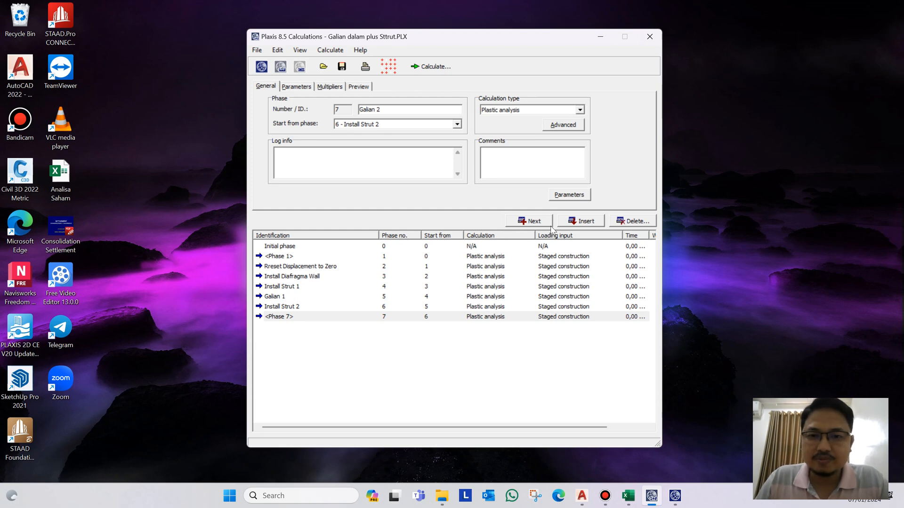
click(569, 195)
click(564, 180)
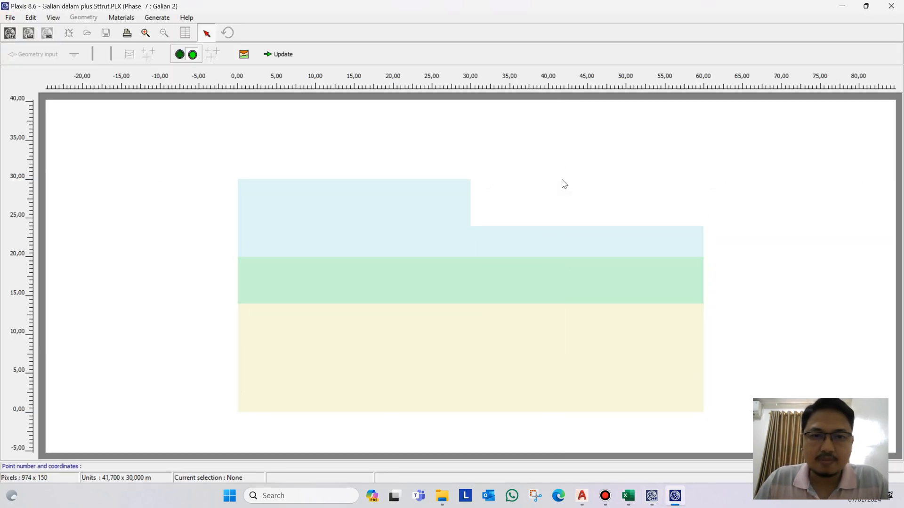
click(546, 241)
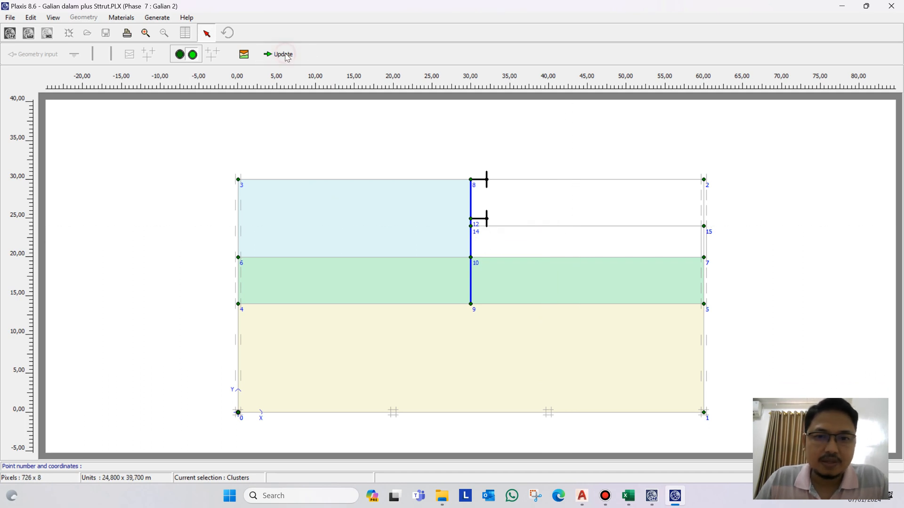
click(281, 54)
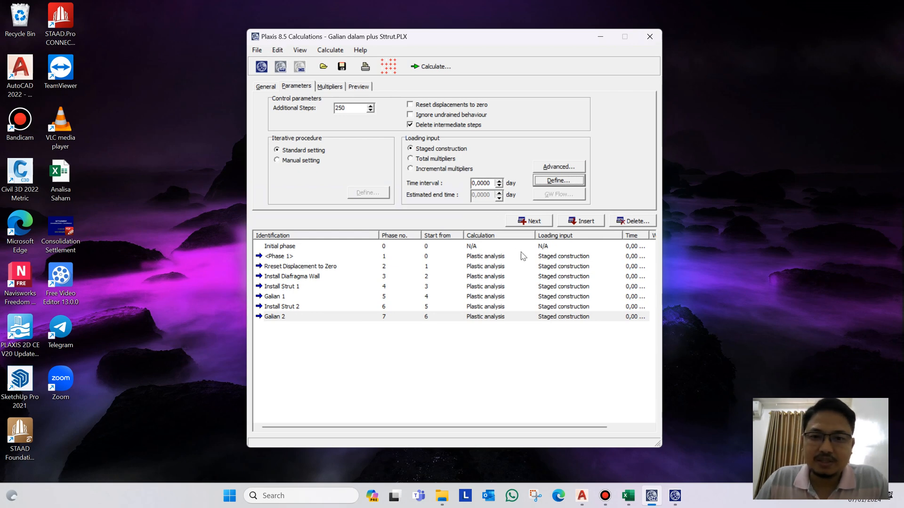
Add a phase named SF with the Phi/c reduction calculation type and check its parameters and multipliers
click(529, 222)
drag(398, 109, 350, 108)
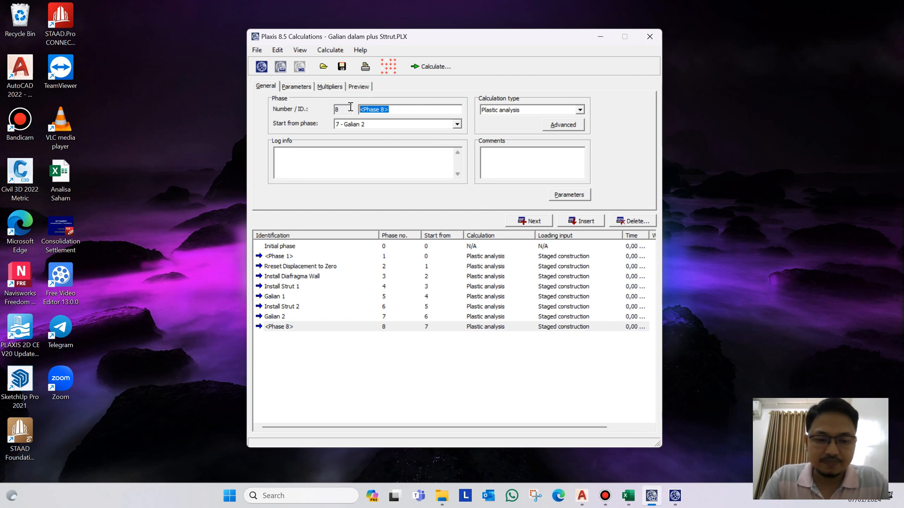
text(SF)
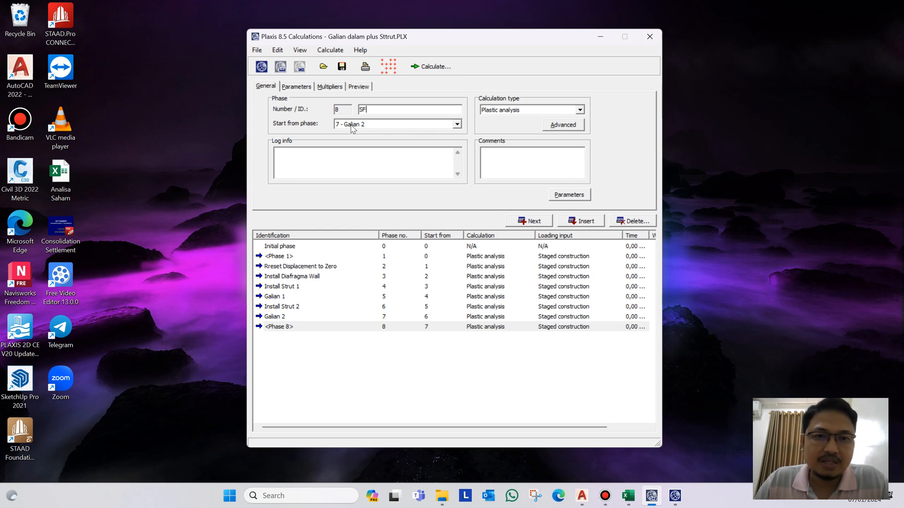
click(542, 111)
click(519, 134)
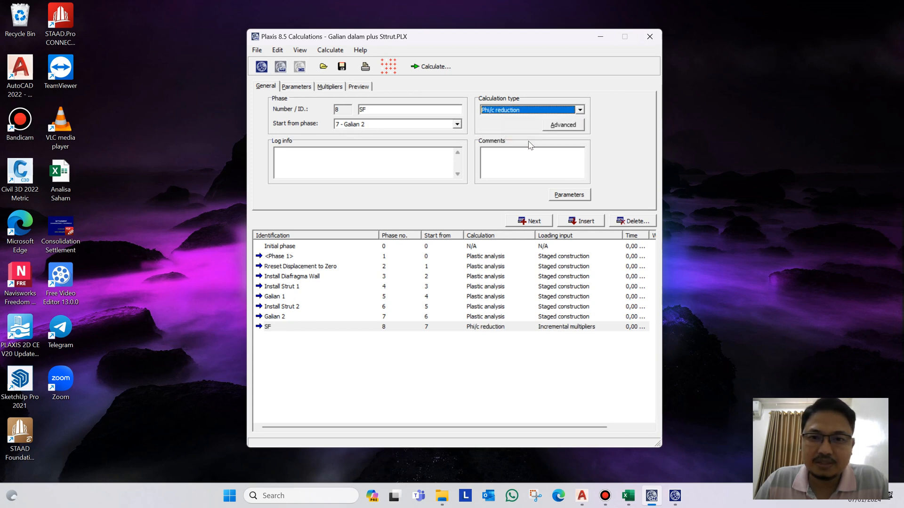
click(296, 87)
click(330, 87)
Calculate all marked phases without selecting nodes for load-displacement curves
click(439, 67)
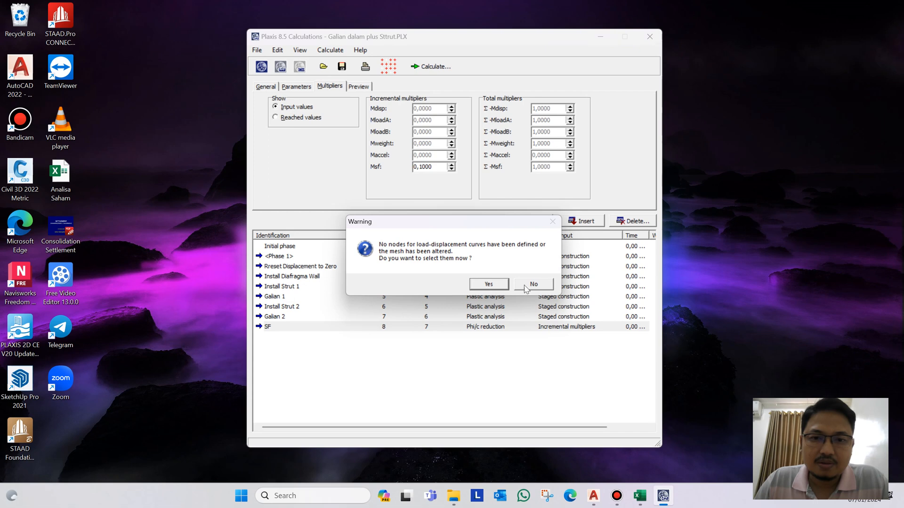
click(531, 284)
click(538, 285)
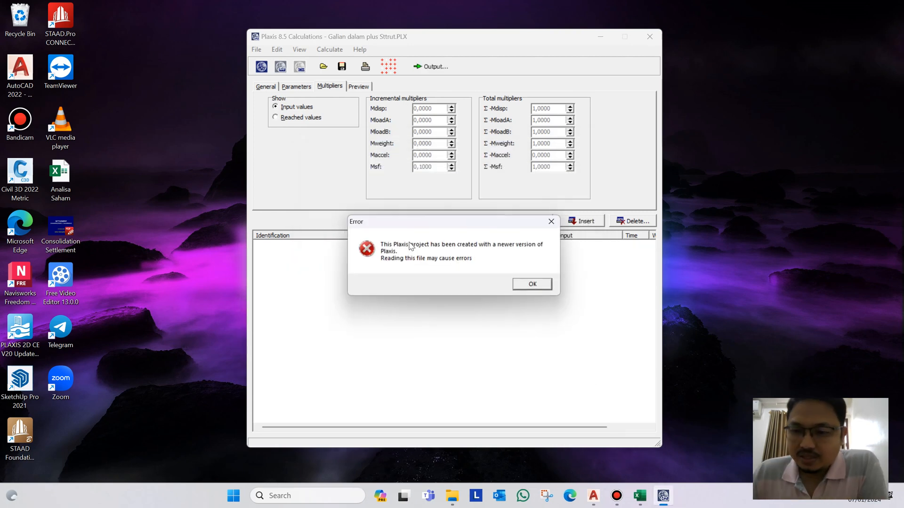
click(521, 283)
Mark all eight phases, from SF back to Phase 1, for calculation again
click(263, 327)
double_click(263, 328)
double_click(263, 318)
double_click(265, 308)
double_click(266, 298)
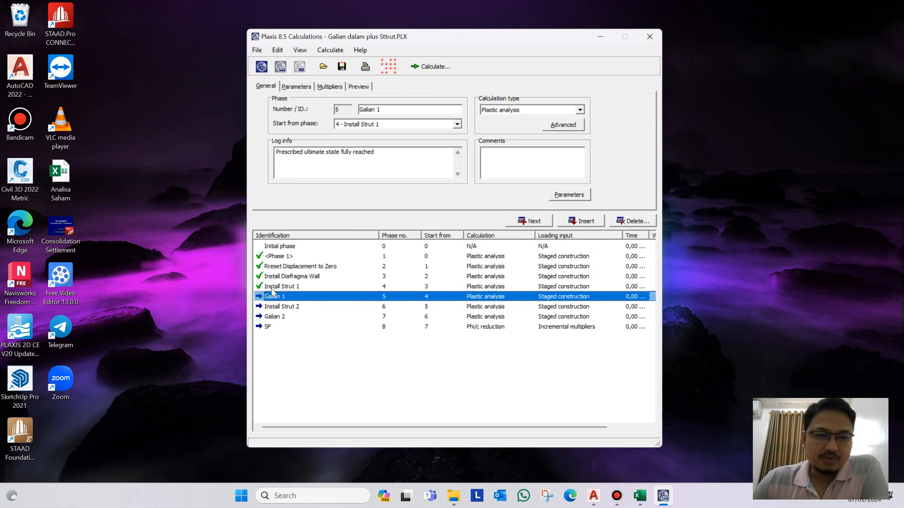
double_click(266, 287)
double_click(268, 278)
double_click(268, 268)
double_click(267, 257)
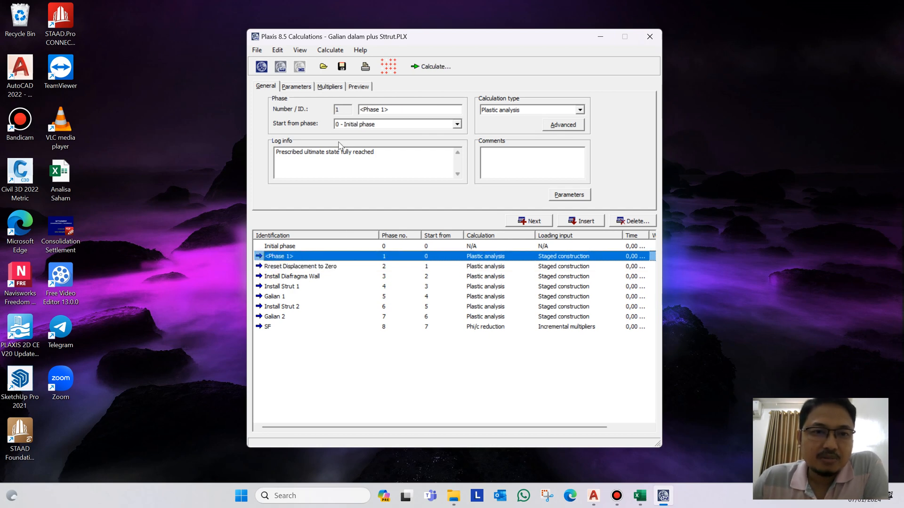
click(269, 327)
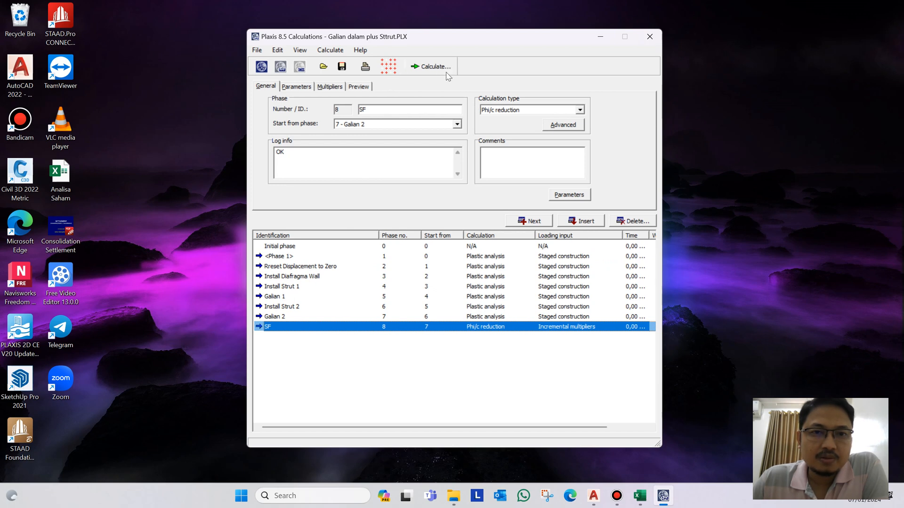
Select nodes at the top of the wall and on the surface just beside it as curve points, and update the calculation project
click(391, 71)
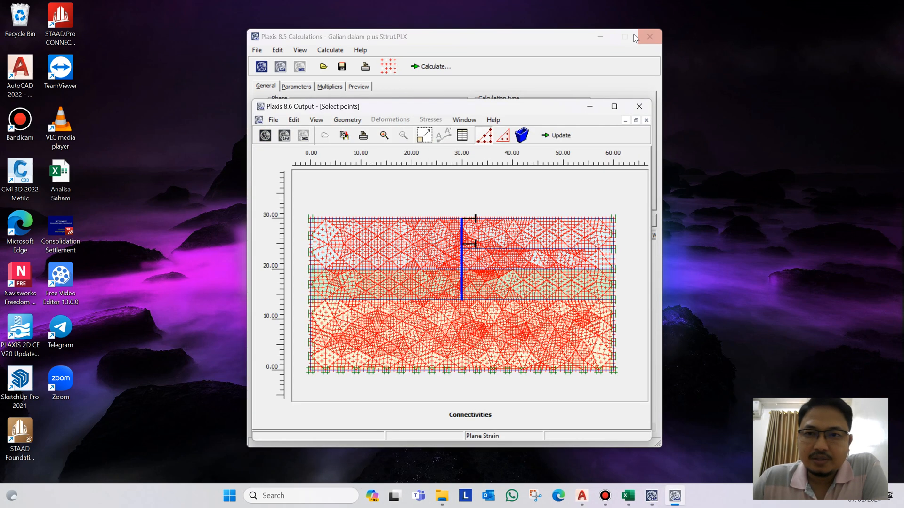
click(614, 107)
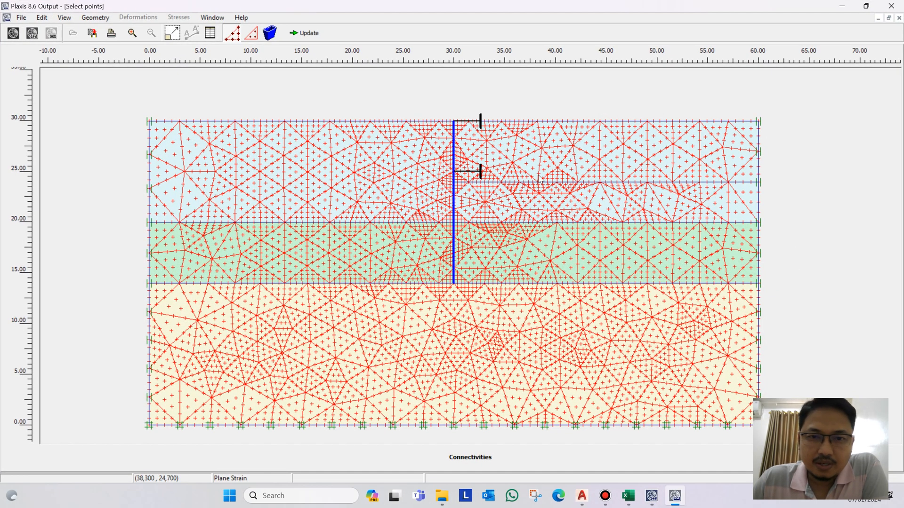
click(454, 122)
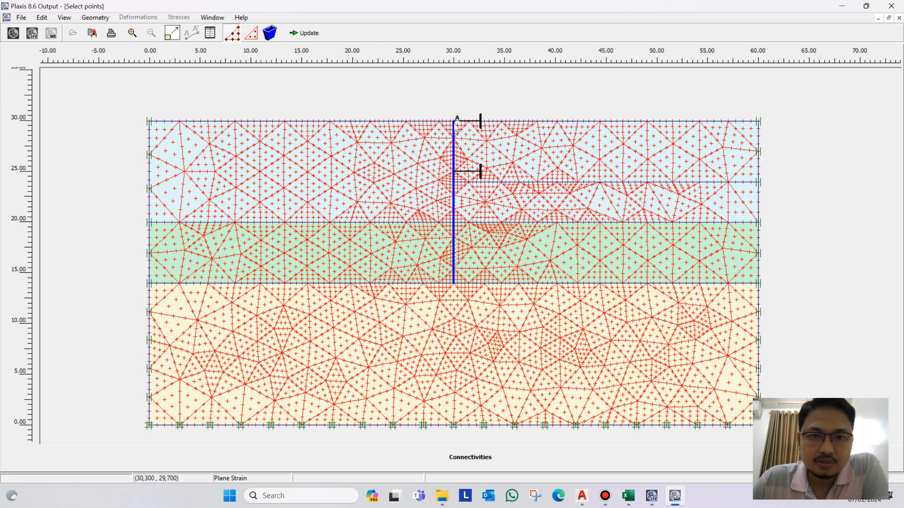
click(413, 108)
click(488, 152)
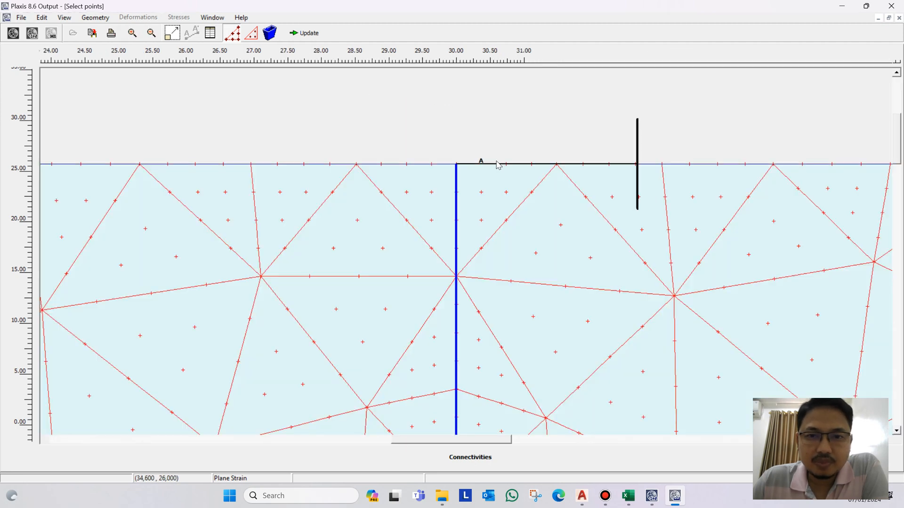
click(457, 165)
right_click(481, 164)
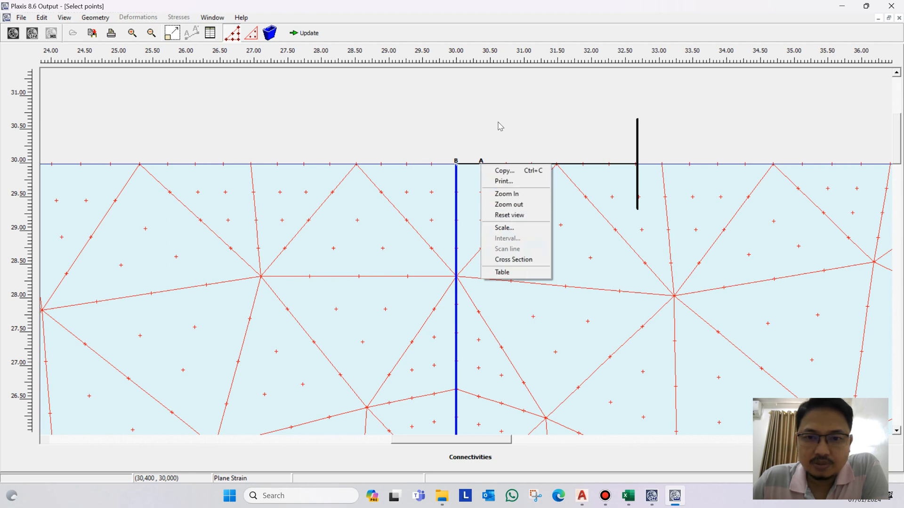
click(316, 31)
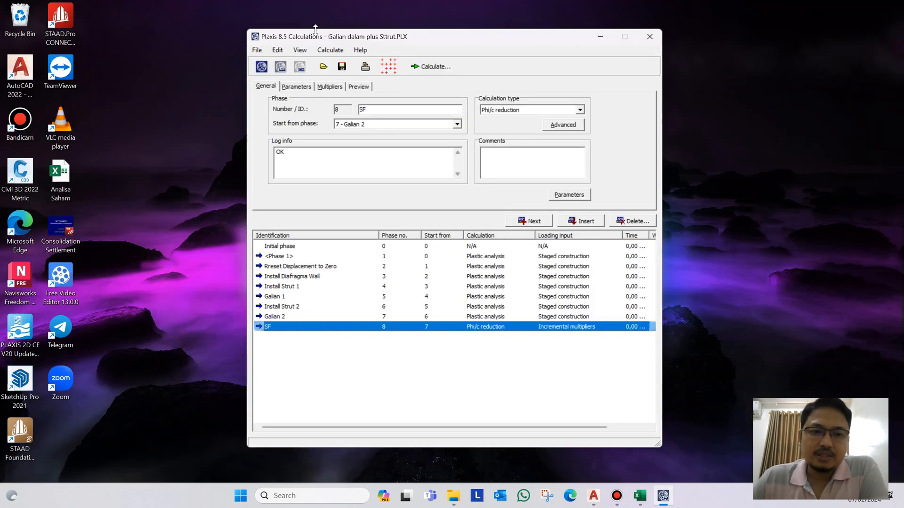
Calculate all marked phases starting from Phase 1
click(289, 256)
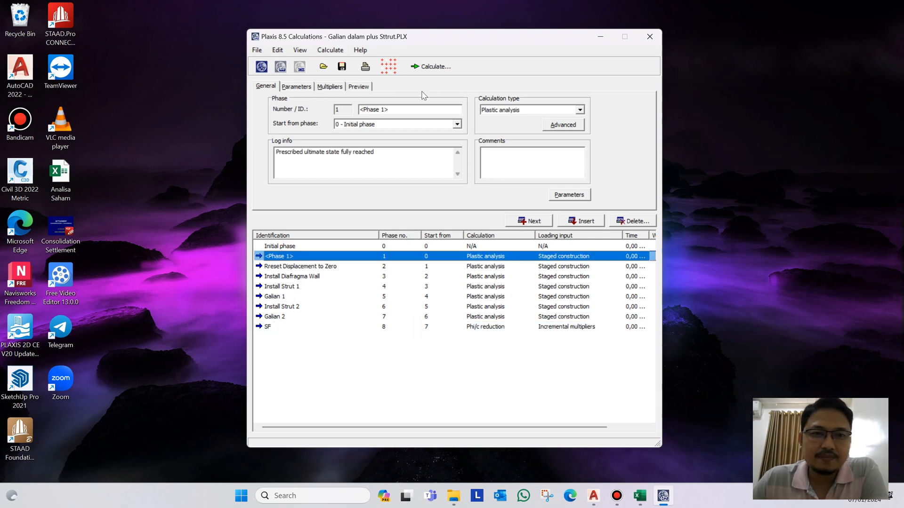
click(436, 76)
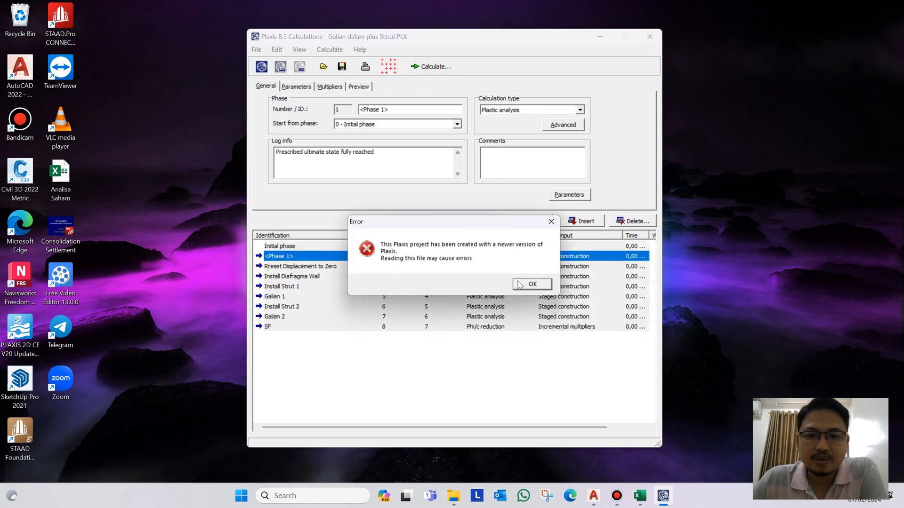
click(533, 285)
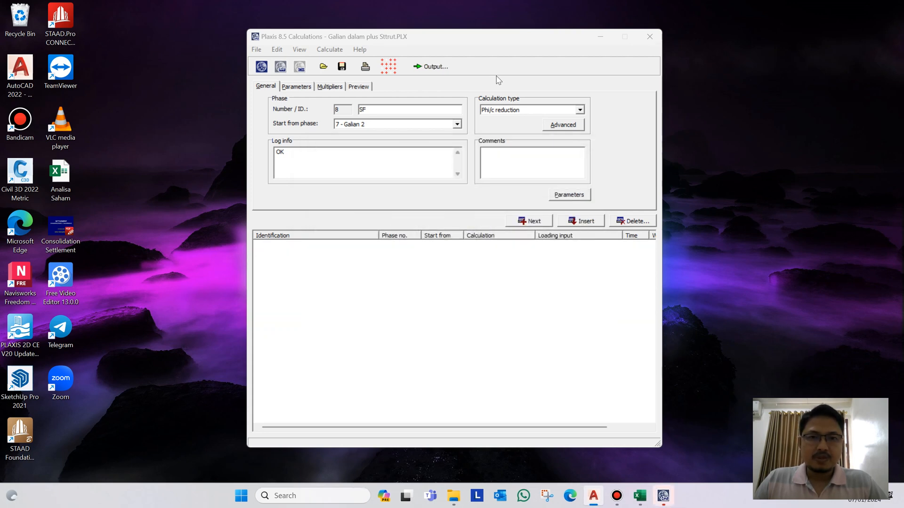
click(434, 68)
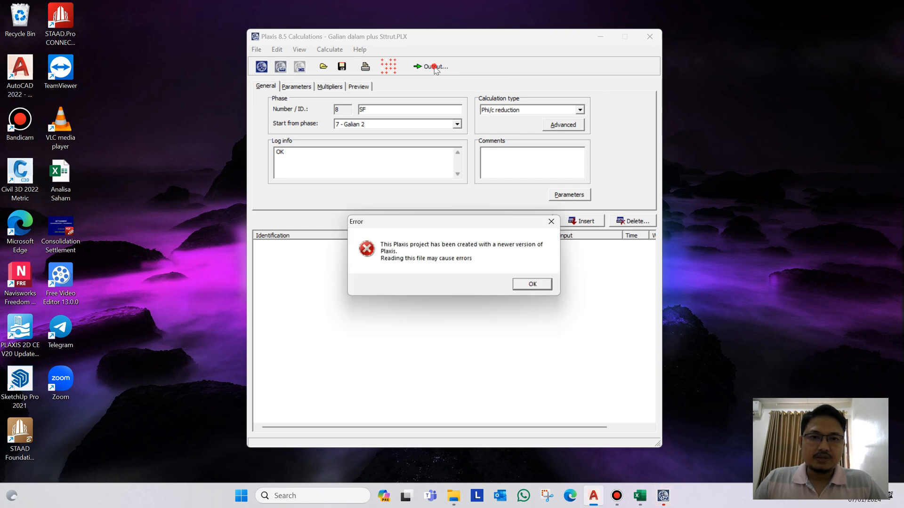
click(526, 285)
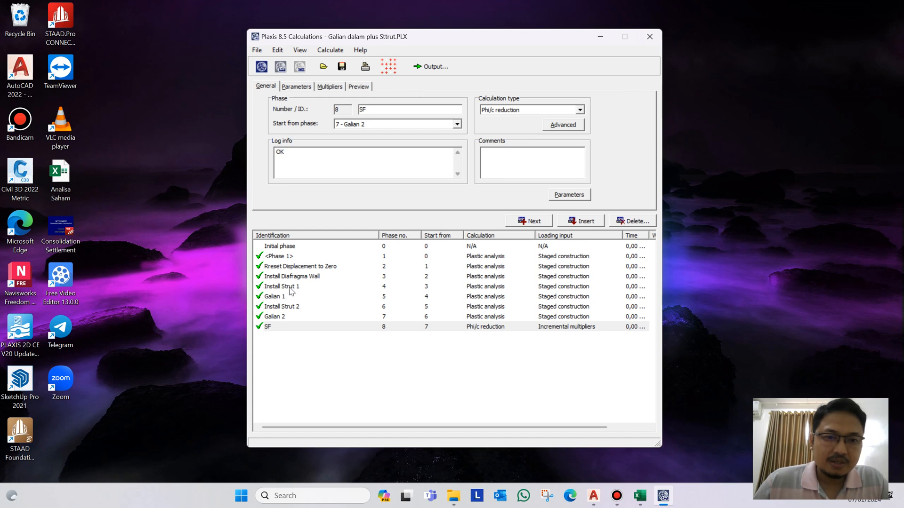
Open the output of the Galian 1 phase and display its total displacements as shadings
click(282, 297)
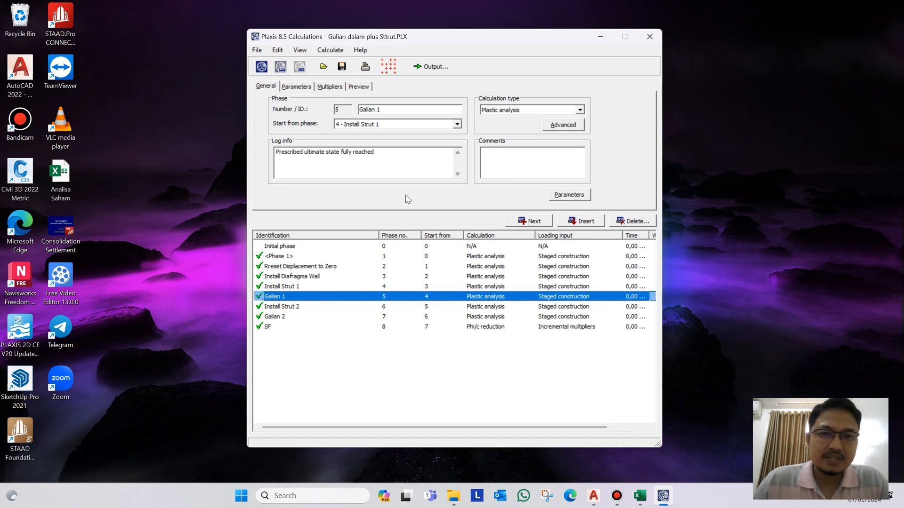
click(430, 66)
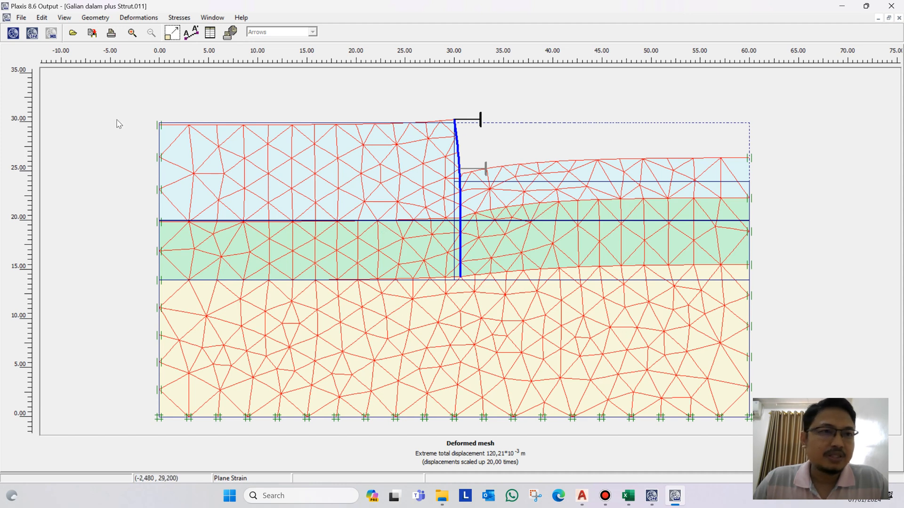
click(137, 19)
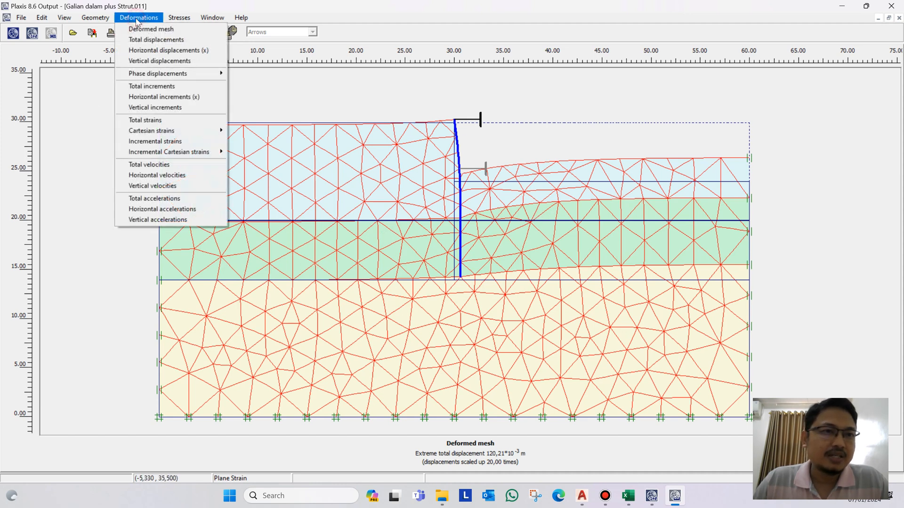
click(161, 41)
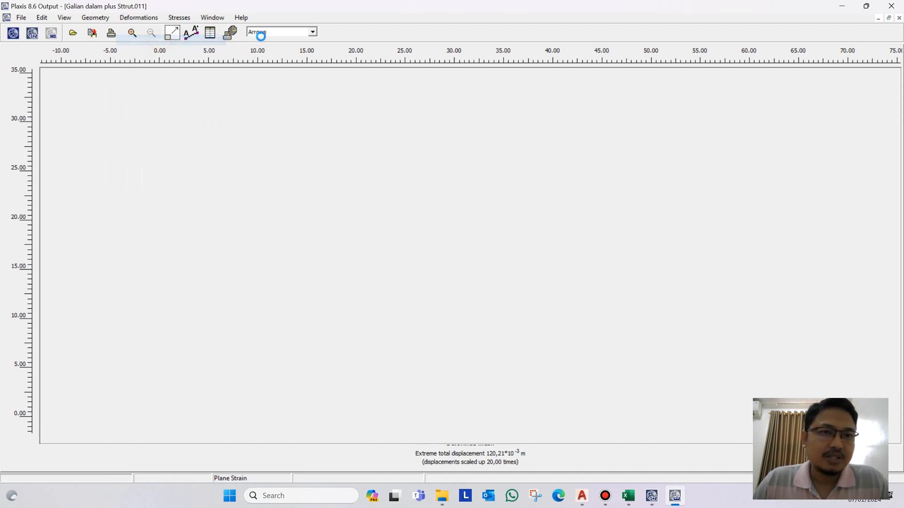
click(270, 32)
click(266, 56)
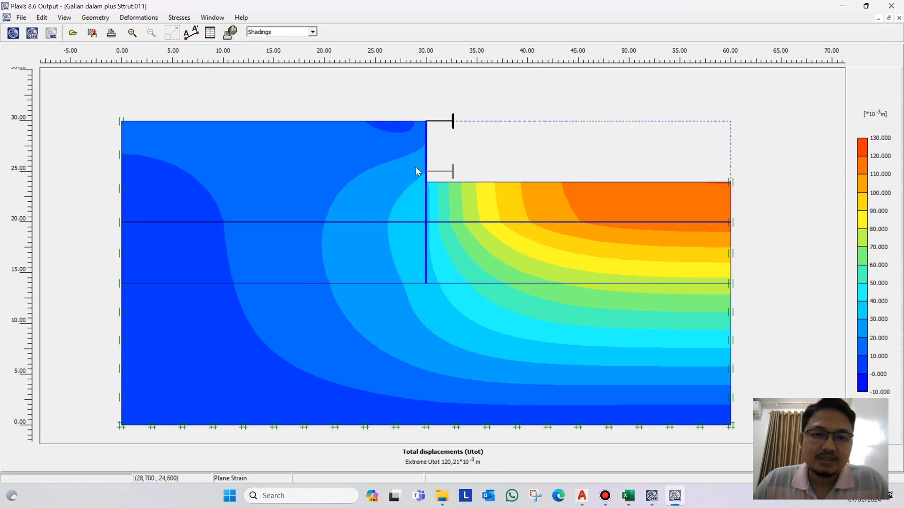
View the horizontal displacements of the diaphragm wall for Galian 1 and close the output
double_click(427, 127)
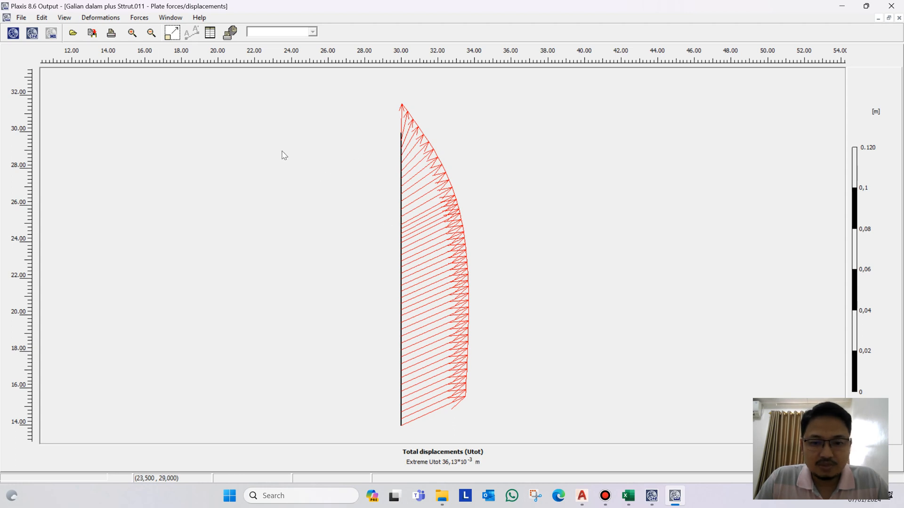
click(84, 17)
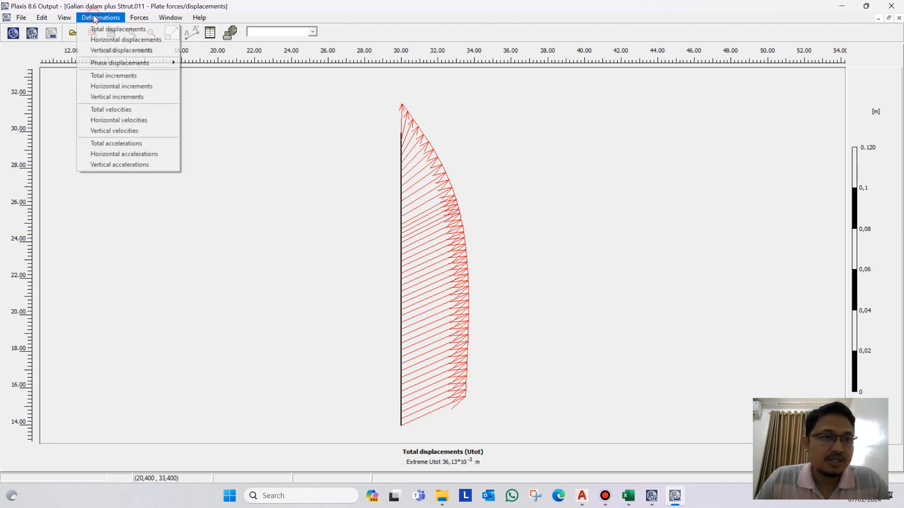
click(138, 41)
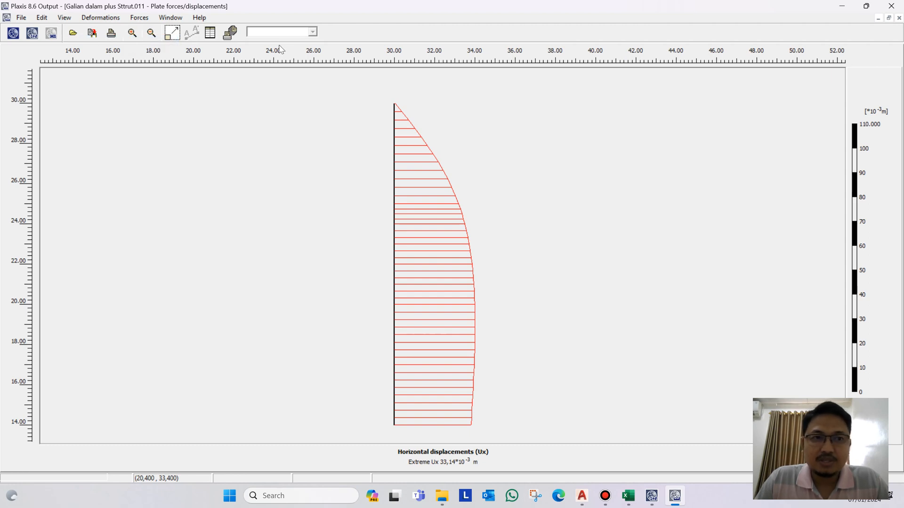
click(891, 6)
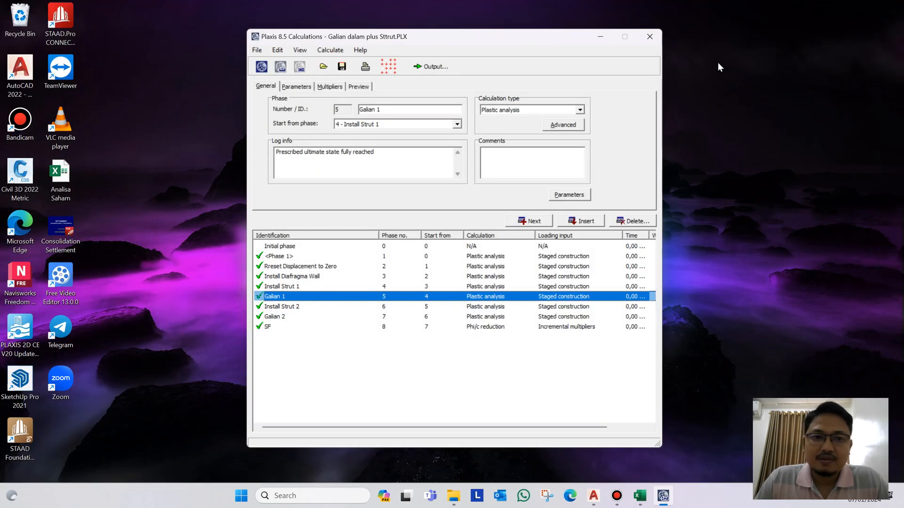
Open the output of the Install Strut 2 phase and display its total displacements
click(294, 308)
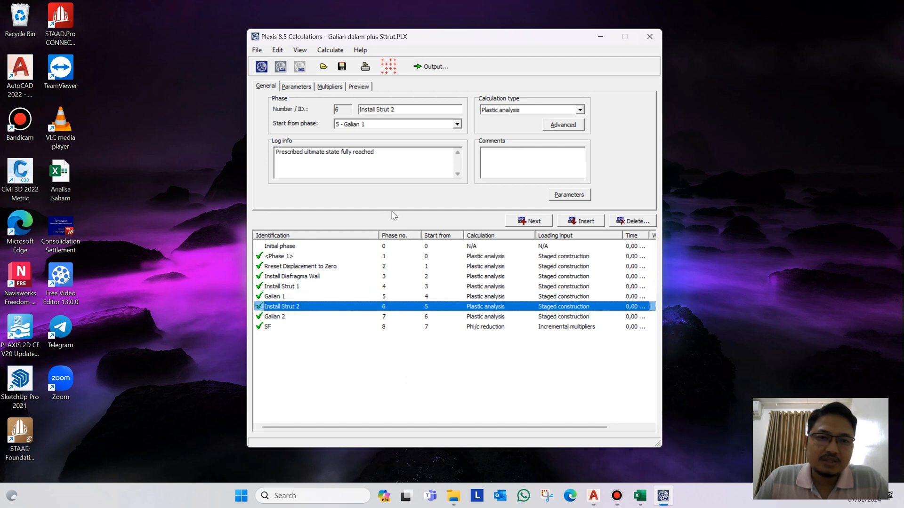
click(444, 67)
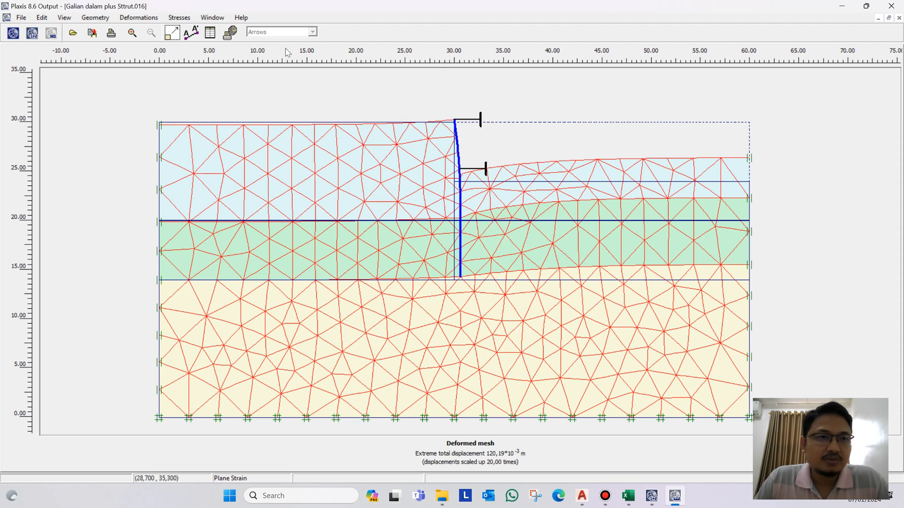
click(139, 18)
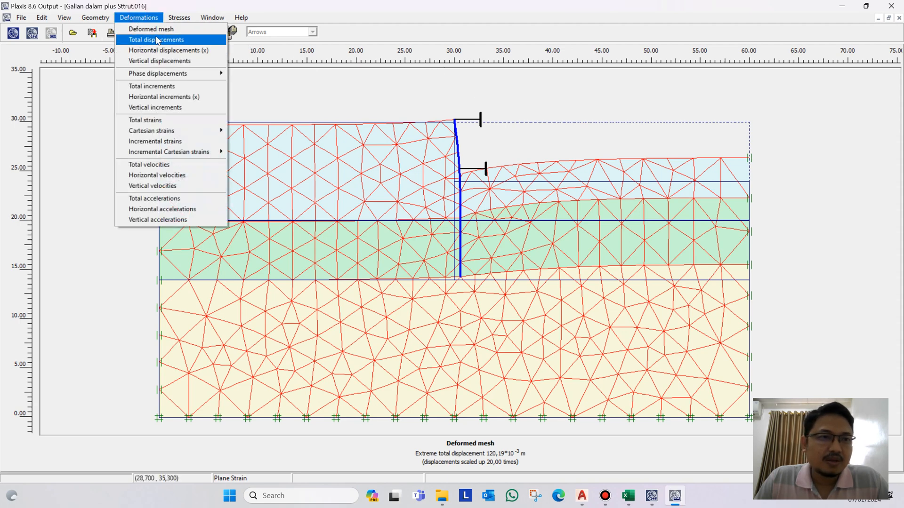
click(183, 40)
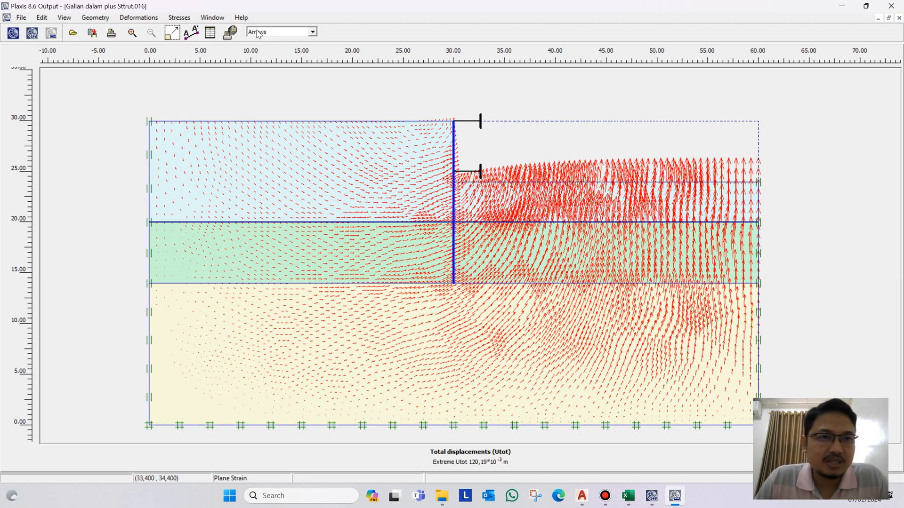
Reduce the scale of the displacement arrows in the Install Strut 2 plot and close the output
click(174, 32)
click(414, 230)
click(447, 290)
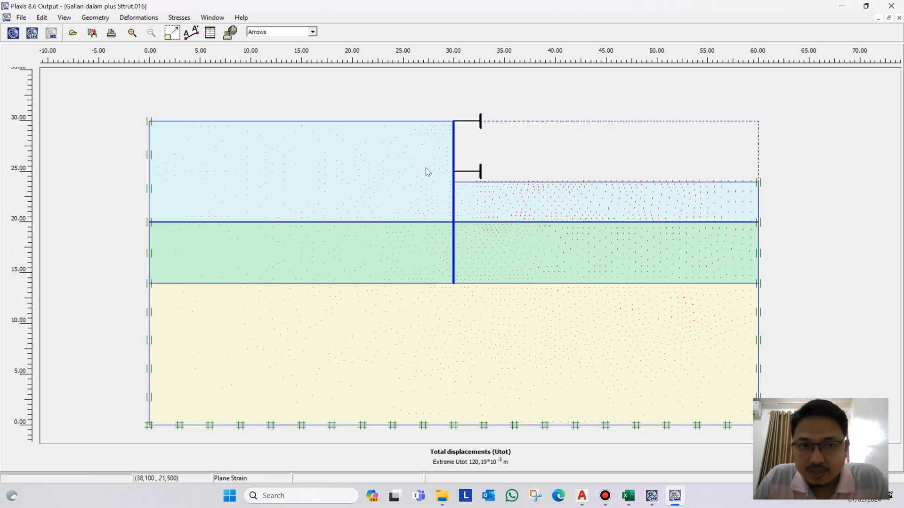
click(140, 19)
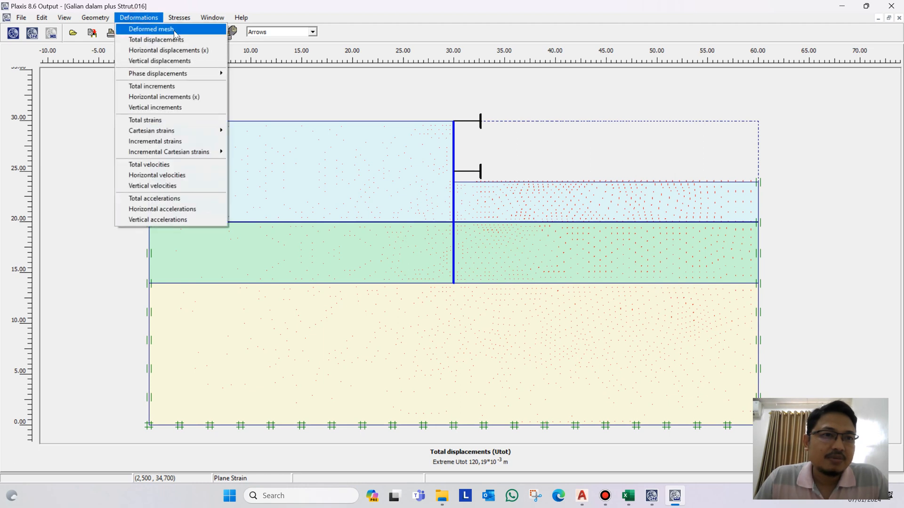
click(372, 7)
click(891, 6)
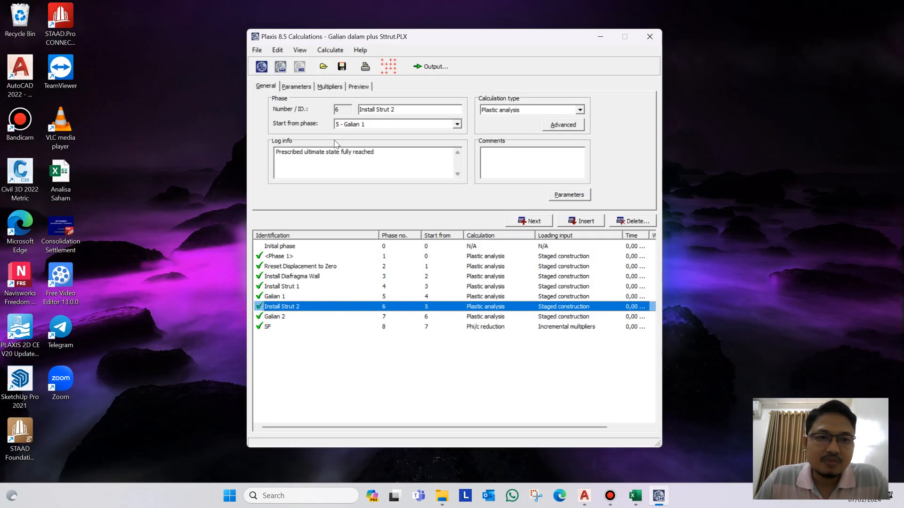
Display the total displacements of the Galian 2 phase as shadings, examine them and close the output
click(275, 318)
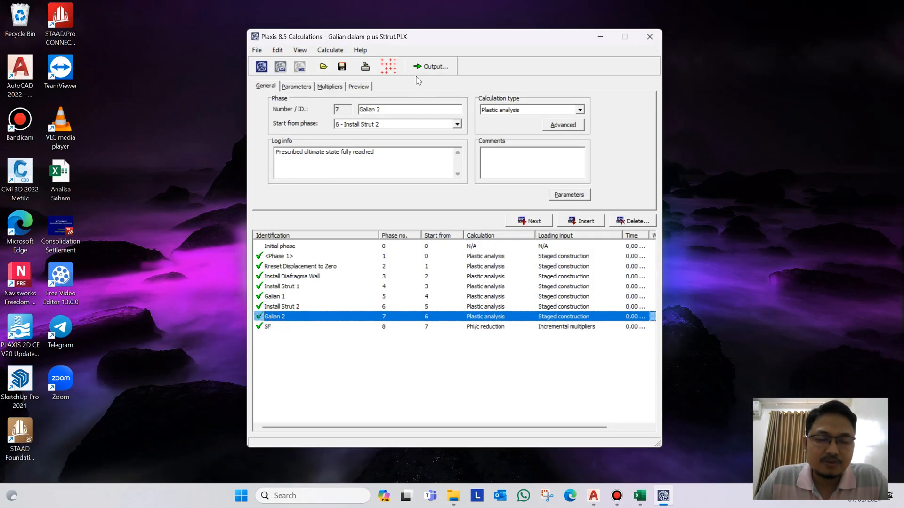
click(433, 66)
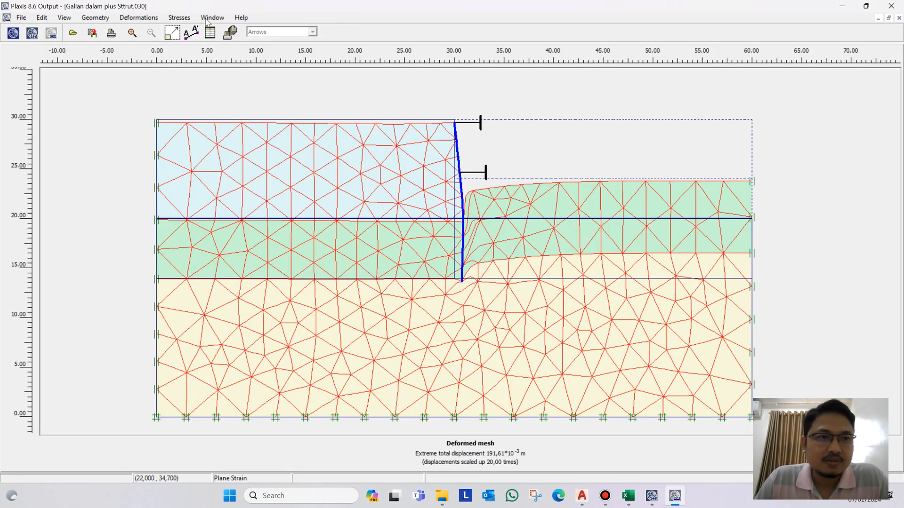
click(139, 18)
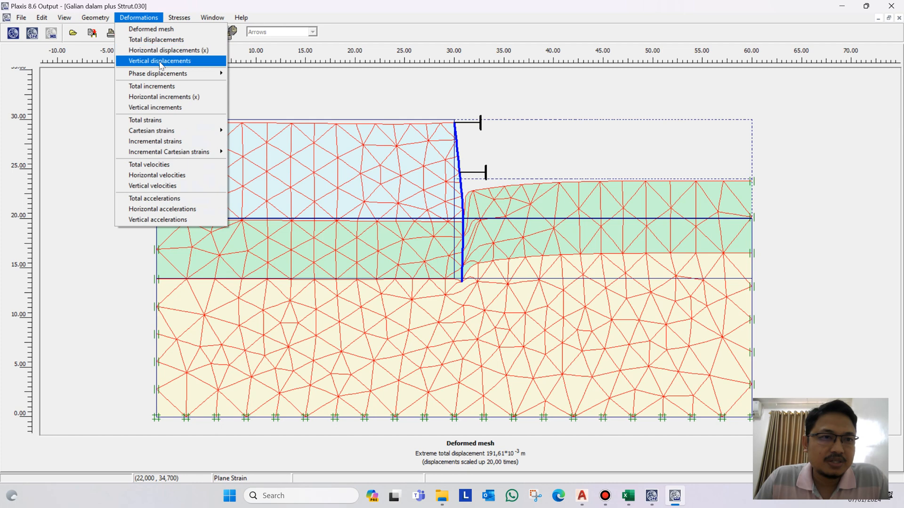
click(177, 39)
click(285, 32)
click(284, 53)
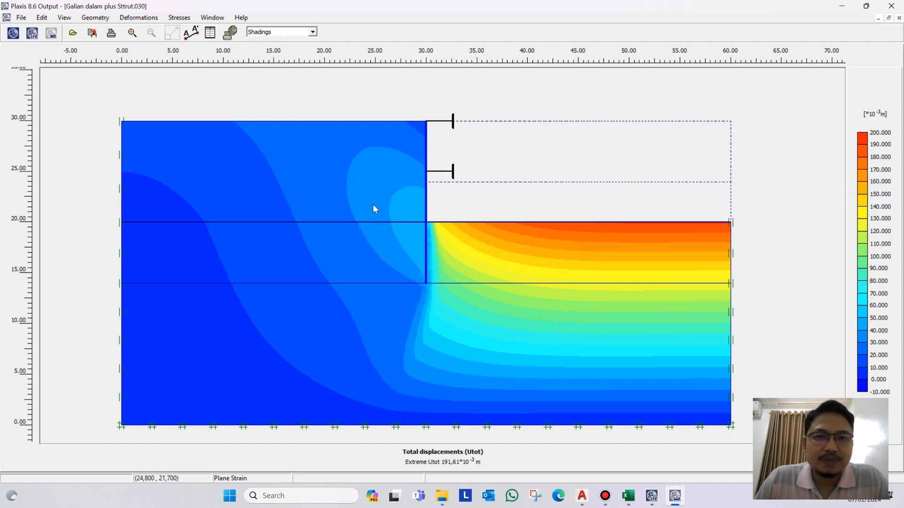
click(889, 6)
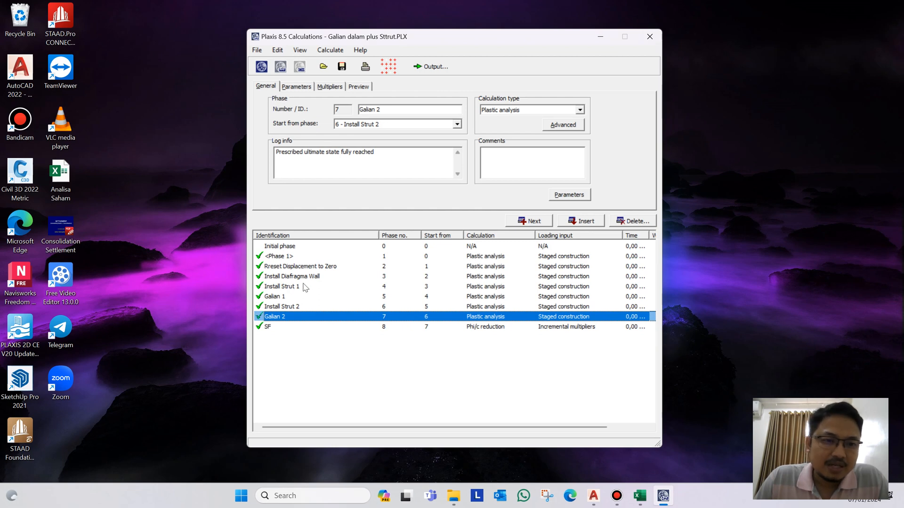
Open the output of the Galian 1 phase and display its horizontal phase displacements as shadings
click(286, 296)
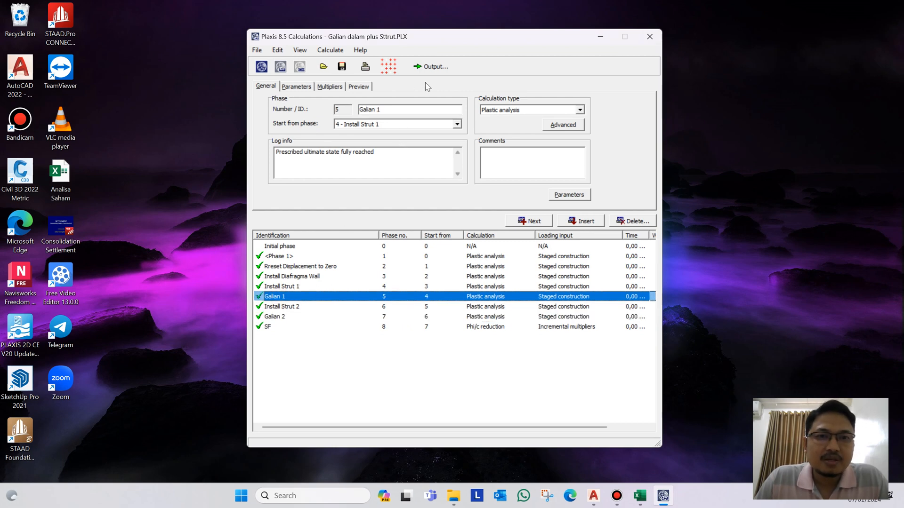
click(428, 68)
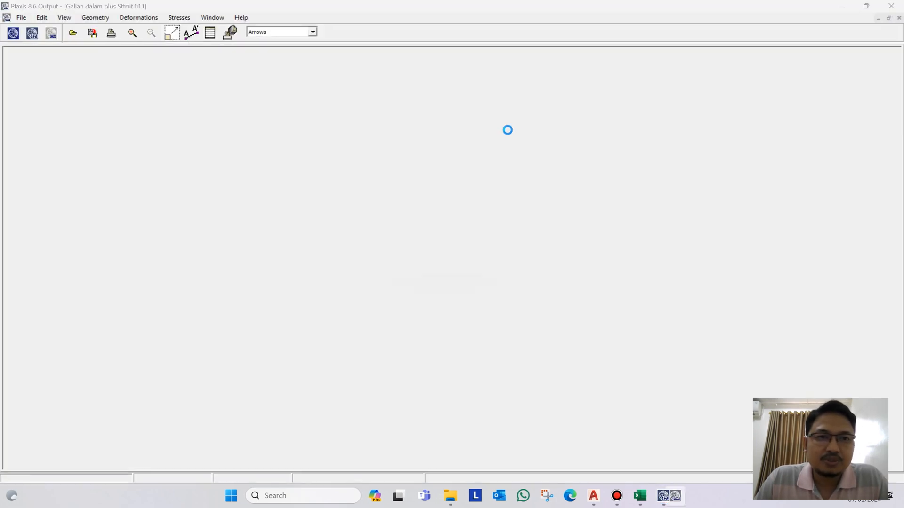
click(141, 17)
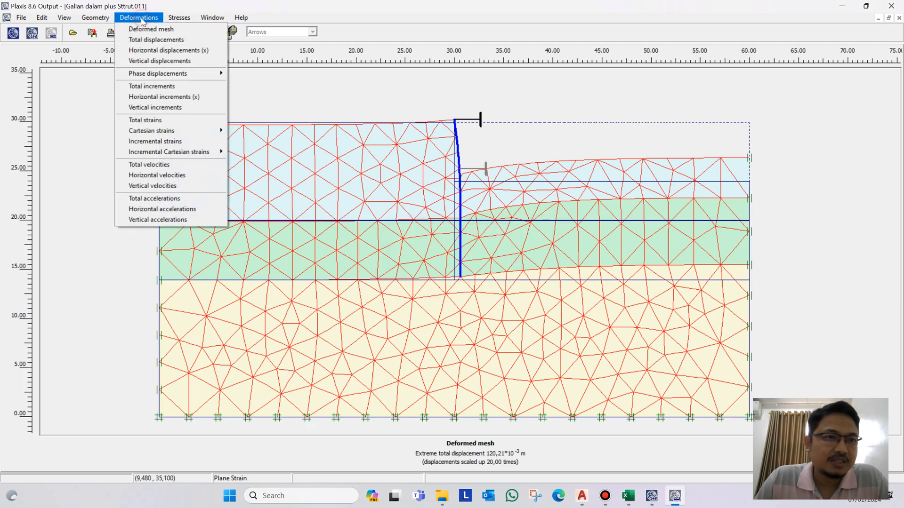
mouse_move(194, 78)
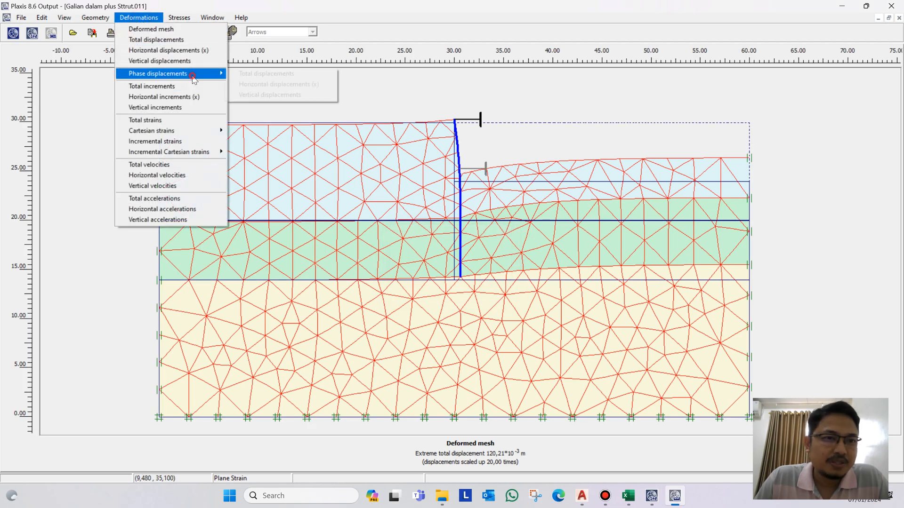
click(275, 85)
click(288, 31)
click(282, 57)
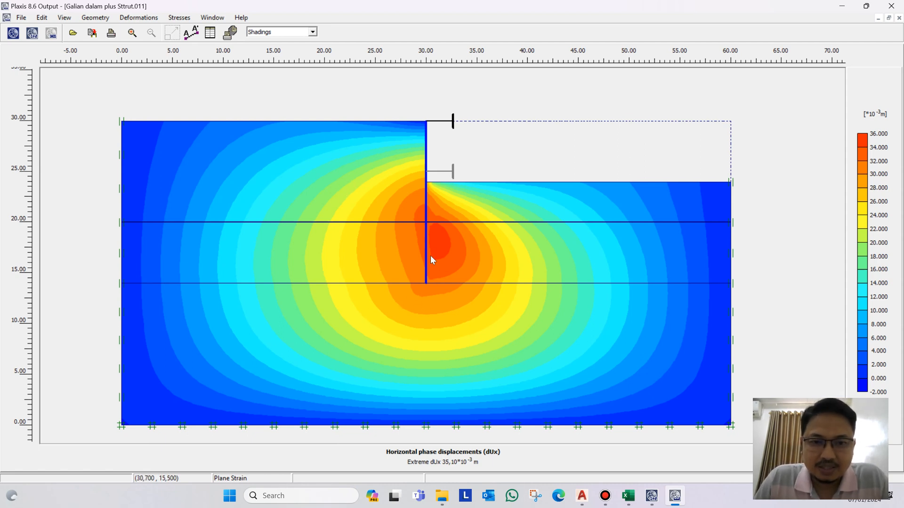
Show the horizontal phase displacements of Galian 1 as arrows, examine them and close the output
click(273, 32)
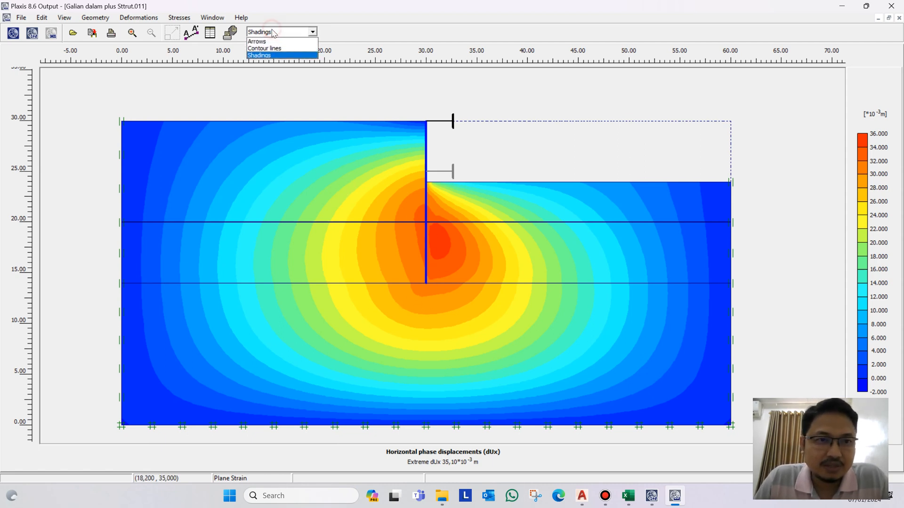
click(257, 41)
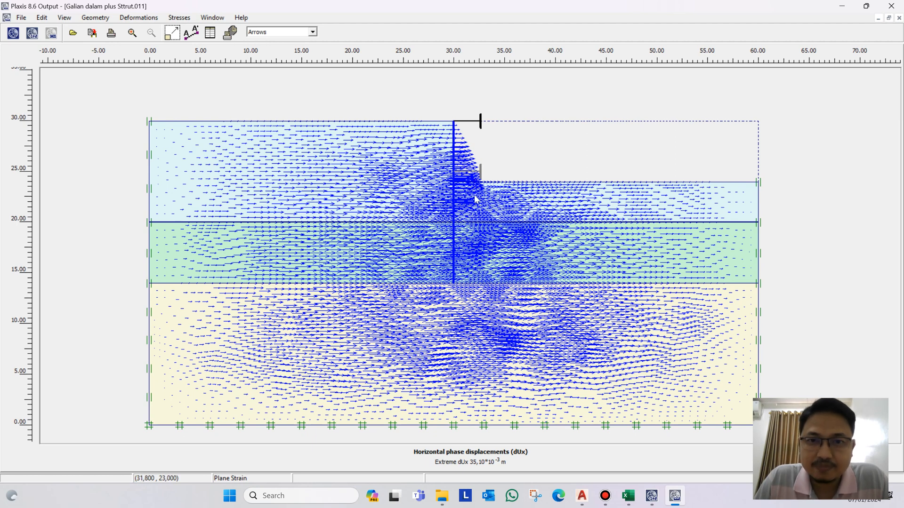
click(891, 5)
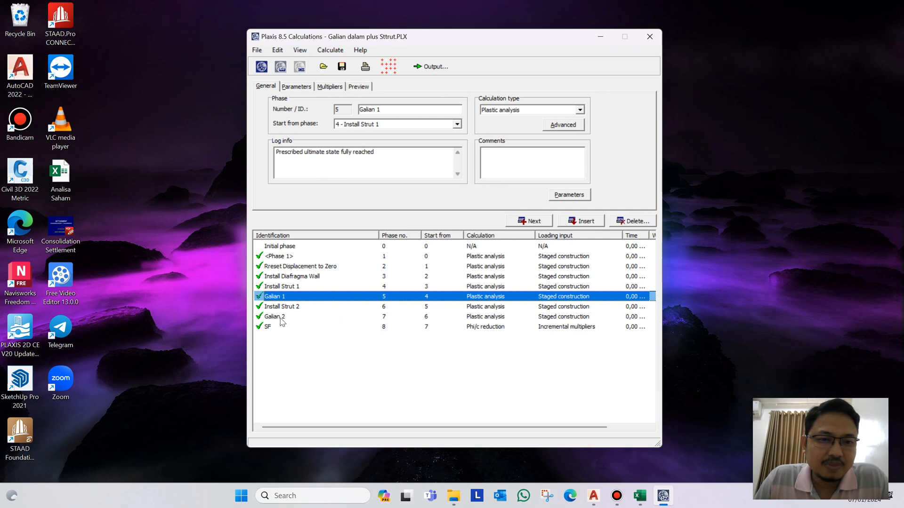
Open the output of the Galian 2 phase and examine its horizontal phase displacements as arrows and as shadings
click(283, 318)
click(432, 67)
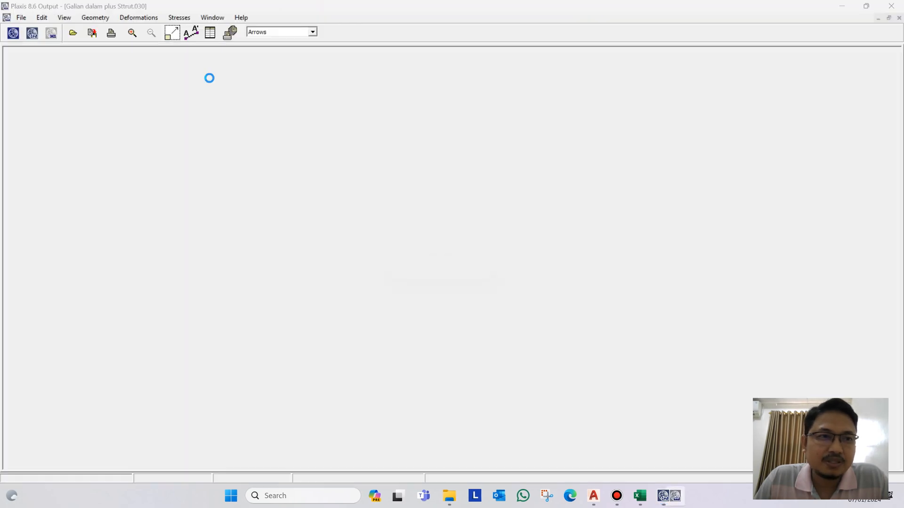
click(138, 17)
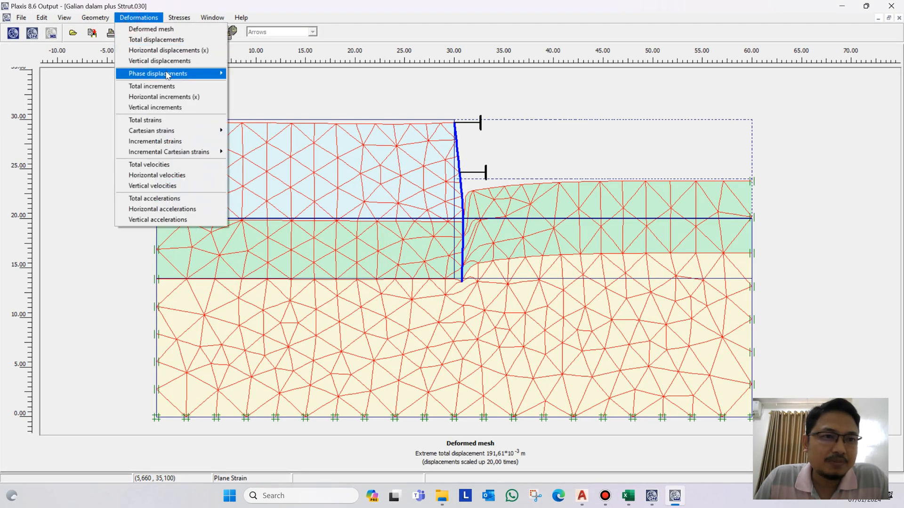
mouse_move(168, 75)
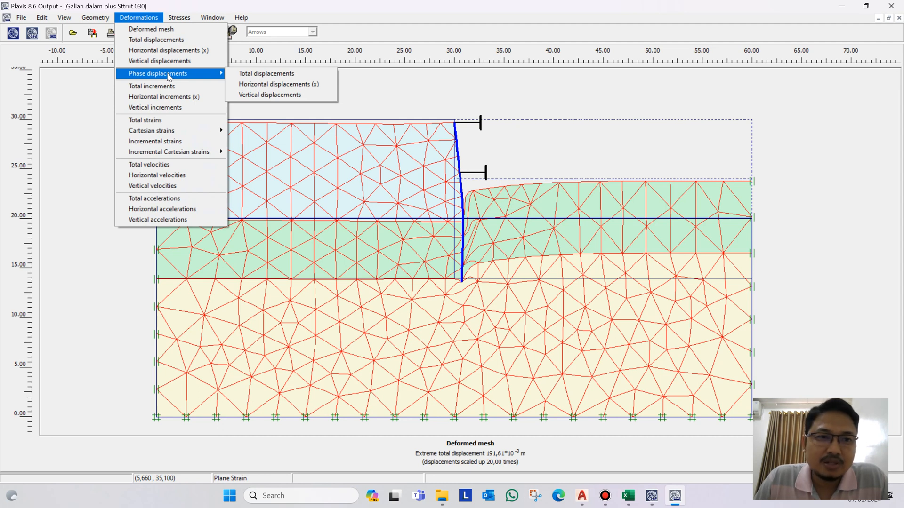
click(281, 83)
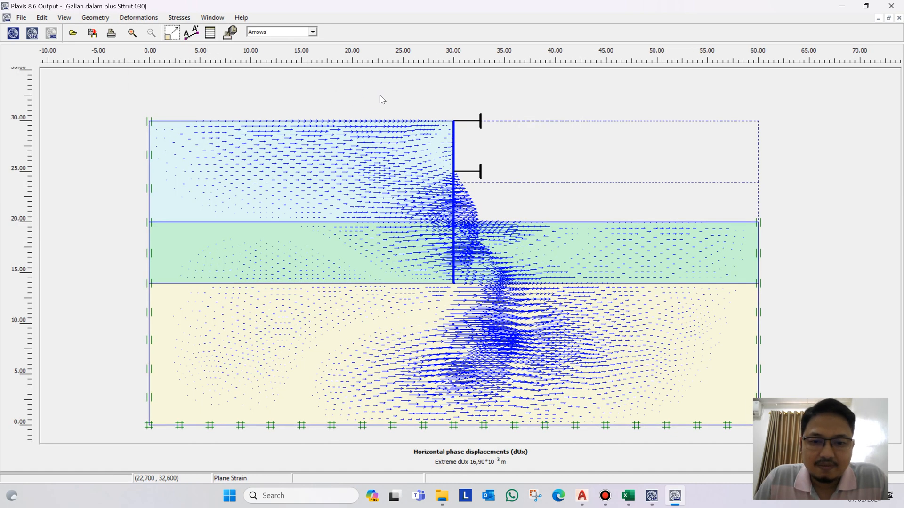
click(140, 18)
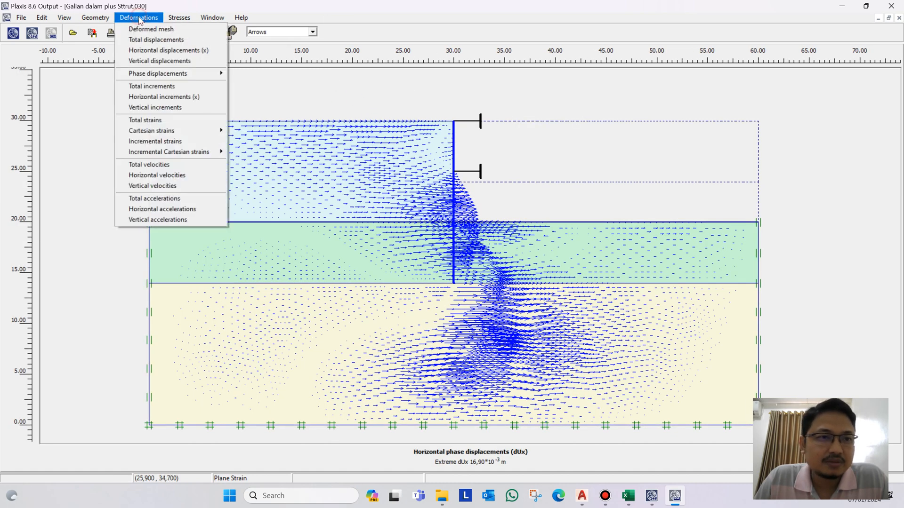
click(301, 36)
click(312, 31)
click(276, 55)
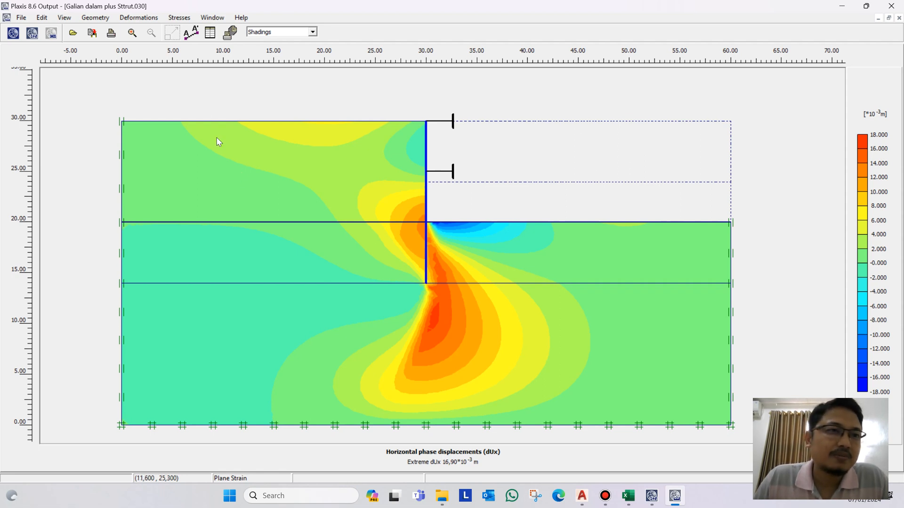
Display the overall horizontal displacements (x) of Galian 2 as shadings and as arrows, and close the output
click(132, 18)
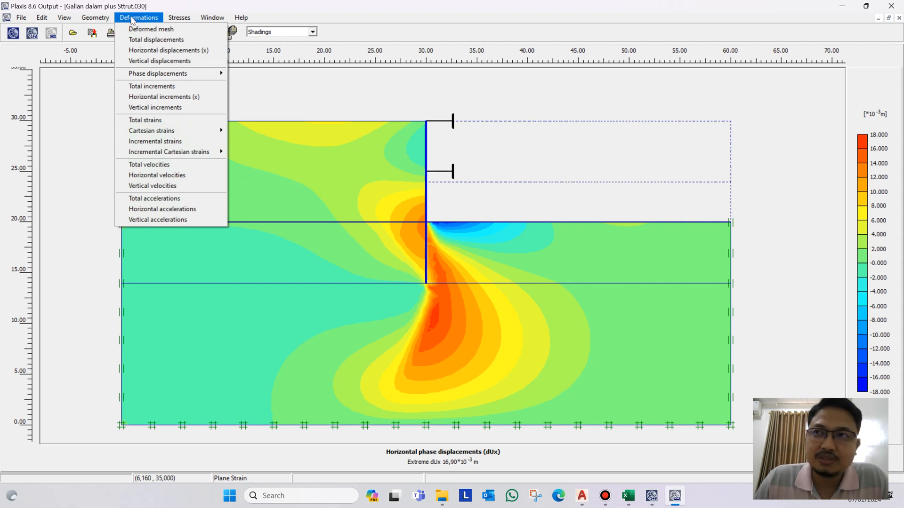
click(180, 51)
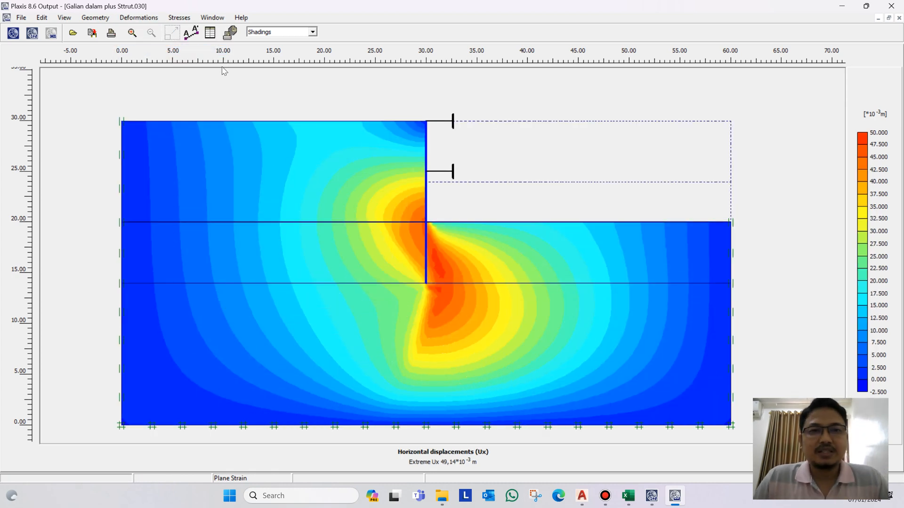
click(284, 32)
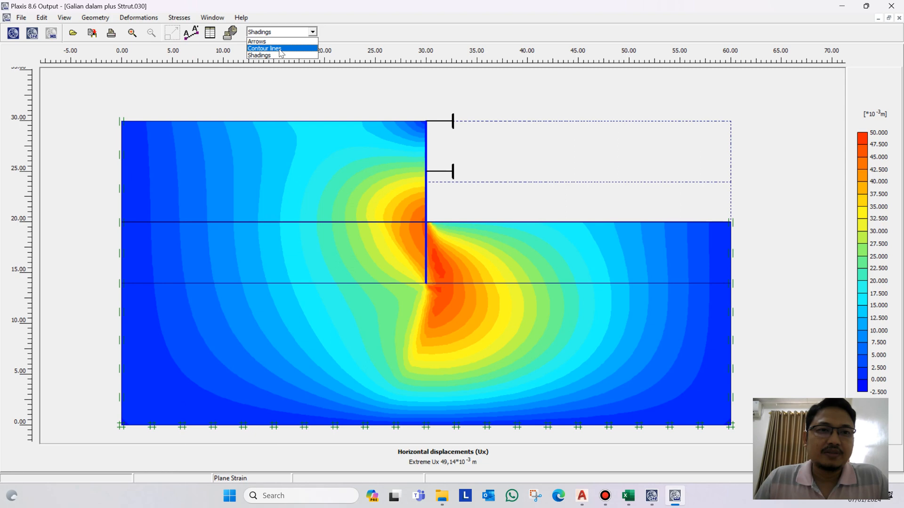
click(278, 42)
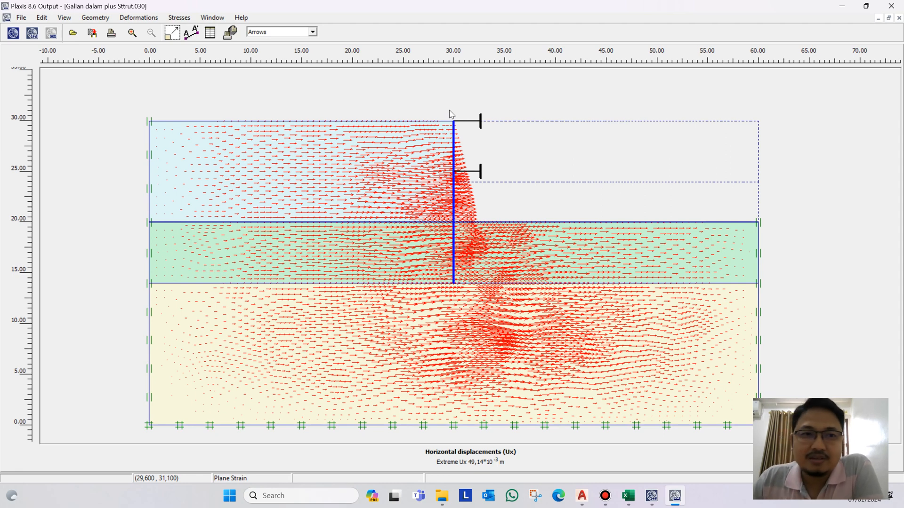
click(891, 6)
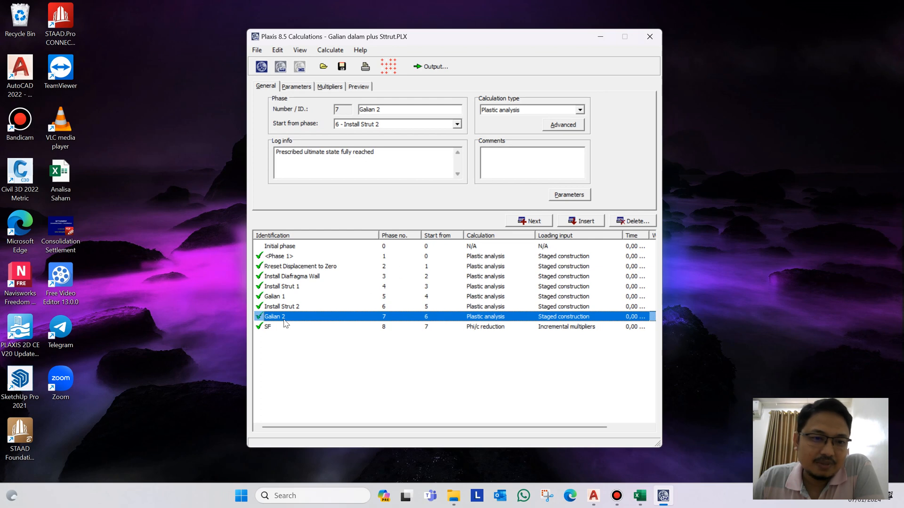
Reopen the Galian 2 output and view the diaphragm wall's total and horizontal displacements
click(431, 67)
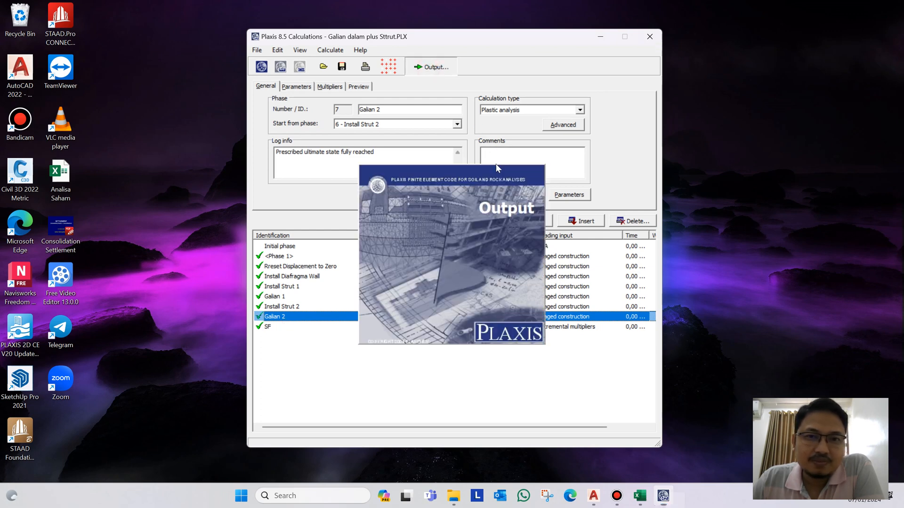
double_click(461, 163)
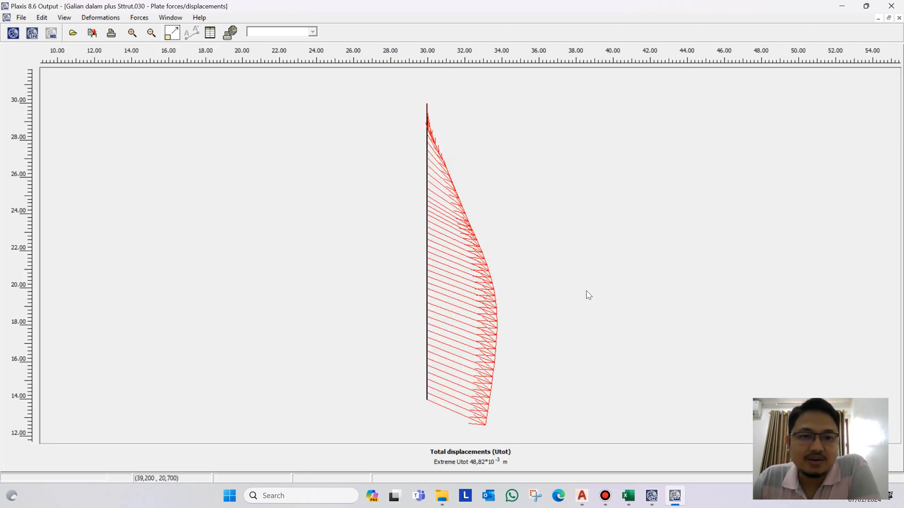
click(100, 18)
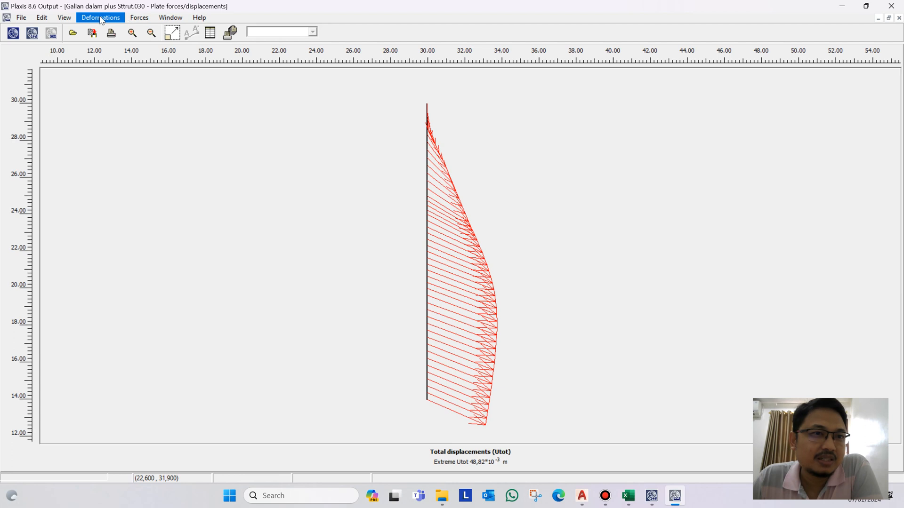
click(126, 39)
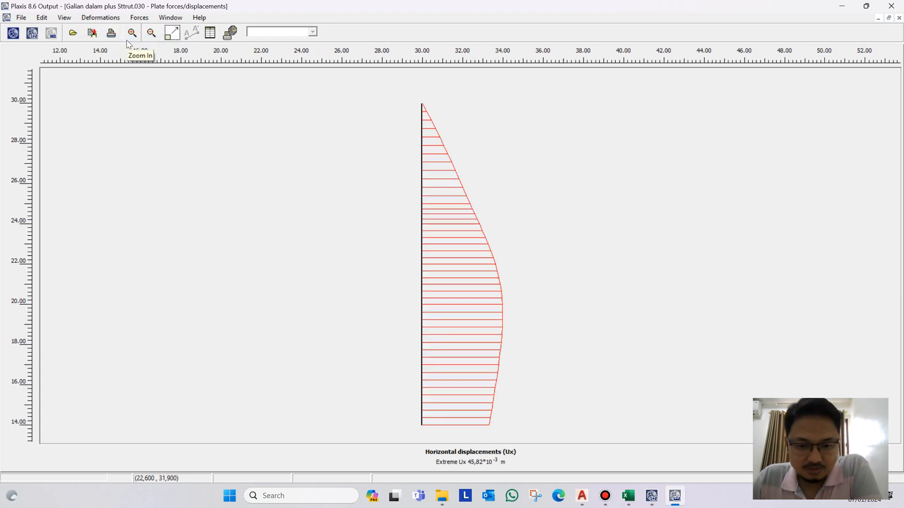
click(113, 18)
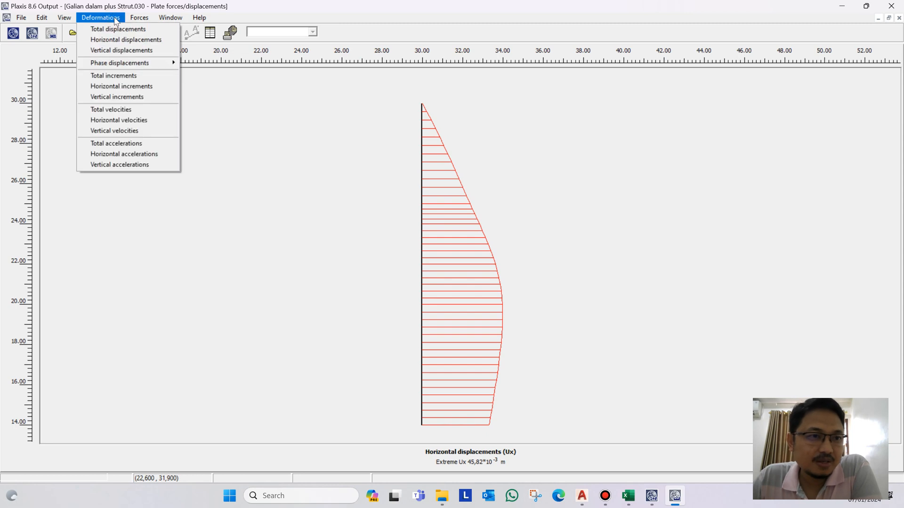
click(308, 185)
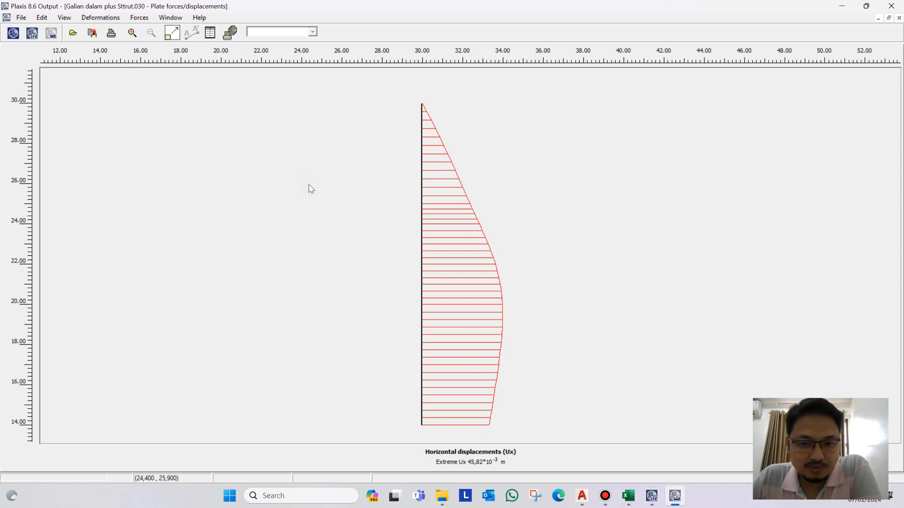
View the axial forces, shear forces and bending moments of the diaphragm wall for Galian 2 and close the output
click(141, 19)
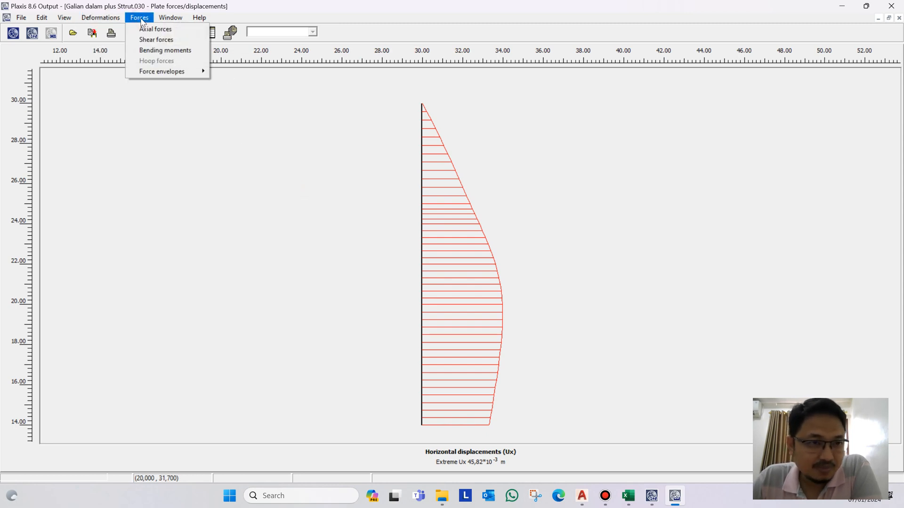
click(151, 29)
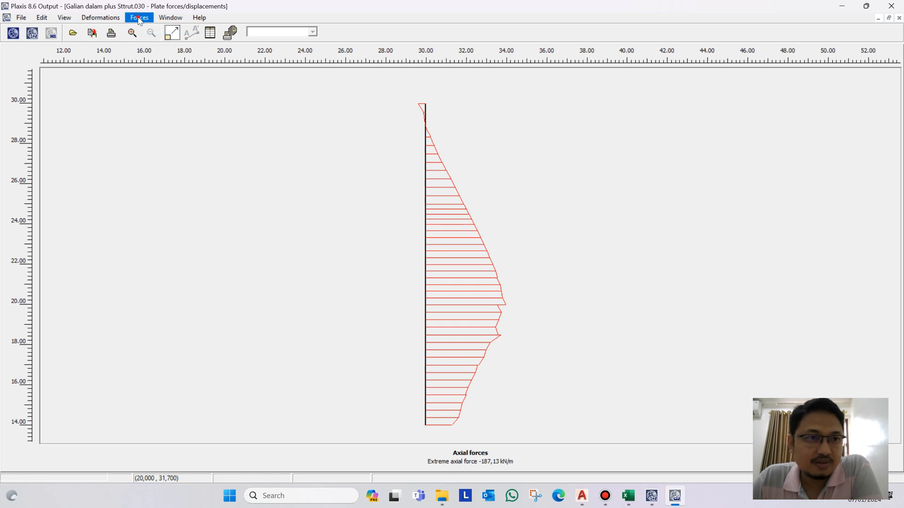
click(140, 20)
click(166, 41)
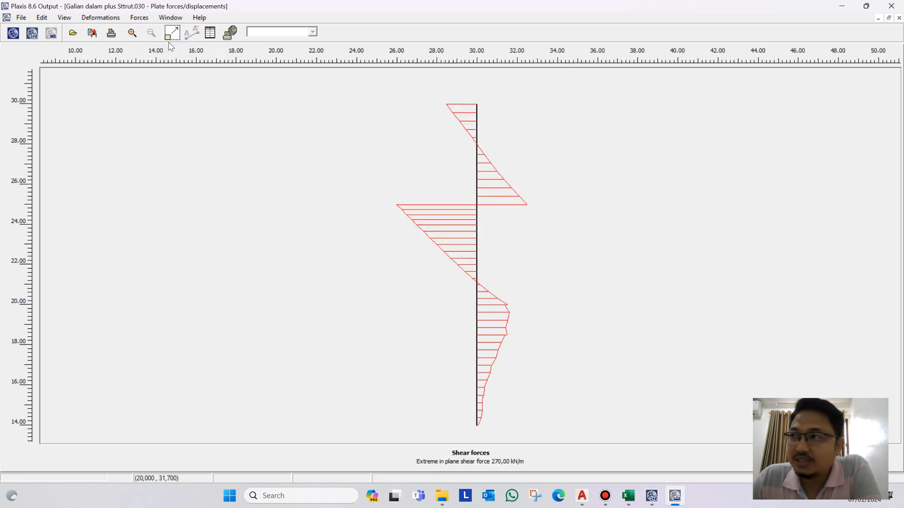
click(139, 17)
click(166, 51)
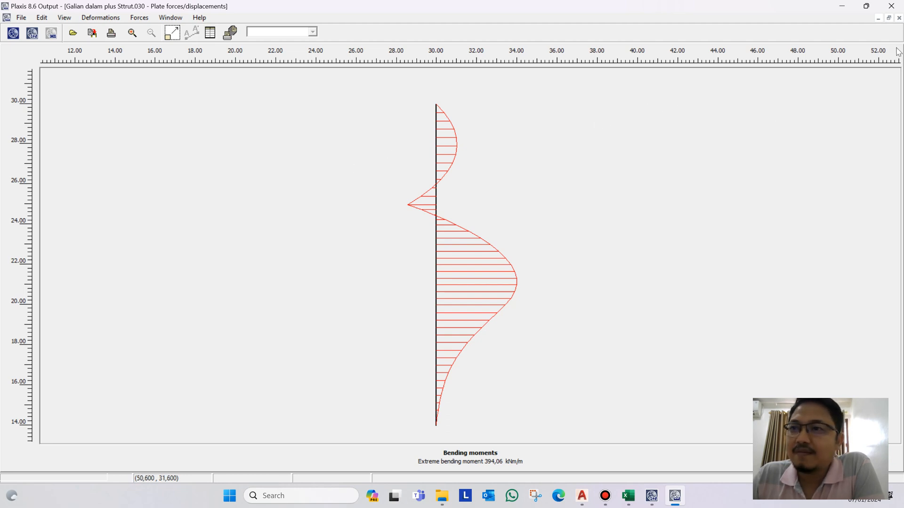
click(891, 6)
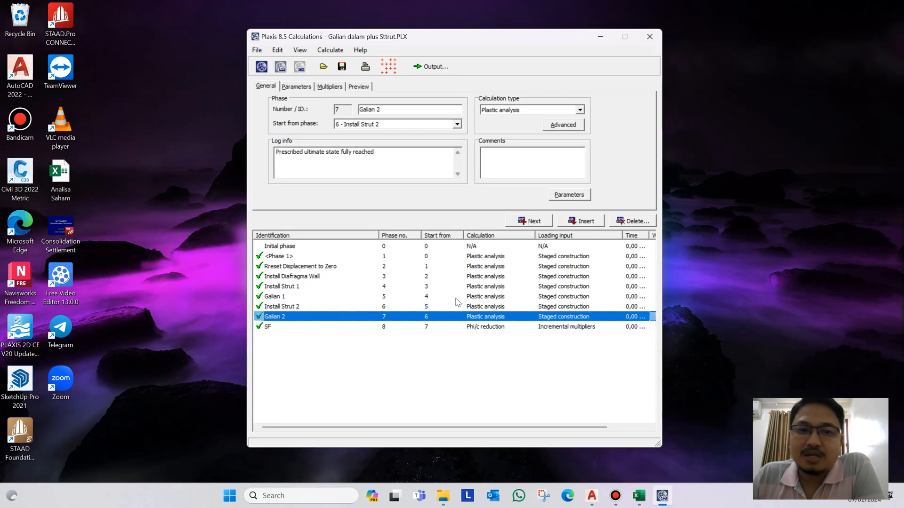
Check the multipliers of the SF phase for Msf and display that phase's total displacements as shadings in the output
click(265, 329)
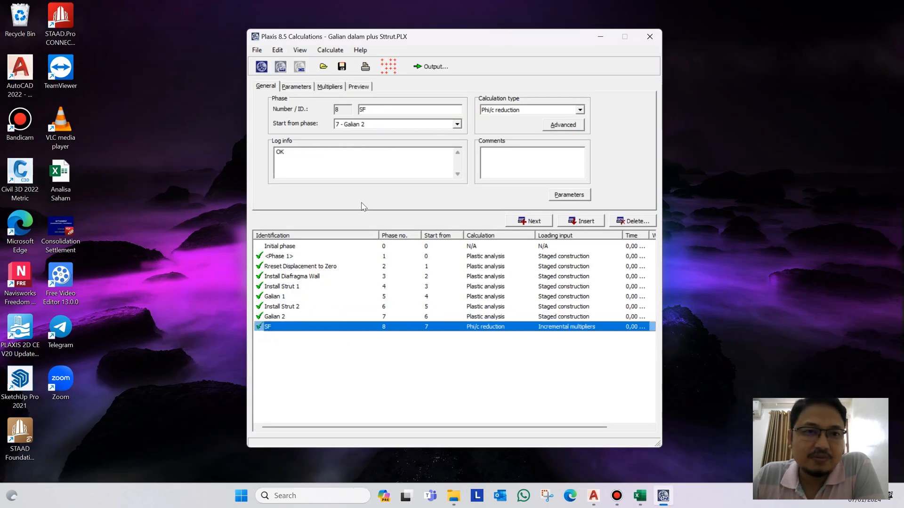
click(330, 86)
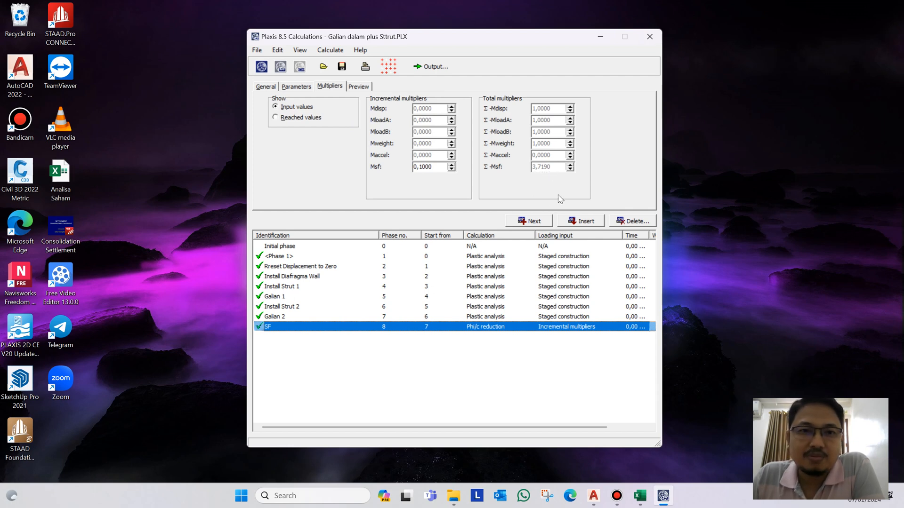
click(430, 66)
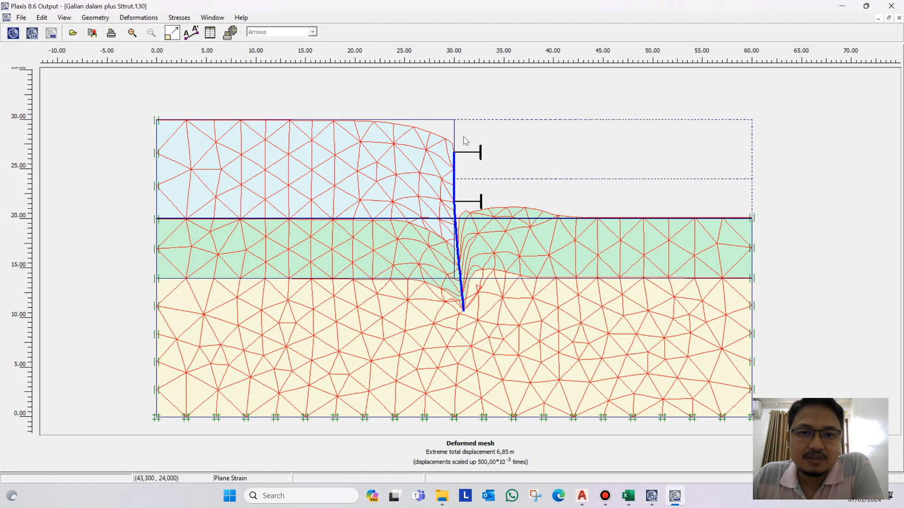
click(138, 17)
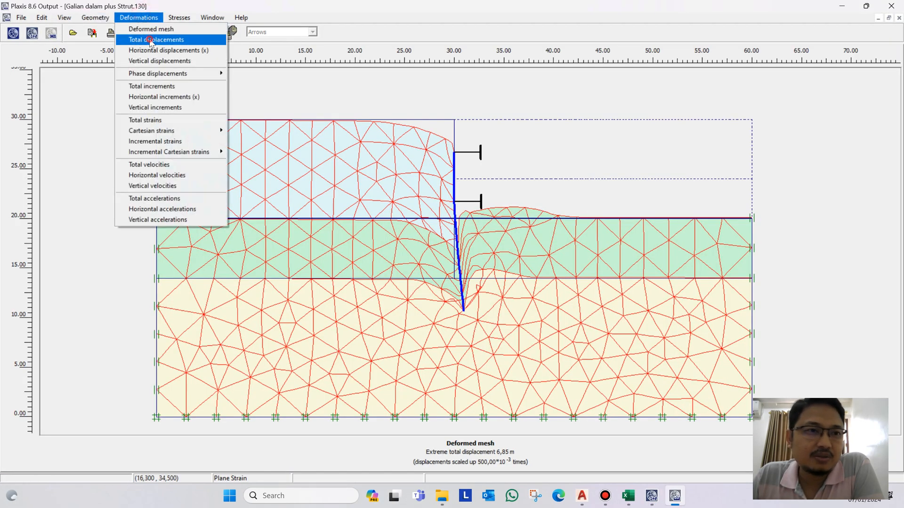
click(135, 40)
click(287, 32)
click(273, 56)
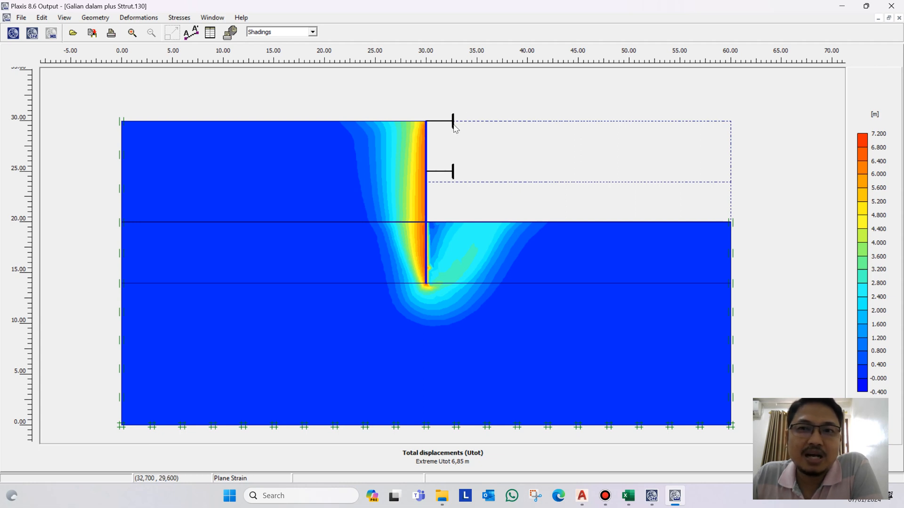
Close the output and open the existing project Galian dalam plus Sttrut in the Plaxis Input program
click(892, 6)
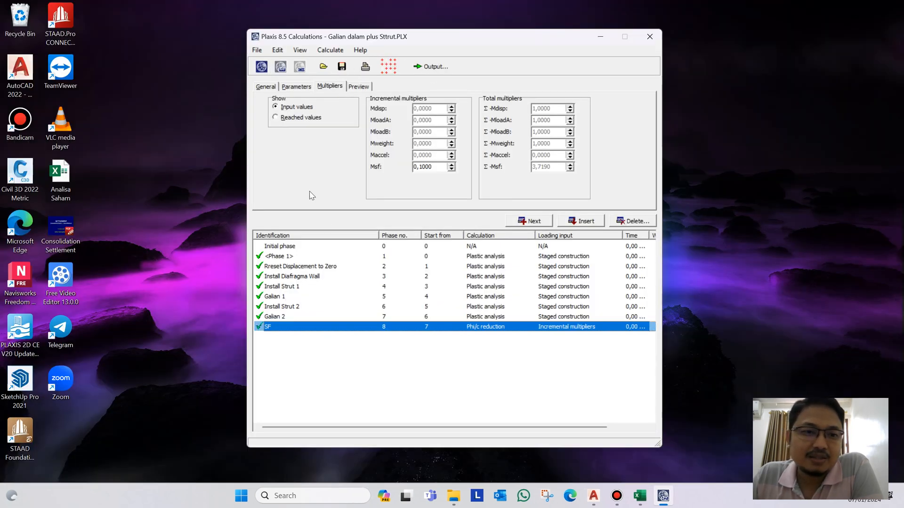
click(262, 68)
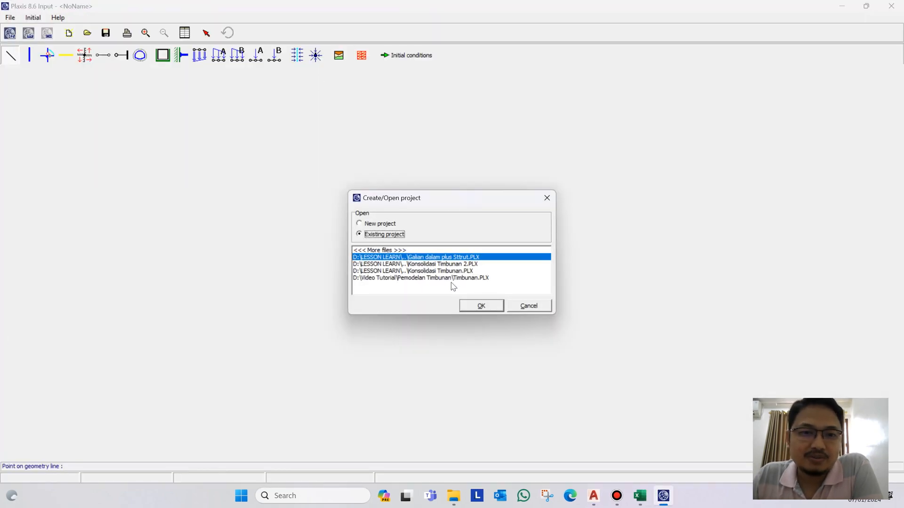
click(481, 306)
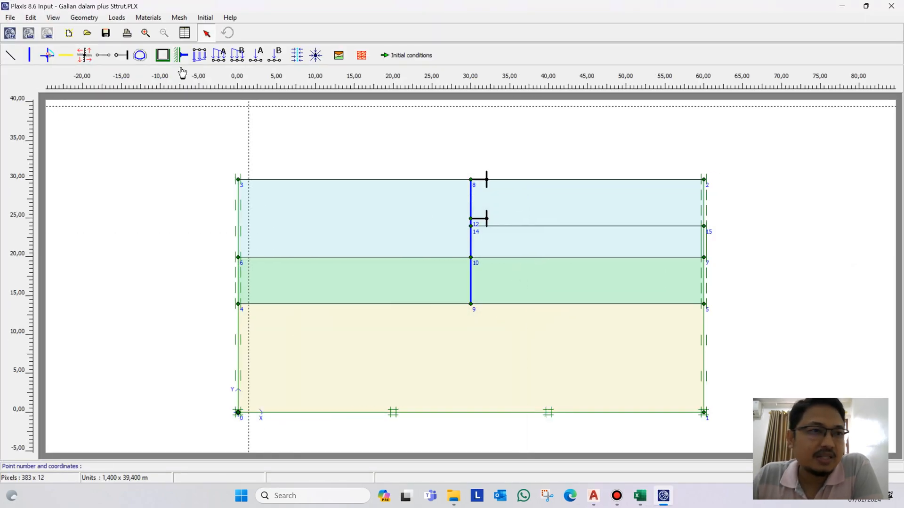
Save a copy of the project under the name Galian dalam Tanpa Sttrut
click(13, 17)
click(66, 61)
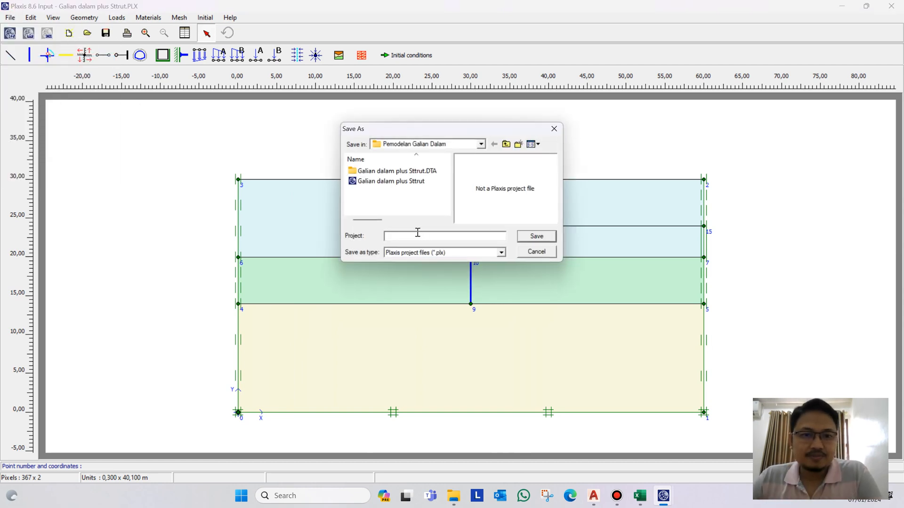
click(395, 184)
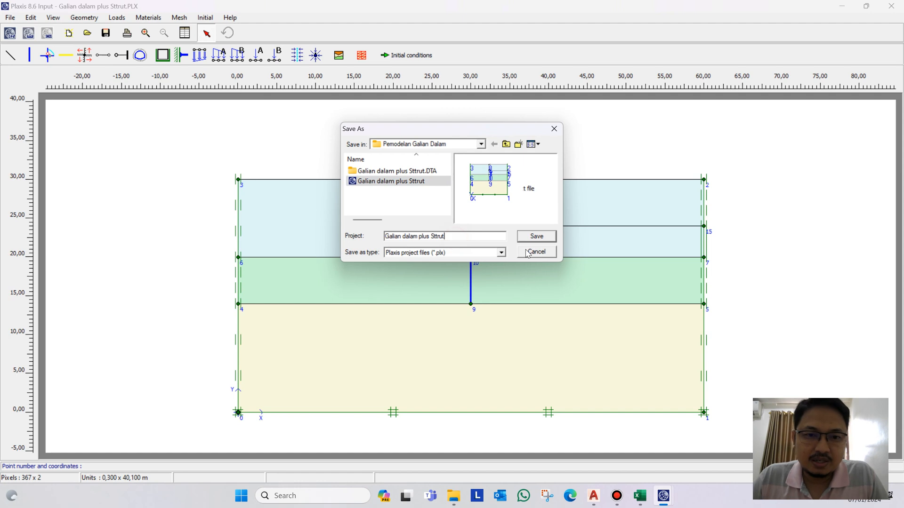
click(451, 236)
click(430, 236)
key(BackSpace)
key(BackSpace)
key(BackSpace)
key(BackSpace)
key(BackSpace)
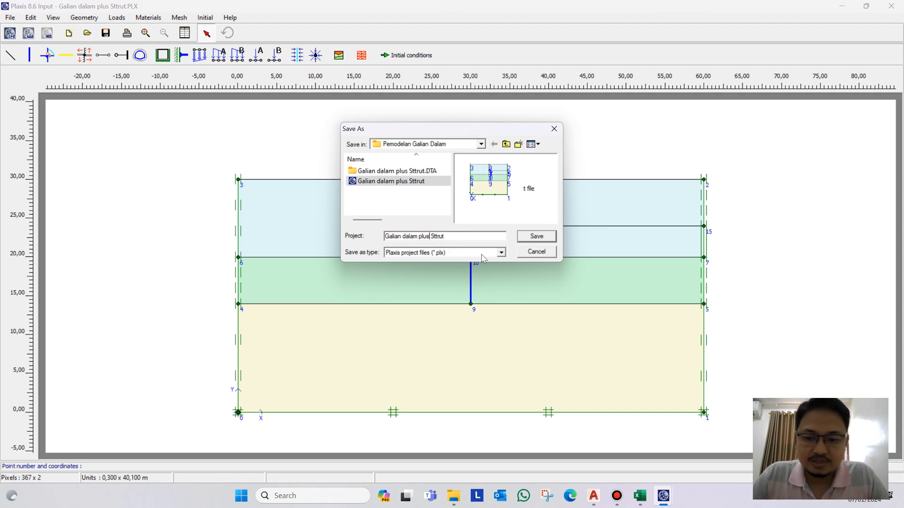
text(Tanpa)
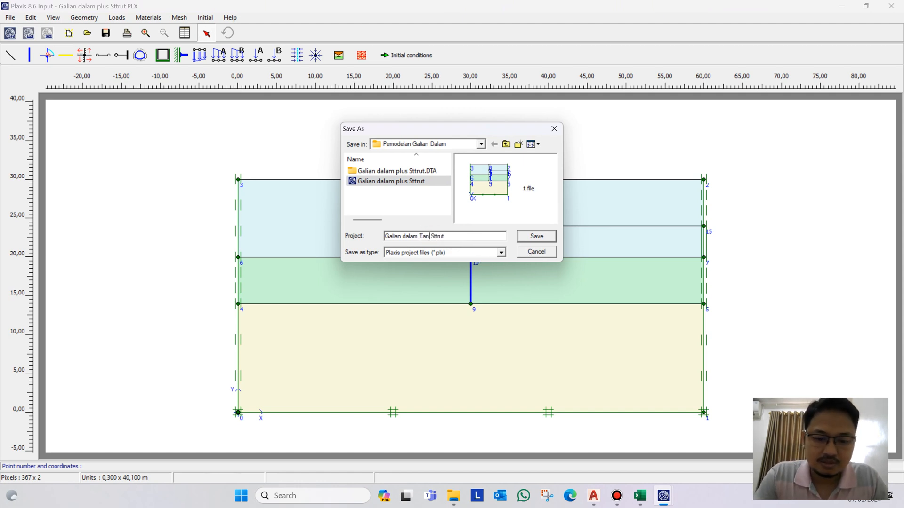
click(548, 238)
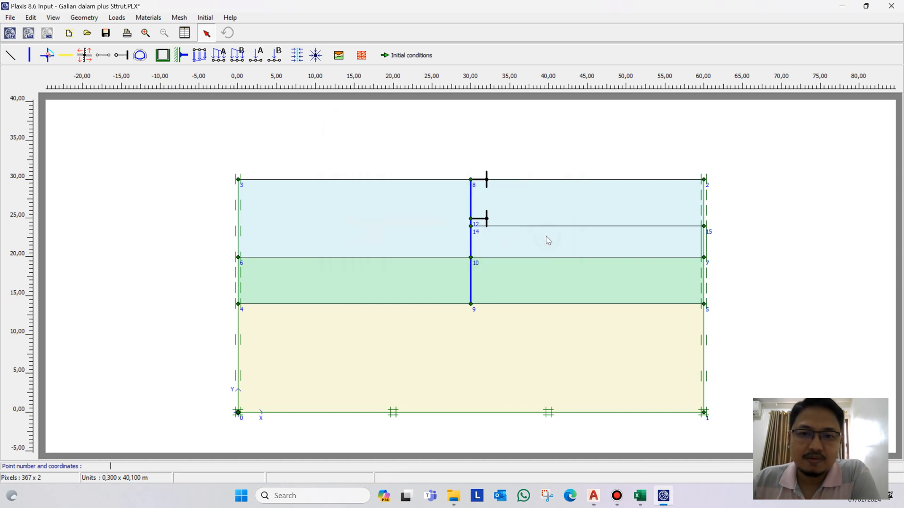
Proceed through the initial conditions to the calculation phases of Galian dalam Tanpa Sttrut
click(408, 55)
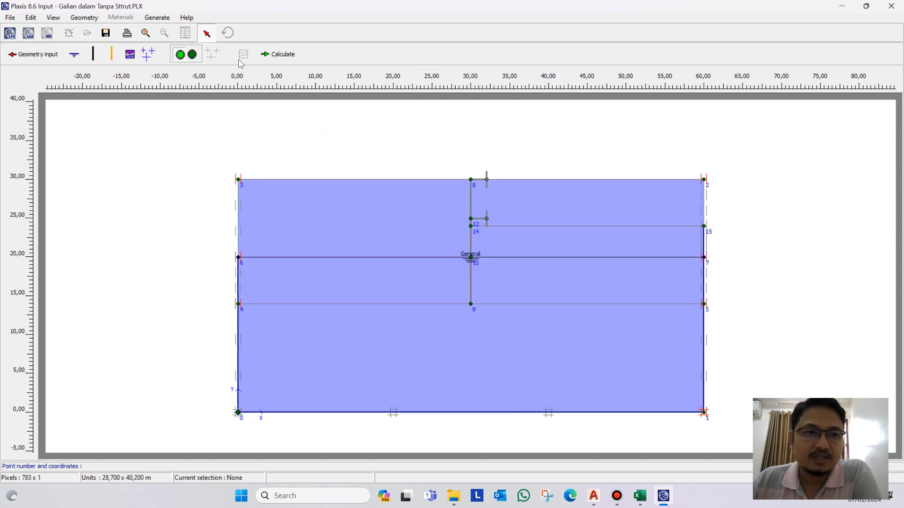
click(278, 54)
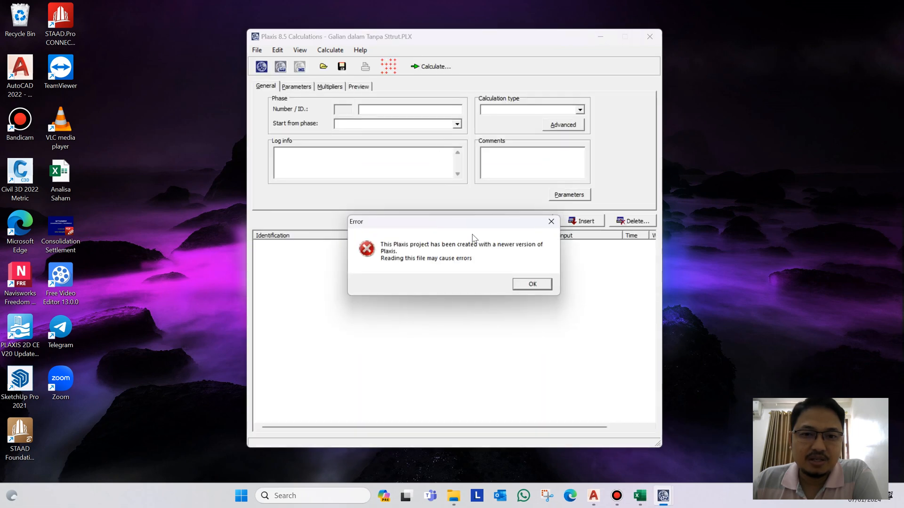
click(527, 286)
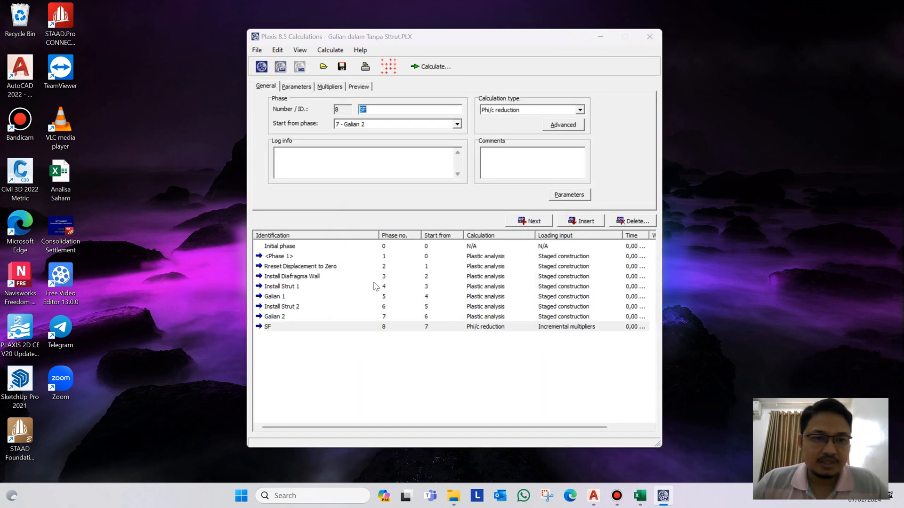
Delete the phases SF, Galian 2, Install Strut 2, Galian 1 and Install Strut 1
click(266, 329)
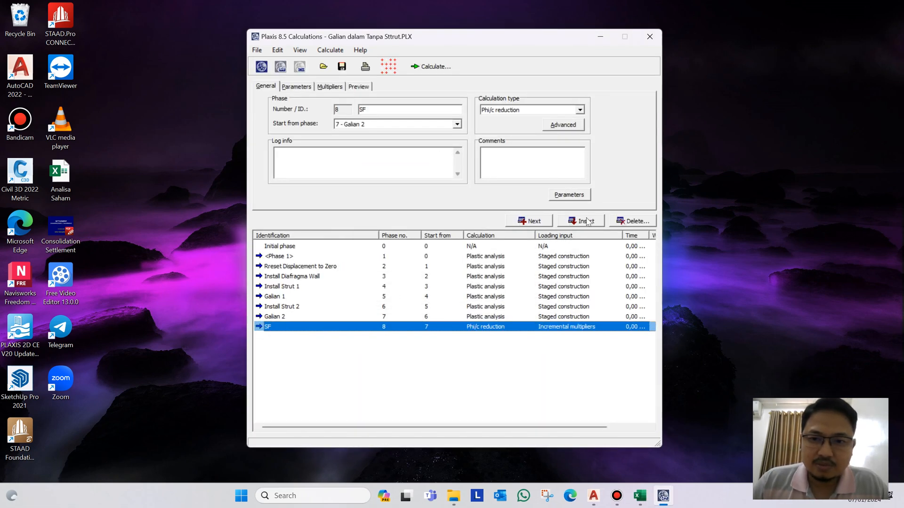
click(635, 221)
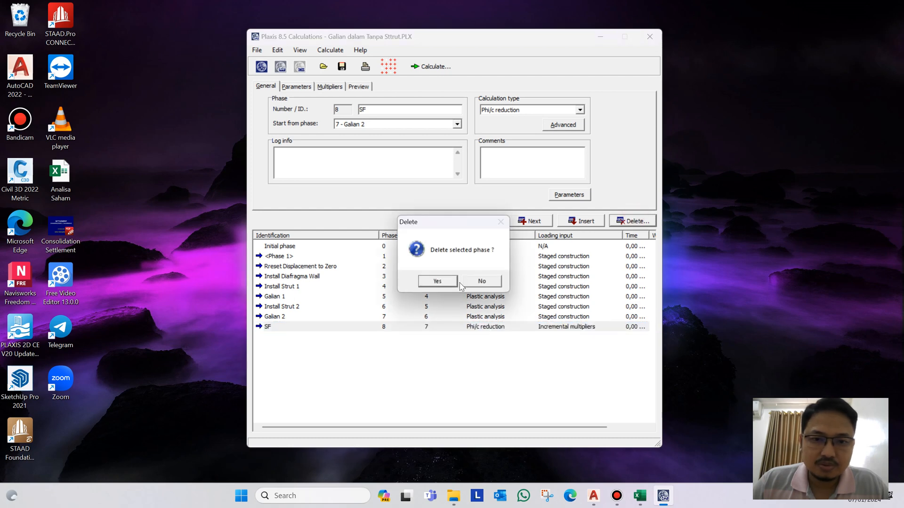
click(433, 282)
click(621, 221)
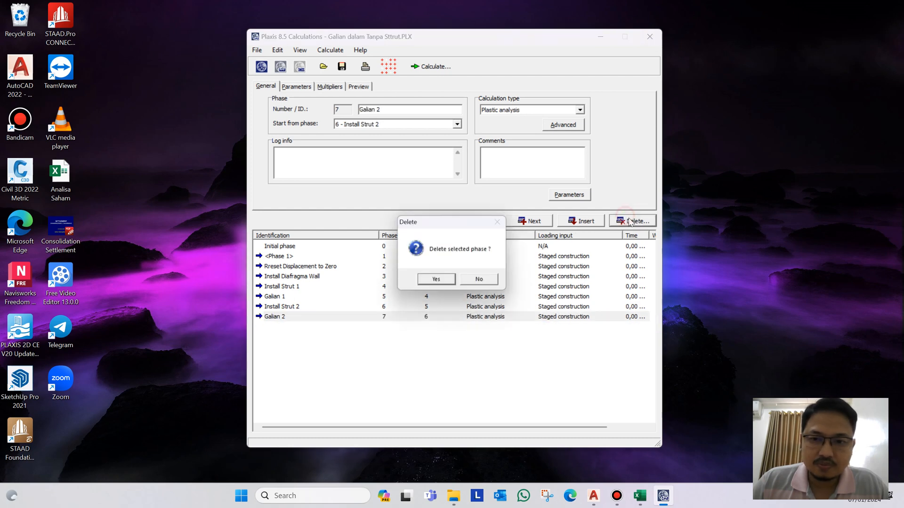
click(429, 280)
click(622, 221)
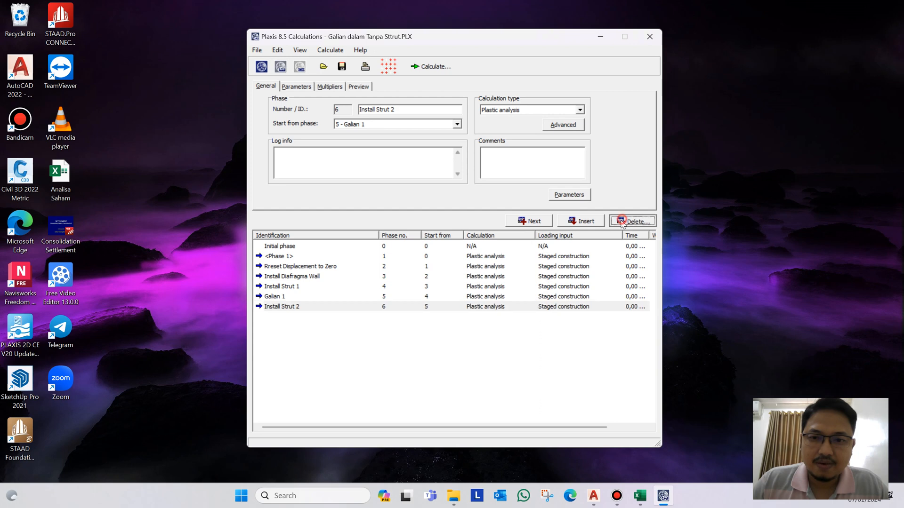
click(440, 281)
click(626, 221)
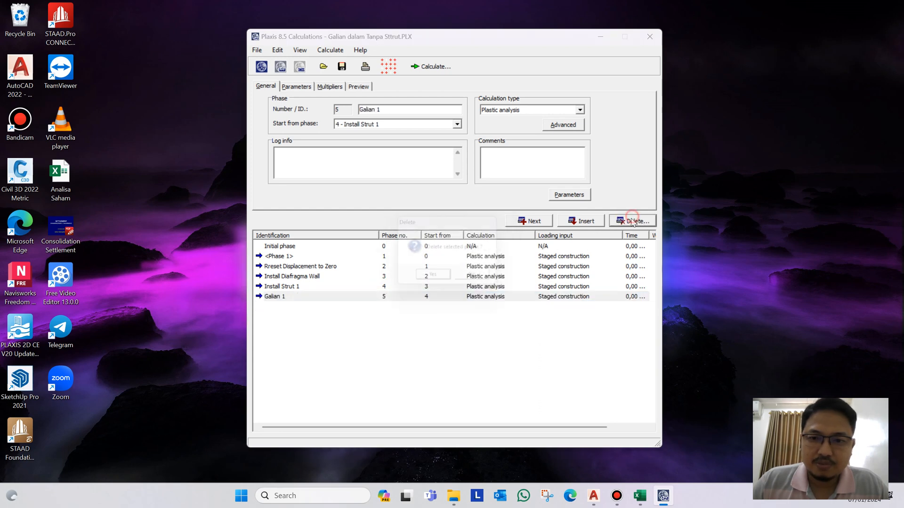
click(430, 281)
click(630, 221)
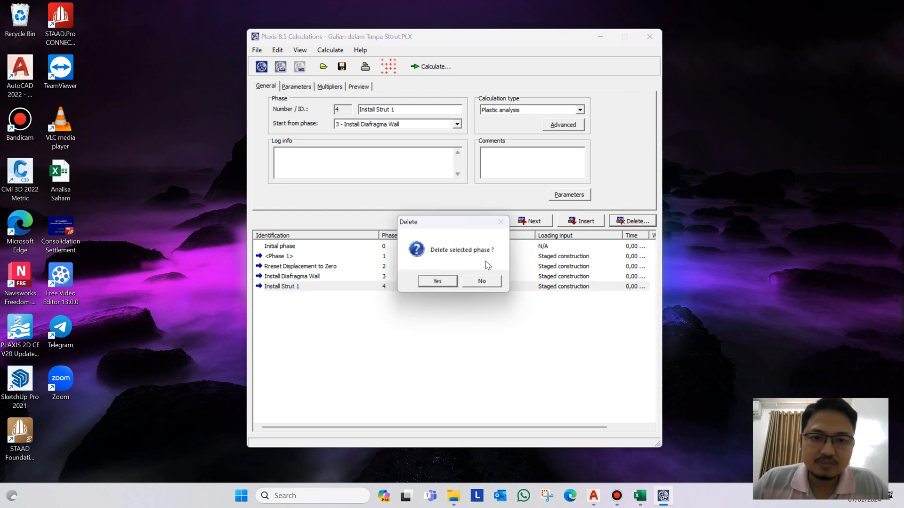
click(446, 283)
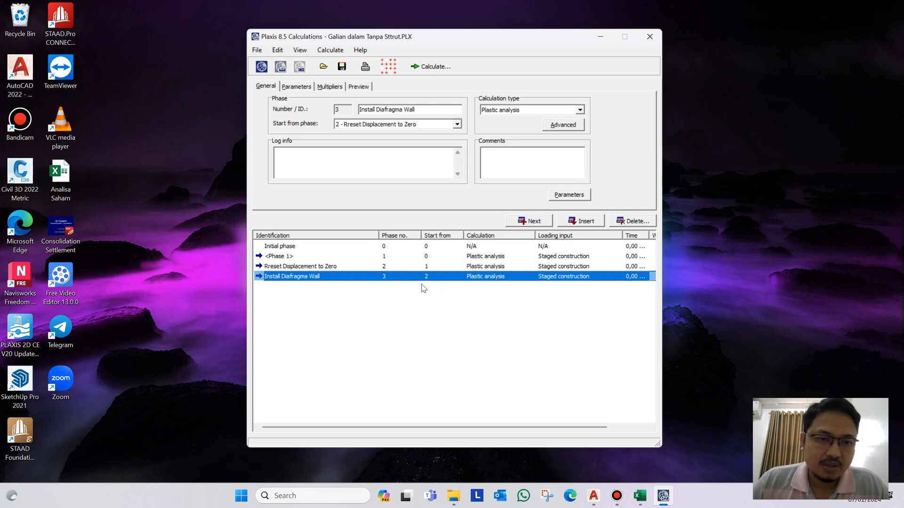
Add a phase named Galian 10 meter that starts from Install Diafragma Wall
click(536, 222)
drag(398, 110, 351, 108)
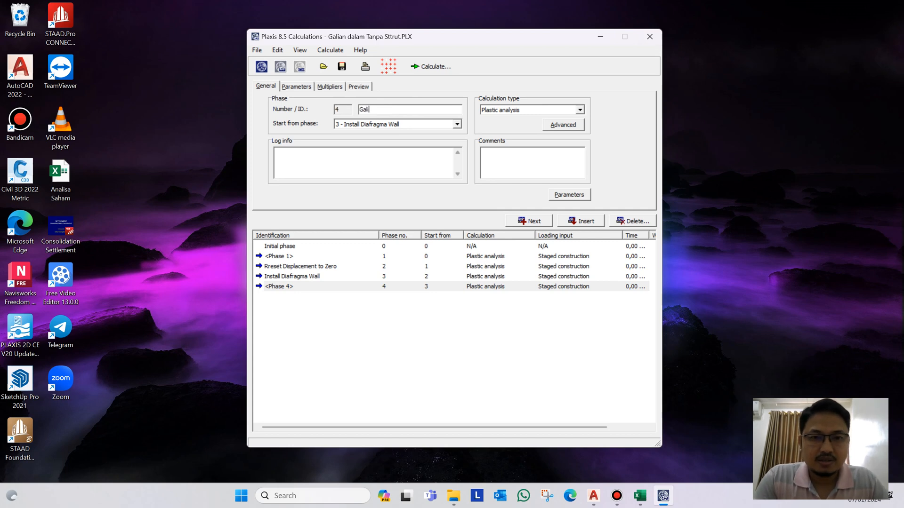
text(meter)
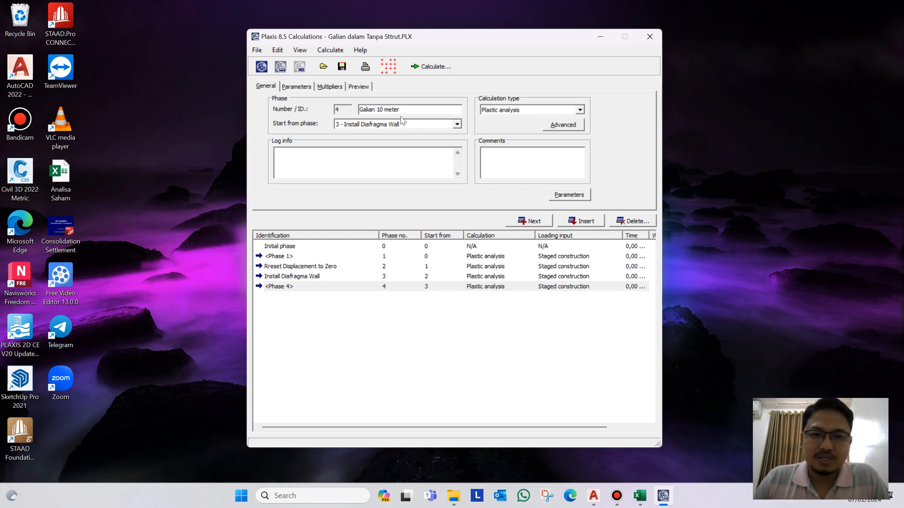
click(448, 315)
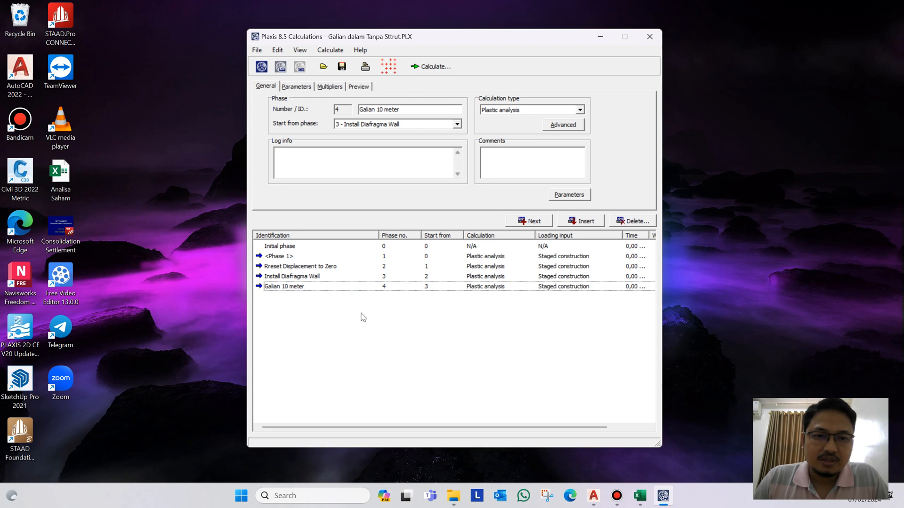
Check the staged construction of the Install Diafragma Wall phase and return to the calculation phases
click(310, 276)
click(572, 195)
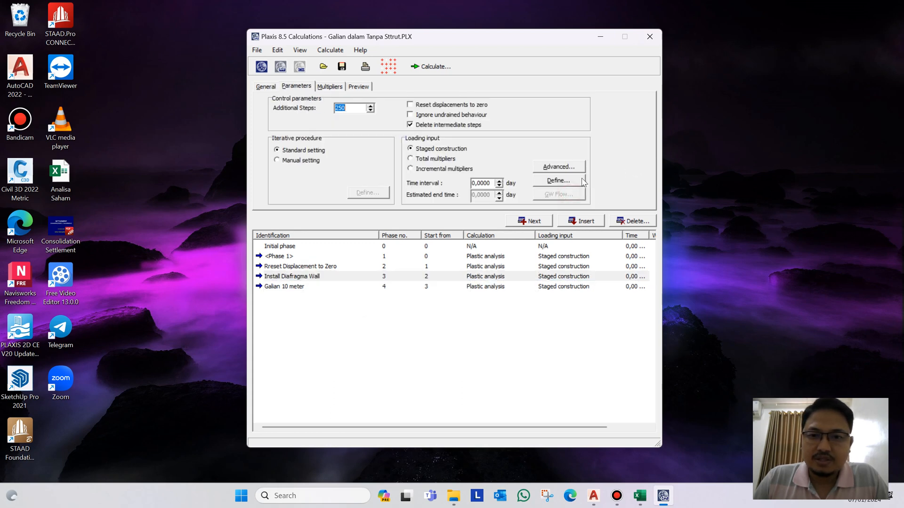
click(569, 180)
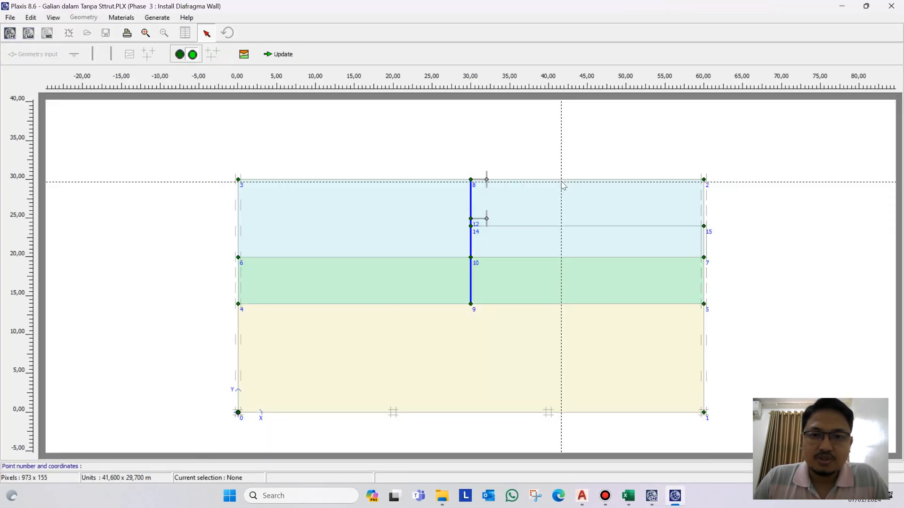
click(278, 54)
In the Galian 10 meter phase, deactivate the two upper soil clusters on the right side of the wall and update the phase
click(294, 286)
click(555, 183)
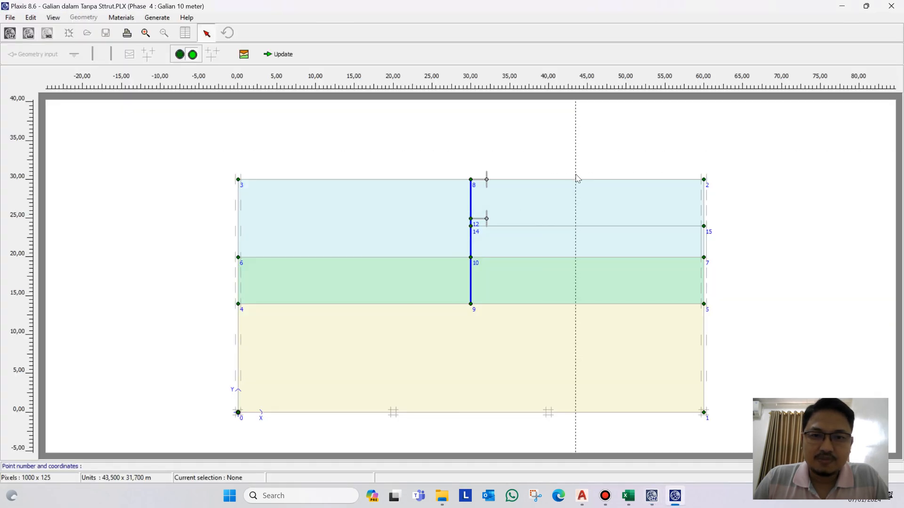
click(554, 197)
click(567, 250)
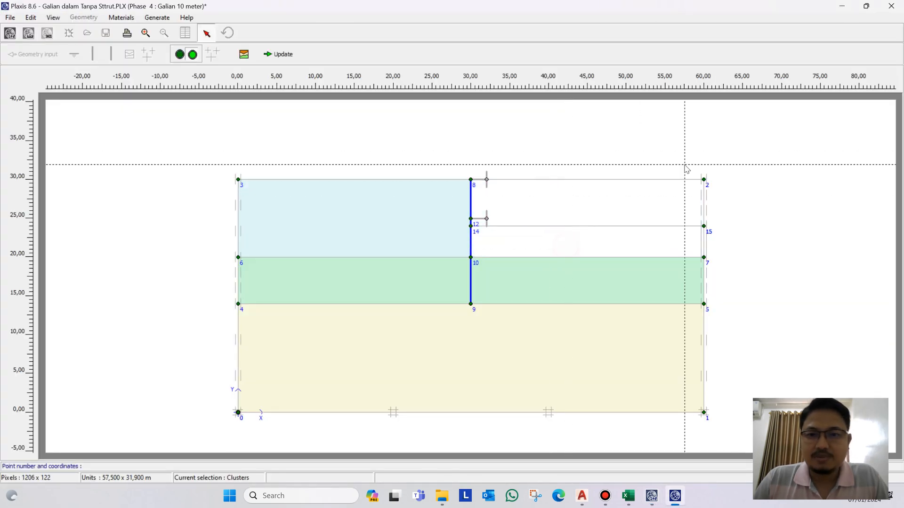
click(280, 54)
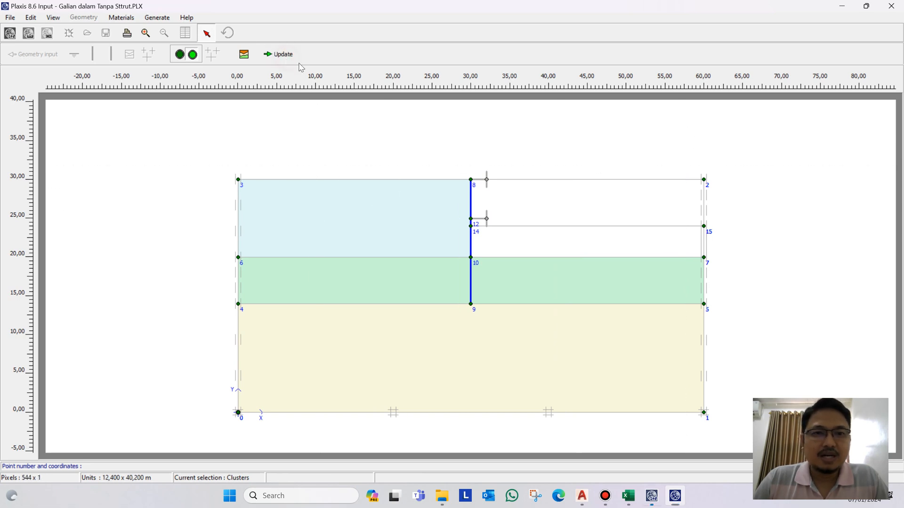
Calculate all phases up to Galian 10 meter
click(429, 66)
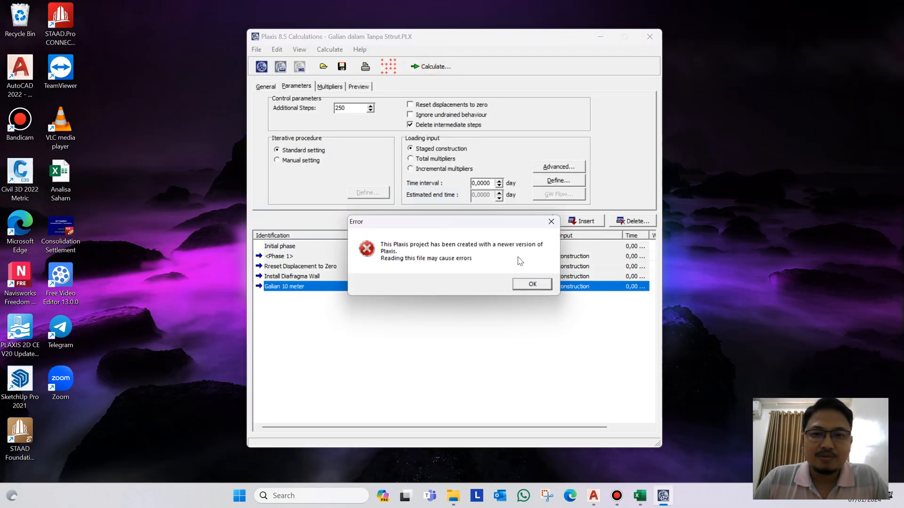
click(532, 284)
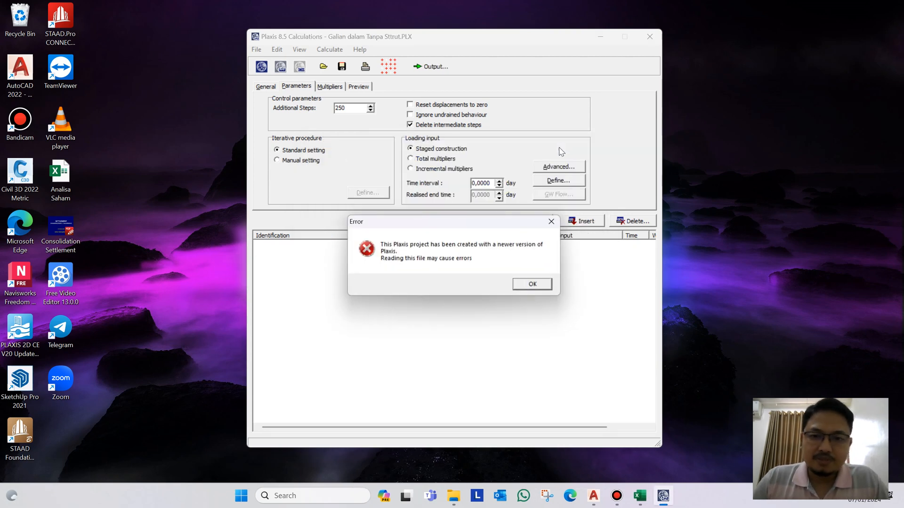
click(532, 284)
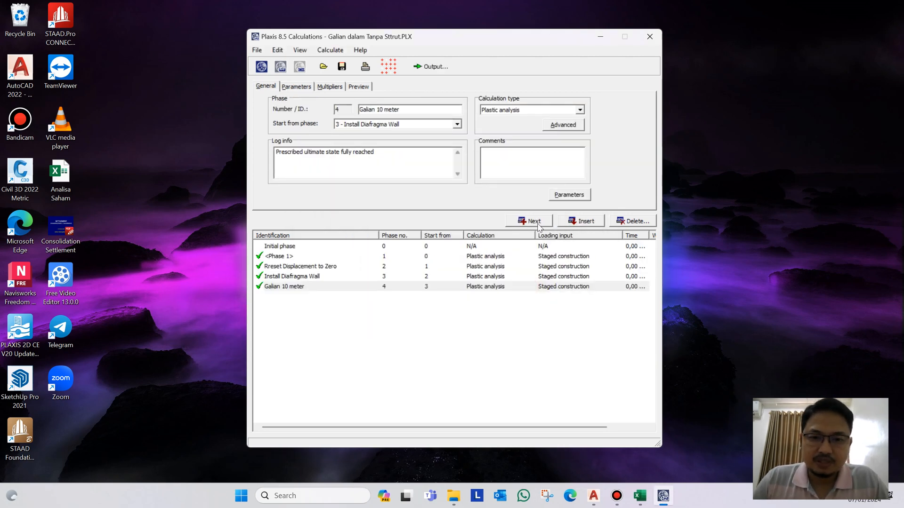
Add a phase named SF after Galian 10 meter with calculation type Phi/c reduction and calculate it
click(542, 224)
double_click(405, 110)
text(SF)
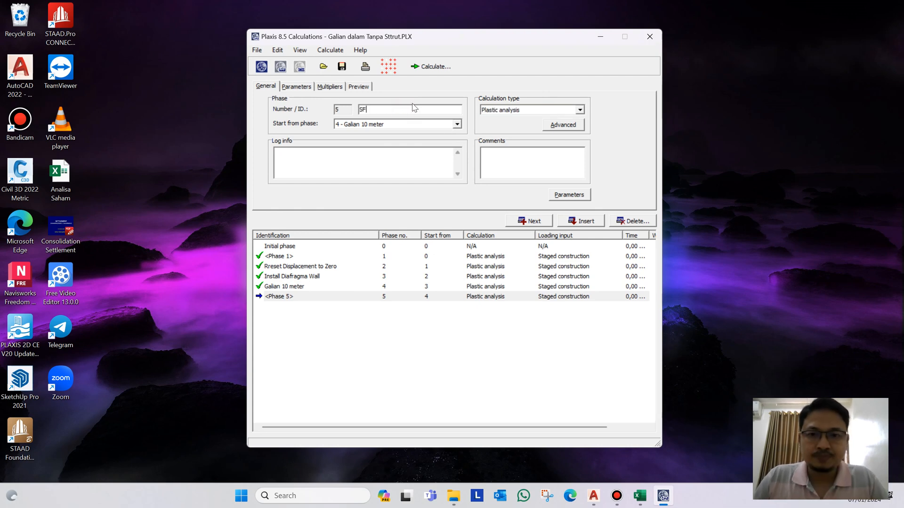
click(517, 106)
click(514, 132)
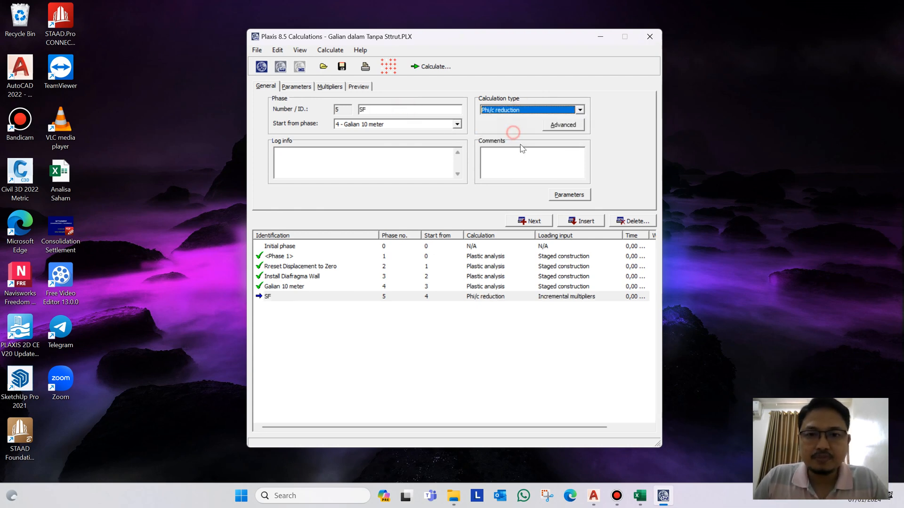
click(431, 66)
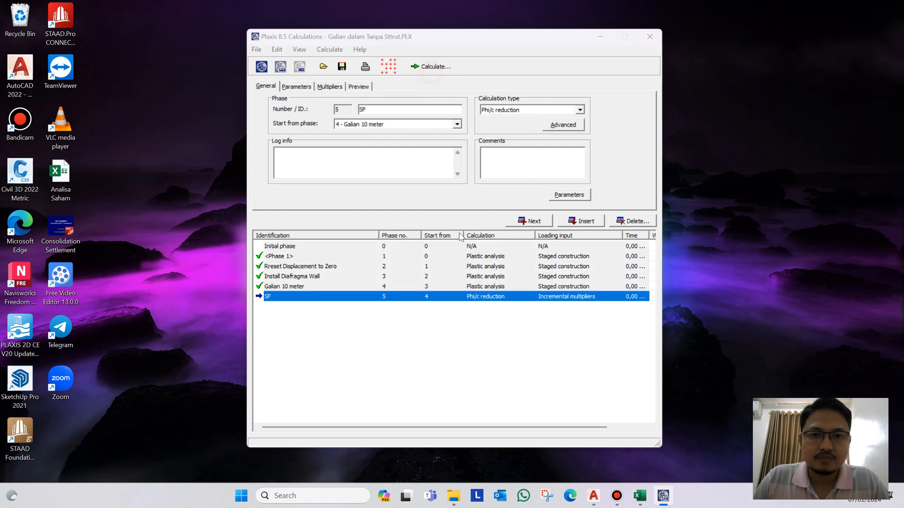
click(529, 285)
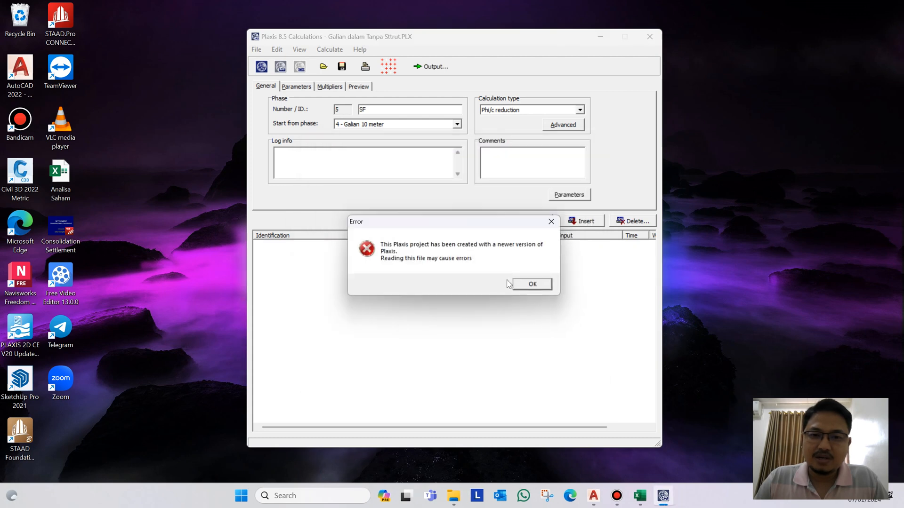
click(529, 283)
Check the SF phase's multipliers, then view the Galian 10 meter phase's horizontal displacements (Ux) as shadings and close the output
click(330, 87)
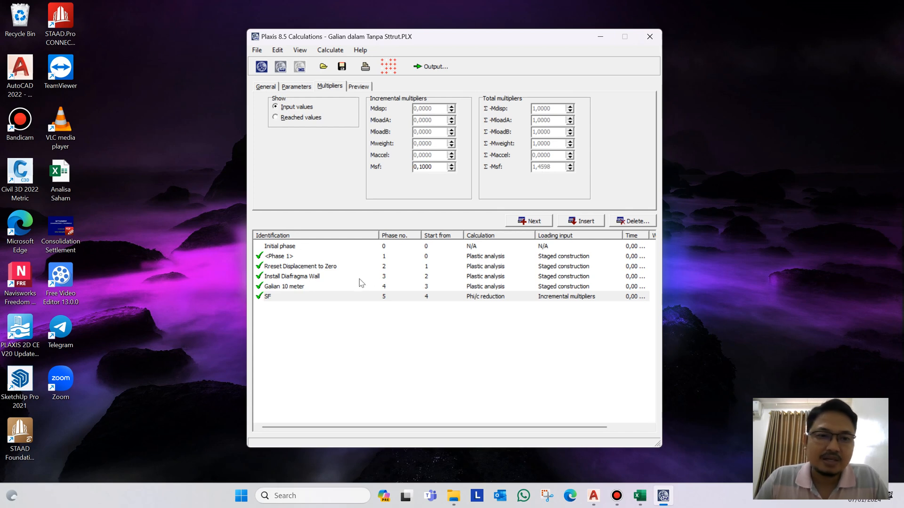
click(286, 288)
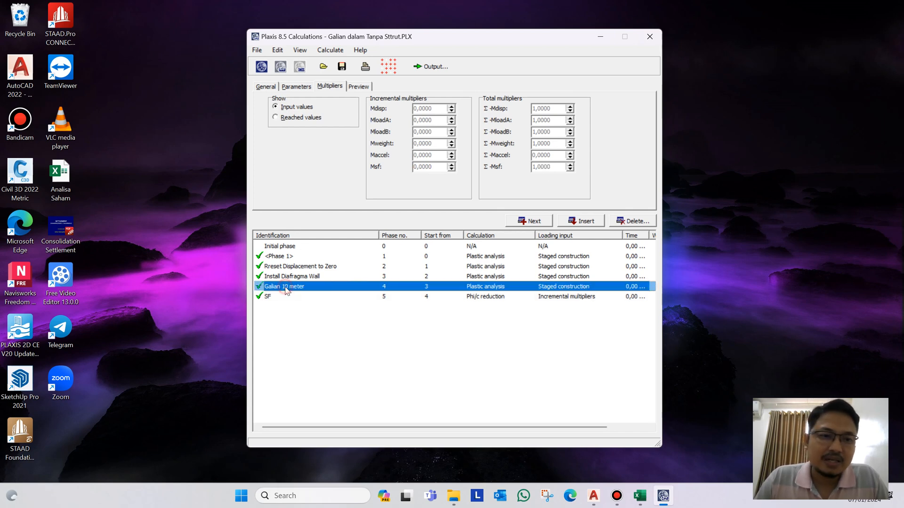
click(430, 66)
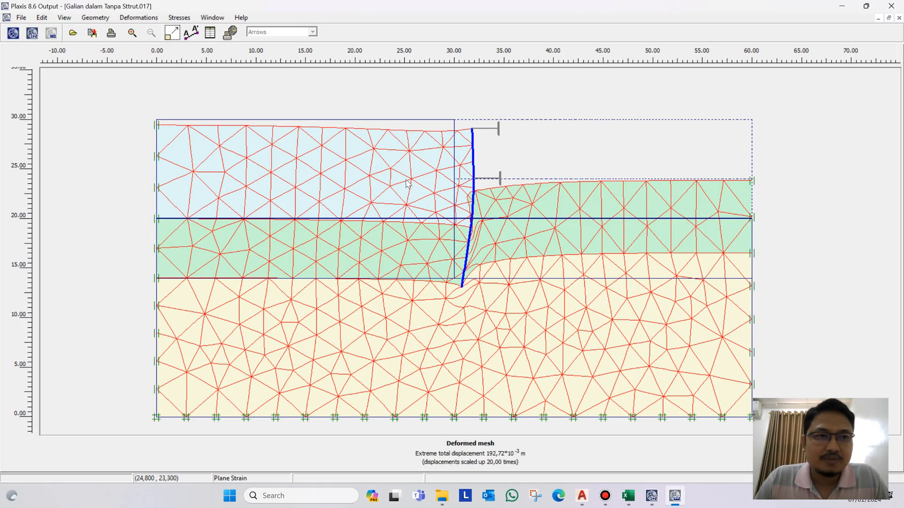
click(140, 18)
click(164, 50)
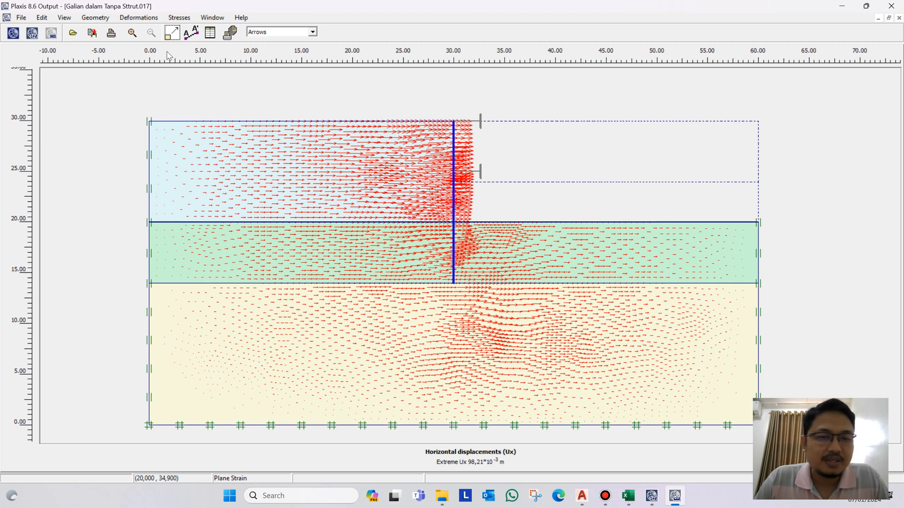
click(293, 31)
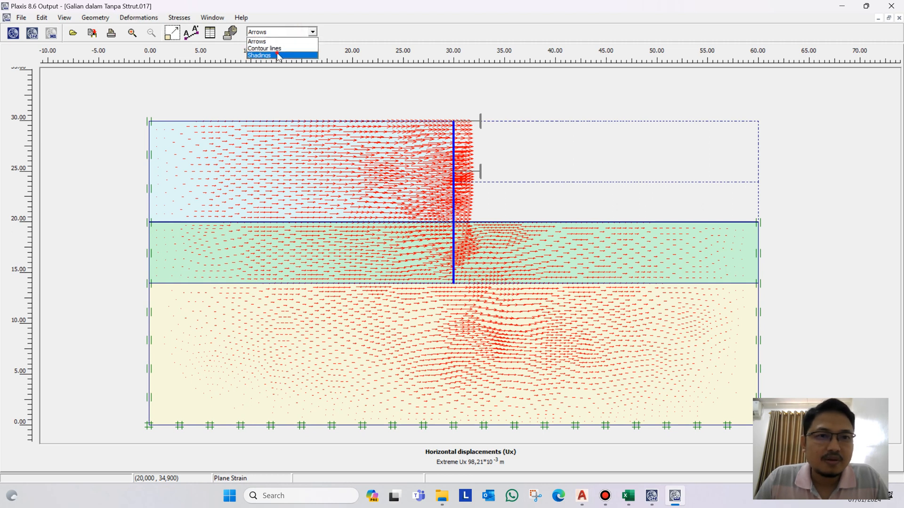
click(290, 56)
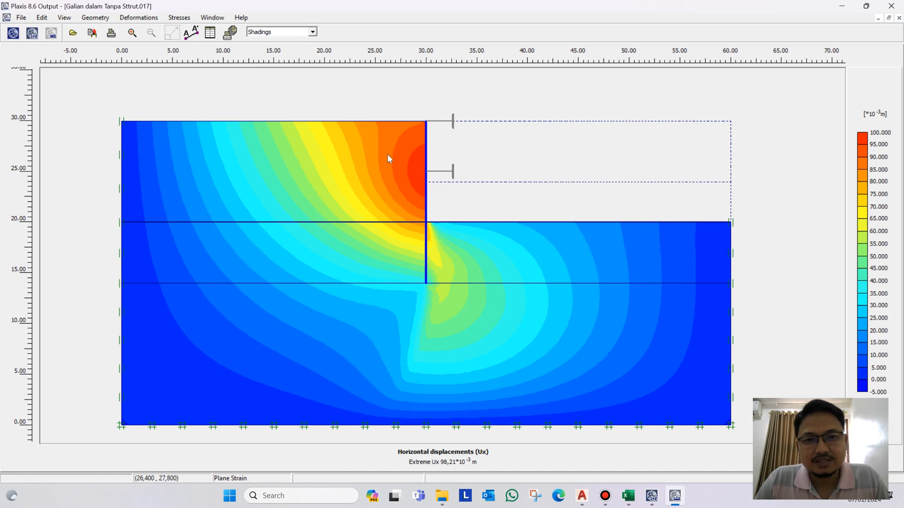
click(891, 8)
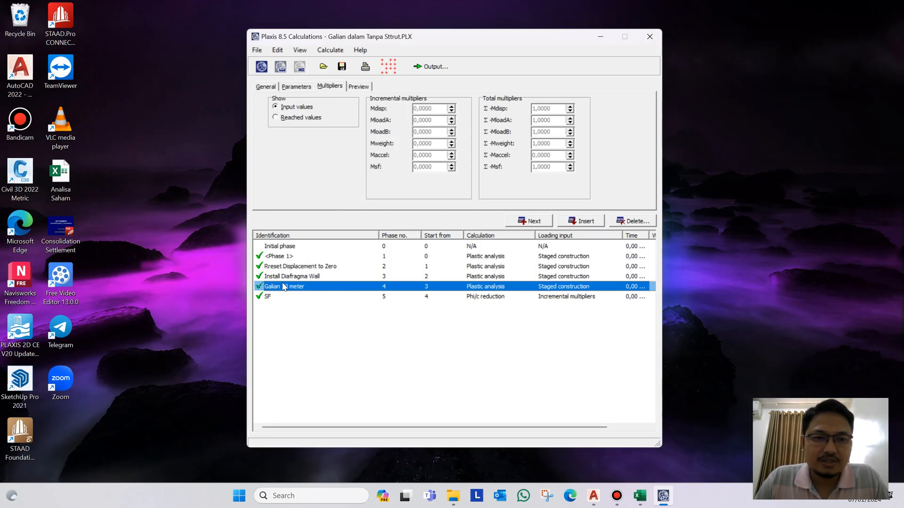
View the SF phase's total displacements as shadings to examine the failure zone, and close the output
key(Down)
click(432, 67)
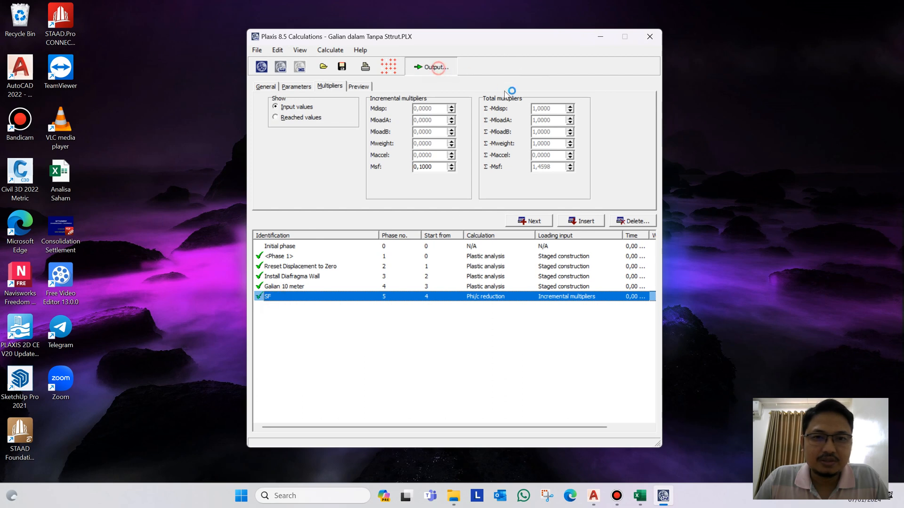
click(139, 17)
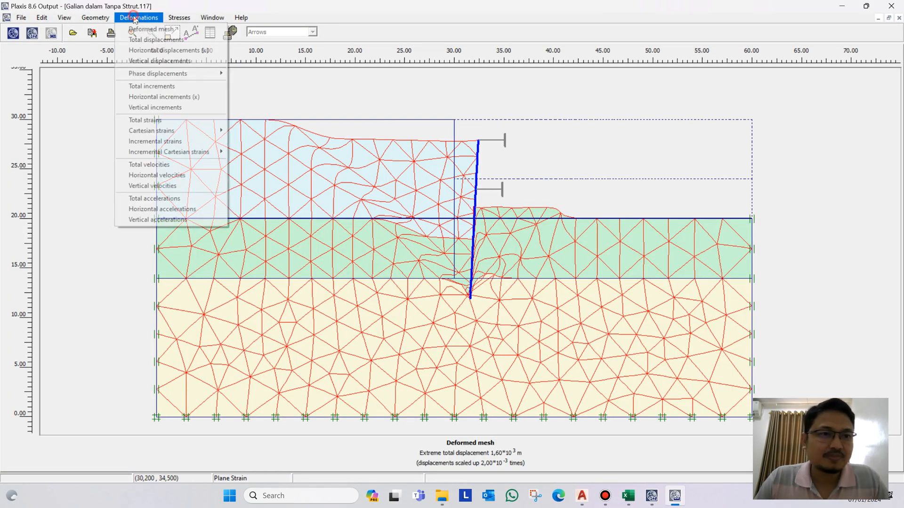
click(203, 39)
click(264, 32)
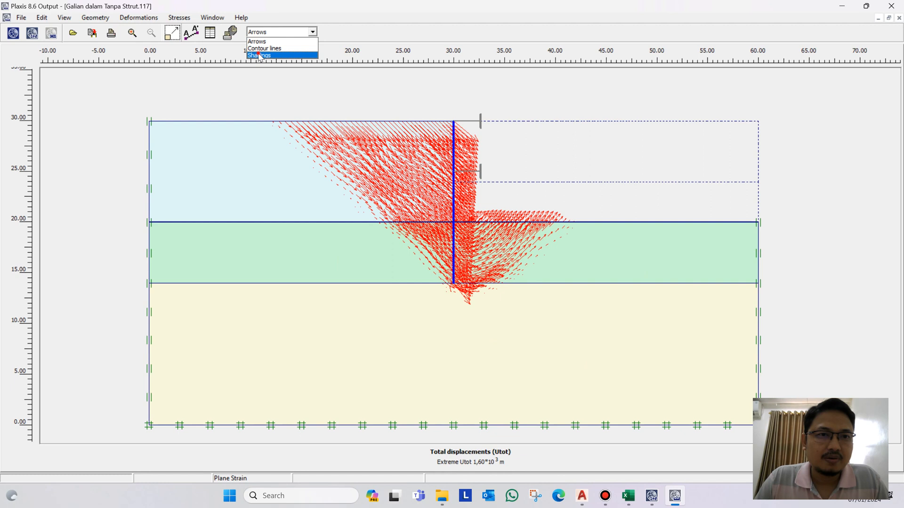
click(264, 53)
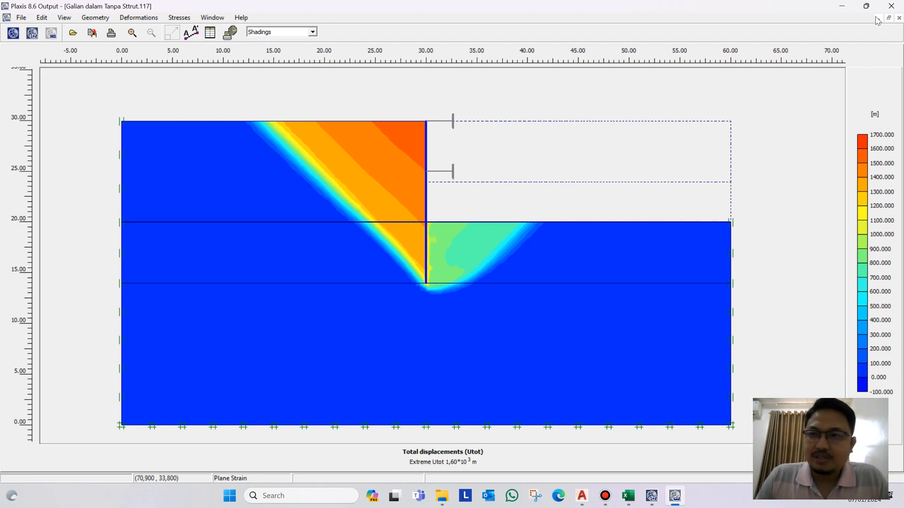
click(891, 6)
Examine the diaphragm wall's total displacements, shear forces and bending moments in the Galian 10 meter phase, and close the output
click(294, 286)
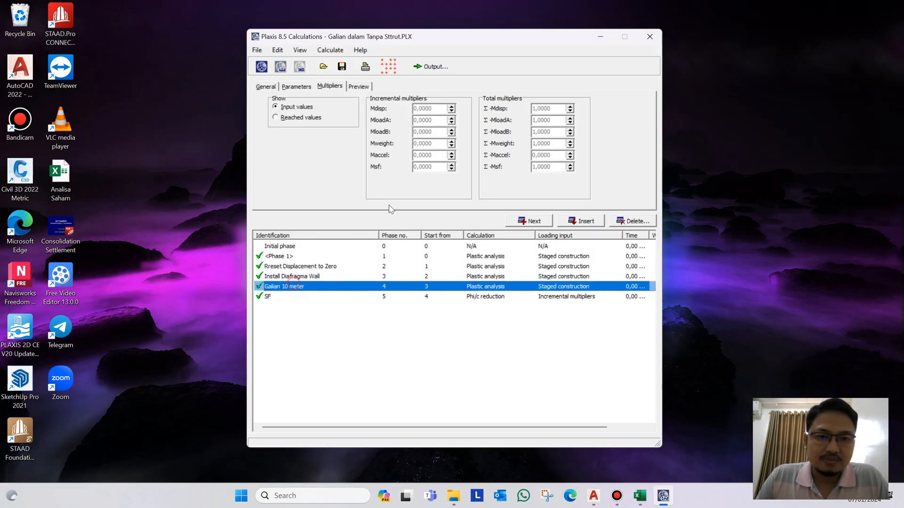
click(434, 68)
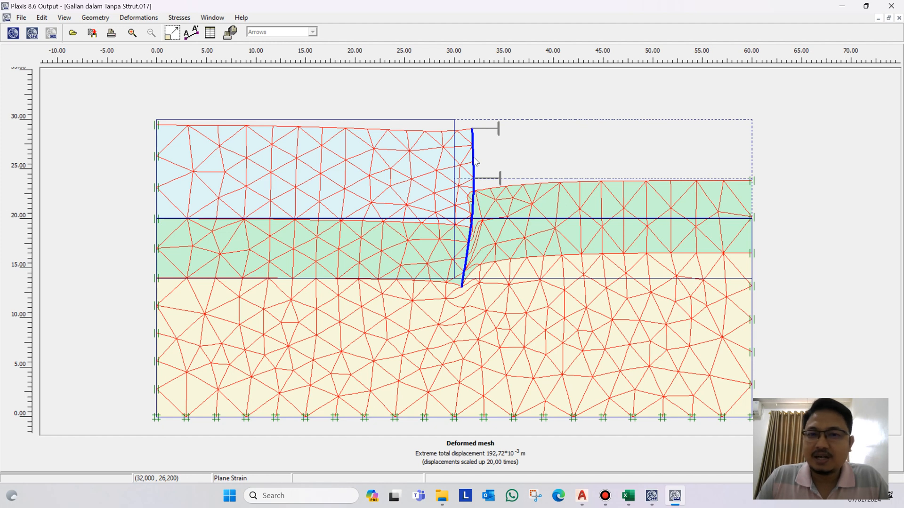
double_click(474, 159)
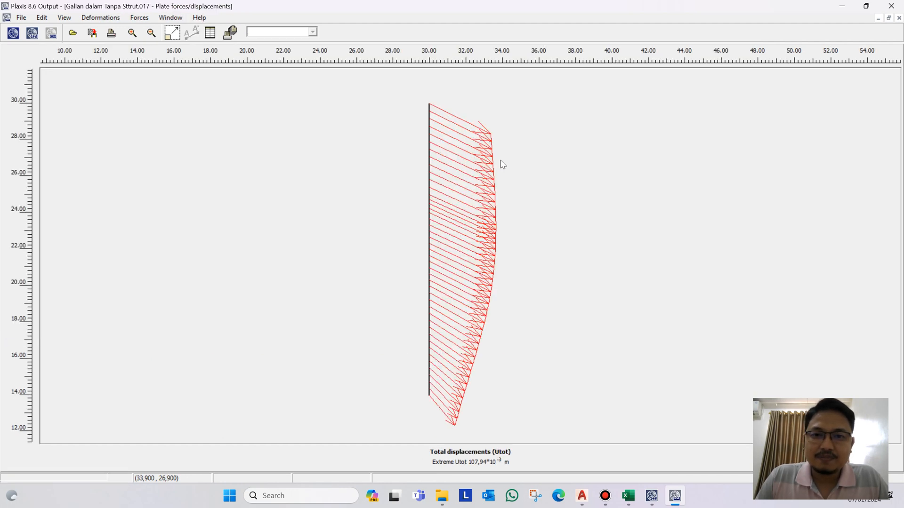
click(140, 17)
click(160, 40)
click(141, 18)
click(158, 41)
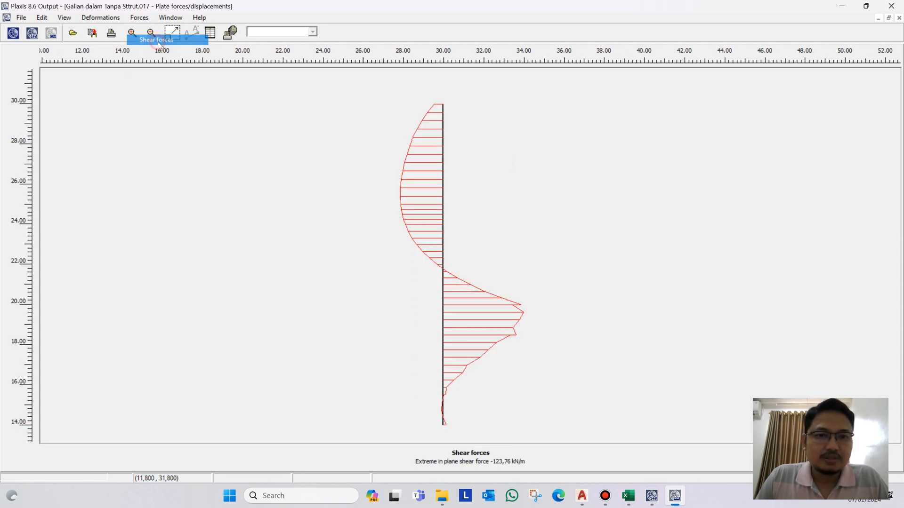
click(139, 18)
click(157, 49)
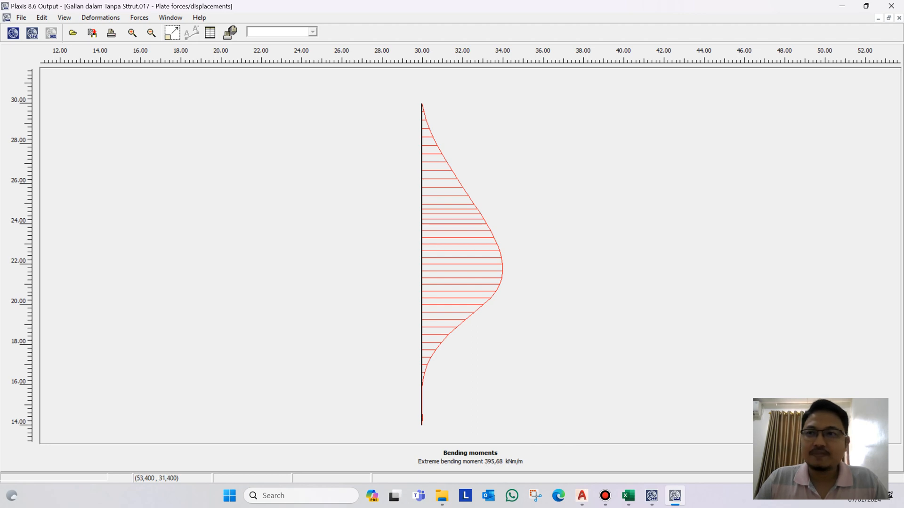
click(891, 5)
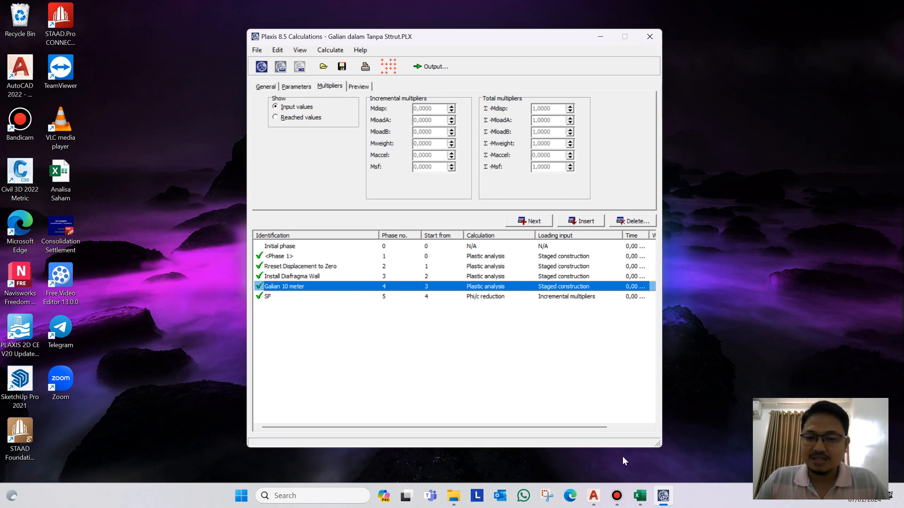
mouse_move(617, 498)
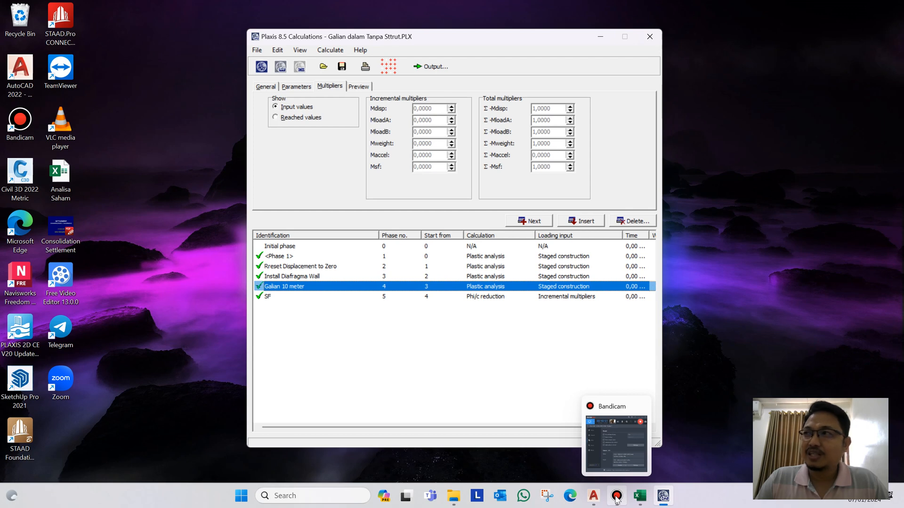
click(617, 498)
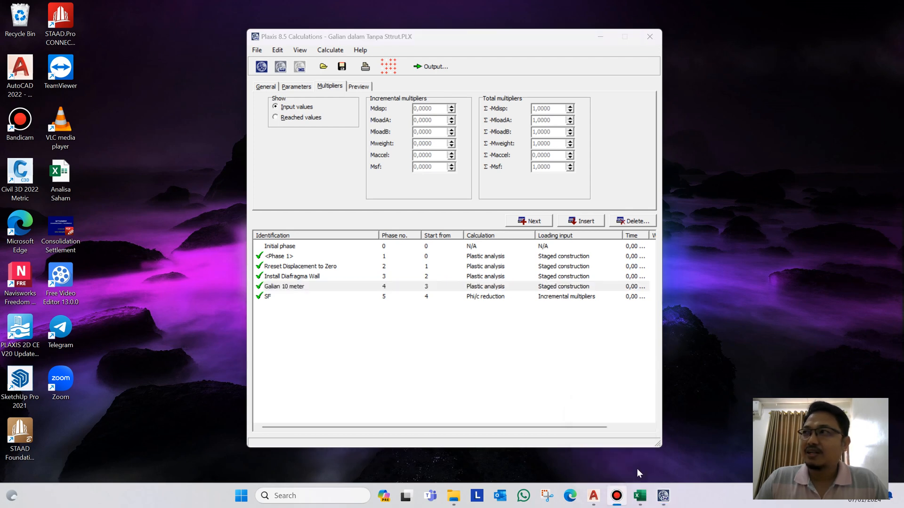